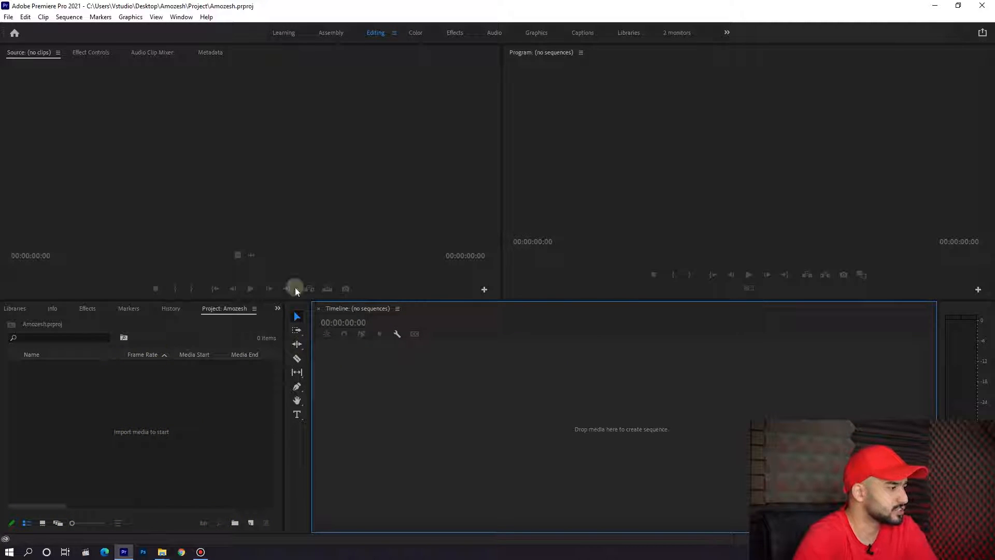
pyautogui.click(207, 424)
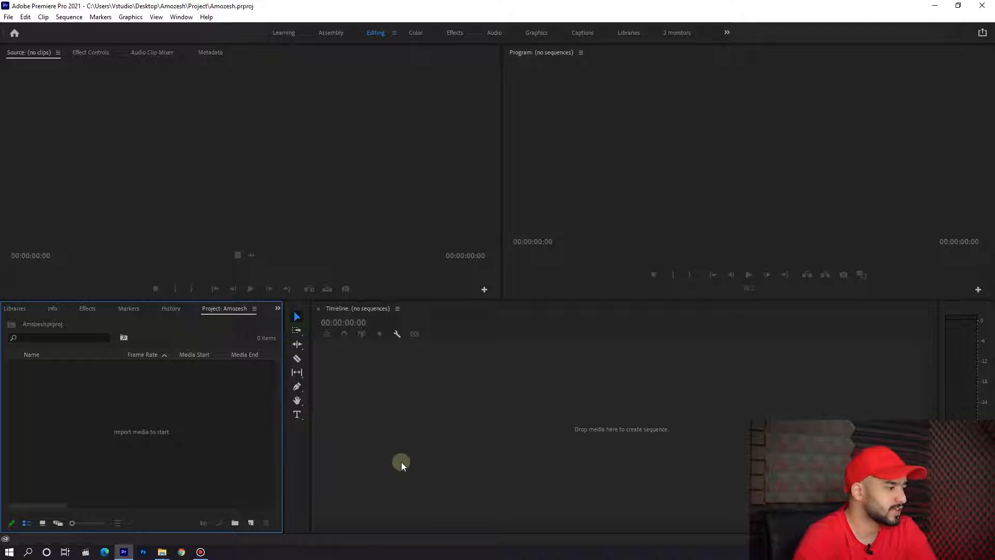
pyautogui.doubleClick(183, 433)
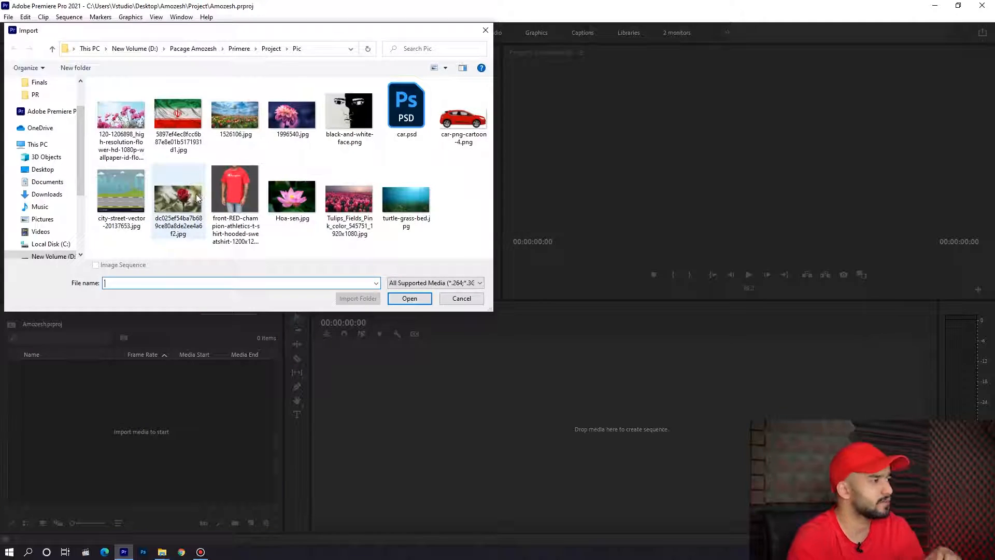
pyautogui.click(115, 110)
pyautogui.keyDown('ctrl'); pyautogui.click(234, 115); pyautogui.keyUp('ctrl')
pyautogui.keyDown('ctrl'); pyautogui.click(290, 117); pyautogui.keyUp('ctrl')
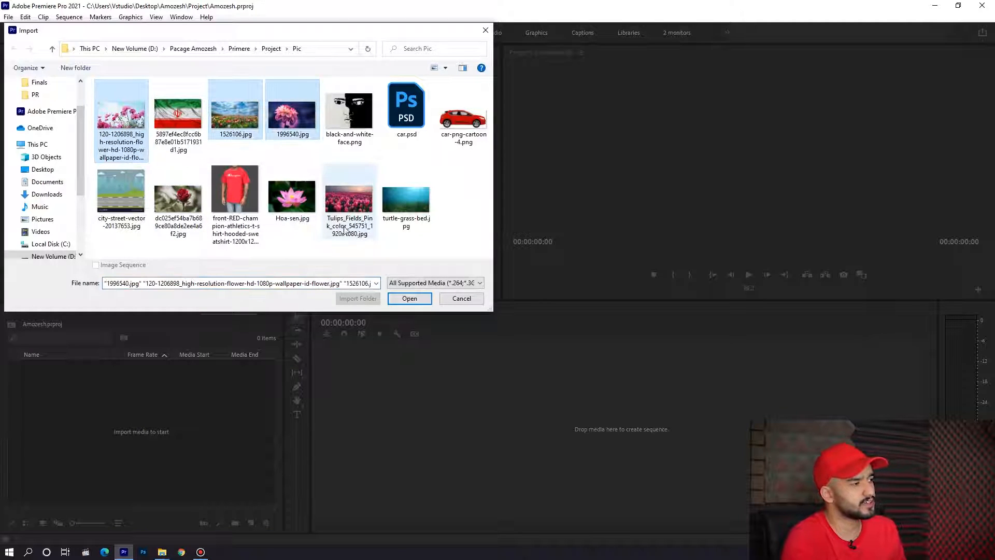
pyautogui.keyDown('ctrl'); pyautogui.click(349, 202); pyautogui.keyUp('ctrl')
pyautogui.keyDown('ctrl'); pyautogui.click(293, 196); pyautogui.keyUp('ctrl')
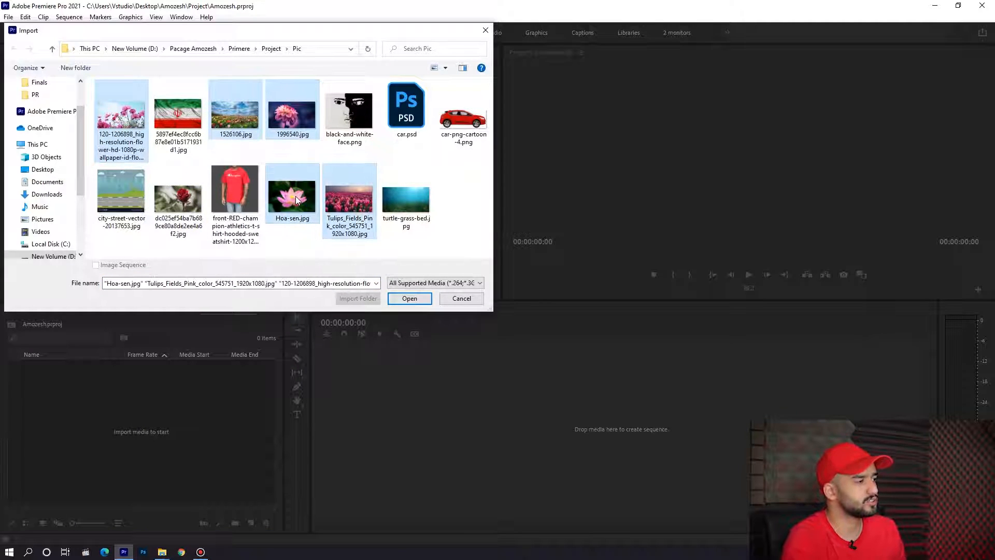
pyautogui.click(412, 299)
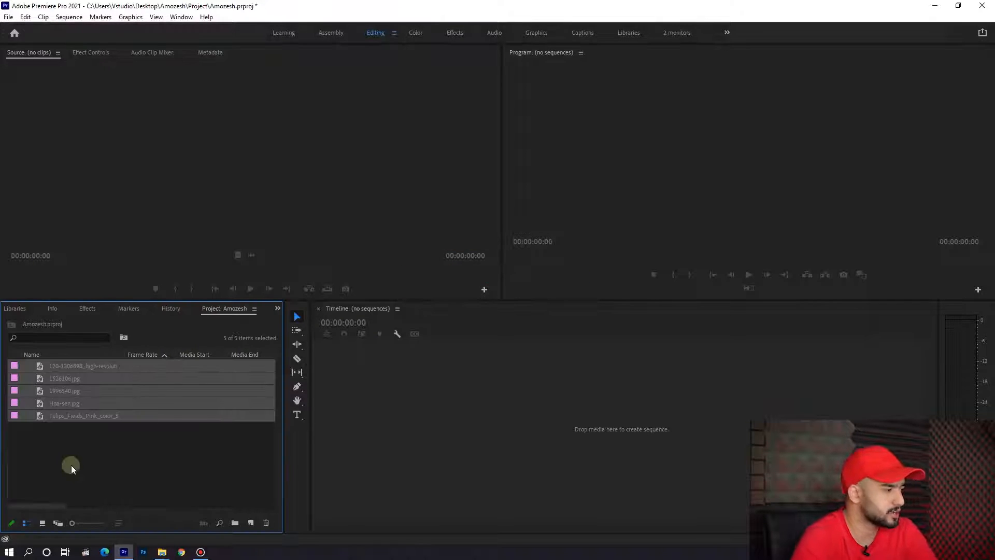
pyautogui.click(45, 477)
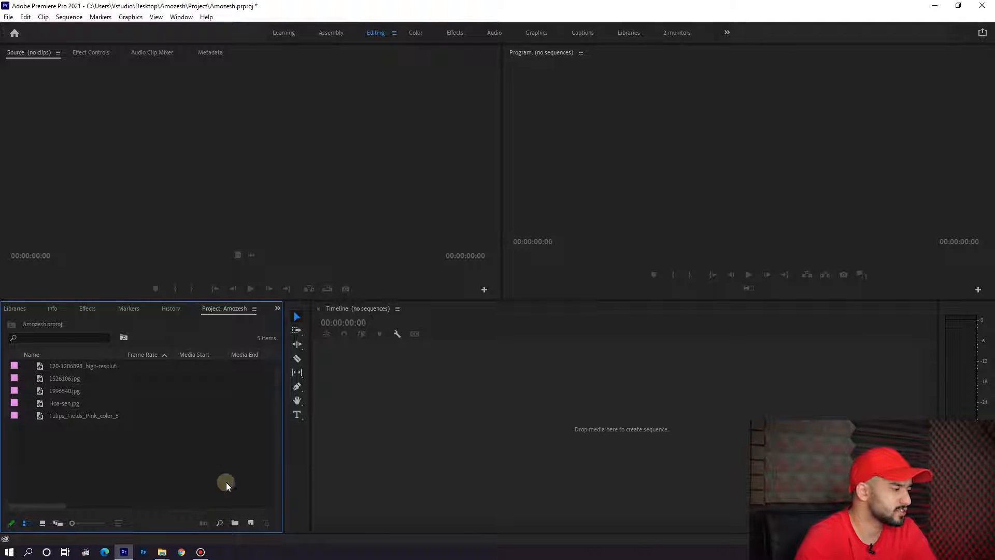
# Create a new bin in the project and name it PIC.
pyautogui.click(234, 522)
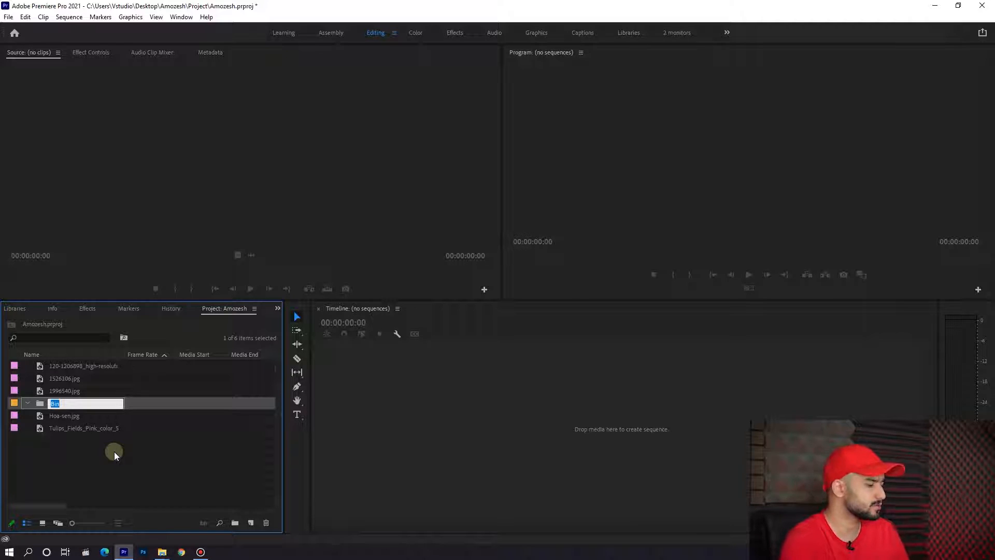
pyautogui.press('BackSpace')
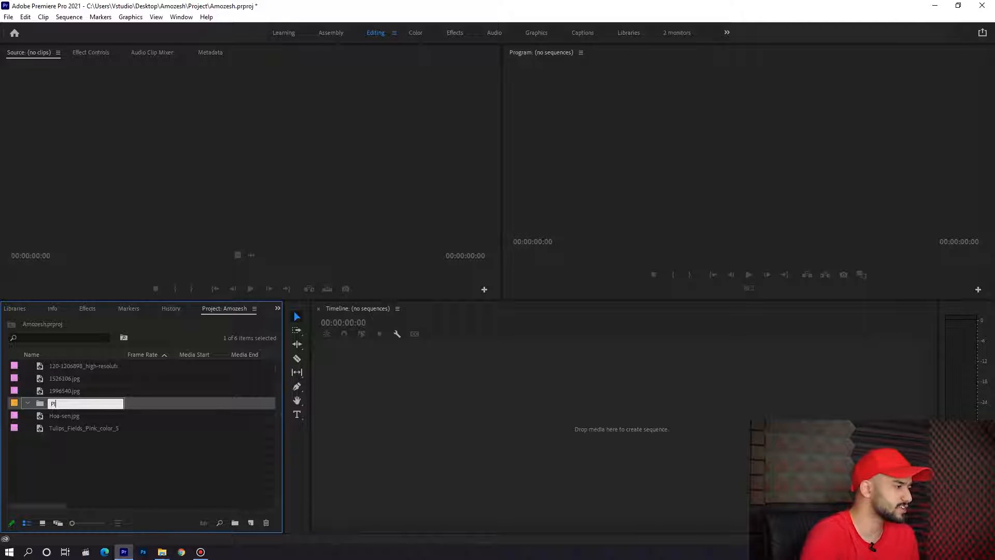
pyautogui.write('PIC')
pyautogui.click(73, 446)
pyautogui.hotkey('ctrl', 'a')
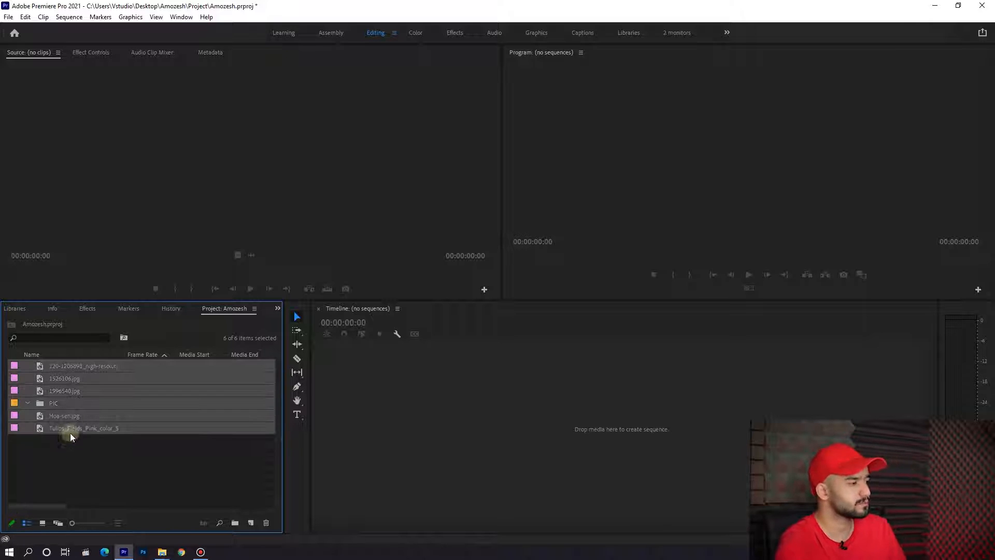
pyautogui.keyDown('ctrl'); pyautogui.click(71, 403); pyautogui.keyUp('ctrl')
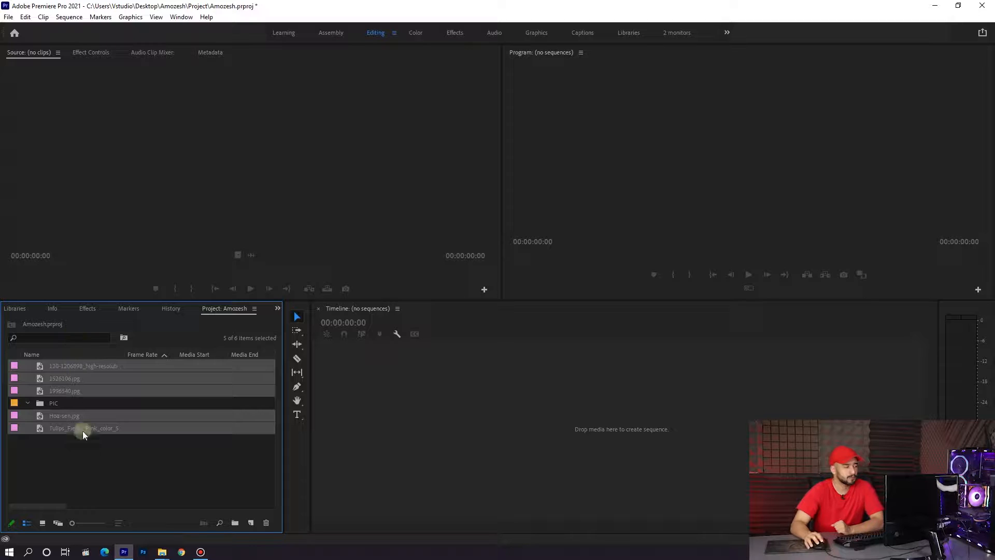
pyautogui.click(23, 427)
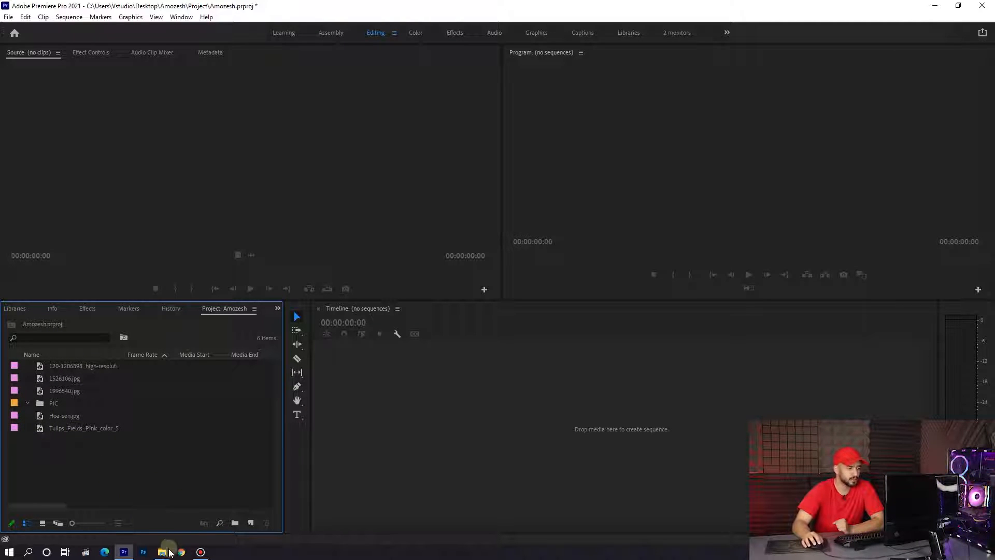
# Create a sequence from the Tulips_Fields_Pink image by placing it in the empty timeline.
pyautogui.click(86, 428)
pyautogui.moveTo(237, 540); pyautogui.dragTo(440, 421)
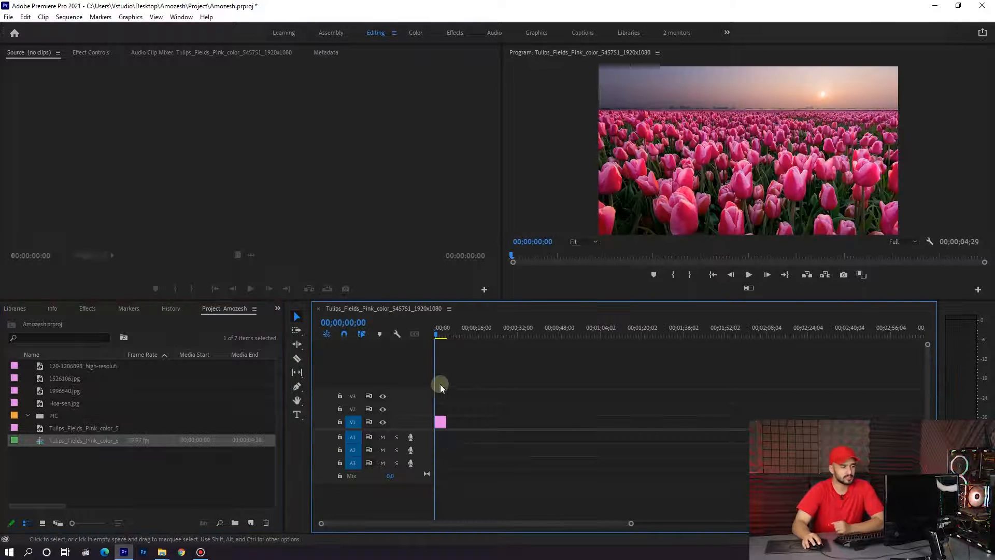
# Reveal the tulips clip's source file in File Explorer and bring its folder window into clear view.
pyautogui.rightClick(438, 422)
pyautogui.click(498, 510)
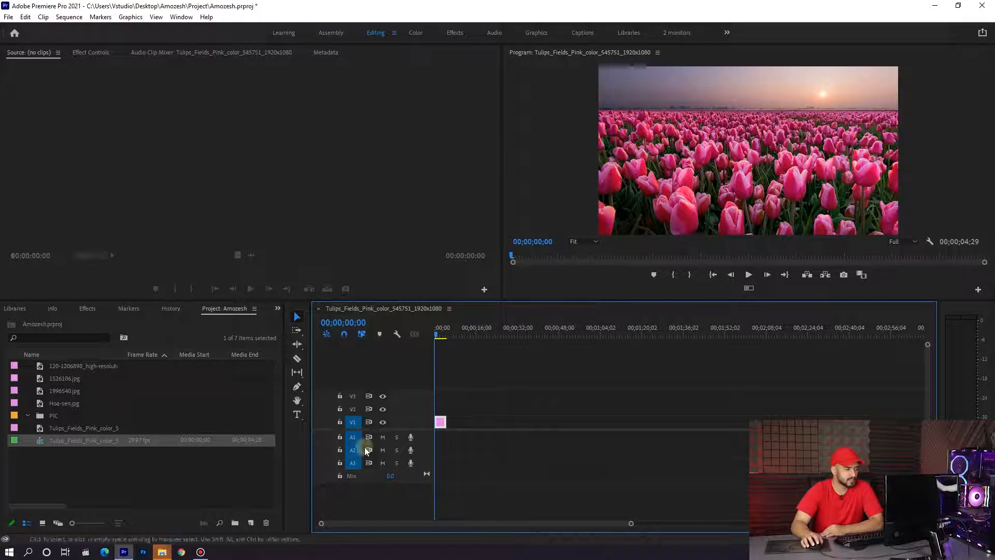
pyautogui.click(163, 552)
pyautogui.click(392, 512)
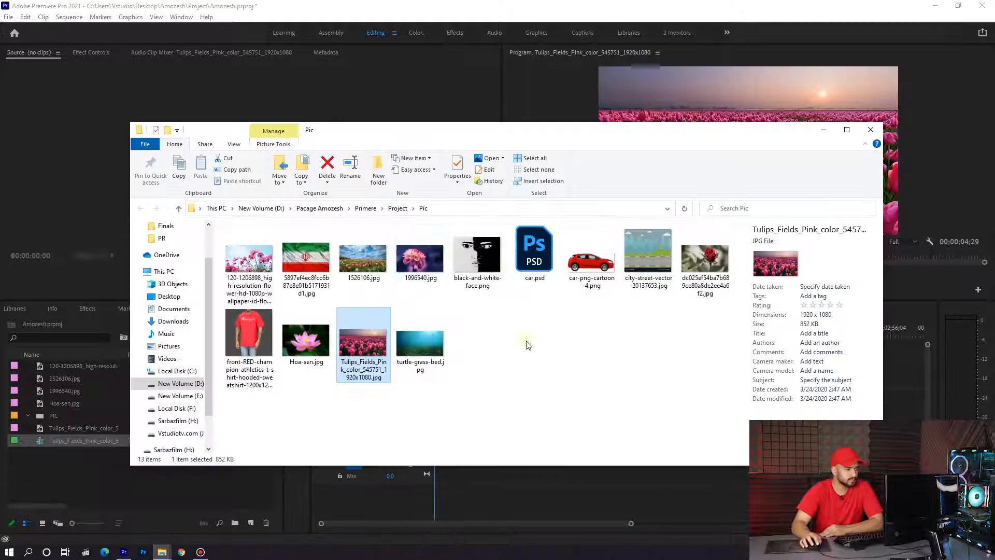
pyautogui.moveTo(482, 98); pyautogui.dragTo(369, 83)
# Create two new folders inside the Pic folder and move the tulips image file into the second one.
pyautogui.click(275, 290)
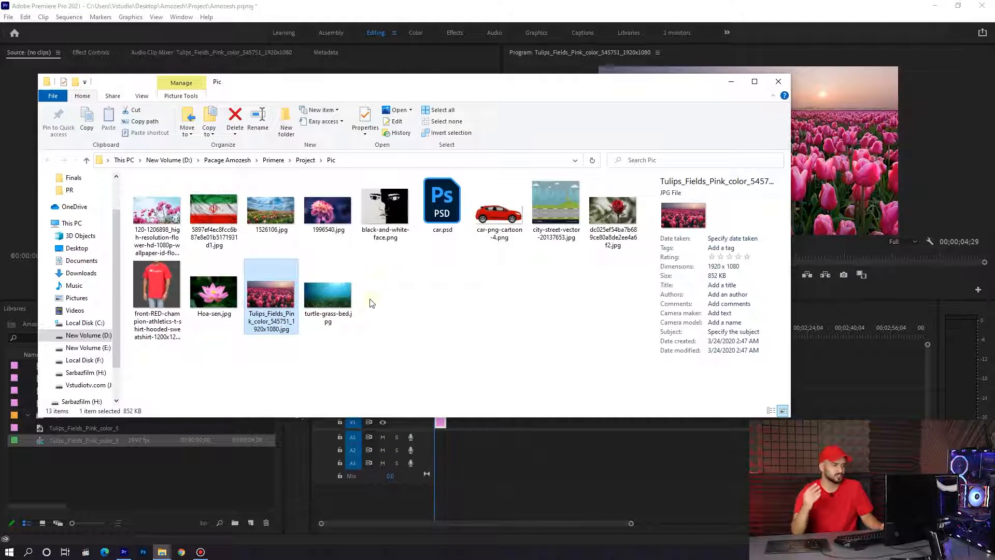
pyautogui.click(286, 122)
pyautogui.click(287, 122)
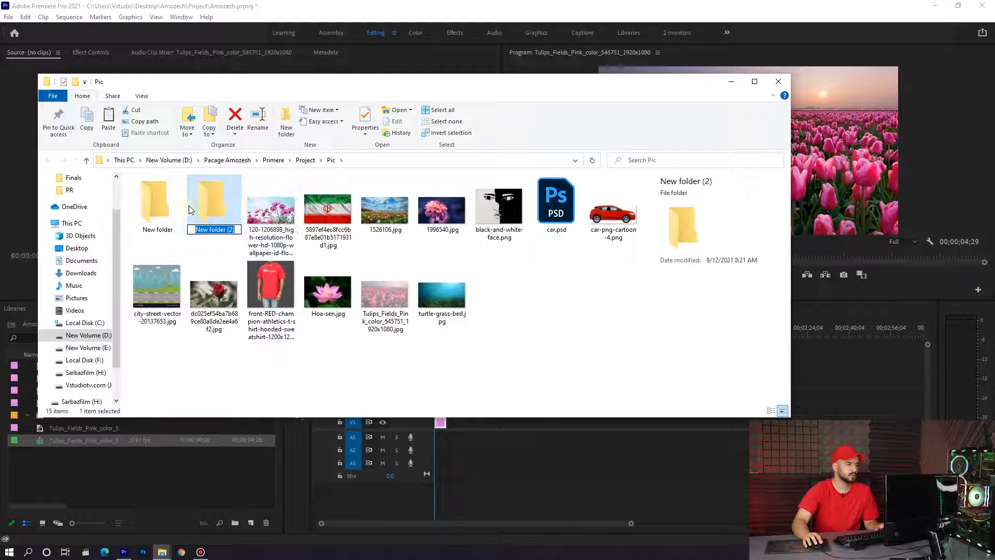
pyautogui.doubleClick(215, 218)
pyautogui.hotkey('ctrl', 'v')
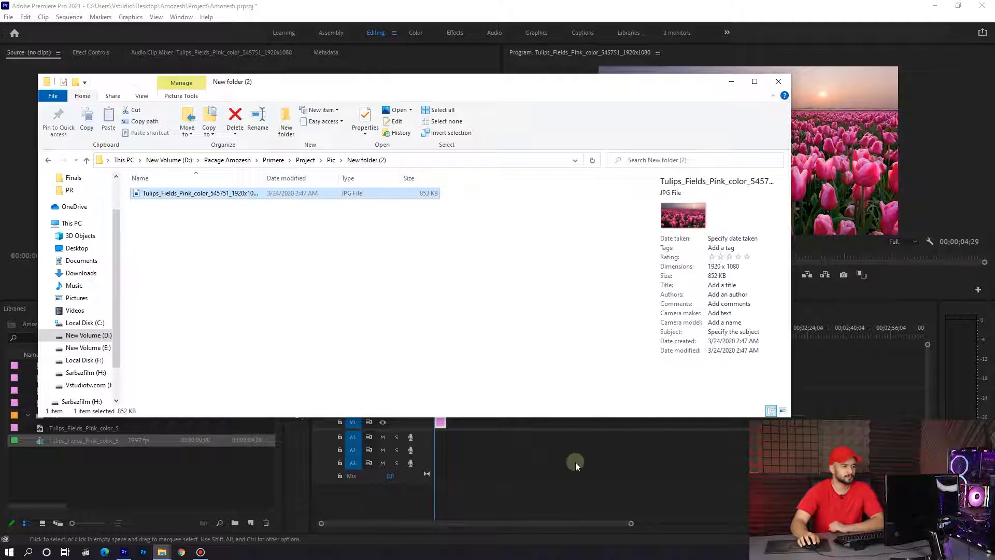
# Switch back to Premiere Pro and make the tulips clip on track V1 offline.
pyautogui.click(504, 434)
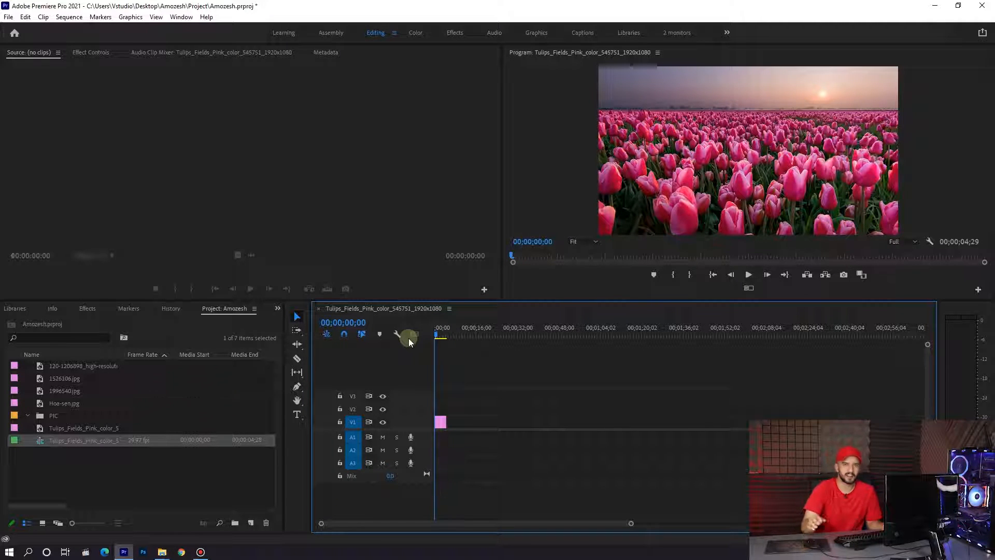
pyautogui.rightClick(443, 425)
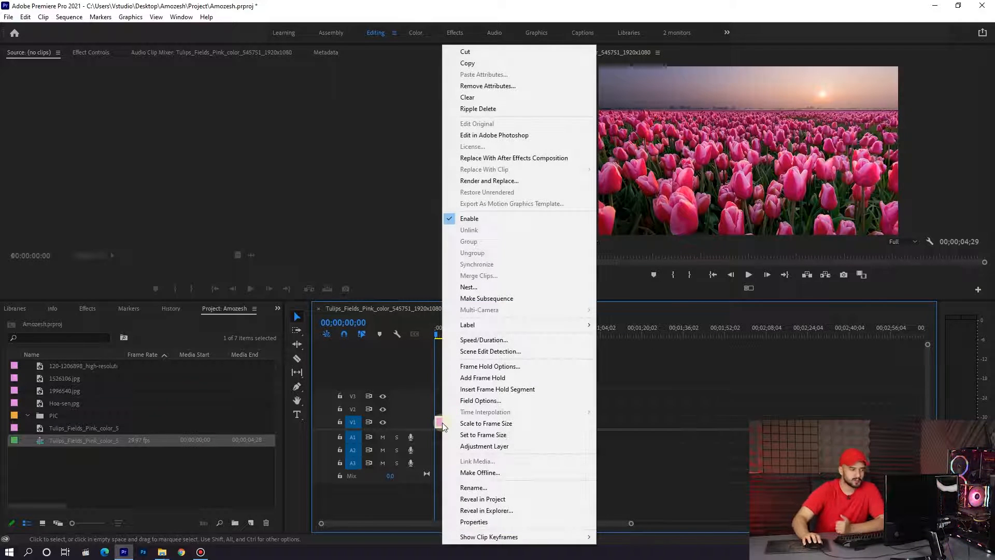
pyautogui.click(476, 471)
pyautogui.click(542, 264)
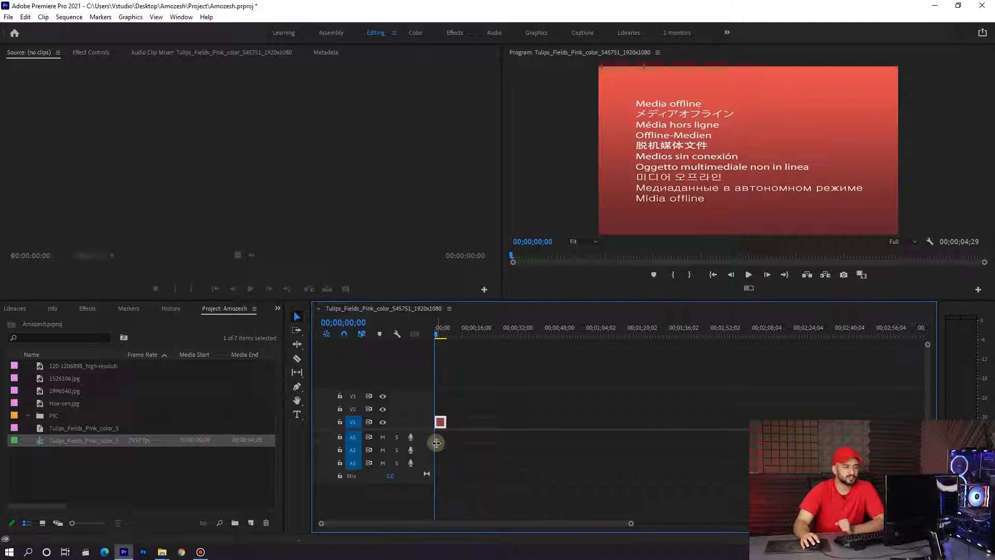
# Relink the offline tulips clip to its image file located in New folder (2).
pyautogui.click(439, 423)
pyautogui.rightClick(440, 425)
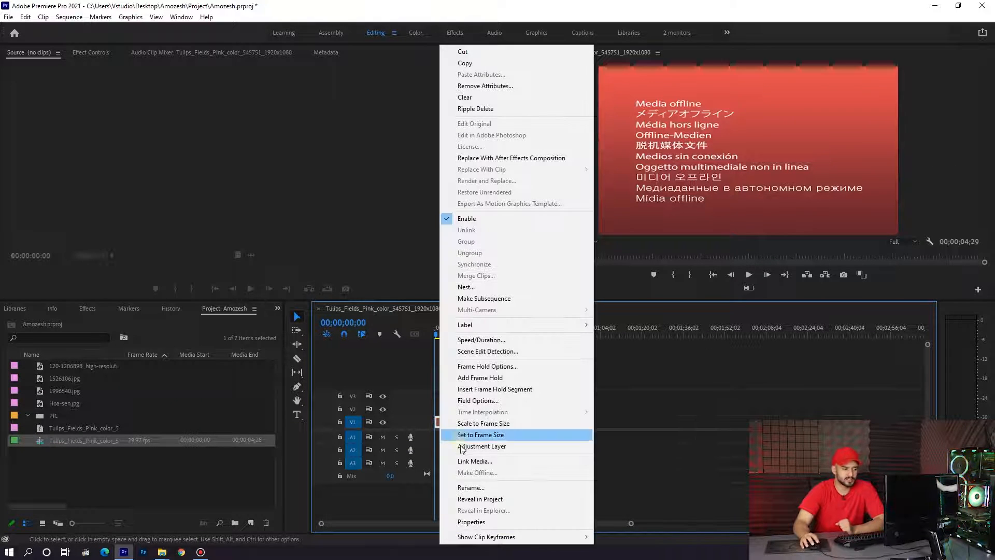
pyautogui.click(468, 462)
pyautogui.click(712, 385)
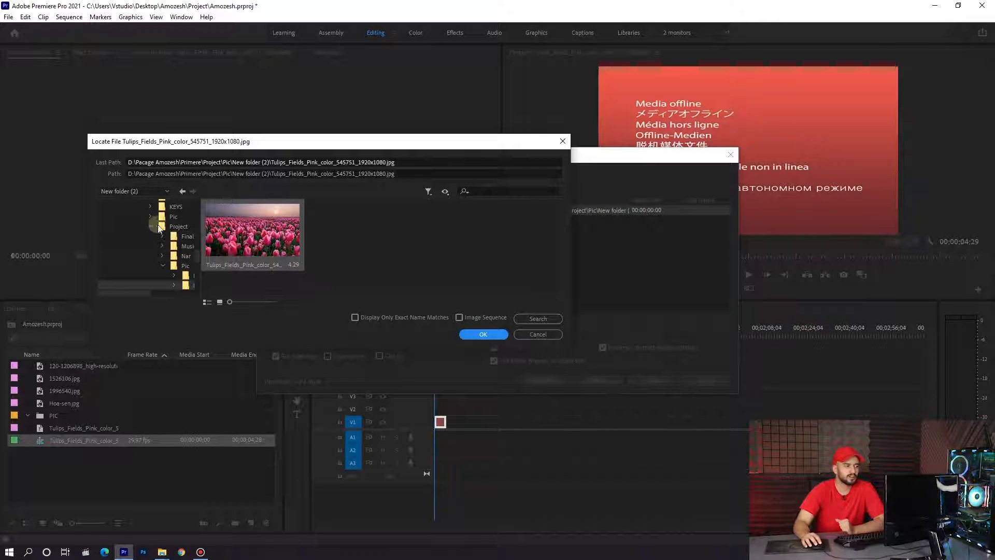
pyautogui.scroll(-5, 194, 245)
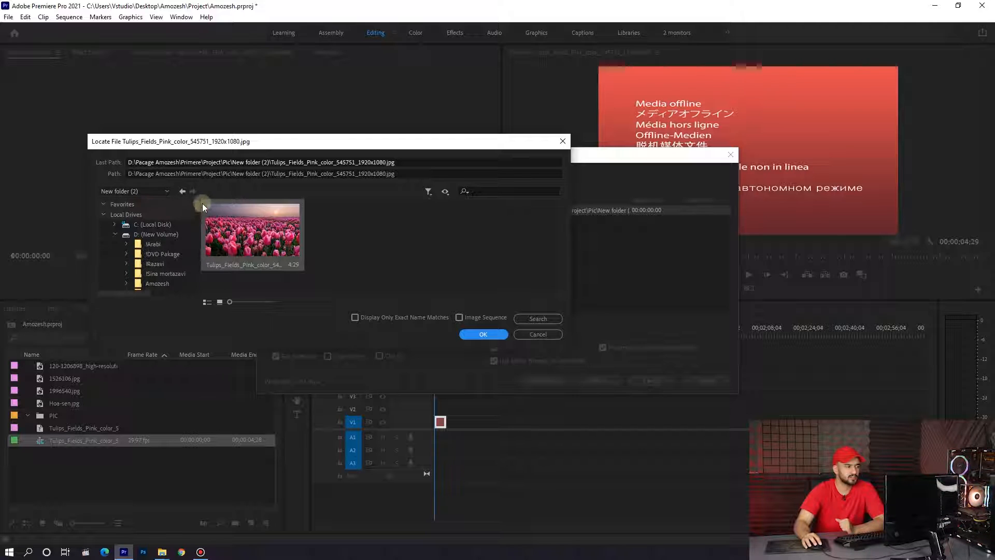
pyautogui.click(483, 334)
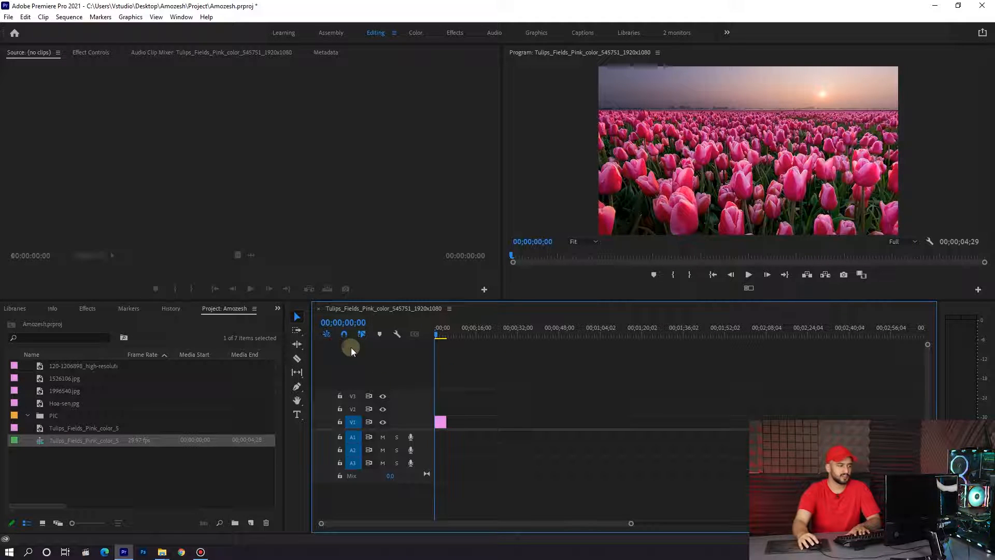
# Close the tulips sequence in the timeline.
pyautogui.moveTo(474, 394); pyautogui.dragTo(414, 456)
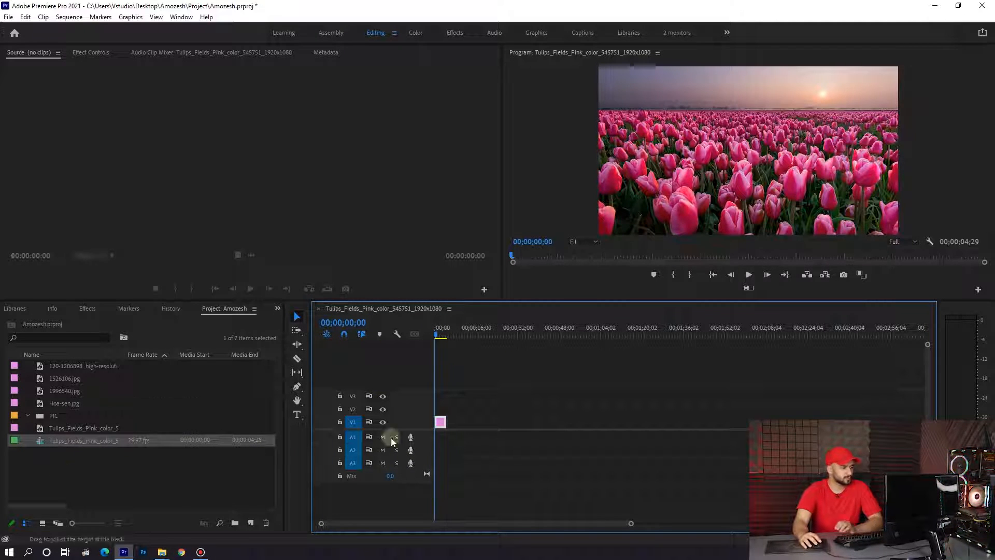
pyautogui.click(40, 466)
pyautogui.click(39, 441)
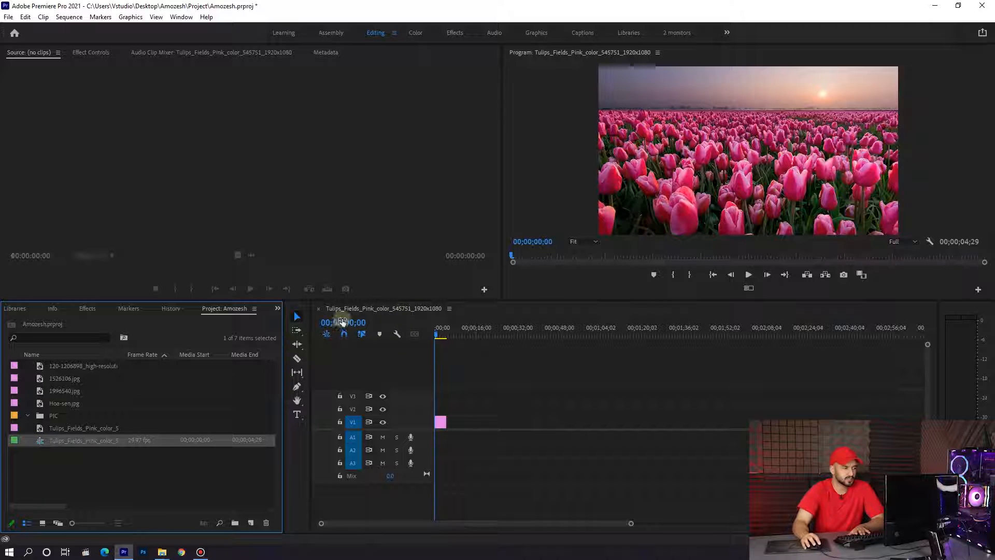
pyautogui.click(318, 309)
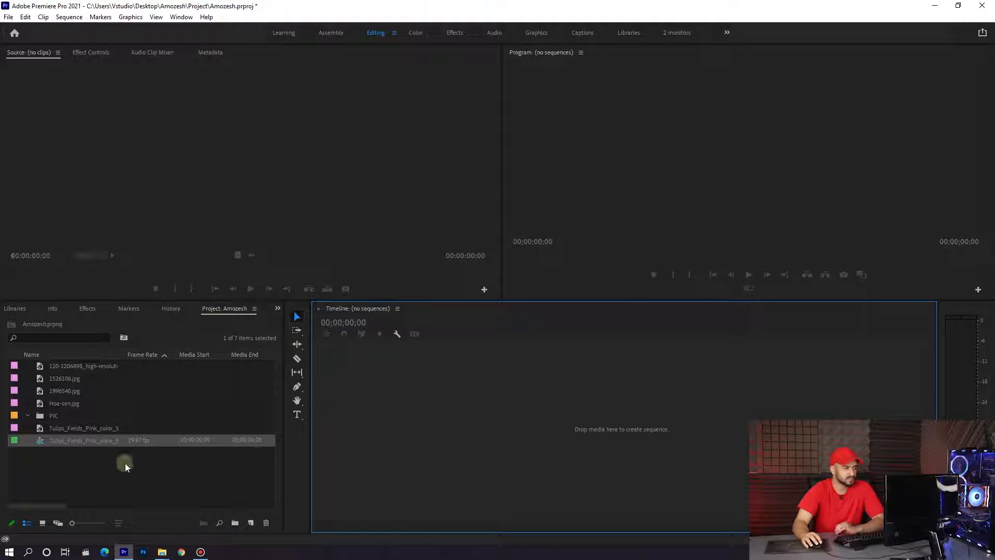
# Reopen the tulips sequence from the project items and delete it from the project.
pyautogui.doubleClick(39, 441)
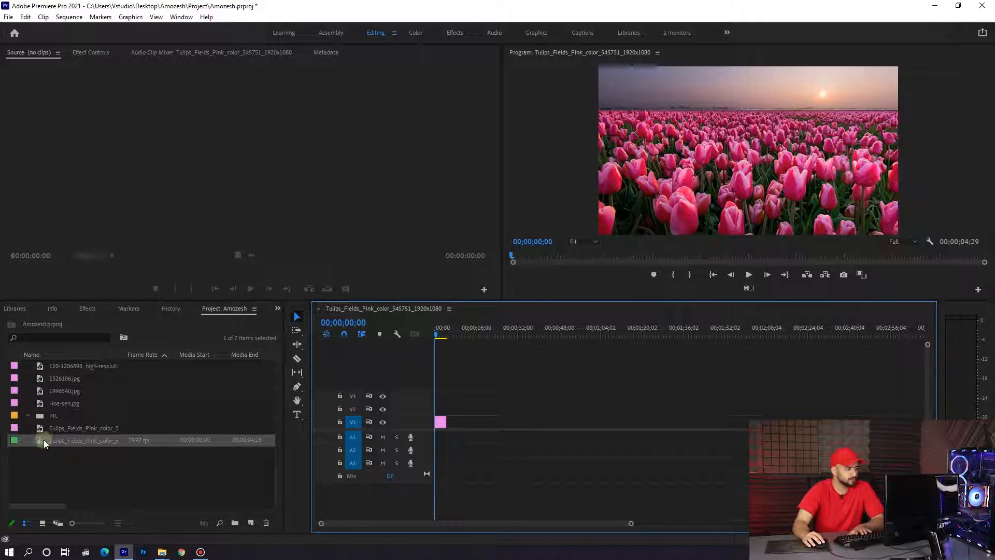
pyautogui.press('Delete')
# Move all five imported images into the PIC bin and collapse the bin.
pyautogui.click(54, 429)
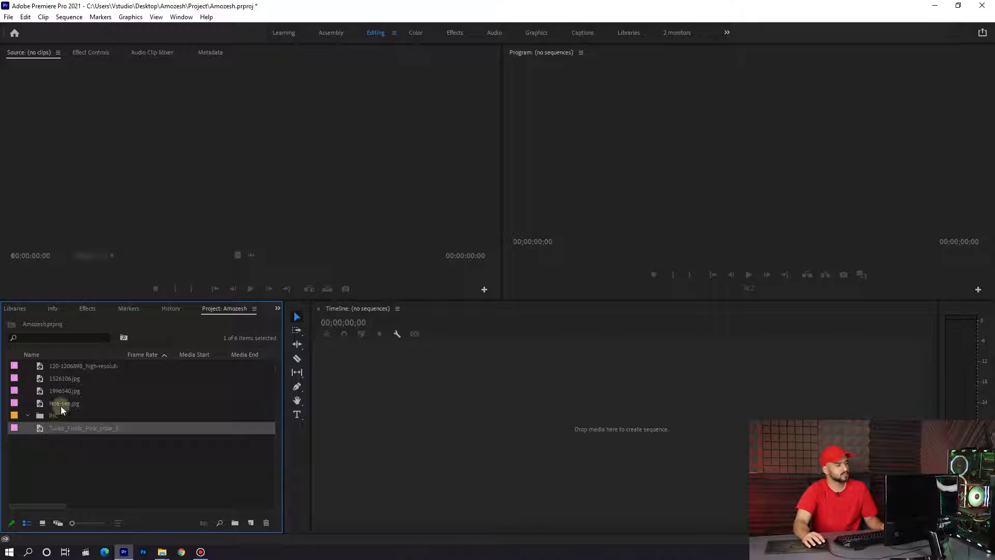
pyautogui.hotkey('ctrl', 'a')
pyautogui.keyDown('ctrl'); pyautogui.click(62, 417); pyautogui.keyUp('ctrl')
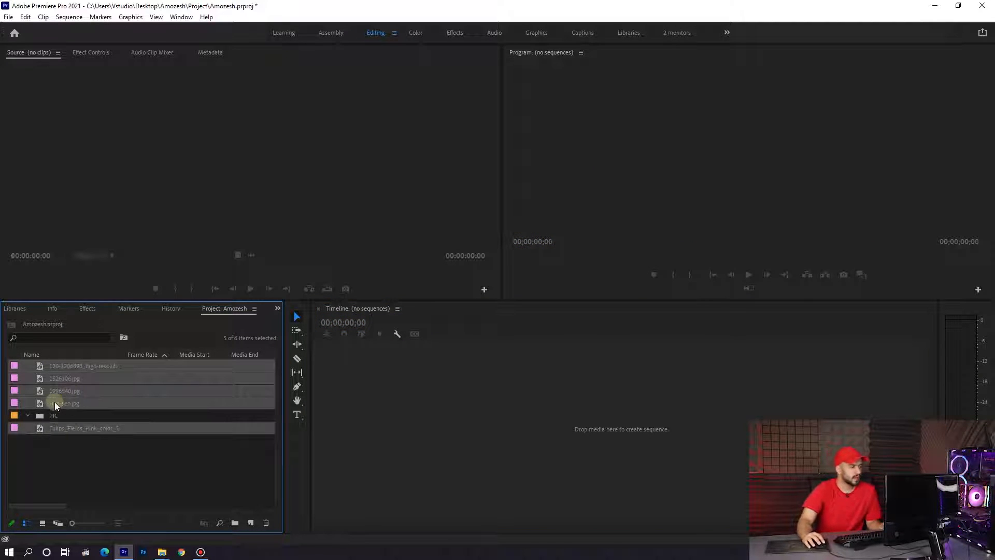
pyautogui.moveTo(54, 403)
pyautogui.mouseDown()
pyautogui.moveTo(67, 423)
pyautogui.moveTo(54, 417)
pyautogui.mouseUp()
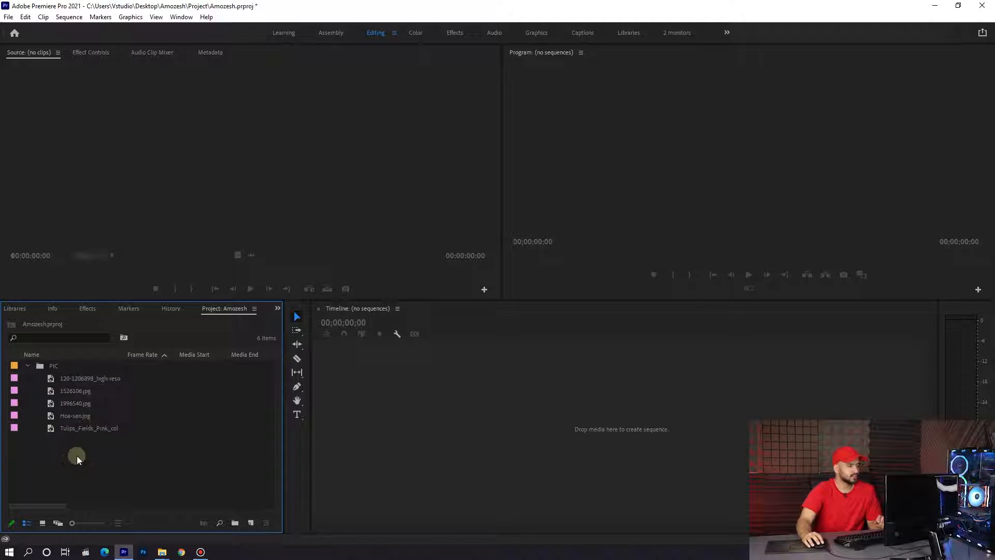
pyautogui.click(54, 366)
pyautogui.click(26, 366)
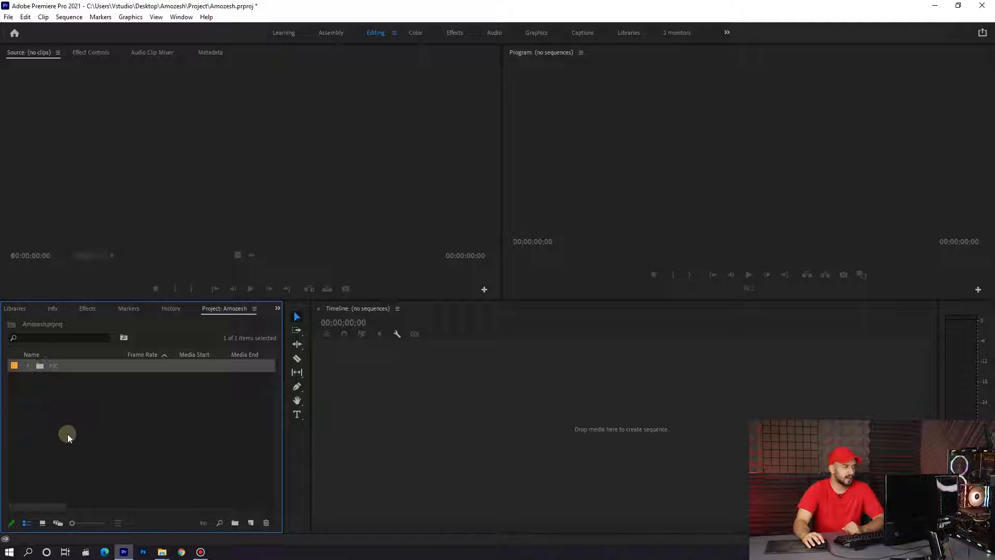
pyautogui.click(67, 434)
# Switch to the Rush folder in File Explorer and select the C0011.MP4 video.
pyautogui.click(163, 551)
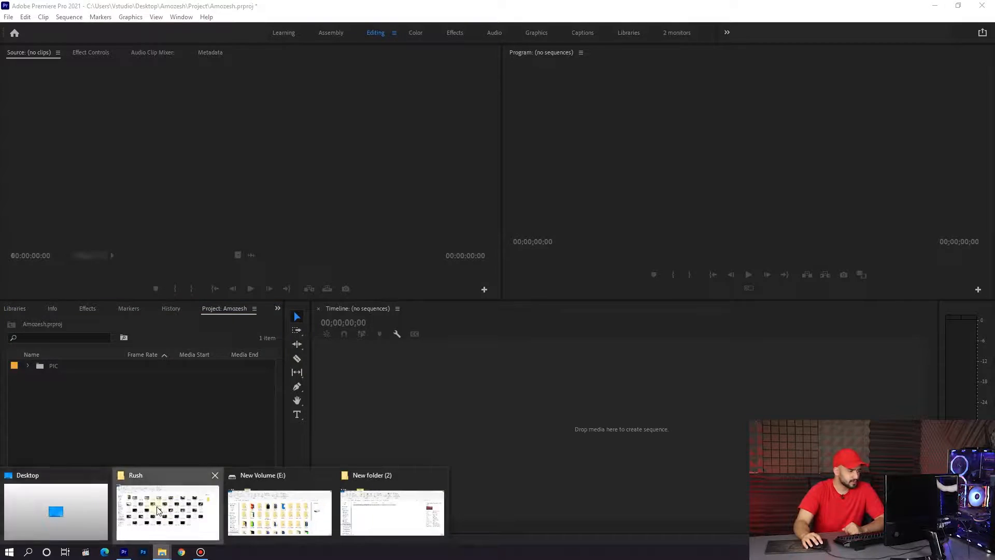
pyautogui.click(158, 510)
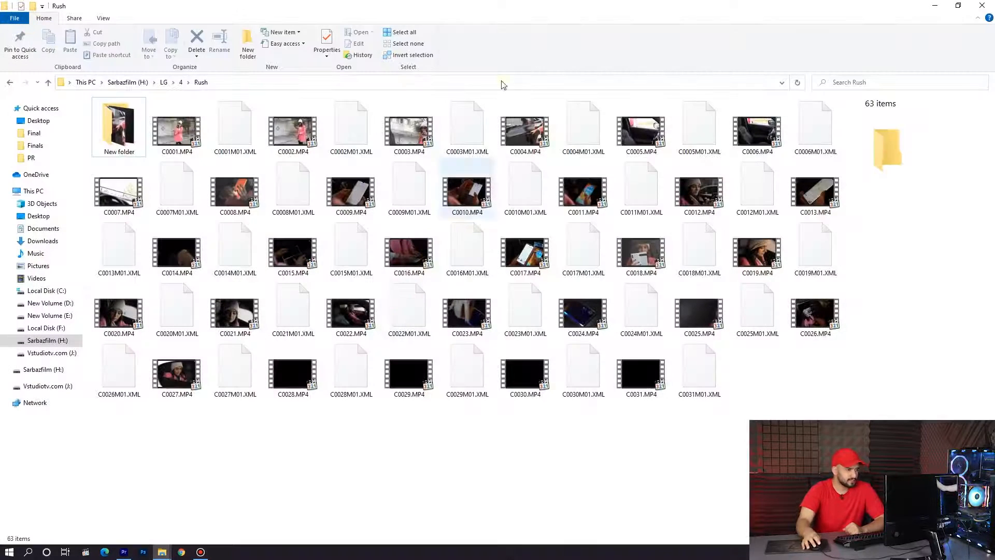
pyautogui.click(573, 196)
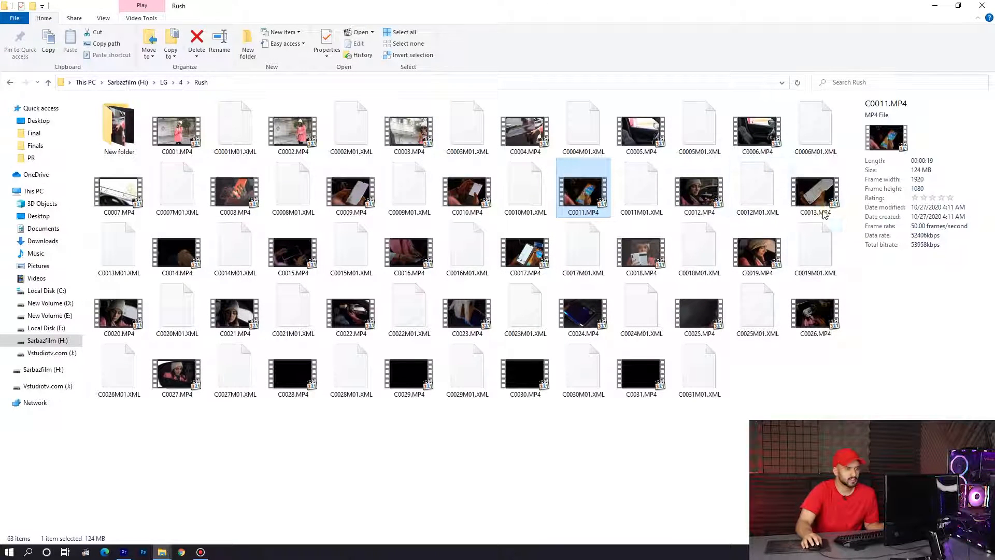
# Add C0003.MP4, C0004.MP4 and C0027.MP4 to the selected C0011.MP4 and import all four videos into the Premiere Pro project.
pyautogui.keyDown('ctrl'); pyautogui.click(177, 384); pyautogui.keyUp('ctrl')
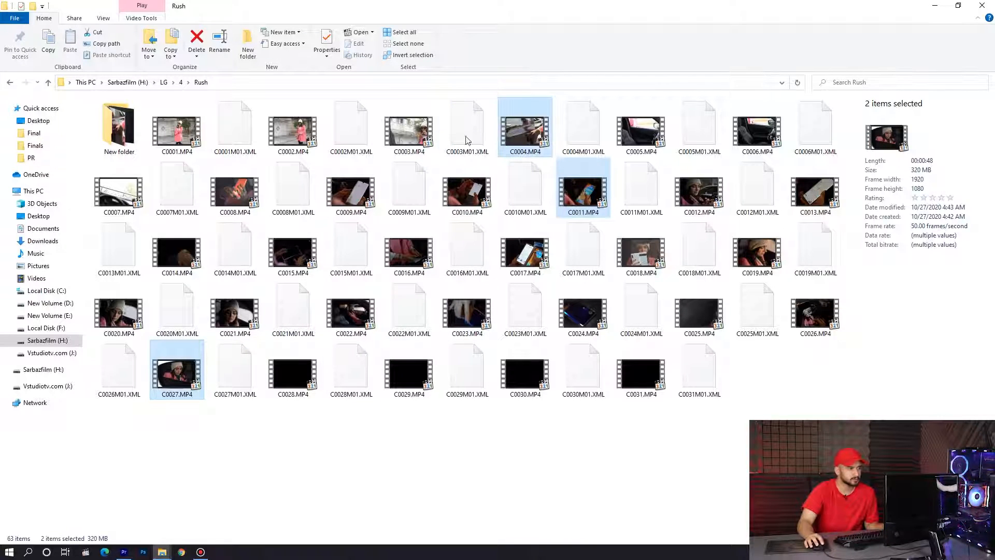
pyautogui.keyDown('ctrl'); pyautogui.click(403, 131); pyautogui.keyUp('ctrl')
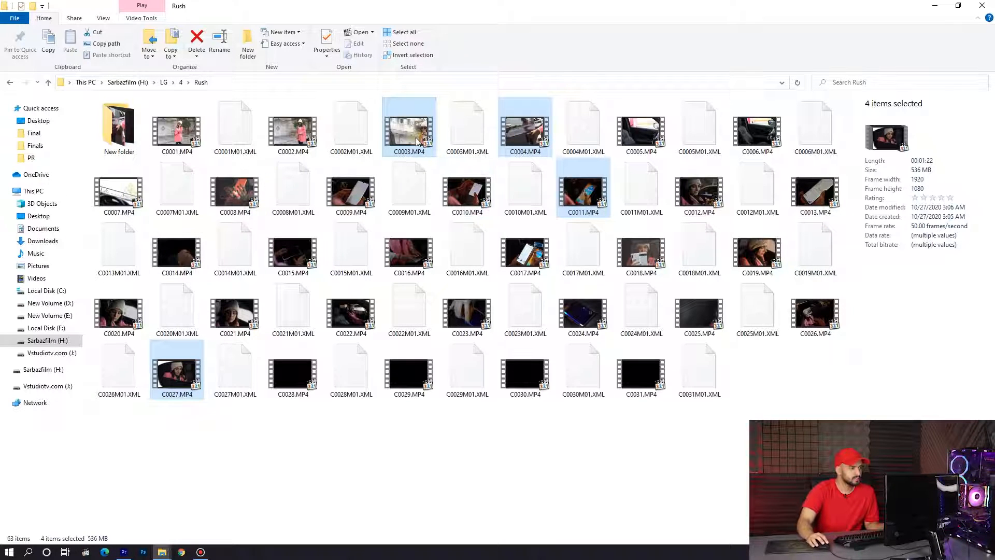
pyautogui.moveTo(417, 141); pyautogui.dragTo(243, 474)
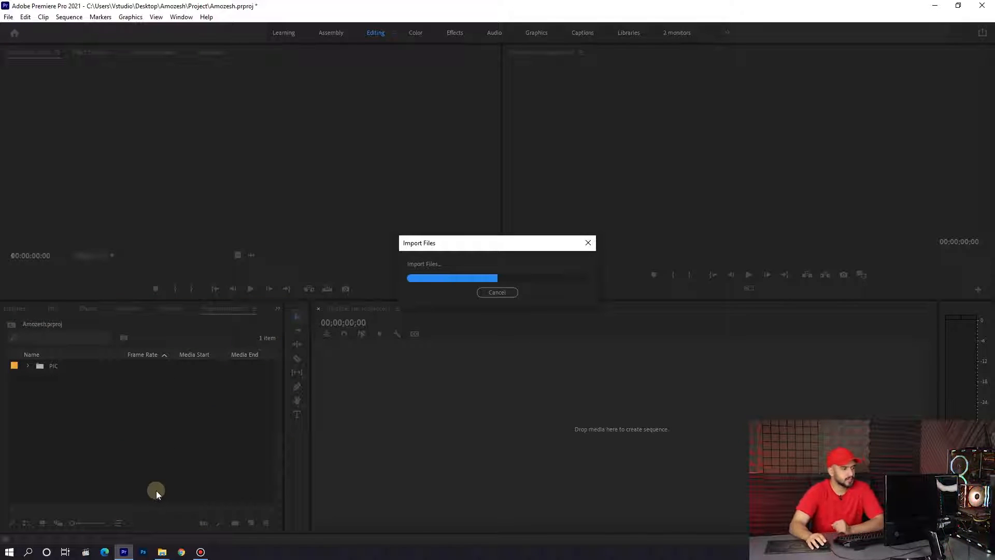
pyautogui.click(148, 477)
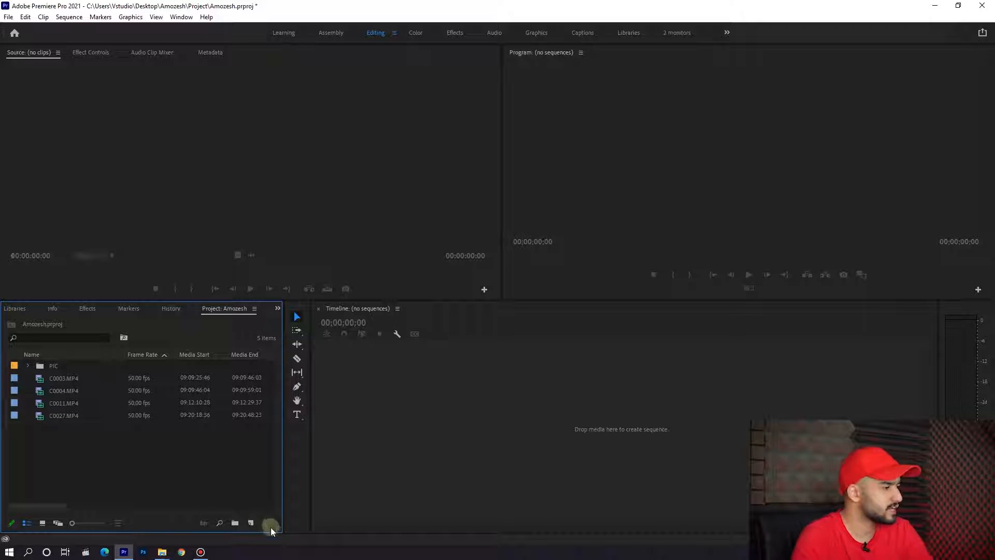
# Create a bin named Rush and move the four imported video clips into it.
pyautogui.click(235, 523)
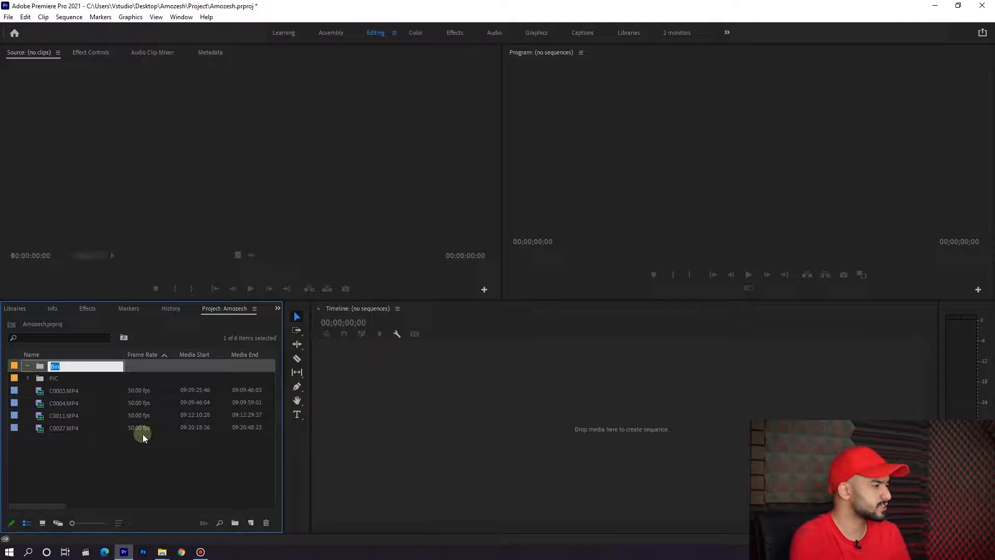
pyautogui.write('ush')
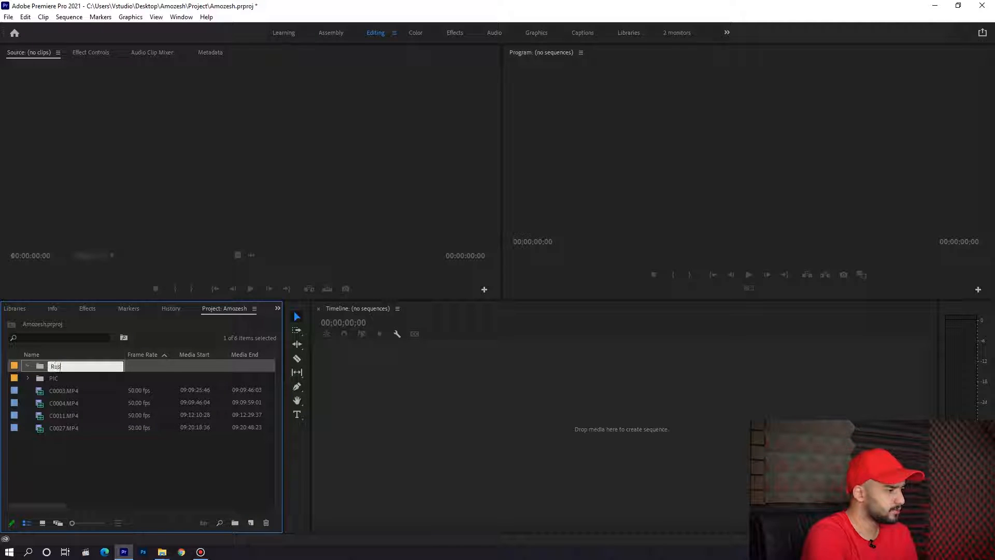
pyautogui.click(88, 447)
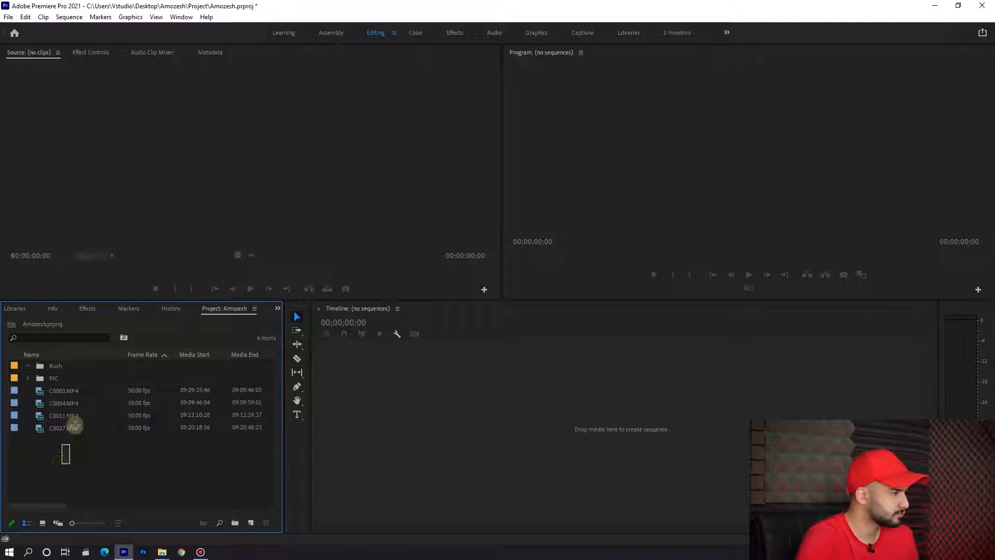
# Switch to File Explorer, open the Music folder beside Rush and import Tropical Magic.wav into the Premiere Pro project.
pyautogui.moveTo(163, 551)
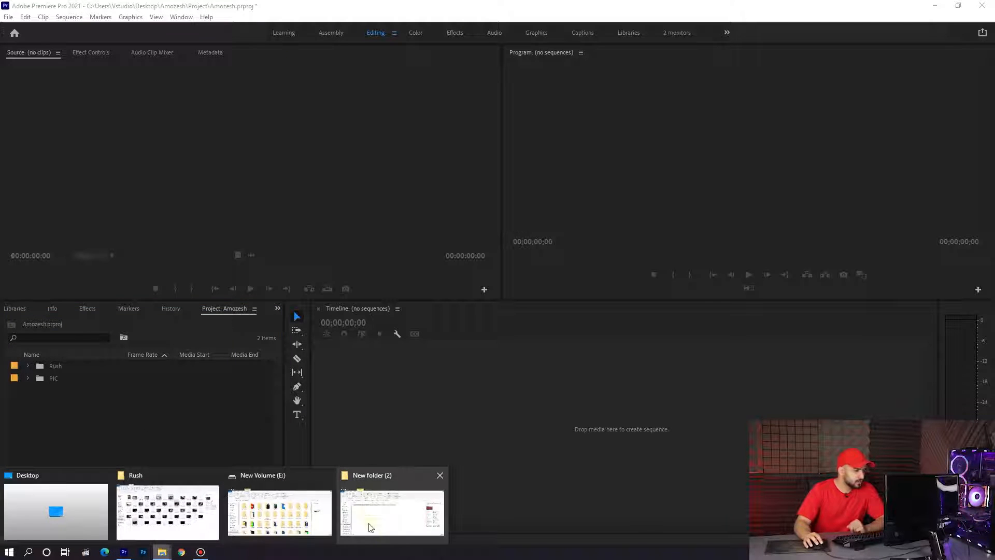
pyautogui.click(168, 513)
pyautogui.press('BackSpace')
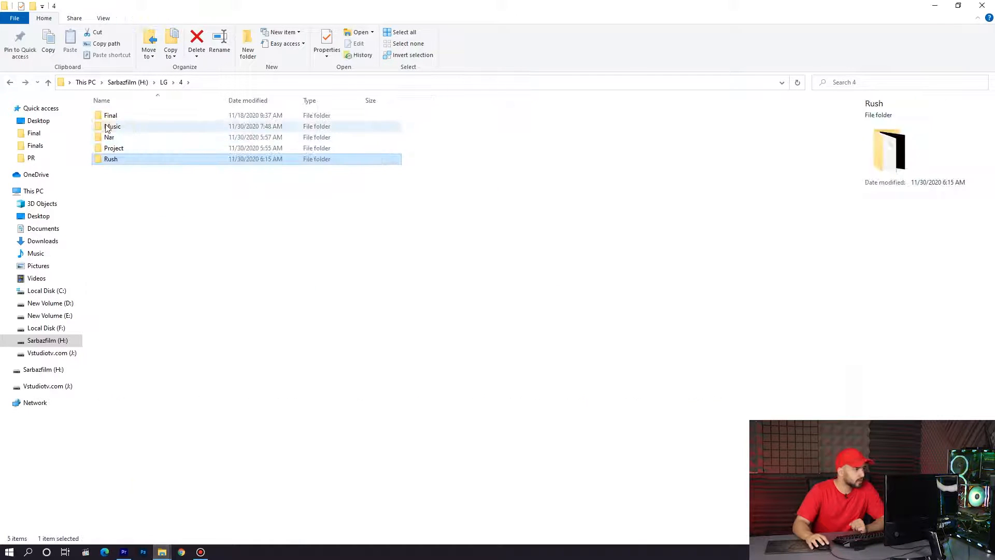
pyautogui.doubleClick(112, 127)
pyautogui.click(129, 148)
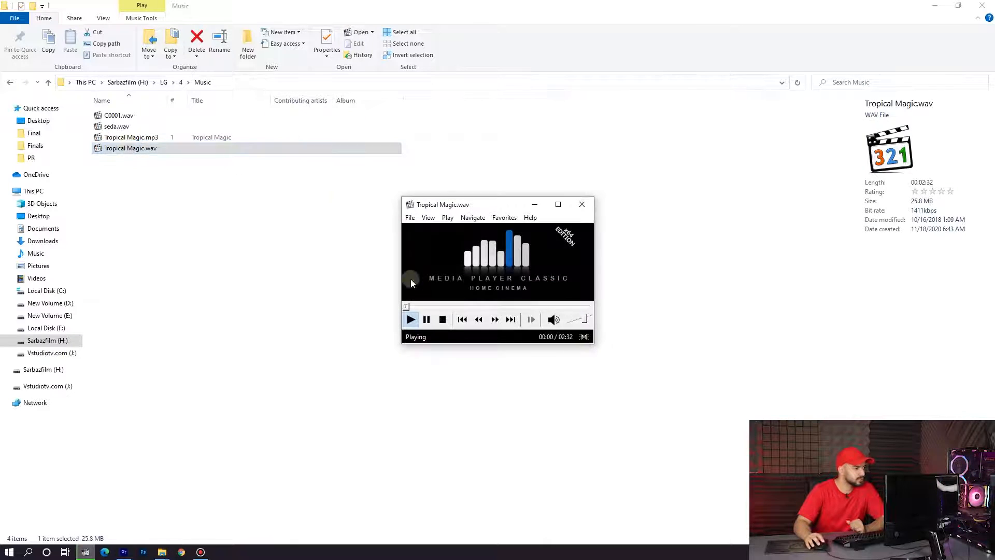
pyautogui.click(583, 203)
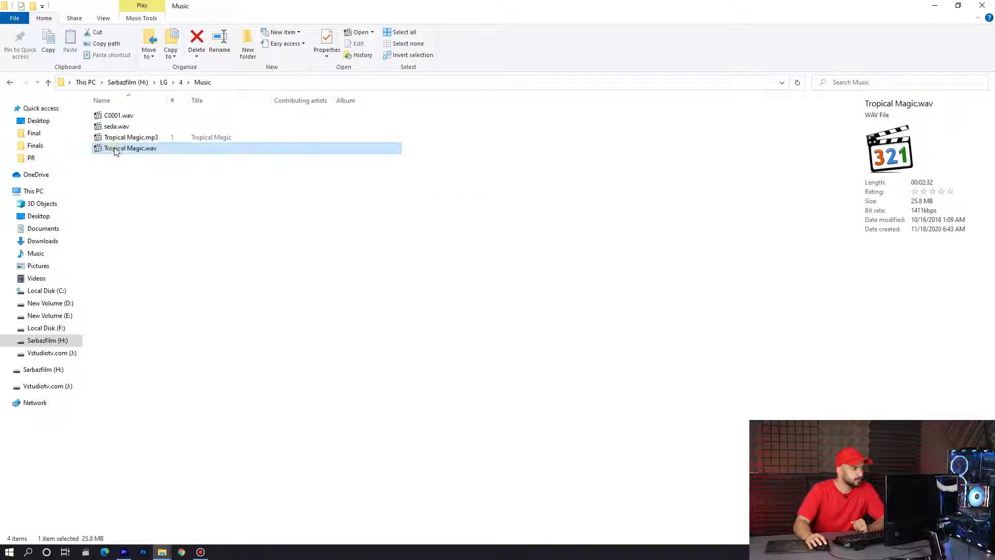
pyautogui.moveTo(119, 150); pyautogui.dragTo(55, 428)
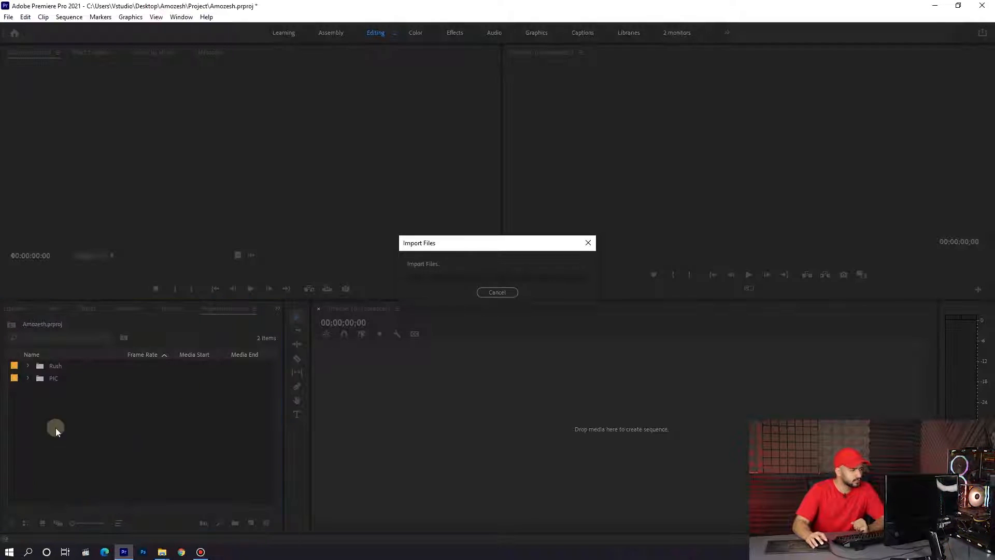
# Create a bin named Music, move Tropical Magic.wav into it and collapse the bin.
pyautogui.click(238, 524)
pyautogui.write('Music')
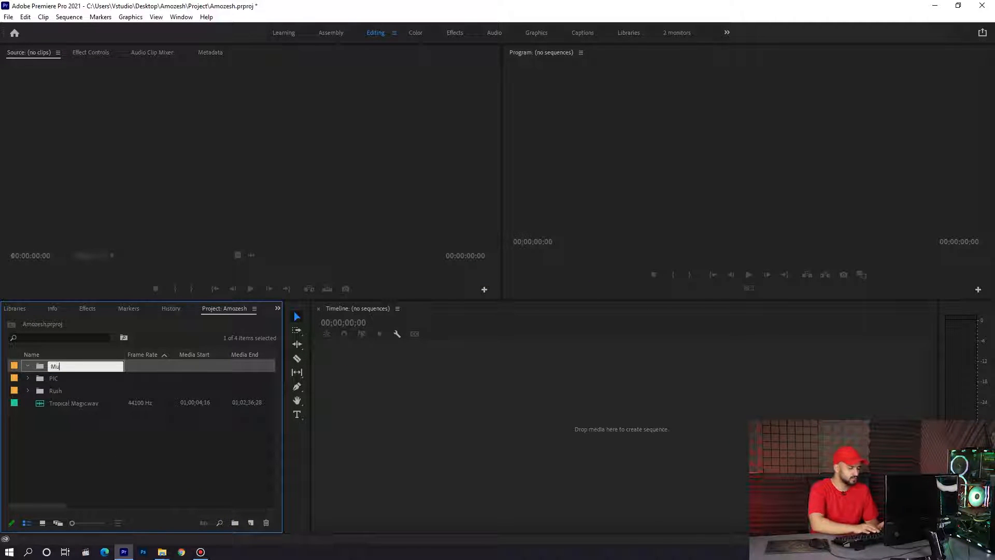
pyautogui.click(44, 411)
pyautogui.moveTo(44, 410); pyautogui.dragTo(55, 371)
pyautogui.click(29, 366)
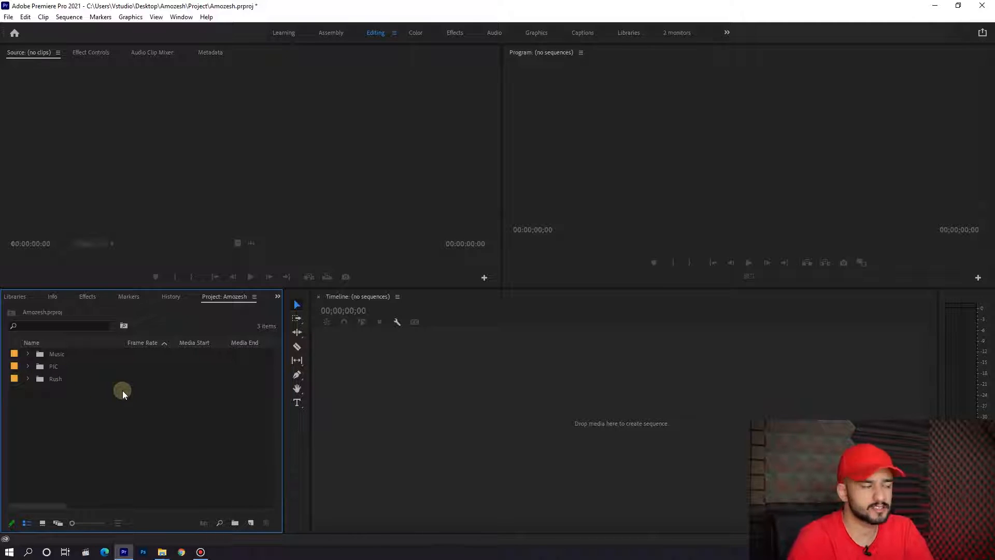
# Start a new sequence and set its editing mode to Custom.
pyautogui.click(8, 16)
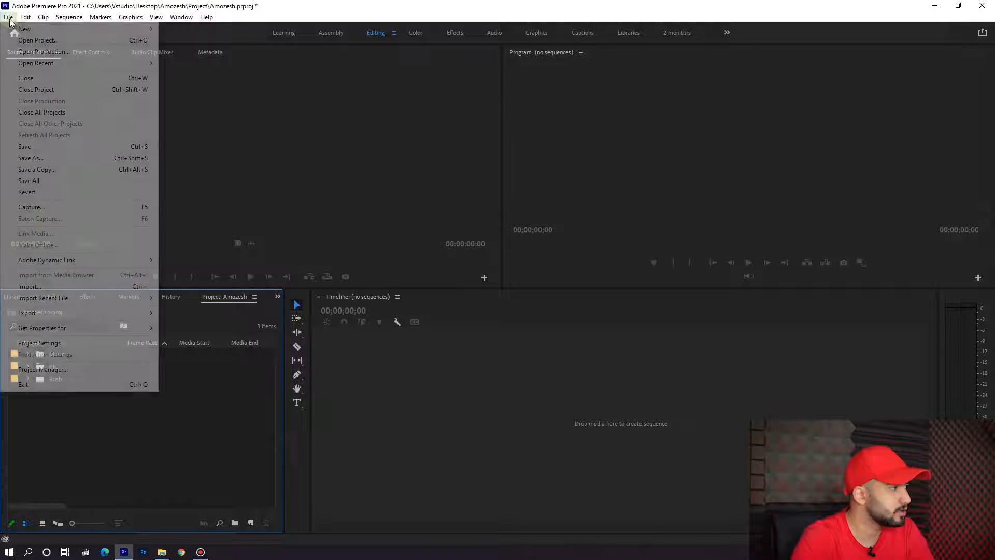
pyautogui.moveTo(12, 29)
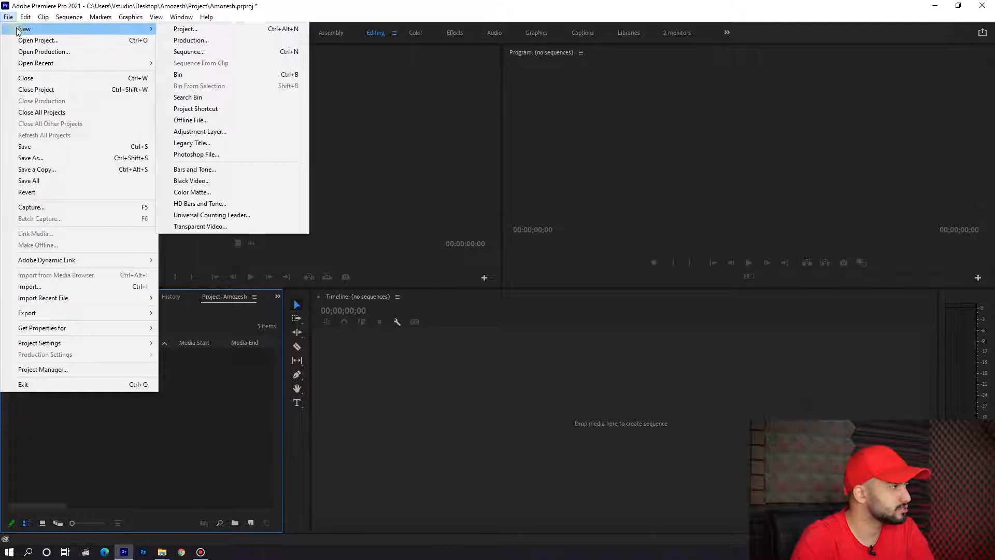
pyautogui.click(196, 52)
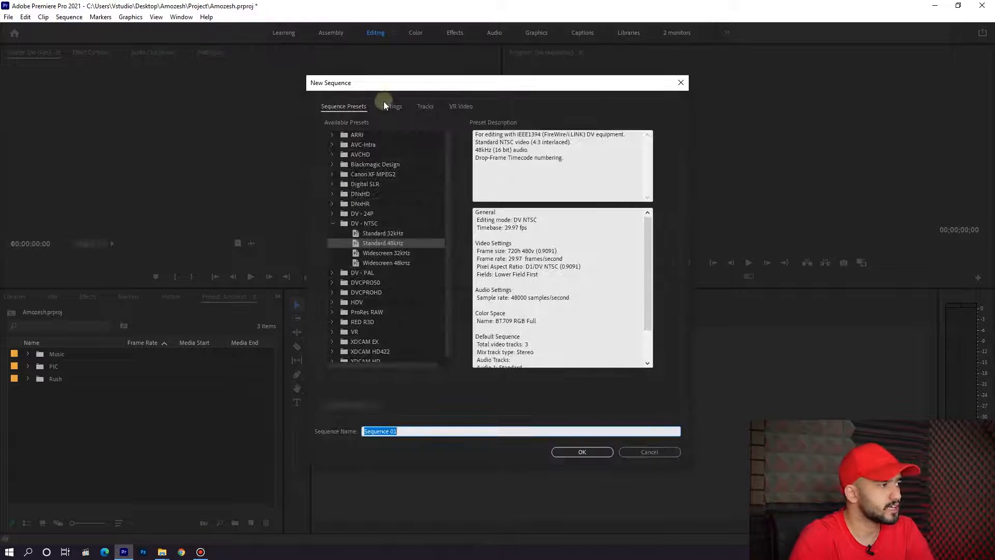
pyautogui.click(387, 106)
pyautogui.click(422, 123)
pyautogui.scroll(5, 457, 156)
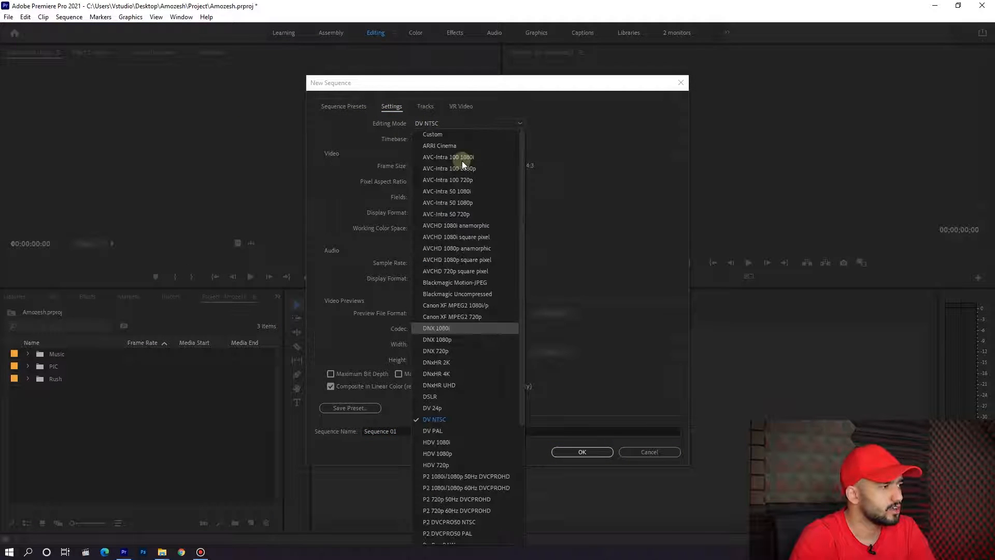
pyautogui.click(433, 134)
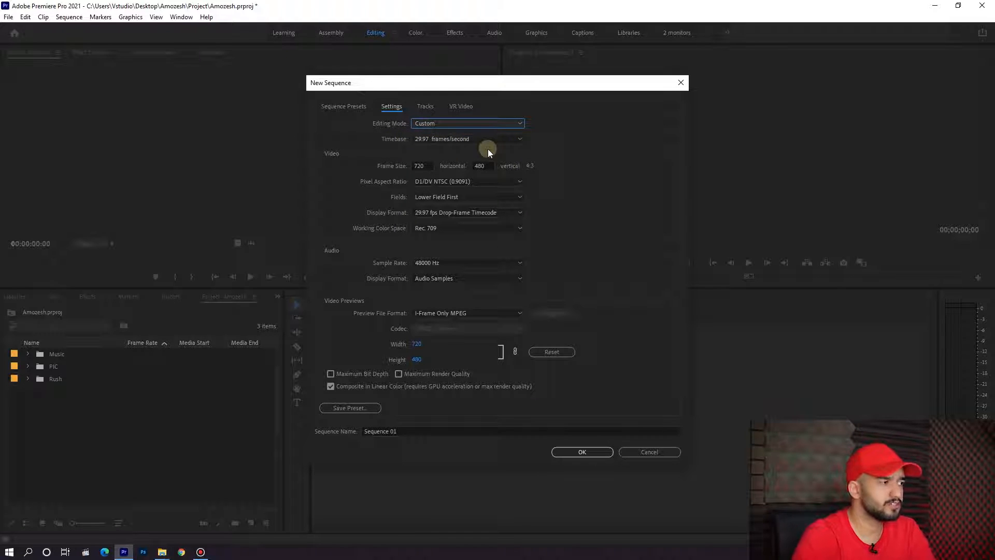
# Examine the frame rates available for the new sequence's timebase.
pyautogui.click(437, 141)
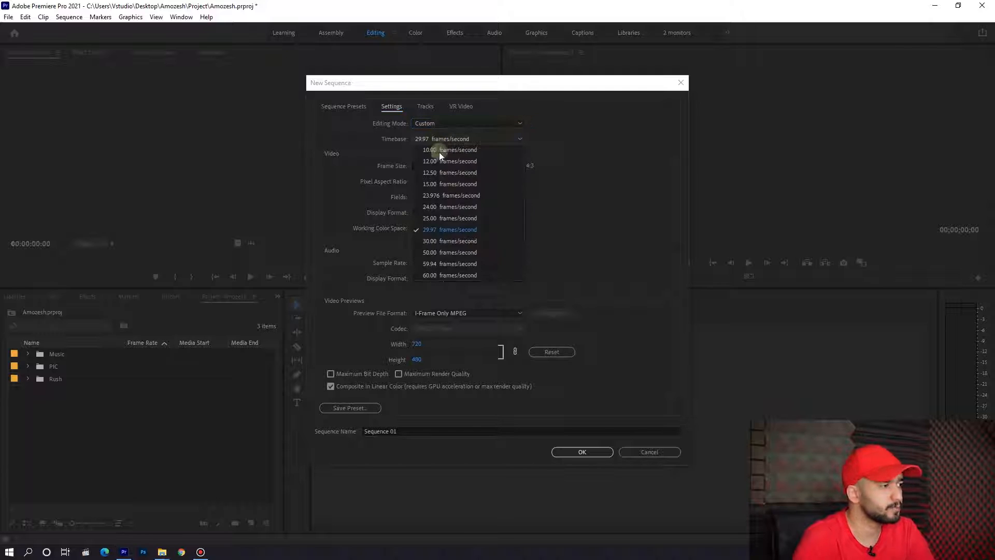
pyautogui.click(580, 161)
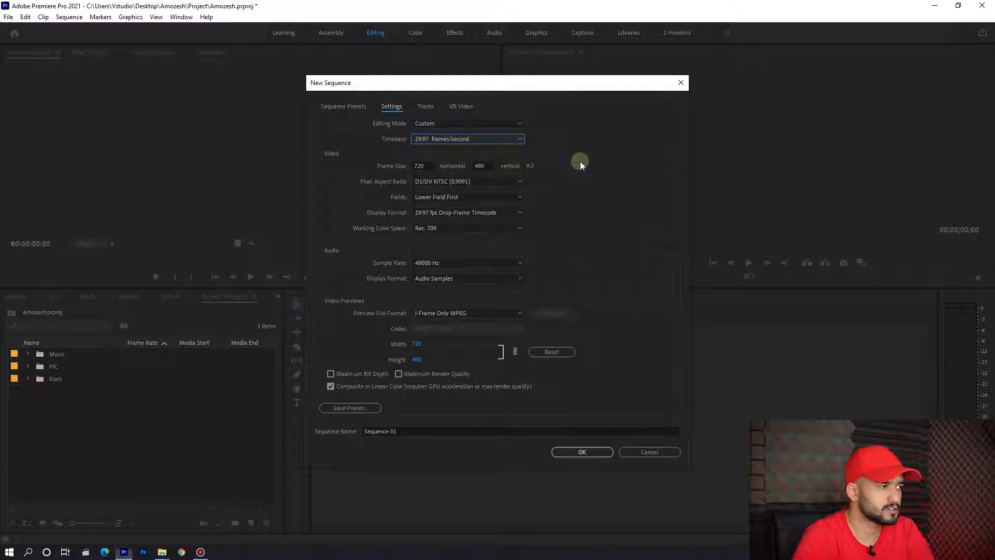
pyautogui.click(444, 137)
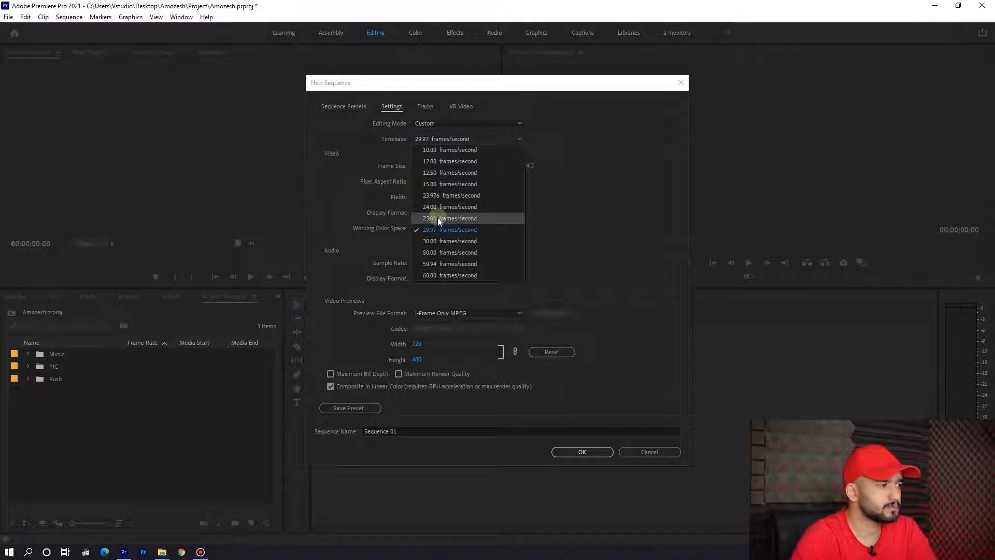
pyautogui.click(599, 157)
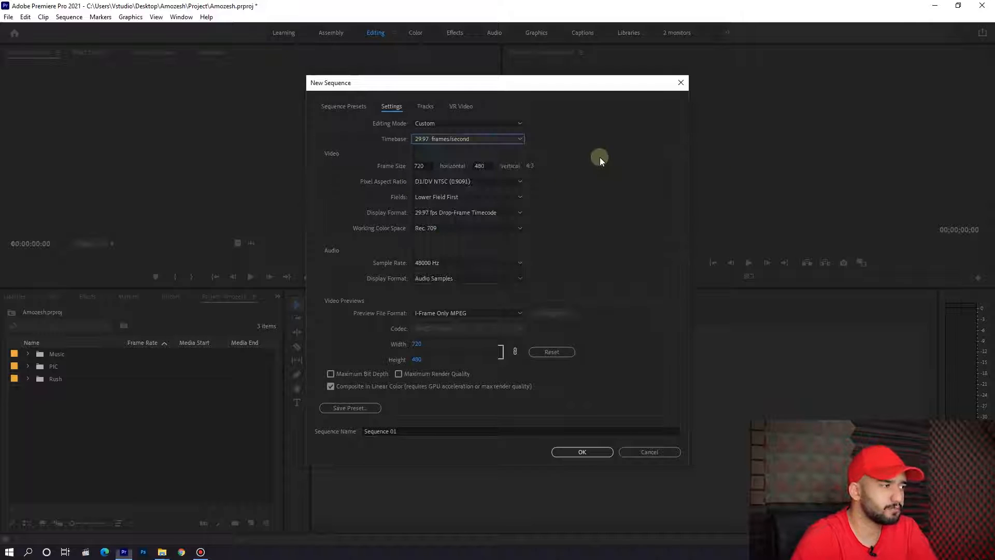
pyautogui.click(434, 136)
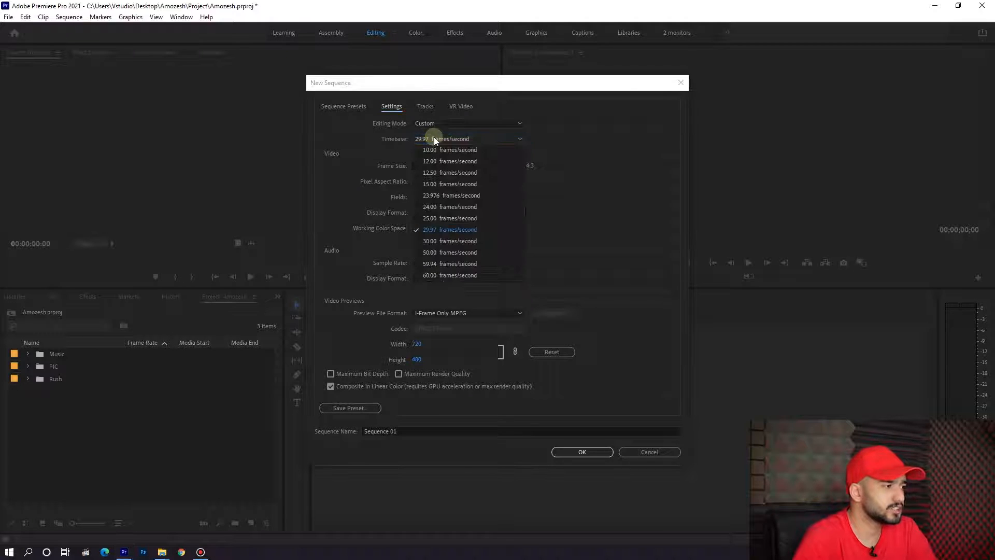
pyautogui.click(579, 158)
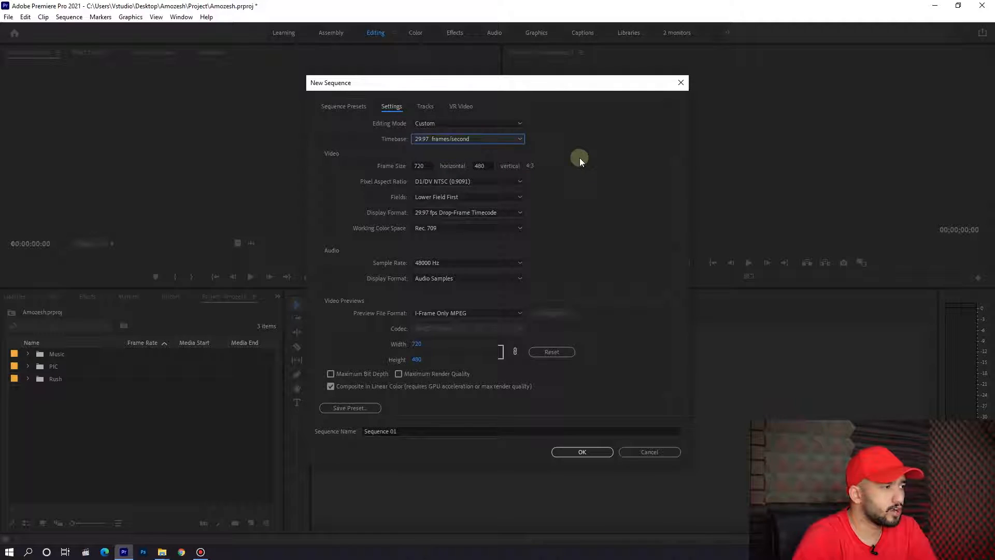
pyautogui.click(425, 138)
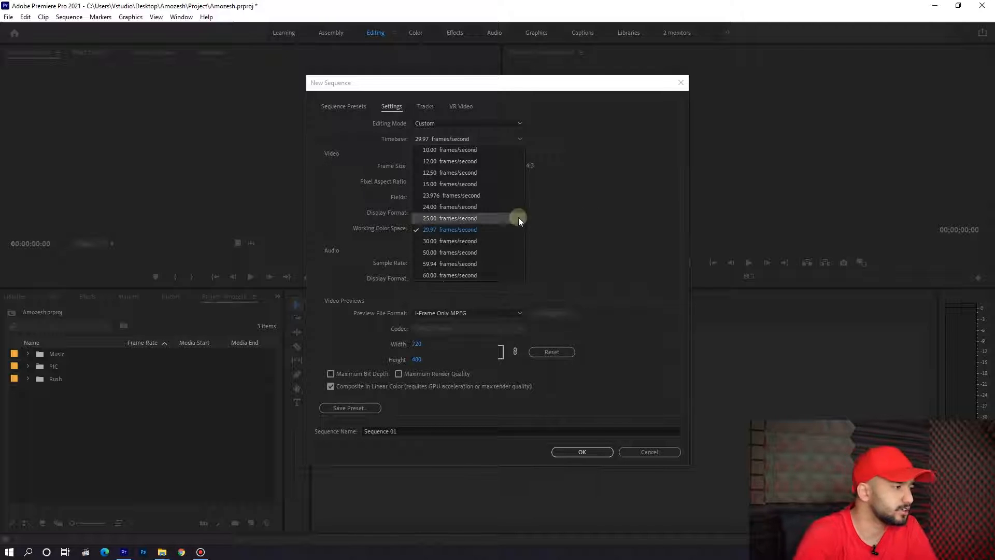
pyautogui.click(346, 116)
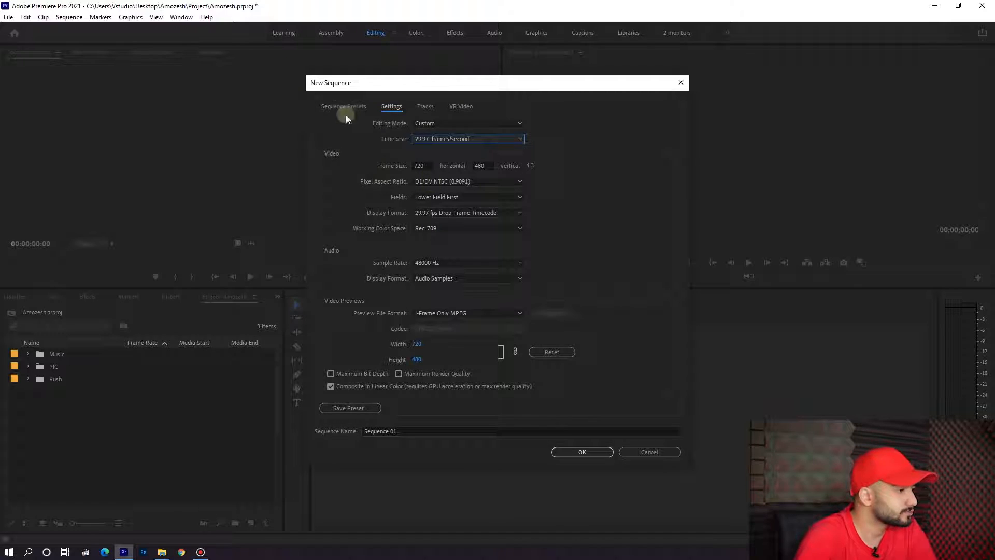
# Set the new sequence's frame size to 1920 horizontal by 1080 vertical.
pyautogui.click(417, 166)
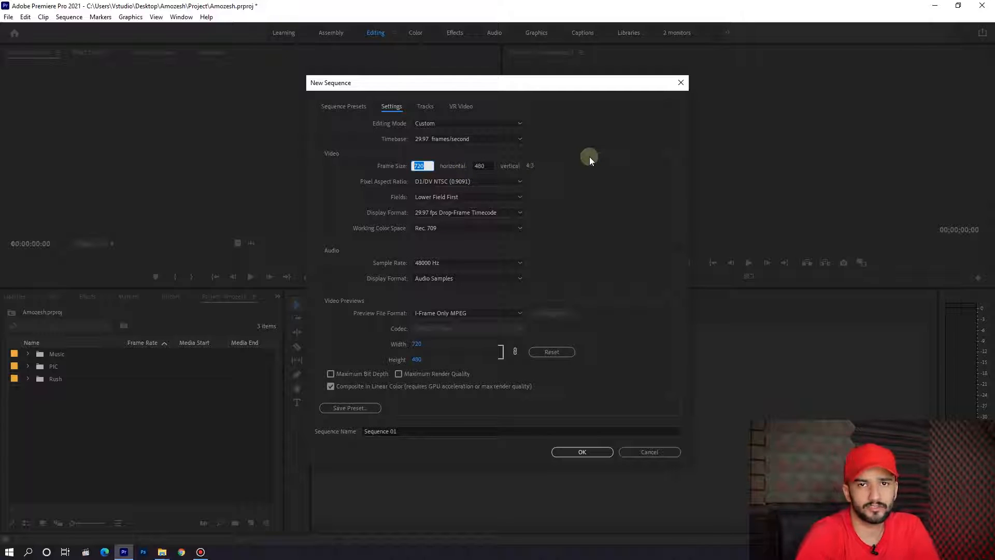
pyautogui.click(432, 167)
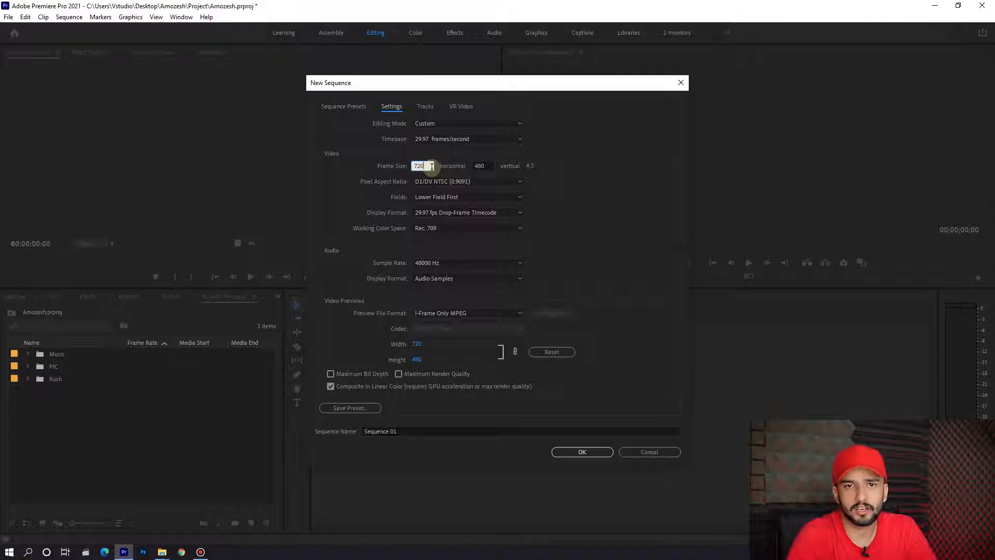
pyautogui.write('1920')
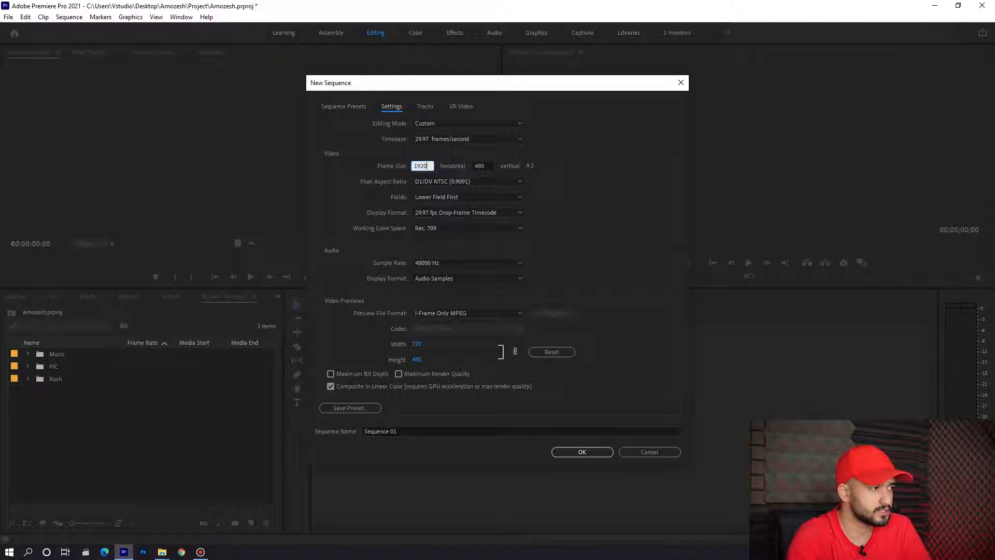
pyautogui.click(481, 165)
pyautogui.write('1080')
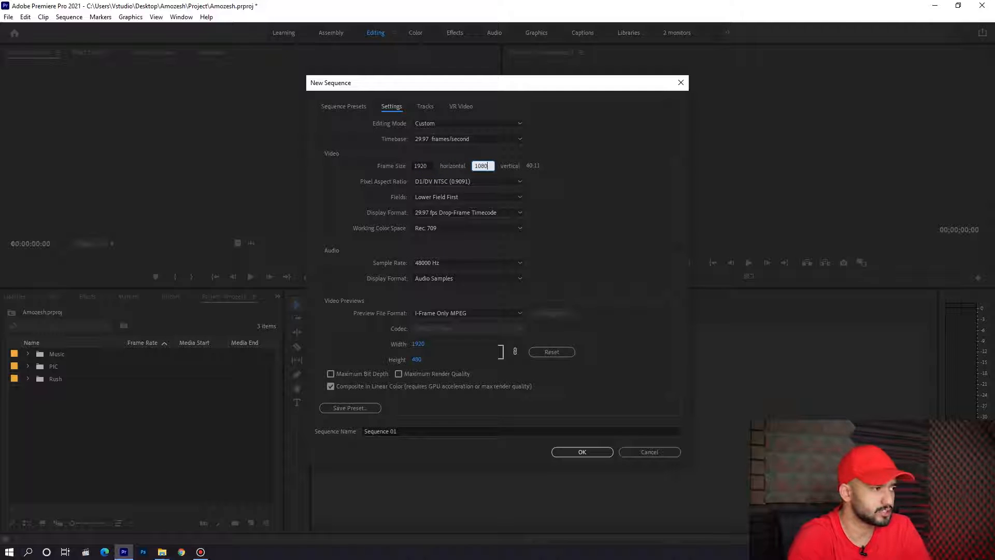
pyautogui.click(540, 170)
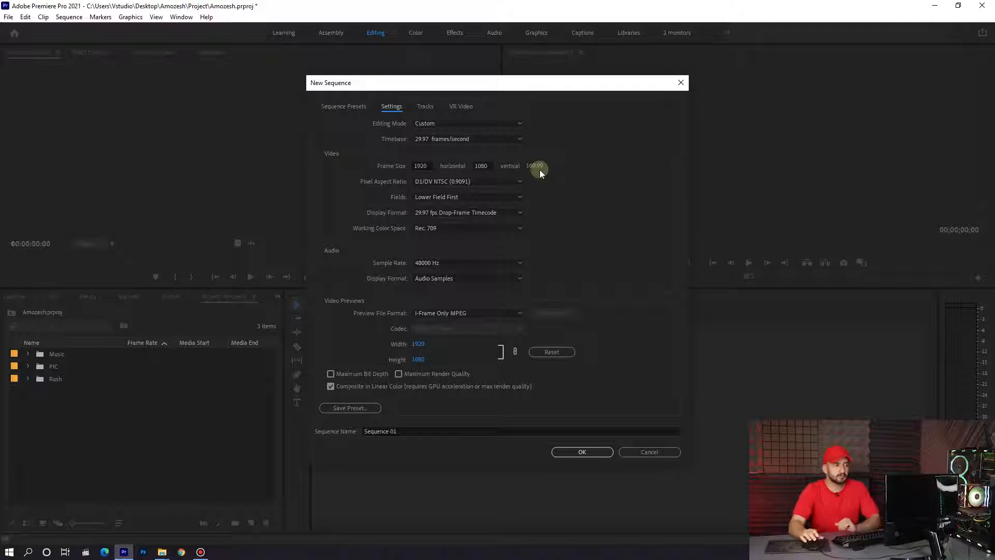
# Set the new sequence's frame size to a portrait format of 1080 horizontal by 1920 vertical.
pyautogui.doubleClick(425, 164)
pyautogui.write('1')
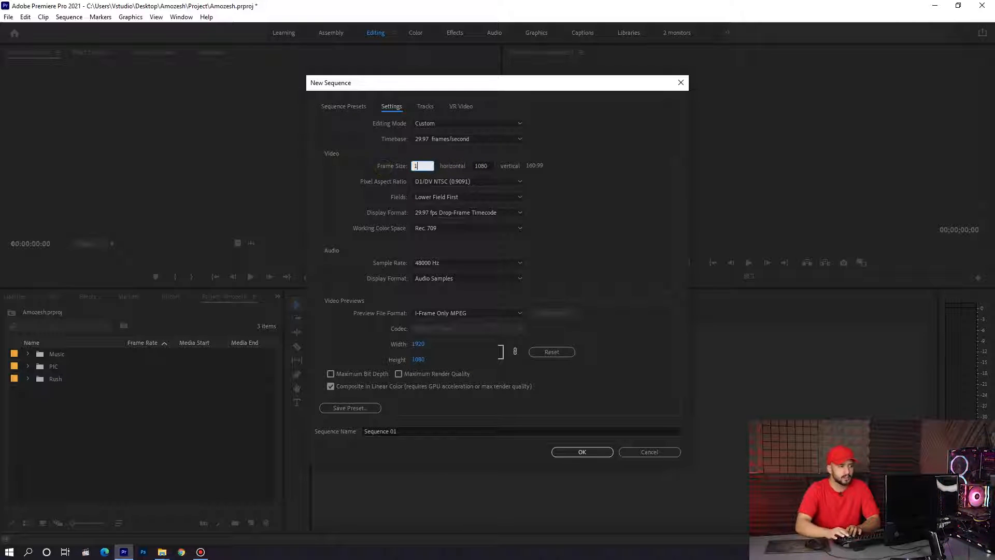
pyautogui.write('080')
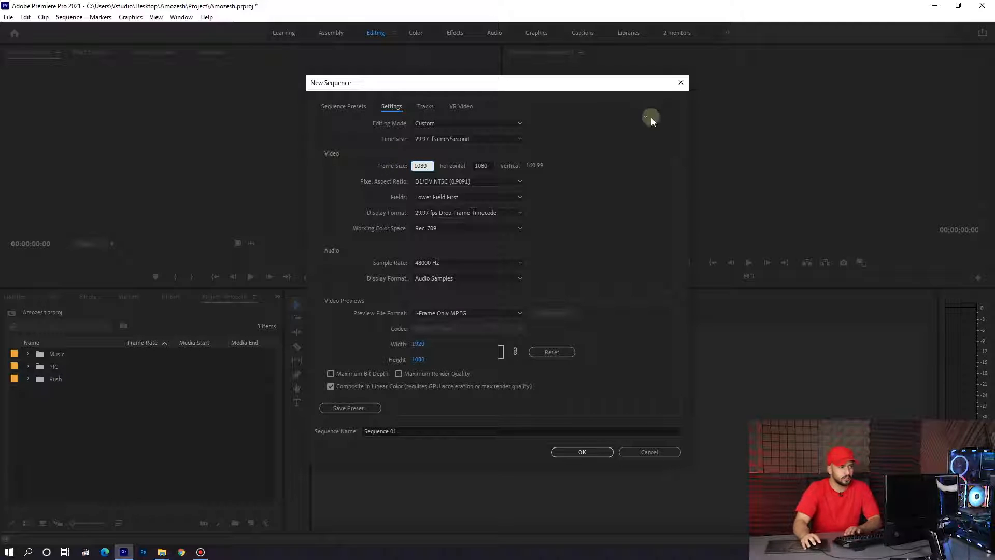
pyautogui.click(484, 166)
pyautogui.write('1920')
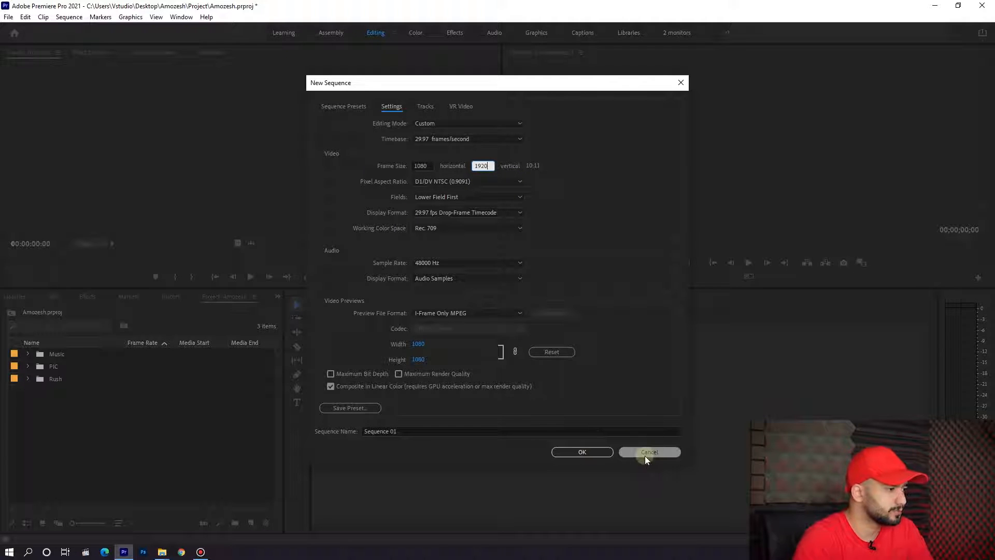
# Cancel the new sequence and inspect the frame size and frame rate of C0003.MP4 in the Rush bin.
pyautogui.click(608, 451)
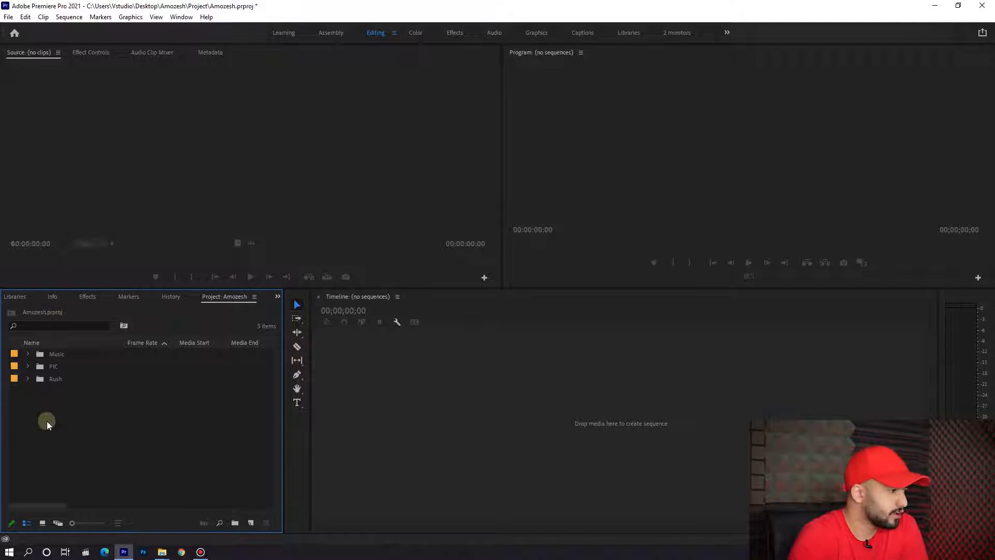
pyautogui.click(28, 379)
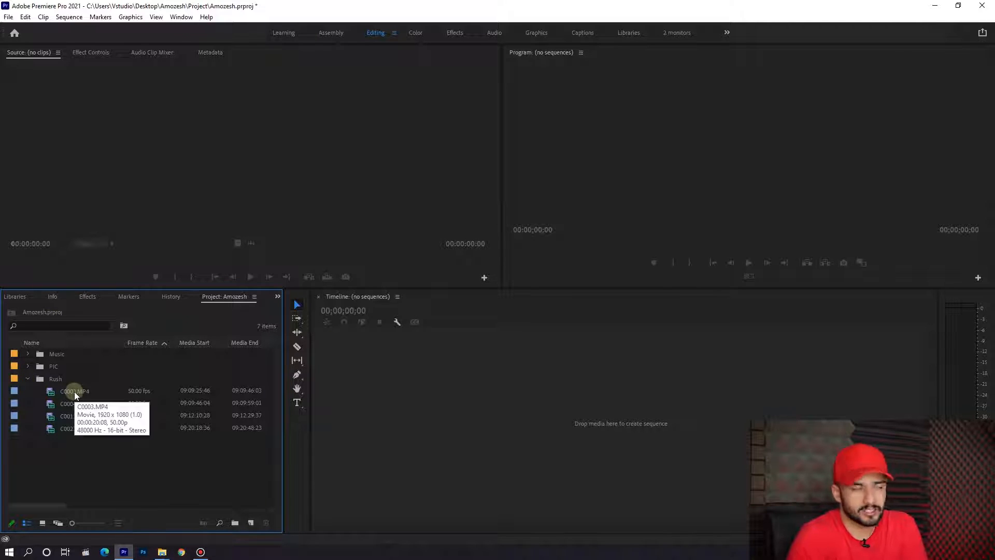
pyautogui.moveTo(80, 394)
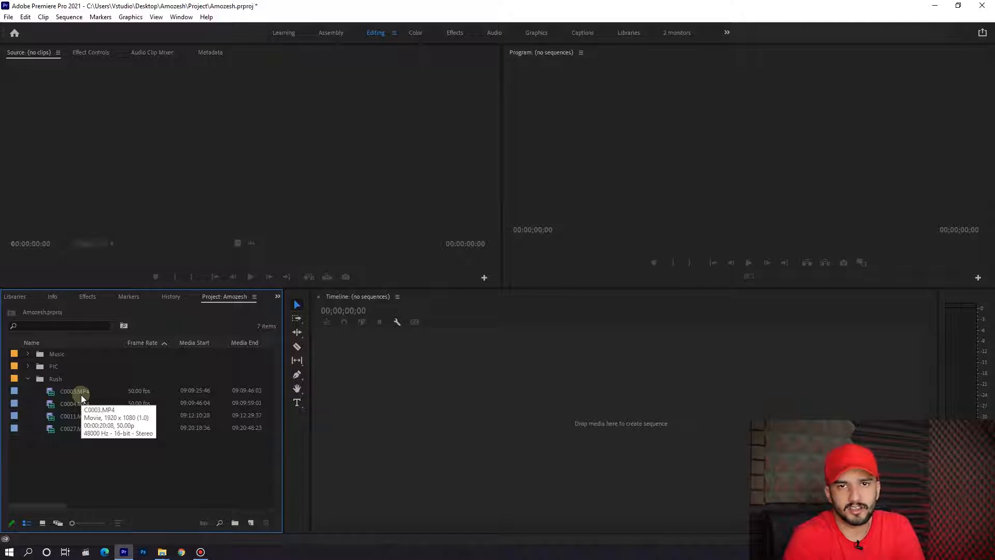
pyautogui.click(55, 391)
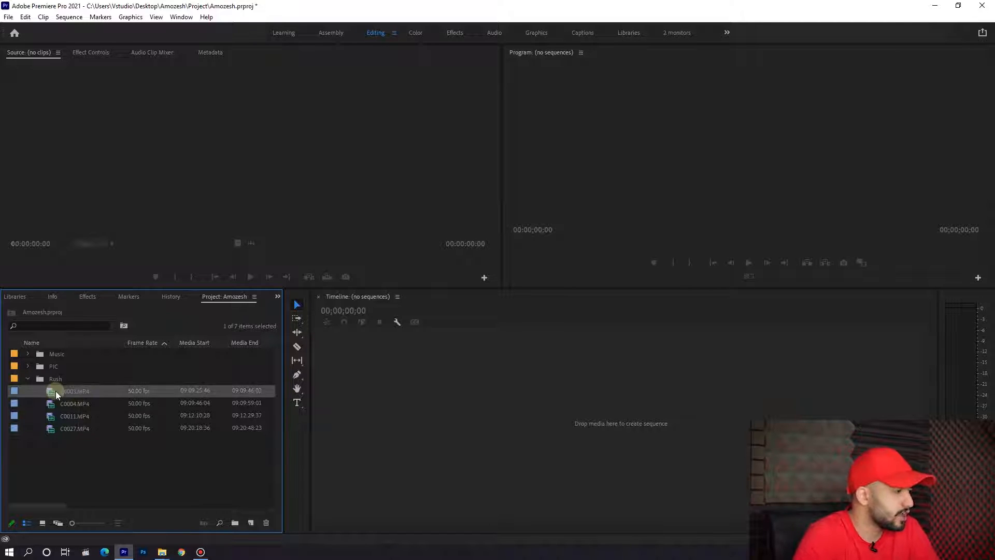
pyautogui.click(49, 295)
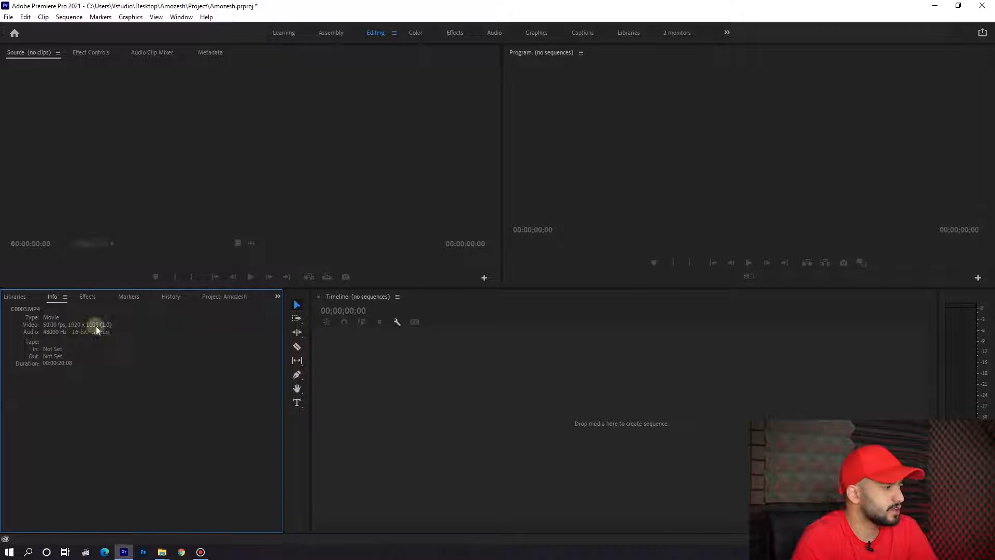
pyautogui.click(14, 296)
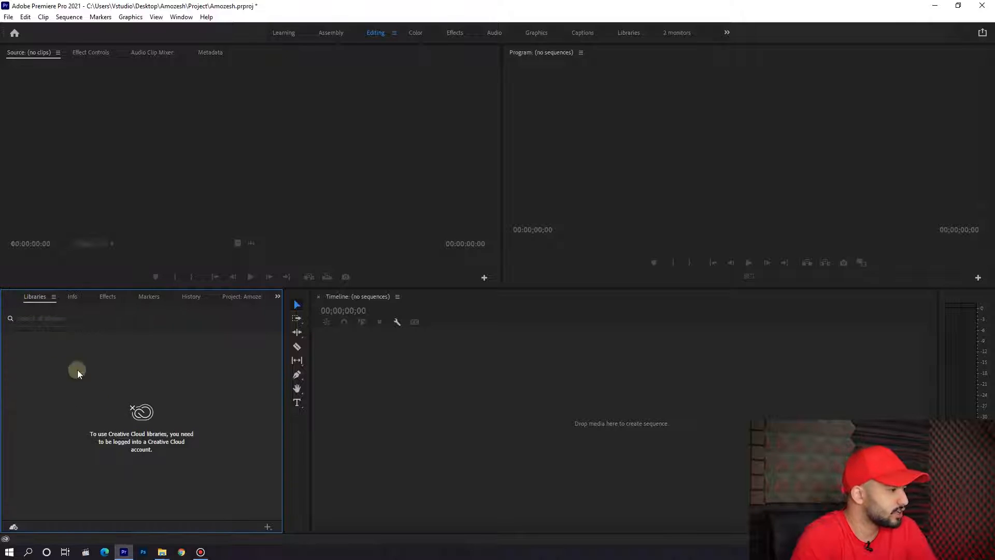
pyautogui.click(242, 295)
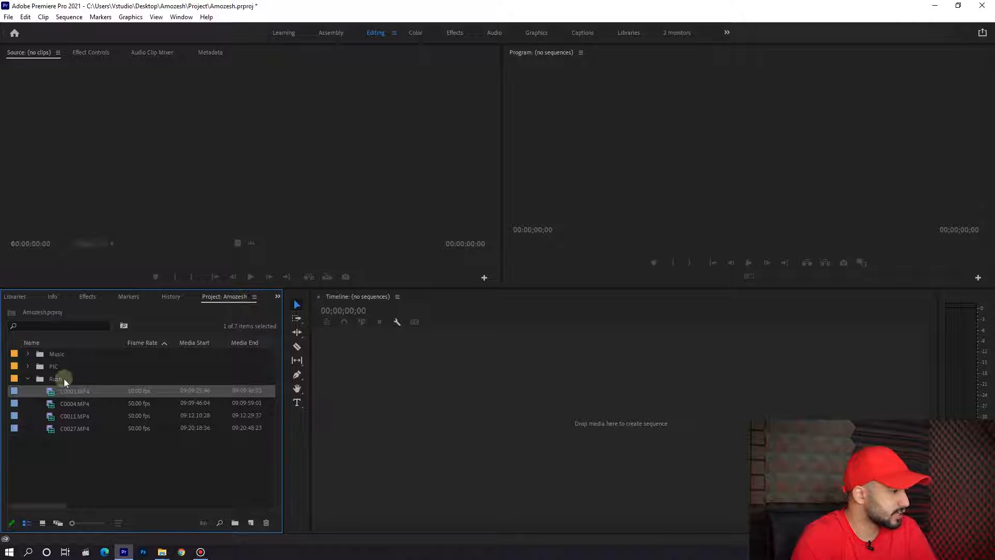
# Create a sequence matching the C0003.MP4 clip from the Rush bin and delete the clip from its timeline.
pyautogui.moveTo(55, 394); pyautogui.dragTo(612, 432)
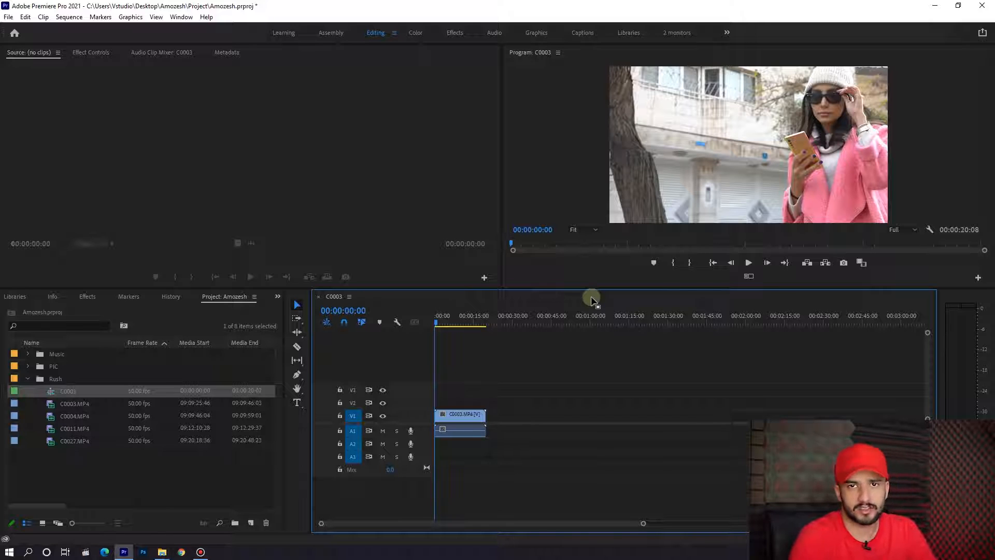
pyautogui.moveTo(536, 366); pyautogui.dragTo(341, 482)
pyautogui.press('Delete')
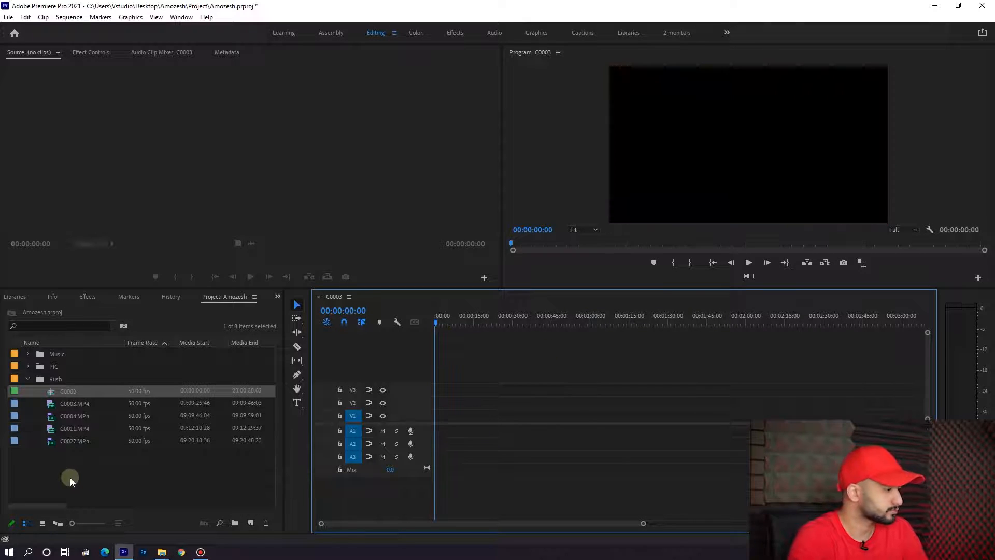
pyautogui.click(70, 478)
pyautogui.moveTo(48, 418)
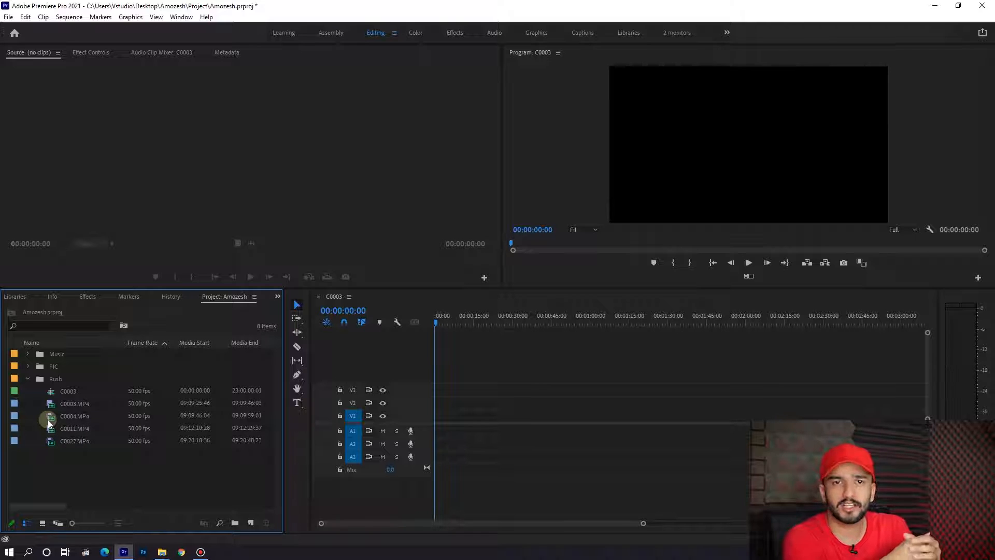
pyautogui.hotkey('ctrl', 's')
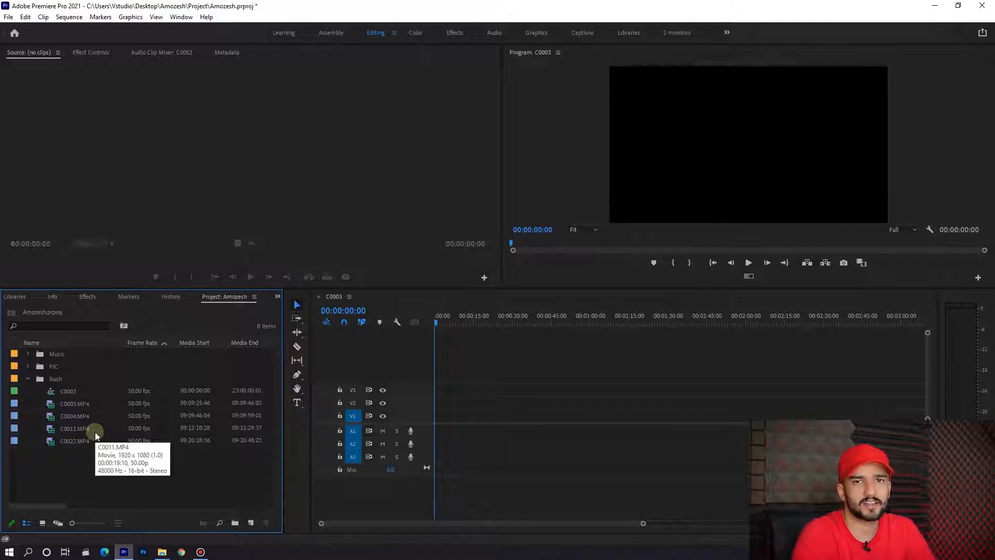
# Review the timebase and frame size in the settings of sequence C0003 without changing them.
pyautogui.click(508, 368)
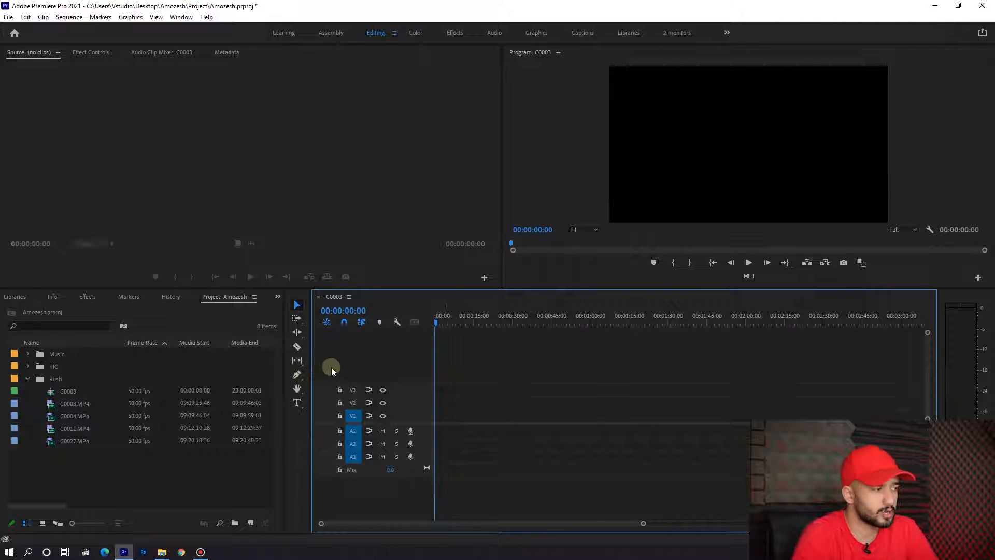
pyautogui.click(71, 20)
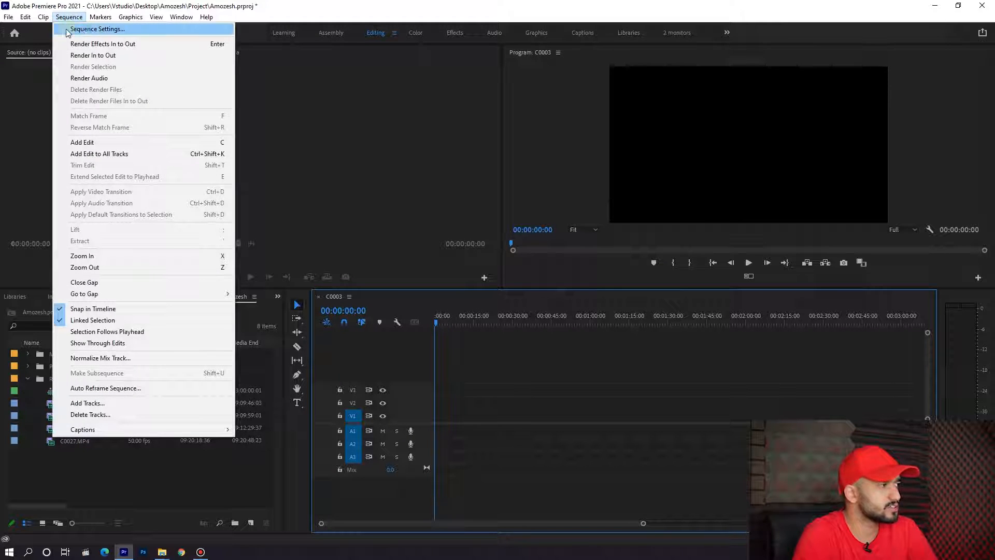
pyautogui.click(99, 29)
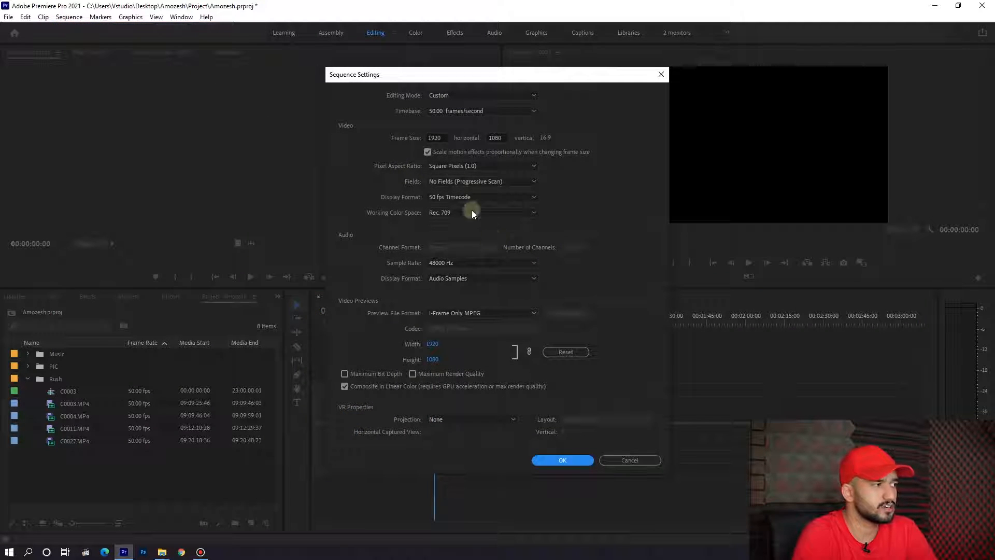
pyautogui.click(465, 111)
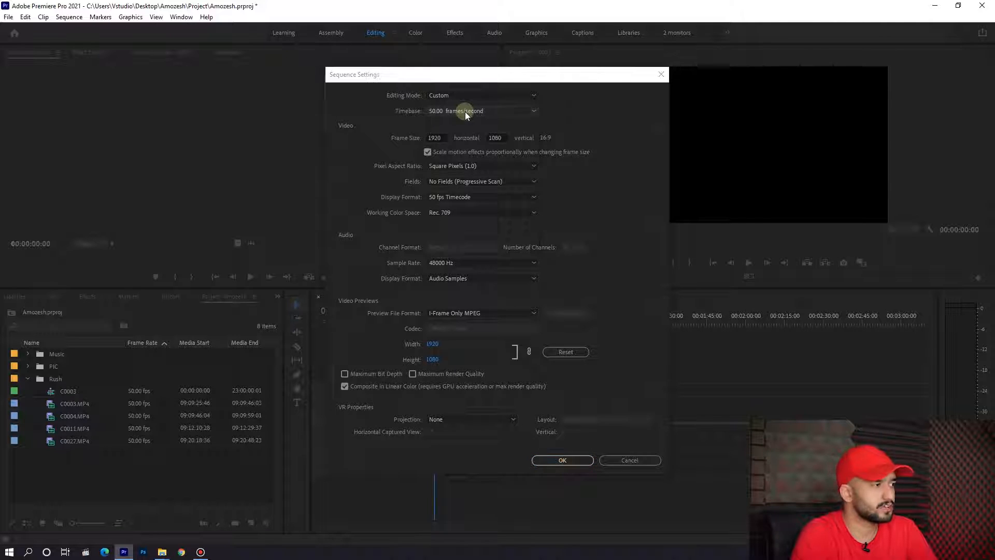
pyautogui.click(627, 460)
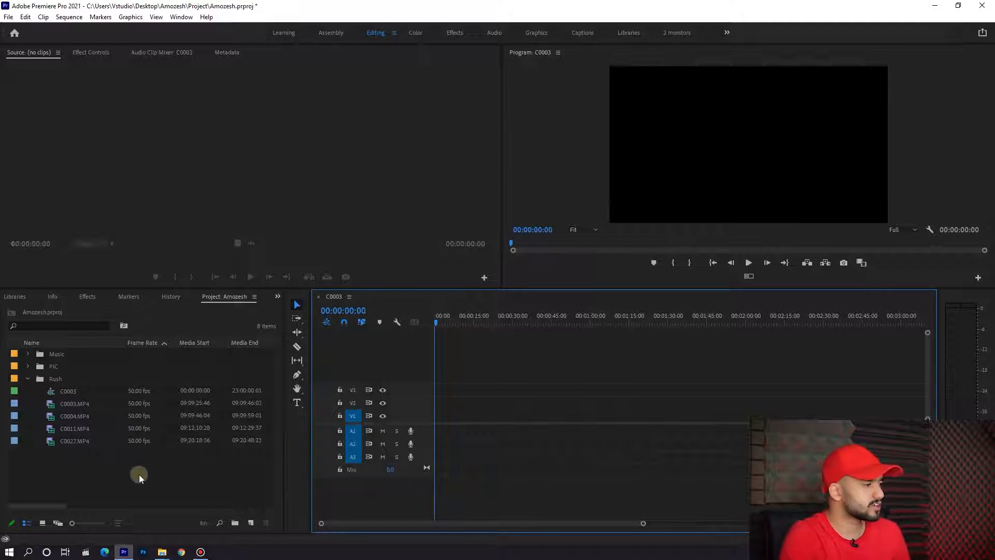
# Place the four Rush clips one after another from the start of video track V1 and scrub through them.
pyautogui.moveTo(95, 469); pyautogui.dragTo(501, 428)
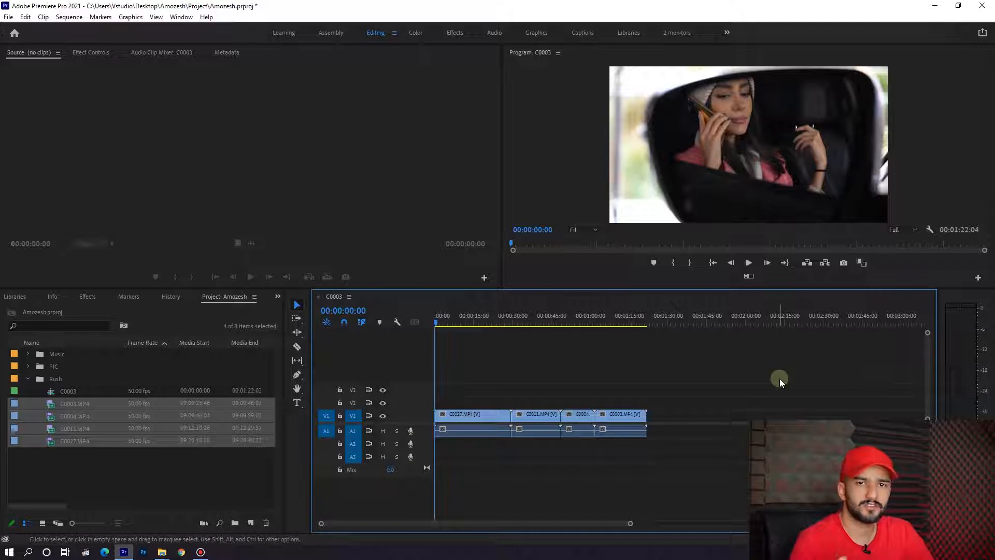
pyautogui.moveTo(443, 321); pyautogui.dragTo(540, 313)
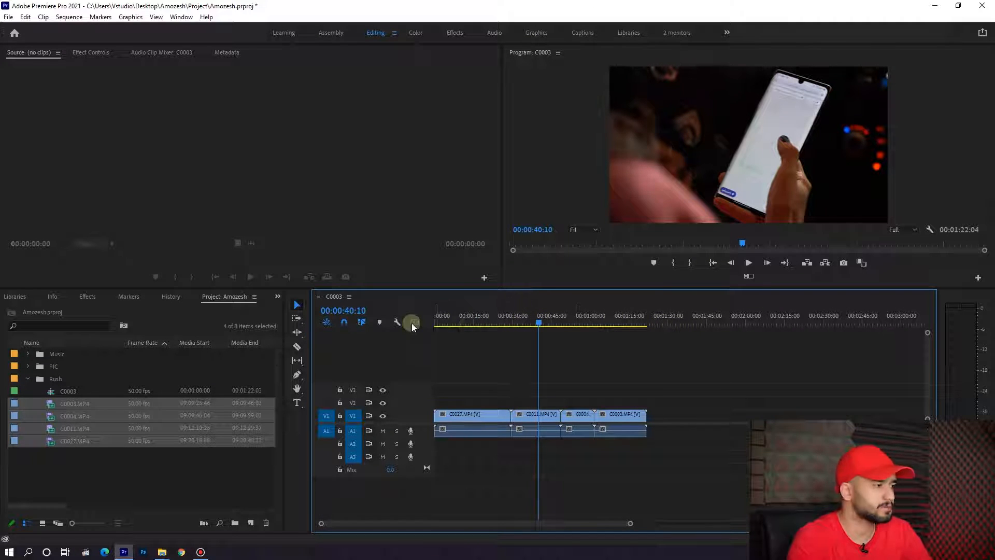
pyautogui.click(460, 322)
pyautogui.moveTo(460, 323); pyautogui.dragTo(403, 446)
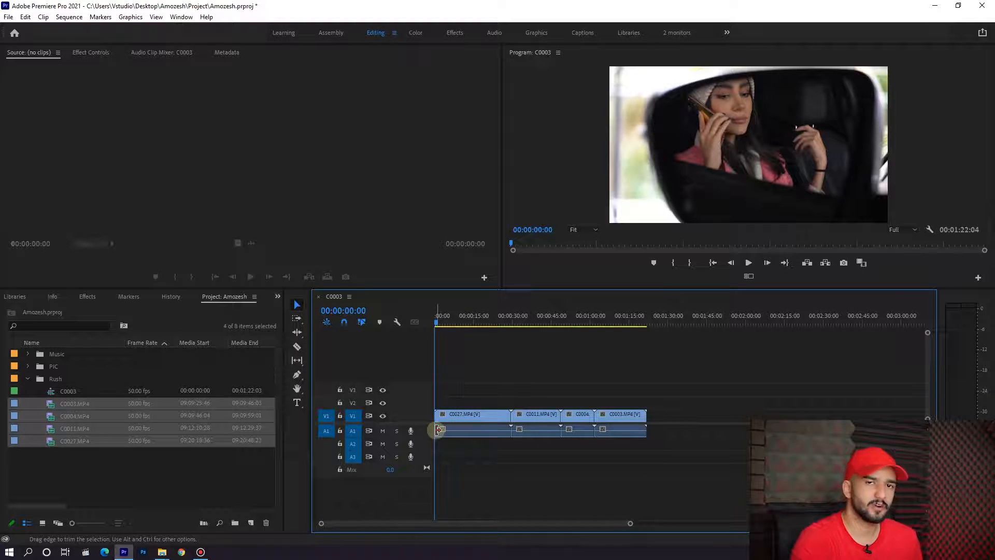
pyautogui.click(449, 413)
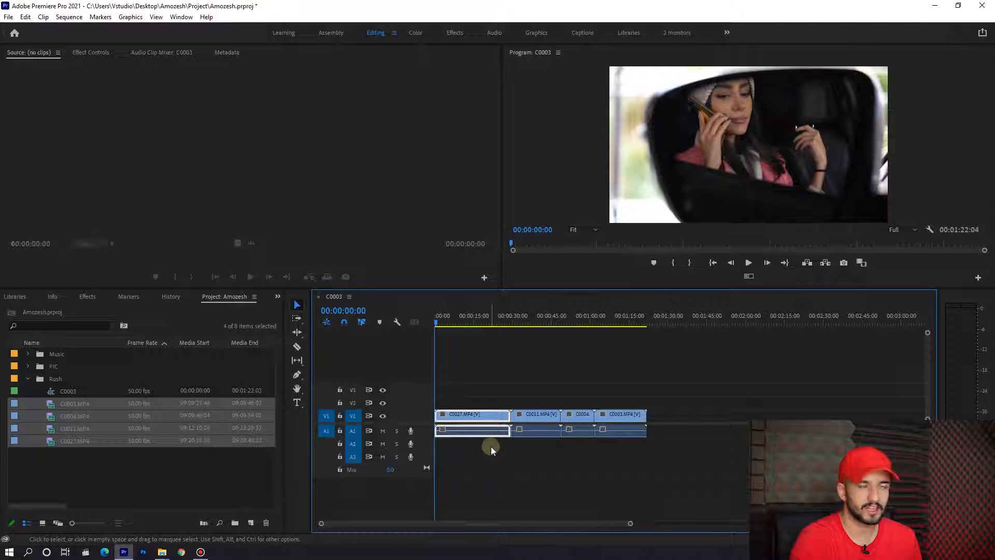
# Place Tropical Magic.wav from the Music bin on audio track A2 and shift it to start about 17 seconds in.
pyautogui.click(19, 345)
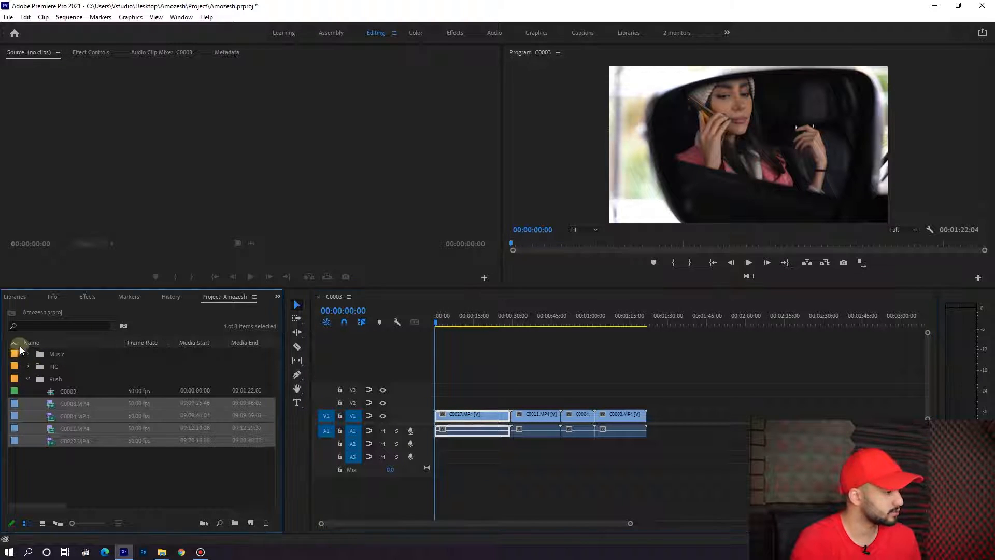
pyautogui.click(27, 354)
pyautogui.moveTo(207, 366); pyautogui.dragTo(667, 444)
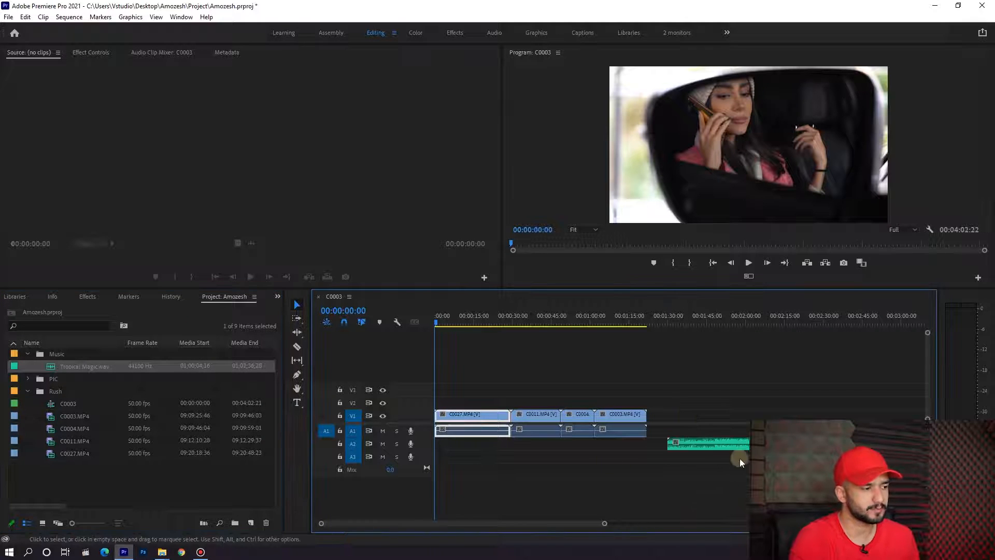
pyautogui.press('-')
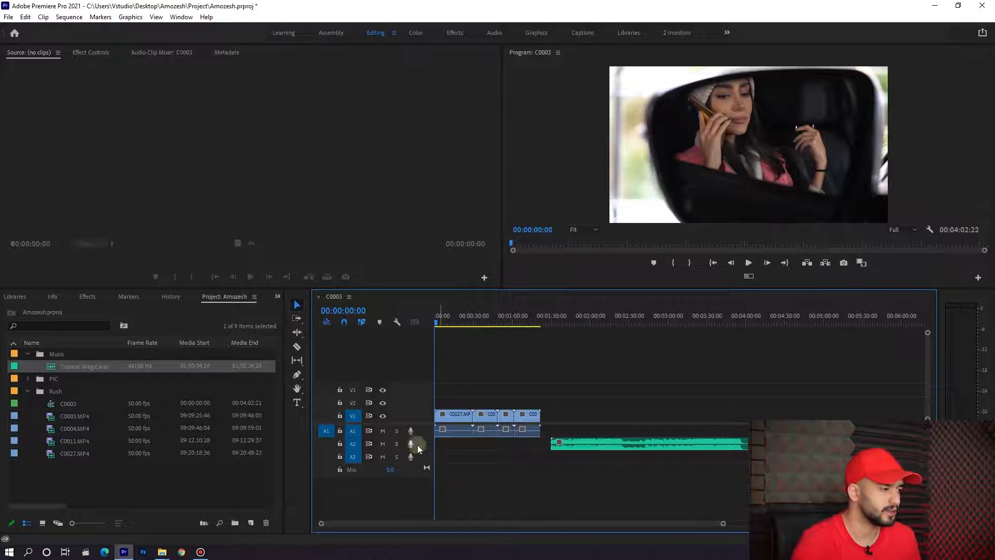
pyautogui.press('-')
pyautogui.moveTo(500, 444); pyautogui.dragTo(452, 444)
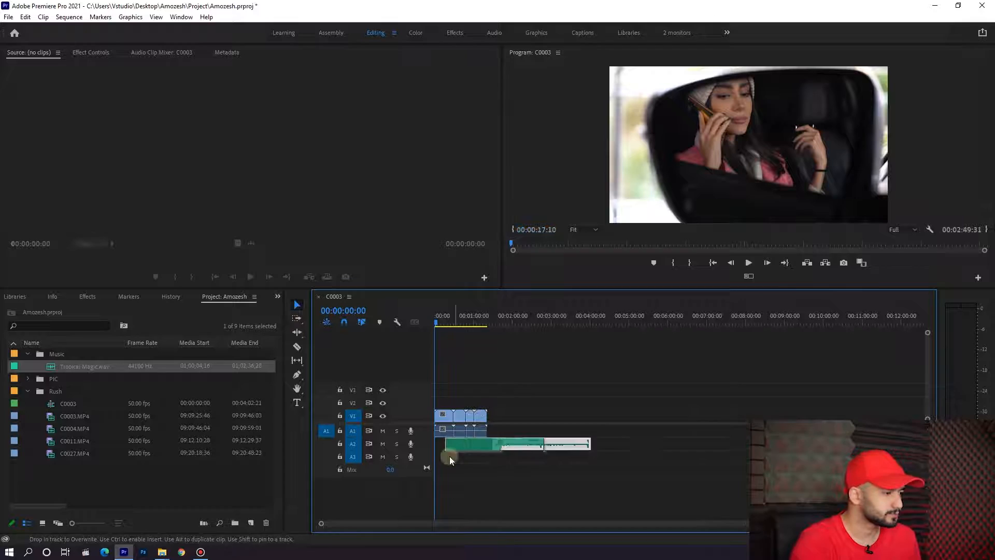
# Expand video track V1 and audio tracks A1 and A2 to show clip thumbnails and waveforms.
pyautogui.press('=')
pyautogui.doubleClick(424, 416)
pyautogui.doubleClick(426, 433)
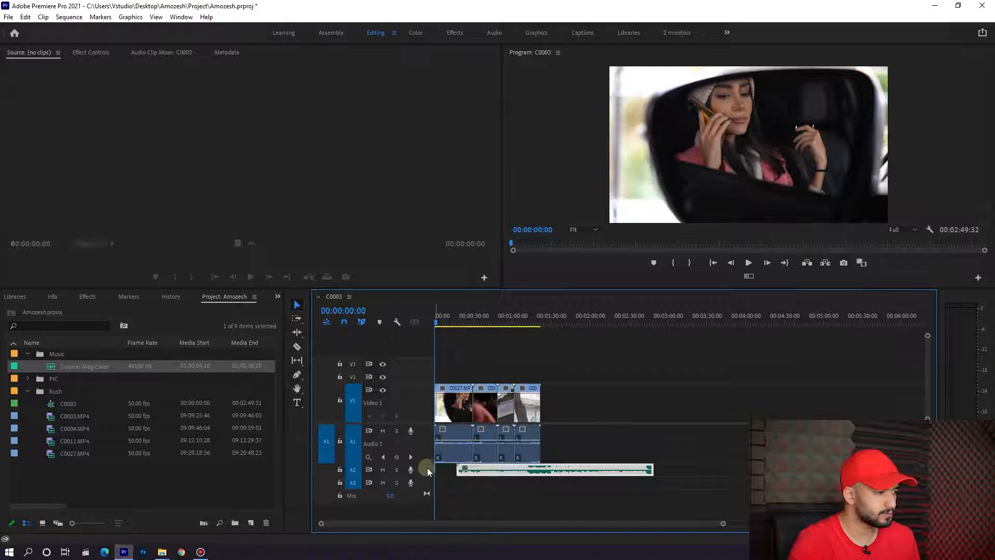
pyautogui.doubleClick(425, 470)
# Move the music clip on audio track A2 to the very start of the timeline.
pyautogui.press('=')
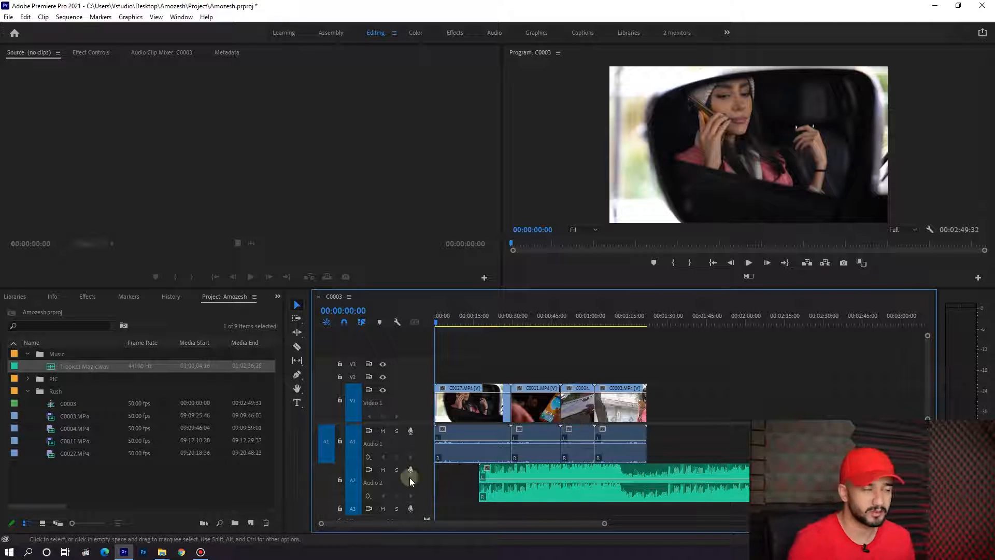
pyautogui.press('-')
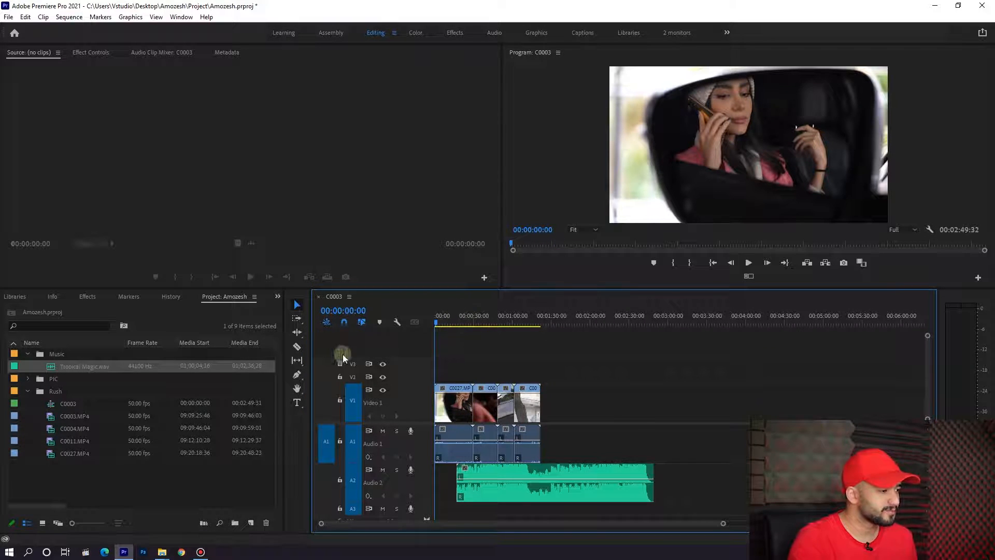
pyautogui.press('=')
pyautogui.moveTo(515, 474); pyautogui.dragTo(441, 472)
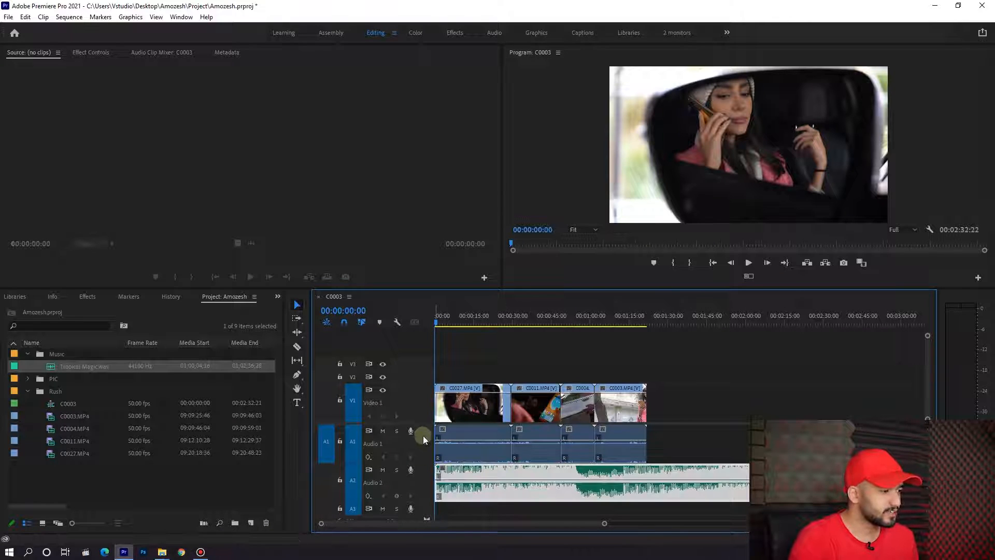
# Collapse audio track A1, leaving video track V1 and audio track A2 expanded.
pyautogui.doubleClick(428, 400)
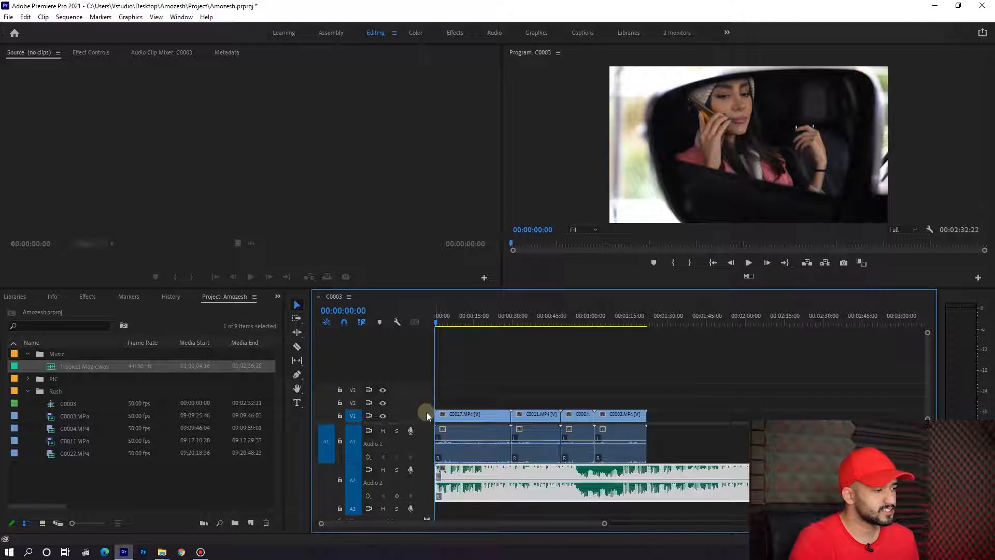
pyautogui.doubleClick(428, 415)
pyautogui.doubleClick(428, 441)
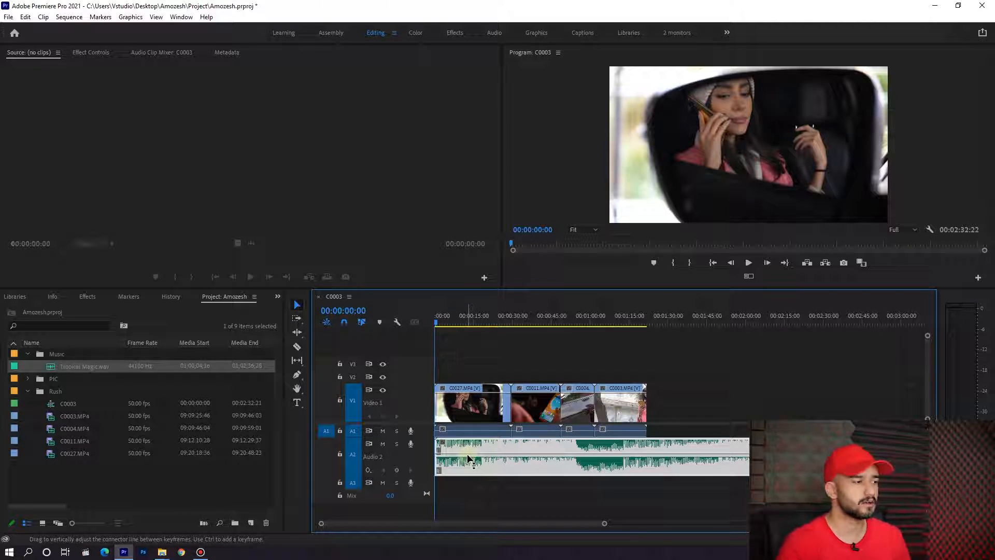
# Adjust the music clip's volume level slightly on the expanded audio track A2.
pyautogui.click(668, 406)
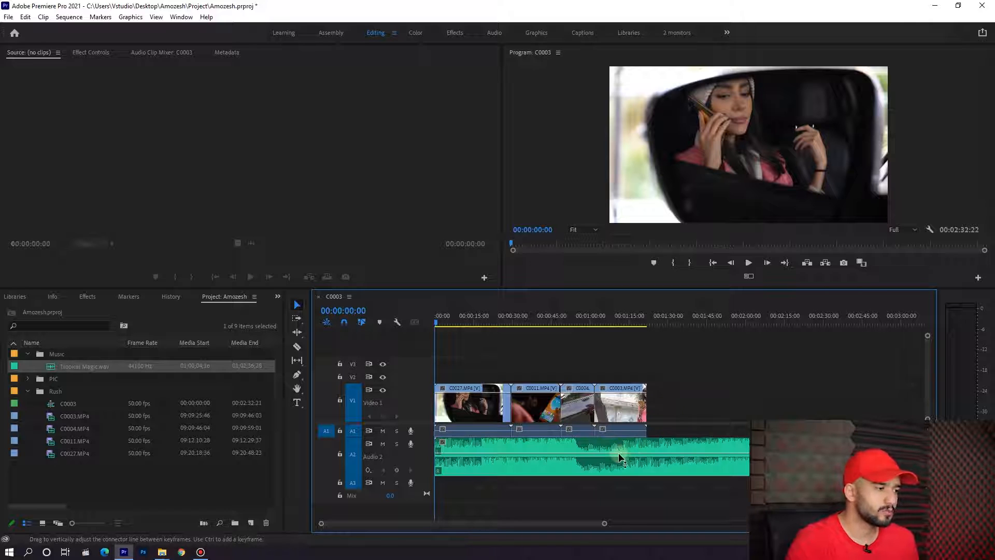
pyautogui.moveTo(615, 452); pyautogui.dragTo(615, 459)
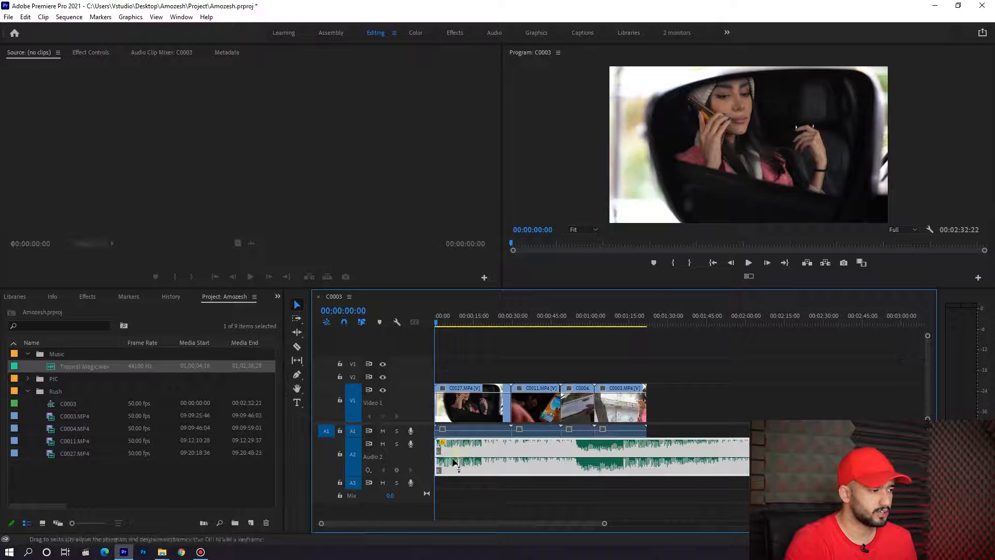
pyautogui.press('=')
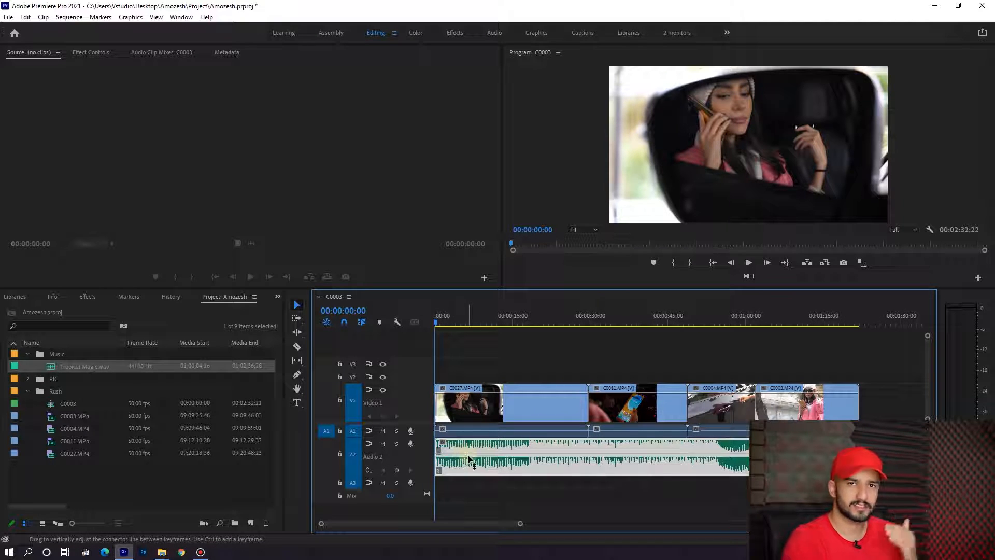
pyautogui.doubleClick(428, 458)
pyautogui.doubleClick(428, 442)
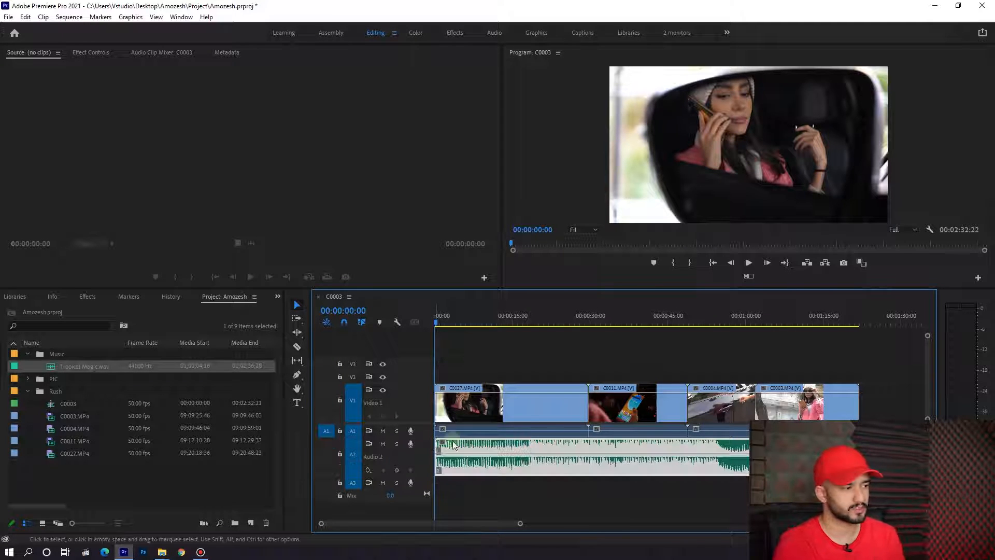
pyautogui.moveTo(507, 455); pyautogui.dragTo(507, 456)
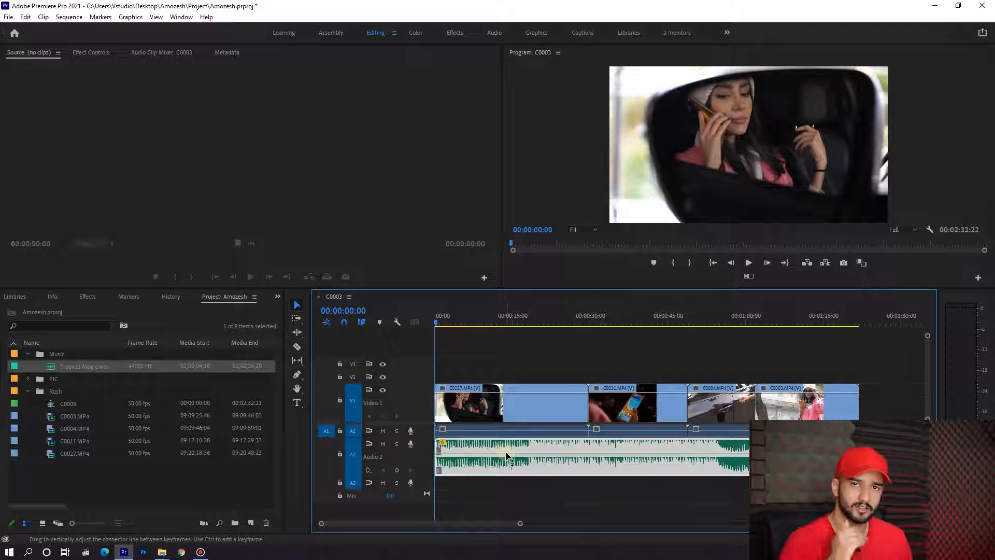
# Undo the music clip's last volume adjustment and clear the clip selection.
pyautogui.hotkey('ctrl', 'z')
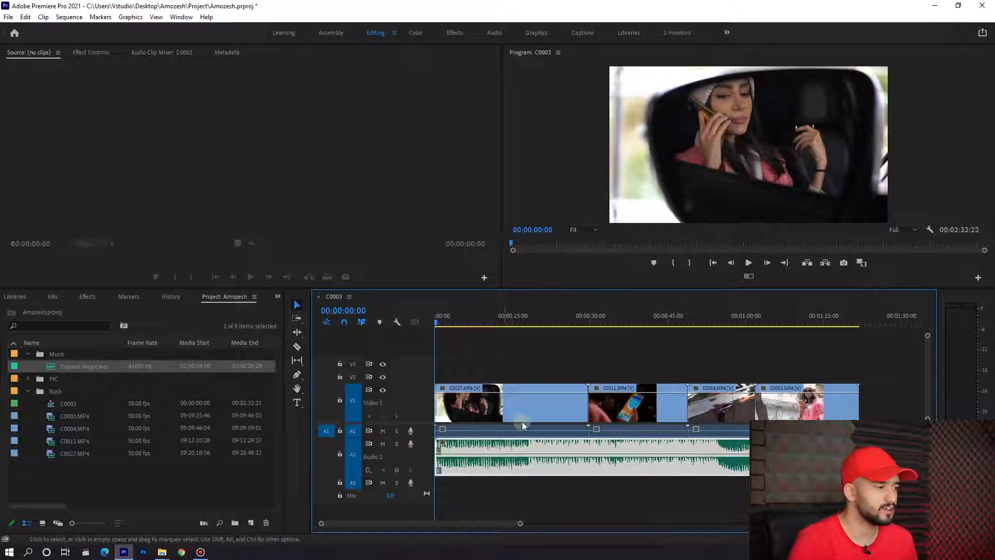
pyautogui.click(510, 354)
pyautogui.press('-')
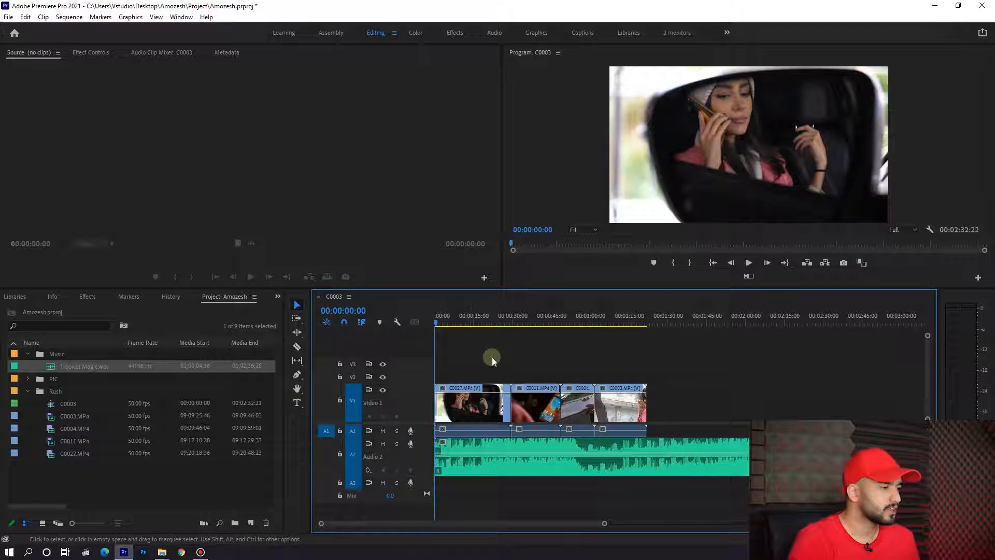
# Unlink all four video clips on track V1 from their camera audio on track A1.
pyautogui.click(486, 404)
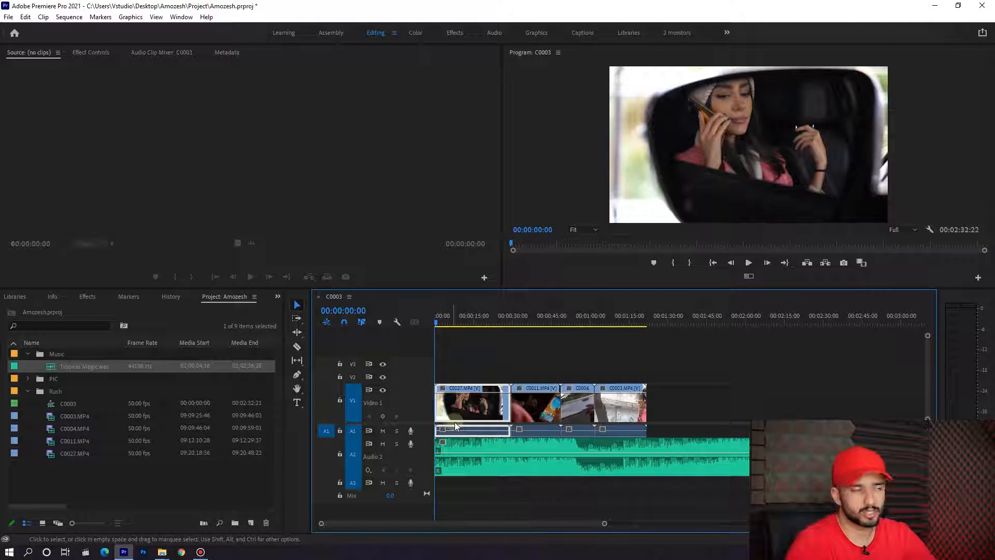
pyautogui.moveTo(705, 364); pyautogui.dragTo(492, 432)
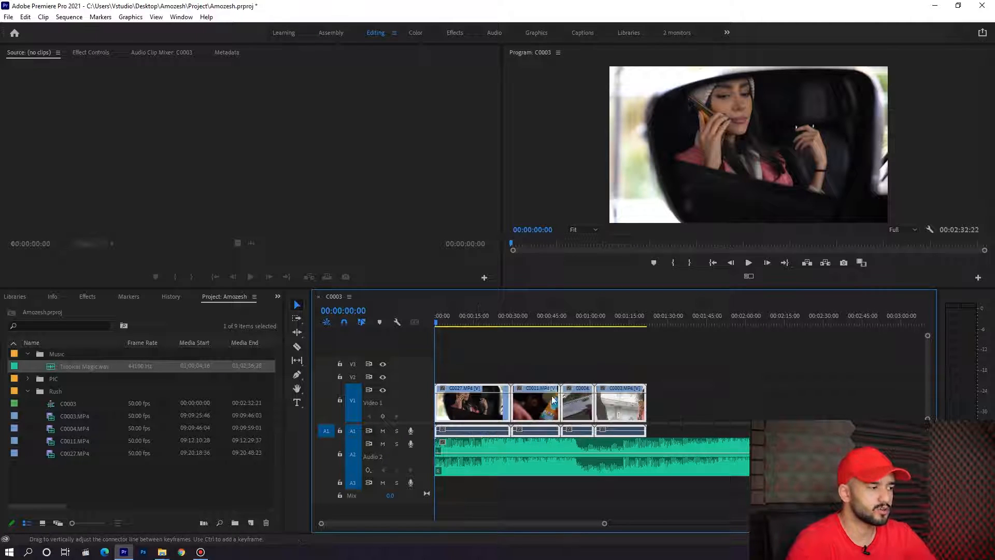
pyautogui.rightClick(477, 404)
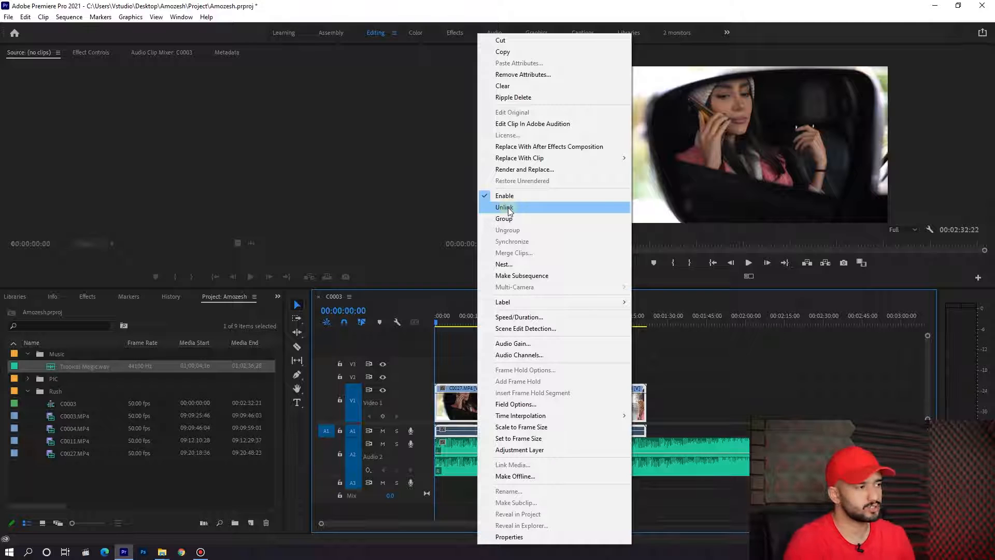
pyautogui.click(508, 208)
pyautogui.click(477, 378)
pyautogui.press('=')
# Delete the unlinked camera audio clips from audio track A1, keeping the video clips and the music.
pyautogui.click(490, 401)
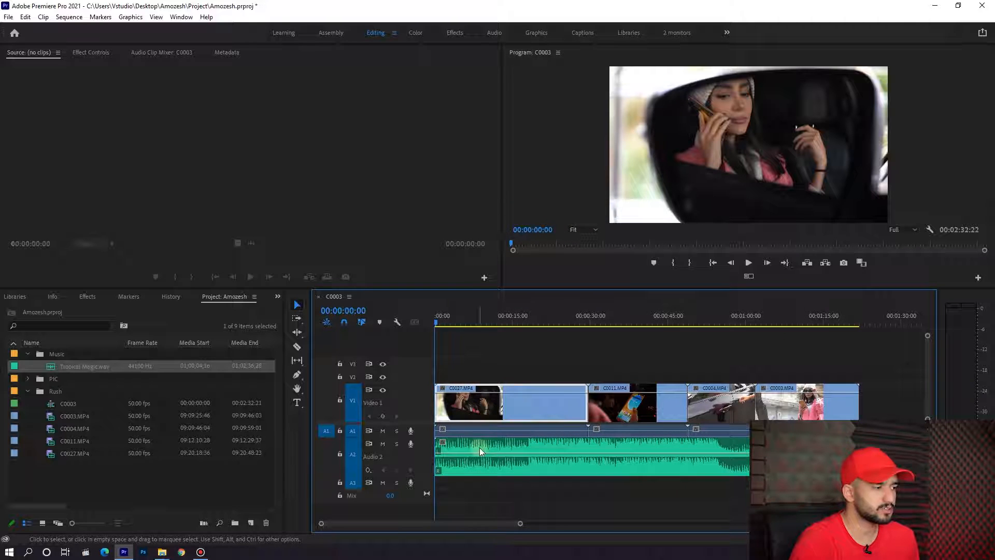
pyautogui.click(492, 430)
pyautogui.click(473, 412)
pyautogui.click(473, 431)
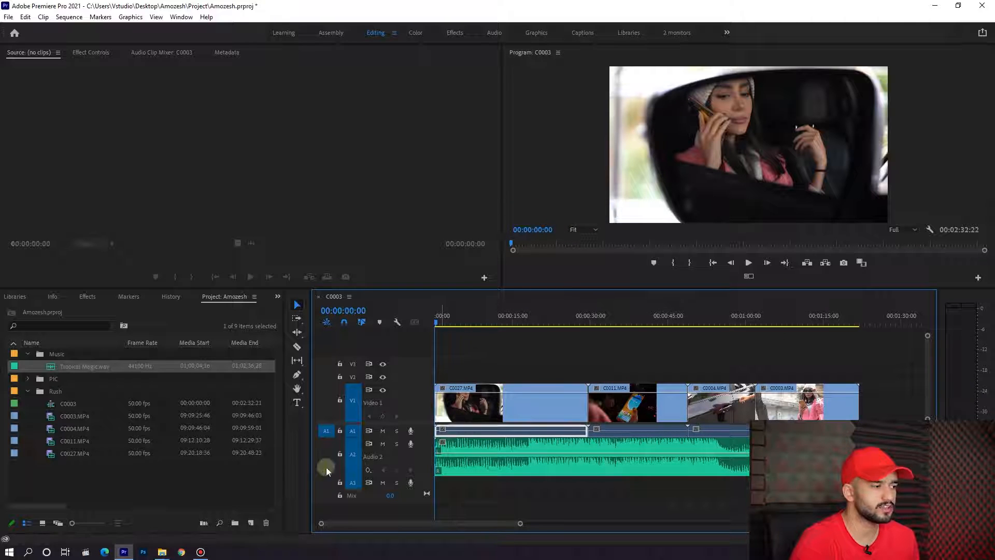
pyautogui.press('Delete')
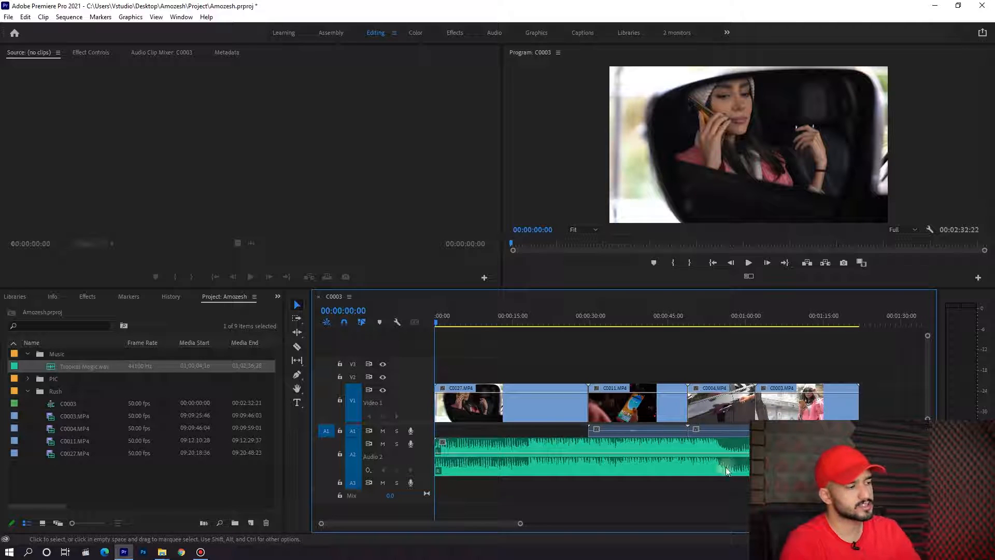
pyautogui.click(638, 430)
pyautogui.press('Delete')
pyautogui.click(727, 433)
pyautogui.press('Delete')
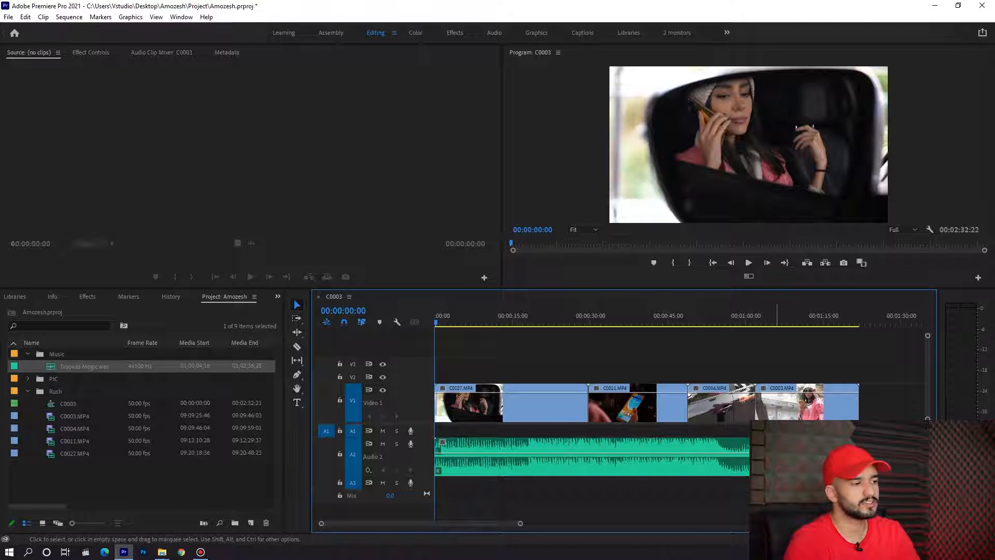
# Play the opening seconds of the sequence with the music, and return the playhead to the start.
pyautogui.click(499, 415)
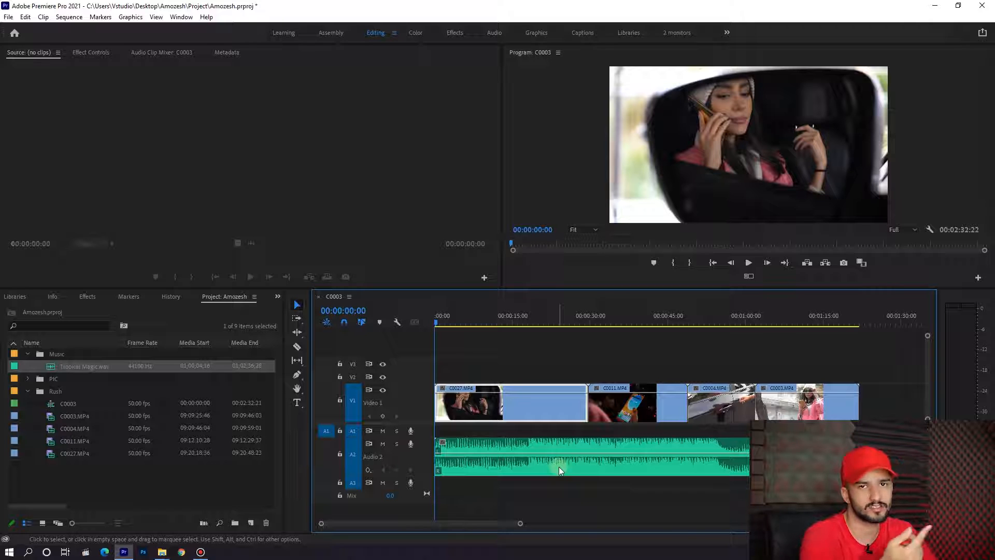
pyautogui.click(392, 375)
pyautogui.press('-')
pyautogui.moveTo(465, 323); pyautogui.dragTo(286, 359)
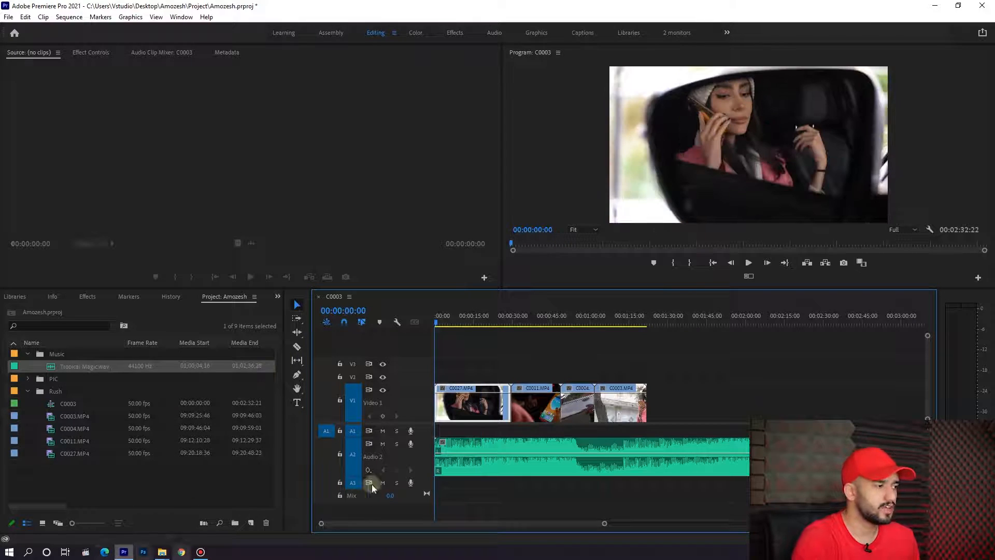
pyautogui.press('-')
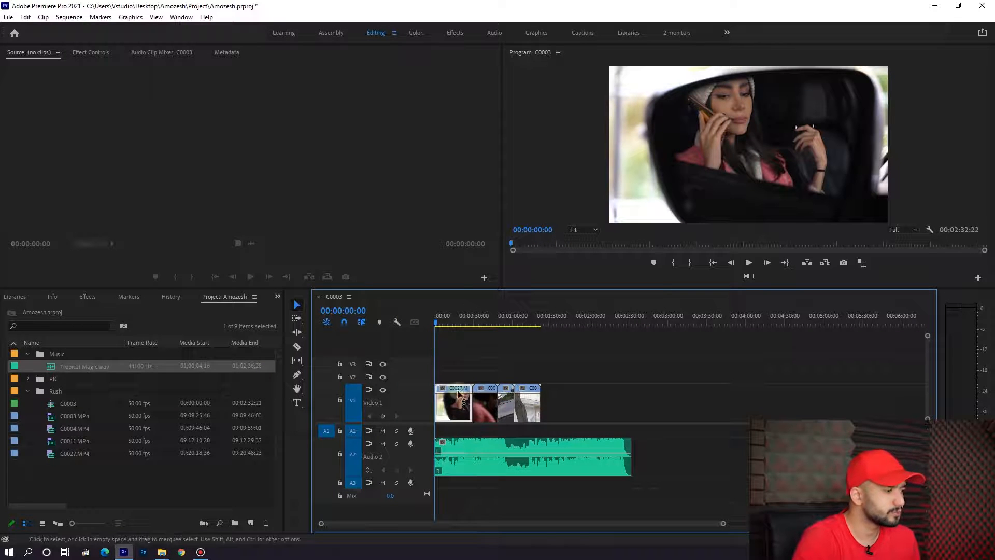
pyautogui.press('=')
pyautogui.press('=')
pyautogui.press('=')
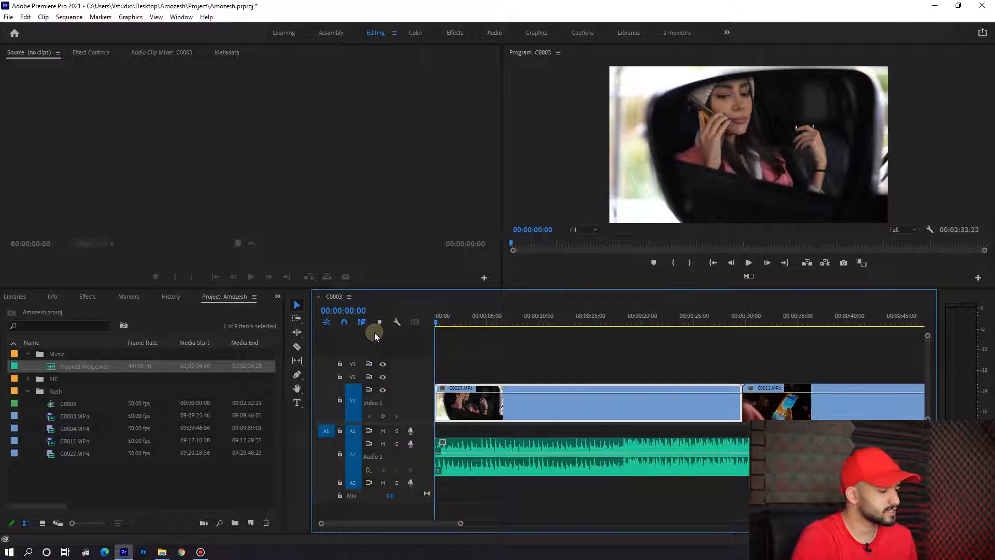
pyautogui.press('space')
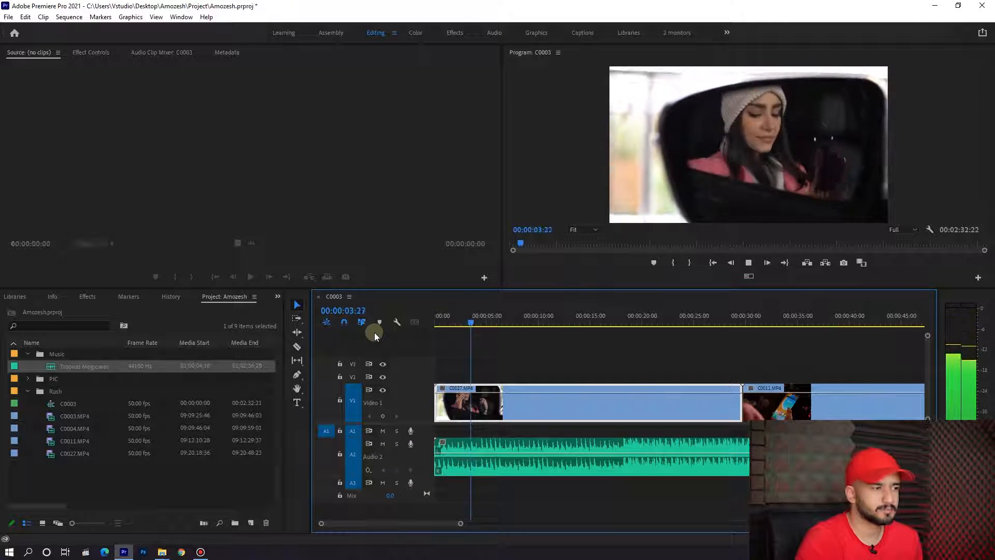
pyautogui.press('space')
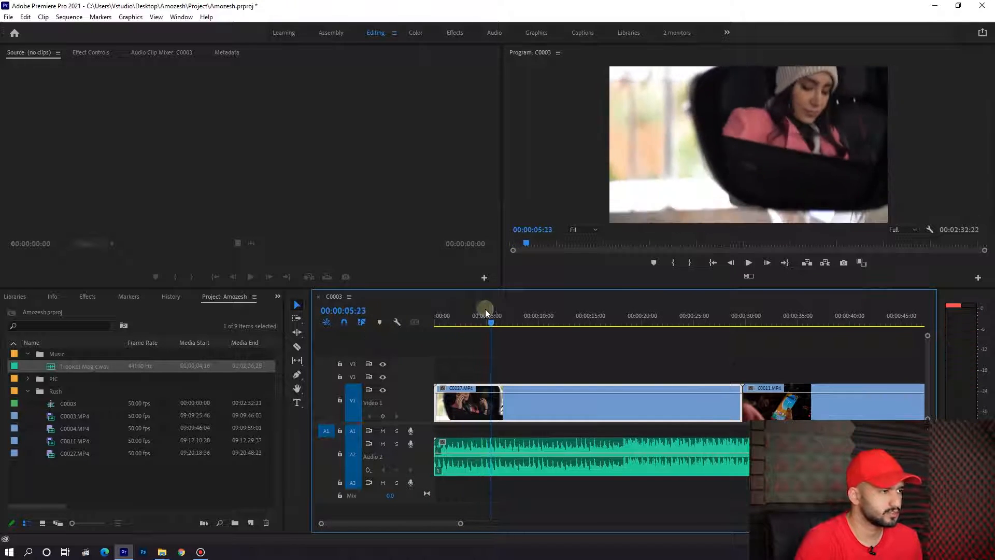
pyautogui.moveTo(486, 309); pyautogui.dragTo(409, 332)
pyautogui.press('-')
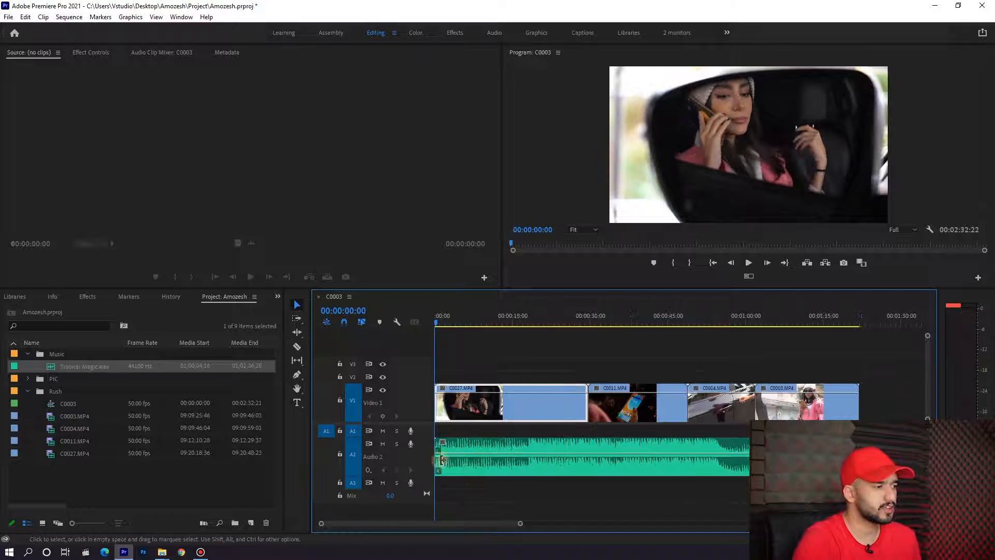
# Move the music clip on audio track A2 to start about 12 seconds into the sequence.
pyautogui.click(445, 462)
pyautogui.press('-')
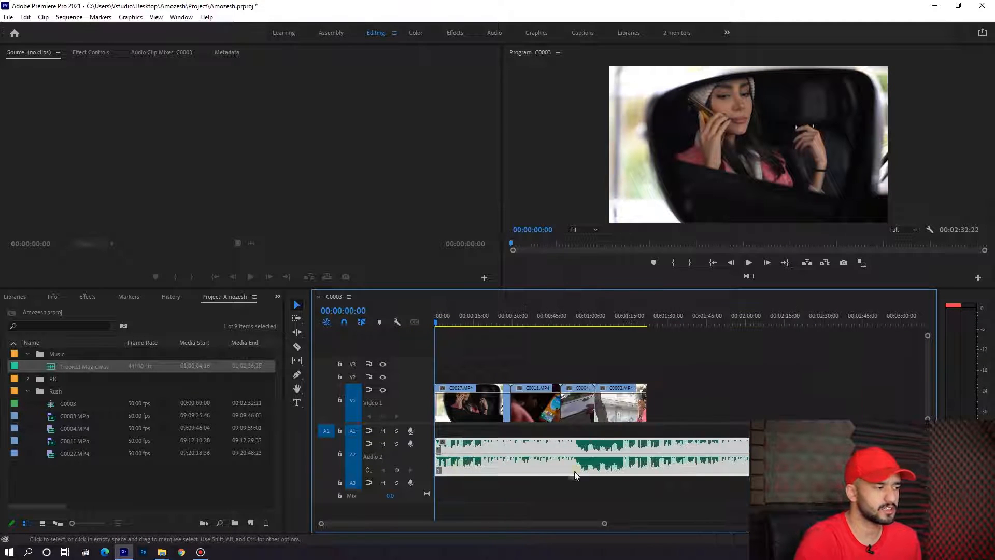
pyautogui.press('=')
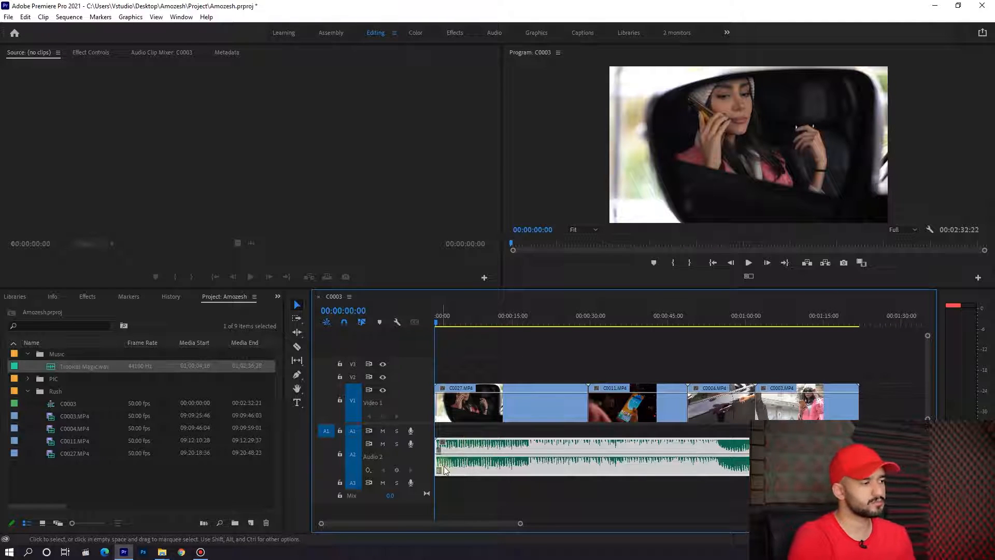
pyautogui.moveTo(444, 471); pyautogui.dragTo(506, 469)
# Play the sequence from about 10 seconds through the point where the music clip begins.
pyautogui.press('space')
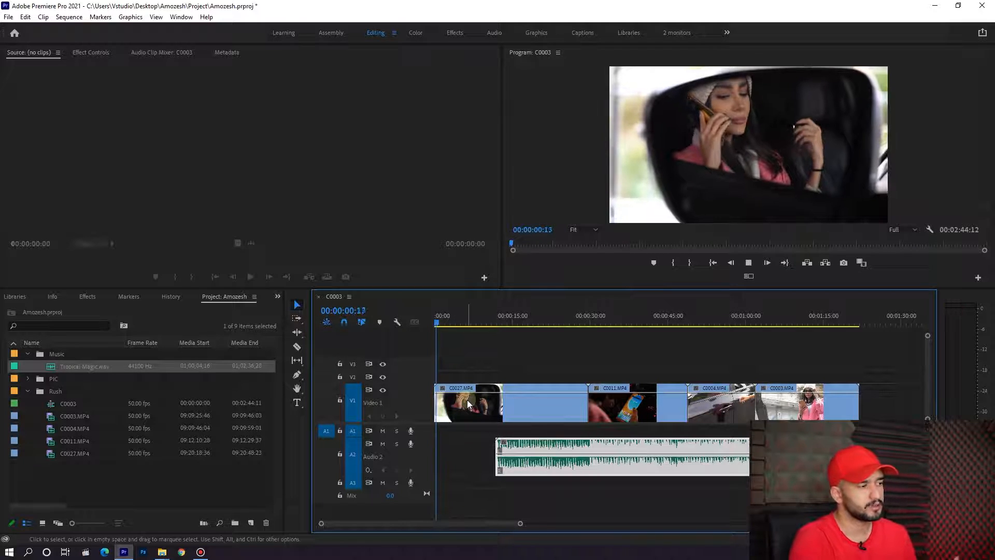
pyautogui.press('=')
pyautogui.click(547, 321)
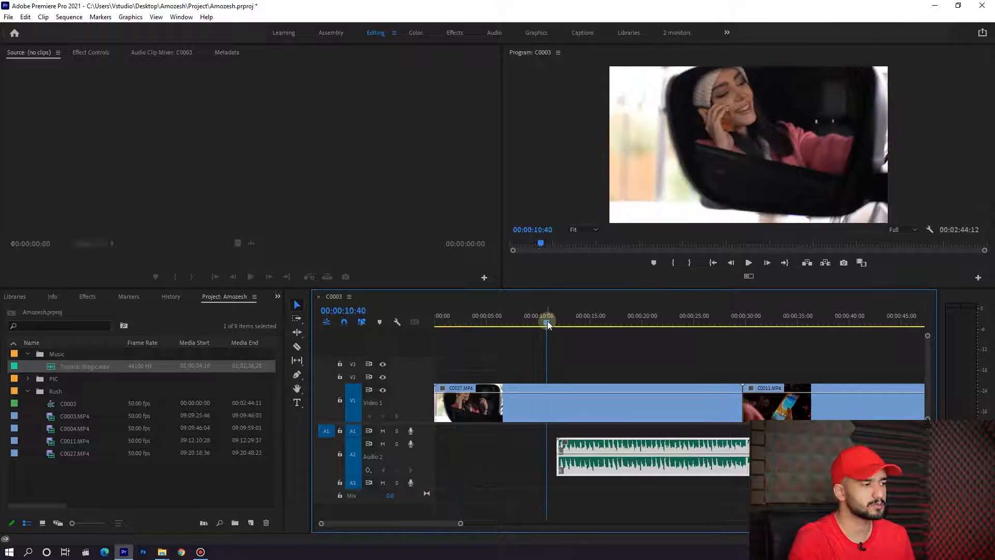
pyautogui.press('space')
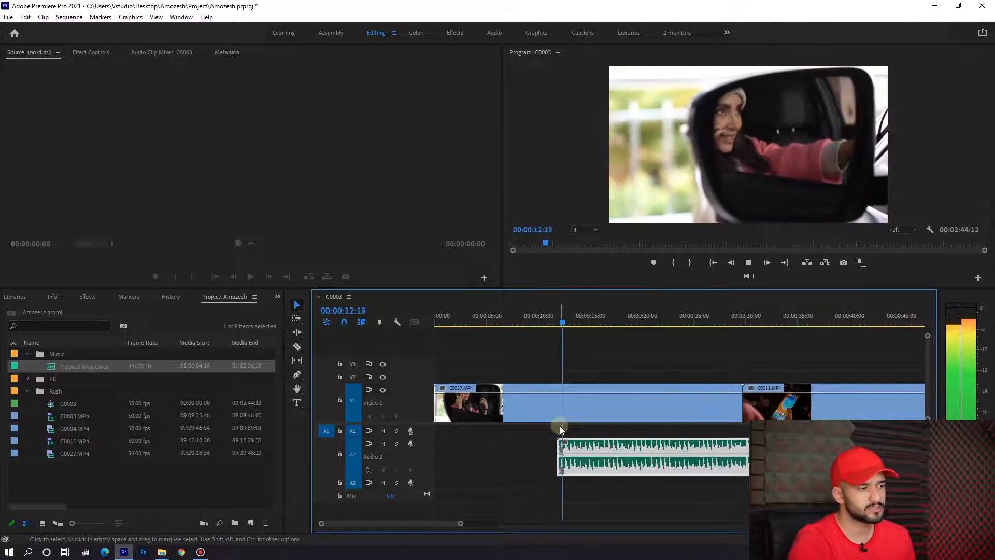
pyautogui.press('\\')
pyautogui.press('space')
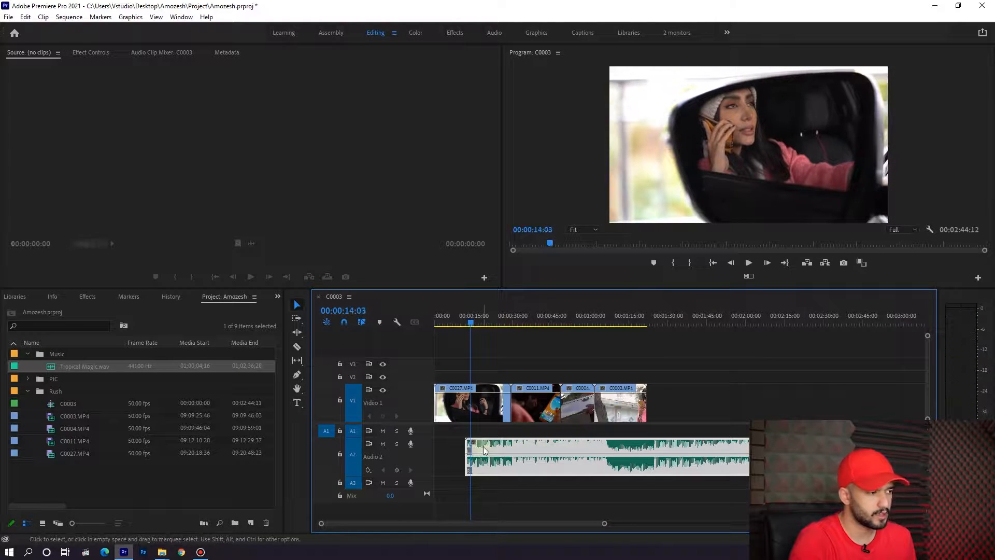
# Move the music clip back to the very start of the timeline and return the playhead to the start.
pyautogui.moveTo(483, 447); pyautogui.dragTo(452, 447)
pyautogui.press('Home')
pyautogui.press('=')
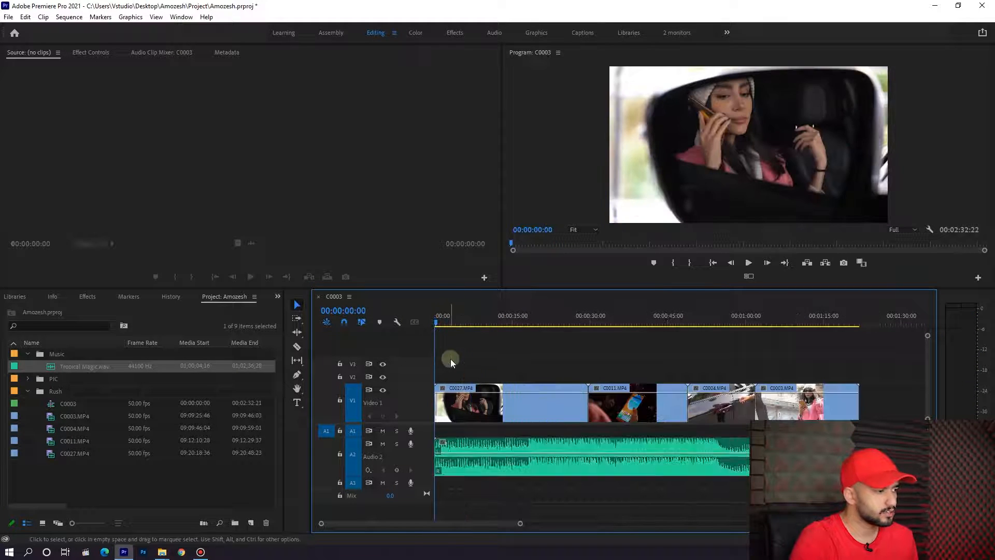
pyautogui.press('-')
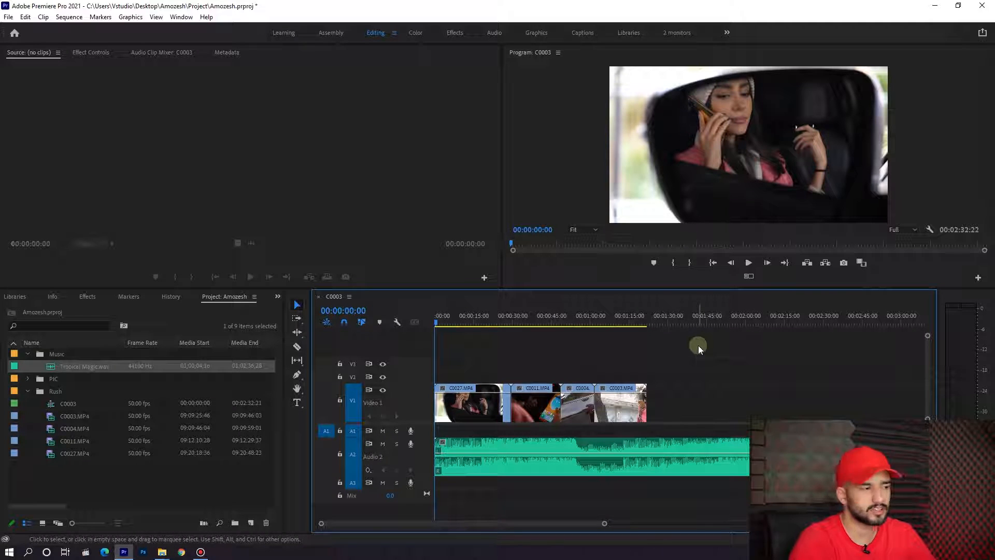
pyautogui.click(468, 452)
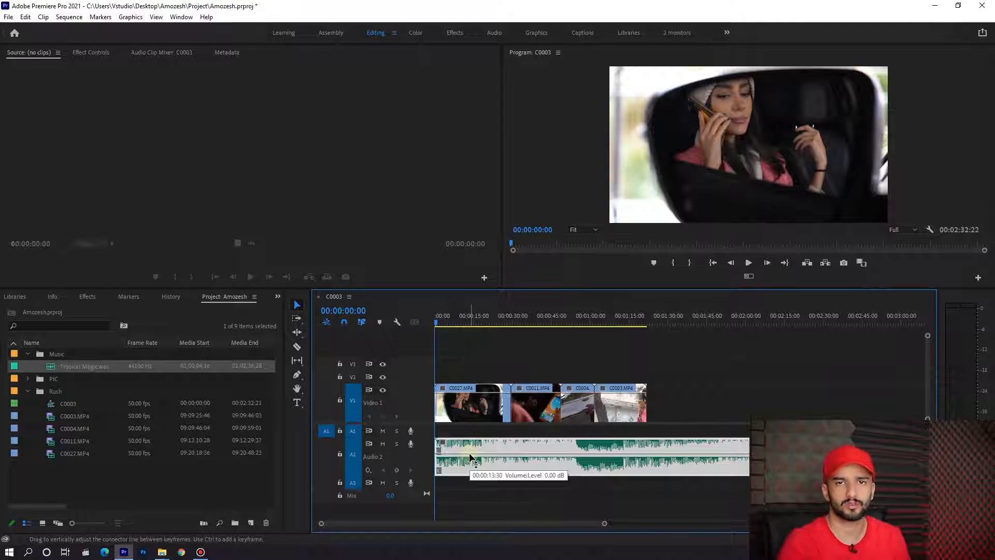
pyautogui.click(470, 422)
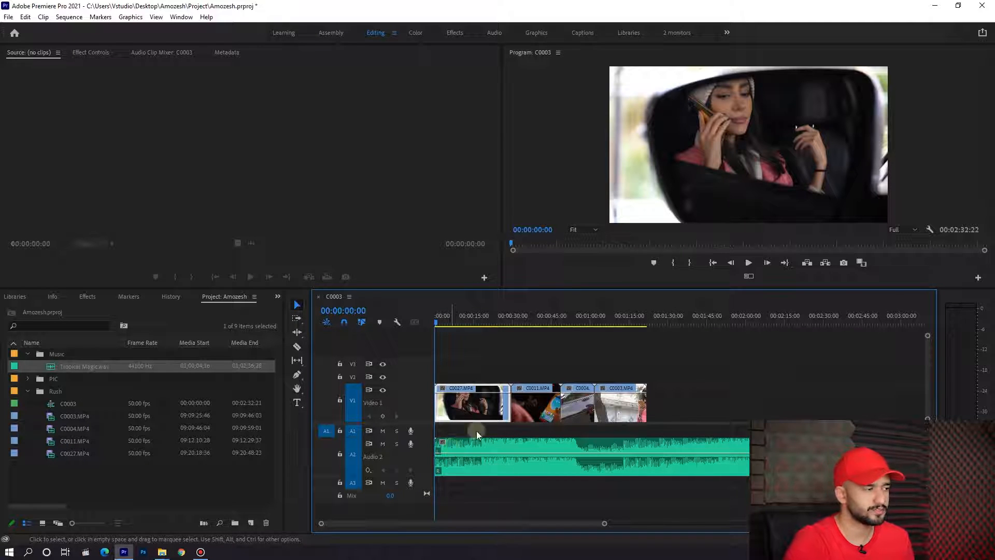
pyautogui.press('=')
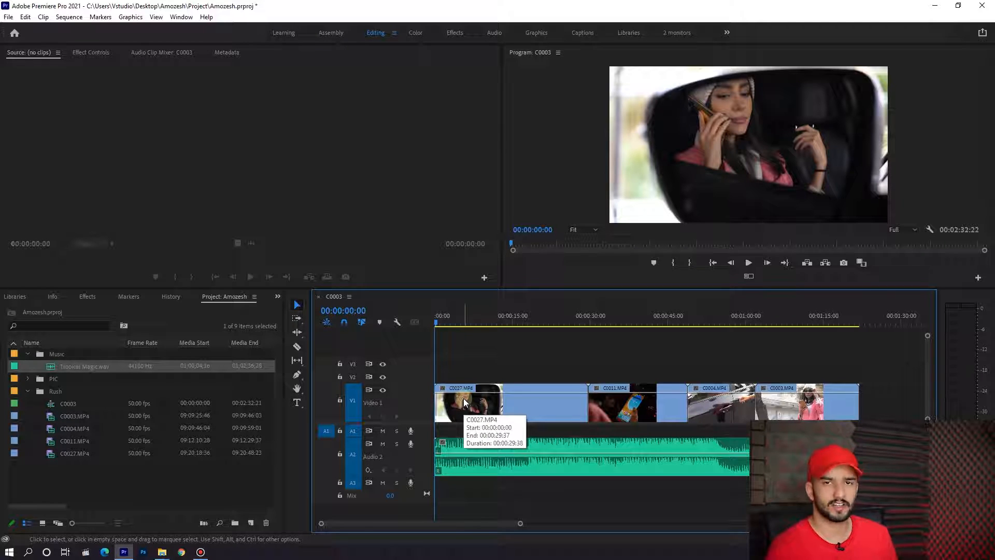
pyautogui.click(495, 408)
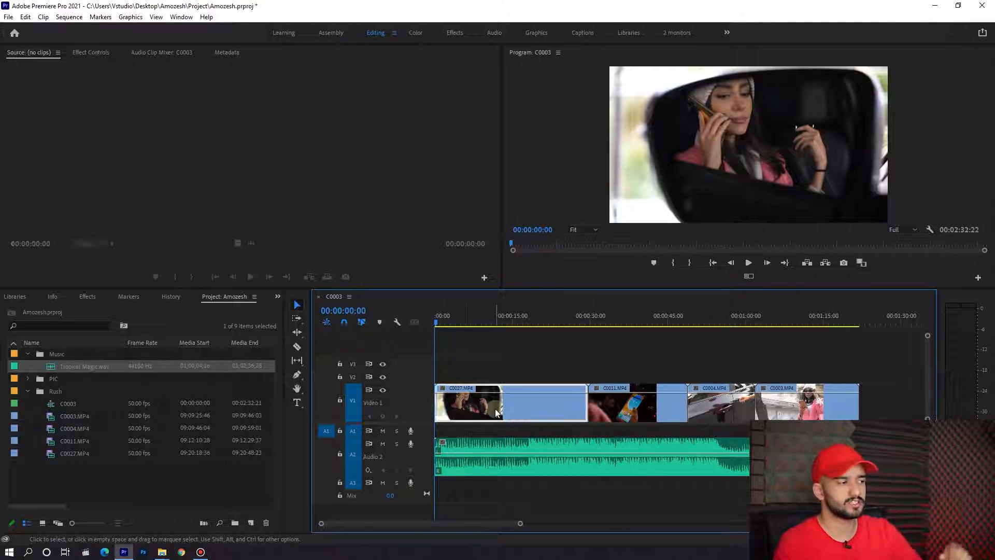
pyautogui.click(508, 337)
pyautogui.press('-')
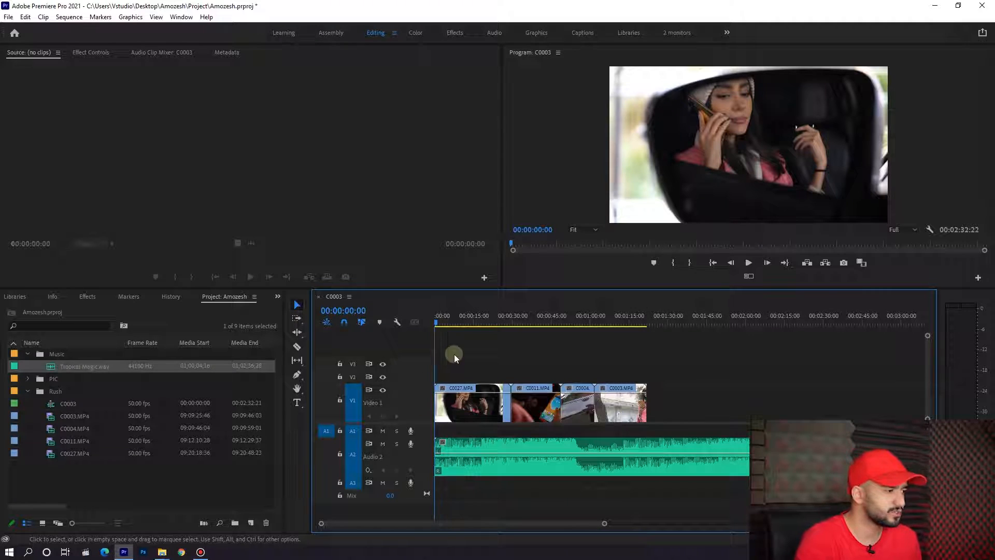
pyautogui.press('=')
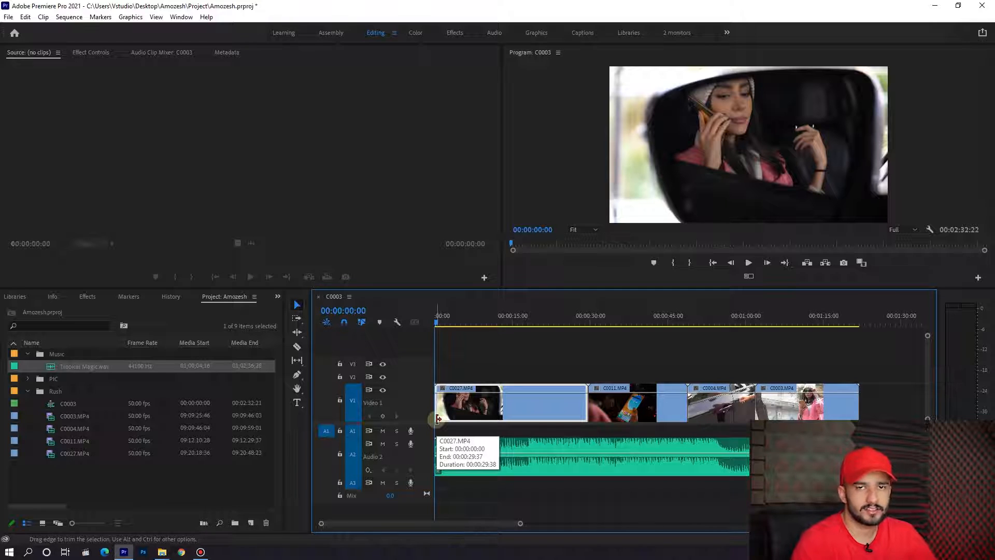
# Move the music clip on audio track A2 well past the last video clip, ending at about 00:04:40.
pyautogui.press('-')
pyautogui.moveTo(462, 465); pyautogui.dragTo(628, 467)
pyautogui.press('=')
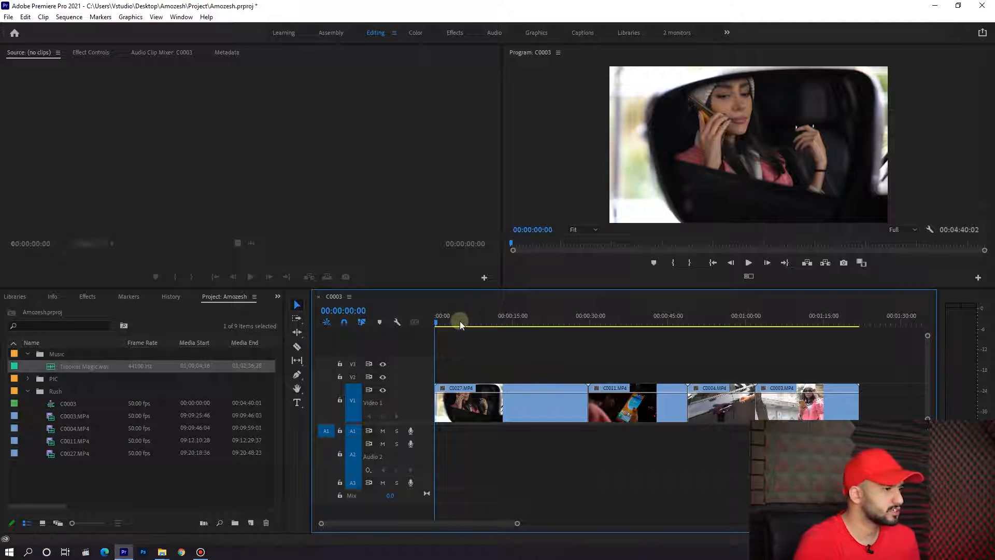
# Scrub and play the opening seconds of clip C0027.MP4 to review the shot in the rear-view mirror.
pyautogui.moveTo(461, 322); pyautogui.dragTo(479, 322)
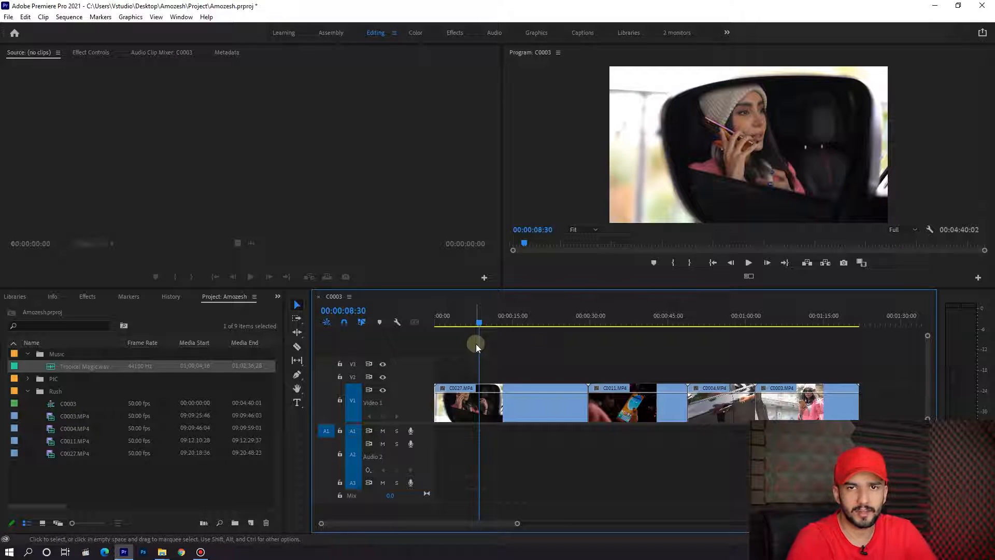
pyautogui.click(437, 312)
pyautogui.press('space')
pyautogui.press('=')
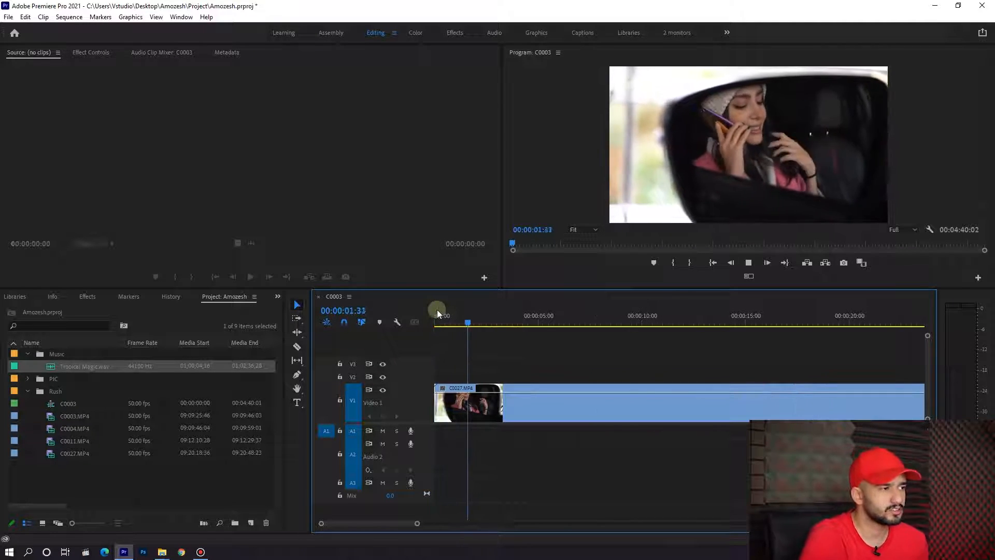
pyautogui.press('-')
pyautogui.press('=')
pyautogui.moveTo(459, 324); pyautogui.dragTo(484, 322)
pyautogui.press('space')
pyautogui.press('=')
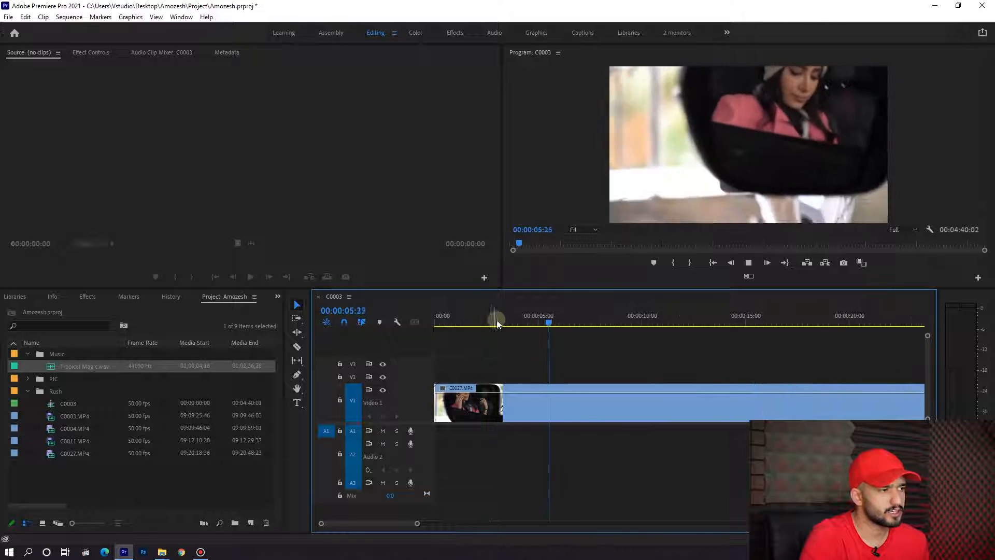
pyautogui.press('space')
pyautogui.click(523, 310)
pyautogui.press('space')
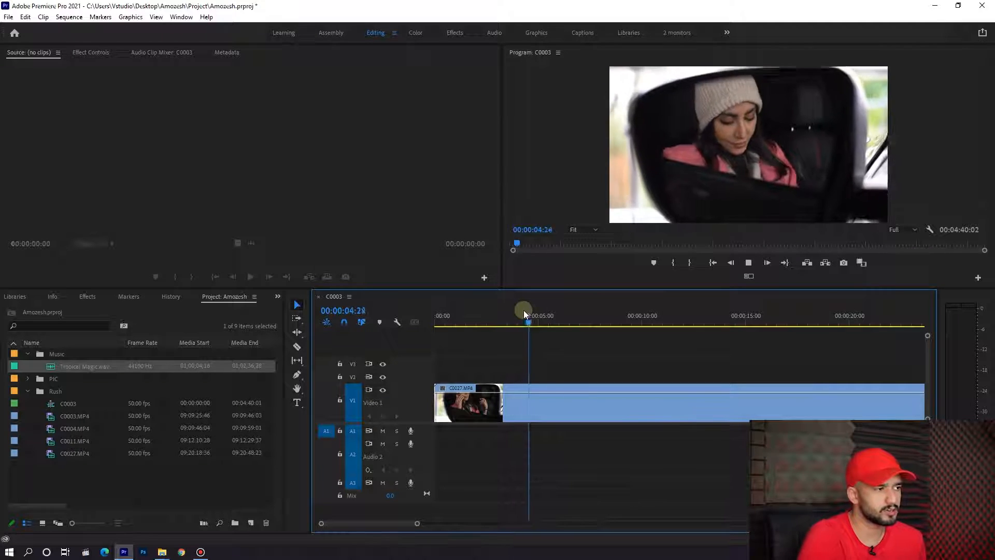
pyautogui.press('space')
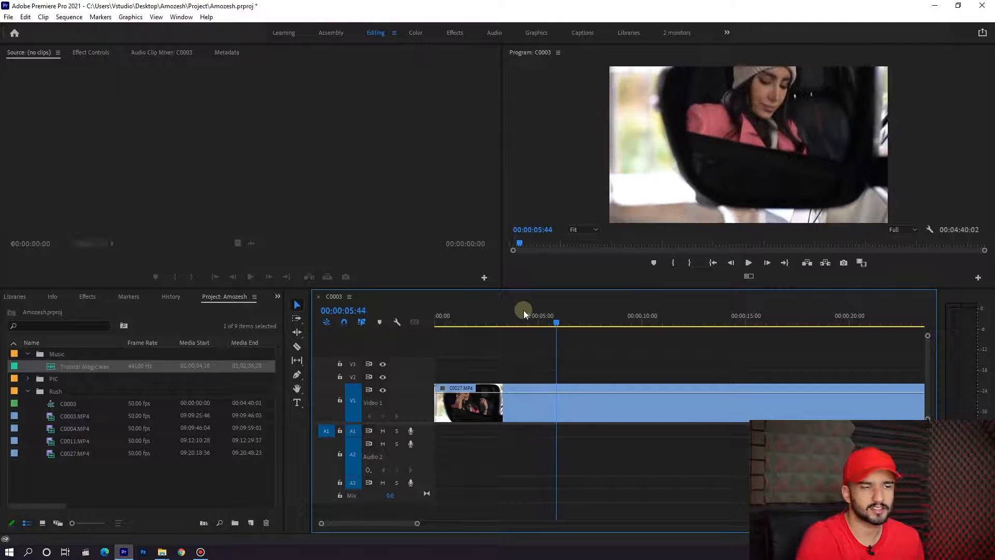
# Review clip C0027.MP4 from about 13 to 22 seconds to find the portion worth keeping.
pyautogui.moveTo(557, 316); pyautogui.dragTo(687, 316)
pyautogui.press('space')
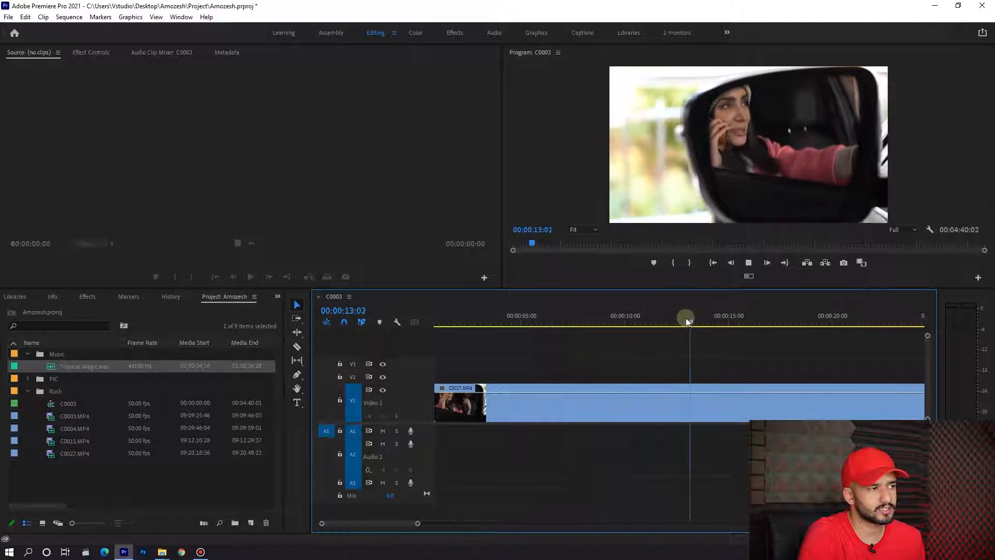
pyautogui.press('space')
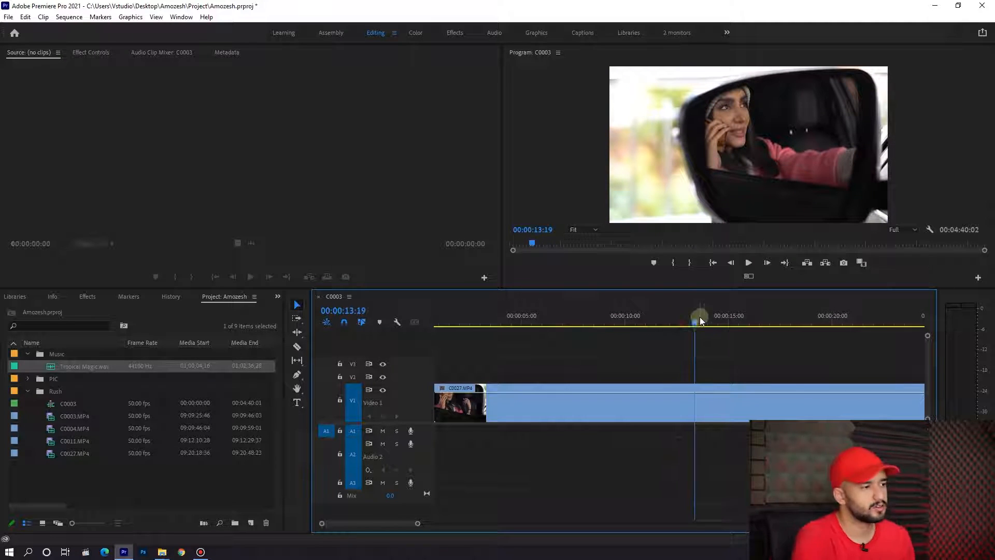
pyautogui.press('space')
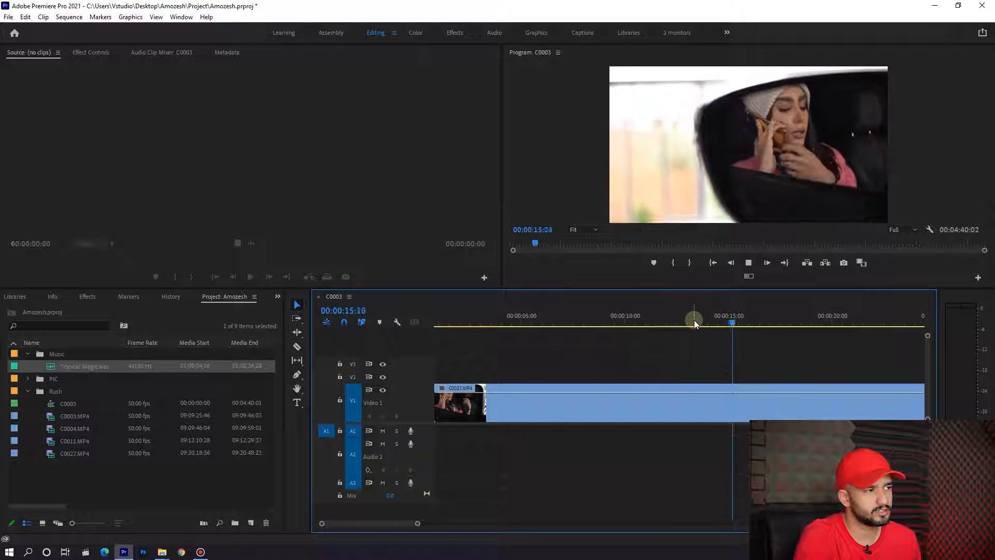
pyautogui.press('-')
pyautogui.press('-')
pyautogui.press('=')
pyautogui.moveTo(611, 321)
pyautogui.mouseDown()
pyautogui.moveTo(640, 321)
pyautogui.moveTo(627, 321)
pyautogui.mouseUp()
pyautogui.press('space')
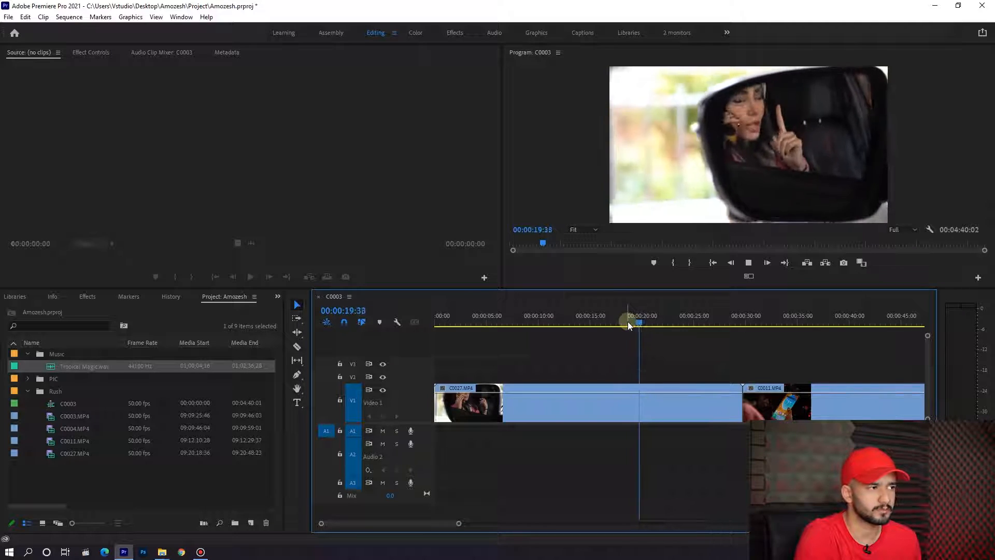
pyautogui.press('space')
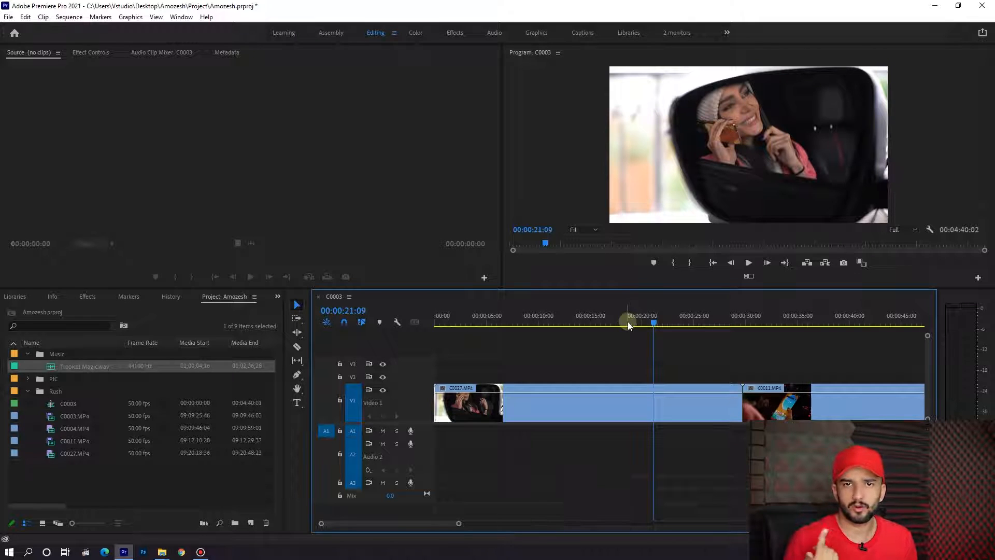
pyautogui.press('space')
pyautogui.press('space')
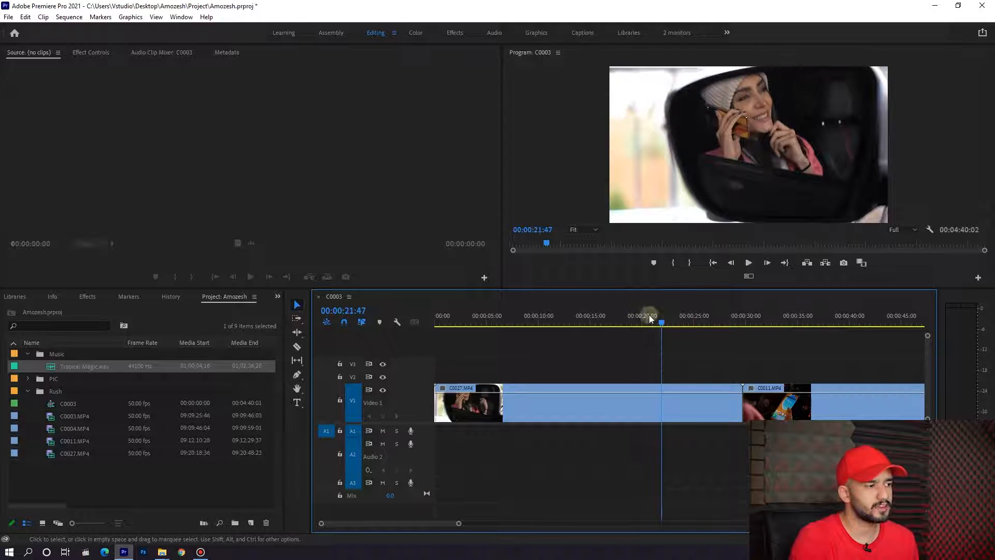
# Split clip C0027.MP4 at 00:00:19:15 and delete the part before the cut.
pyautogui.moveTo(649, 317)
pyautogui.mouseDown()
pyautogui.moveTo(614, 322)
pyautogui.moveTo(637, 325)
pyautogui.mouseUp()
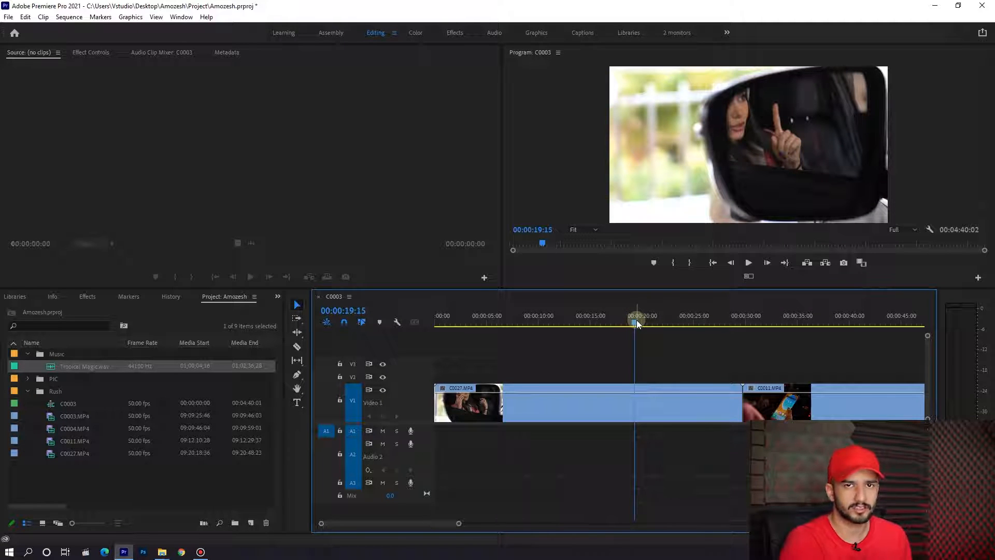
pyautogui.hotkey('ctrl', 'k')
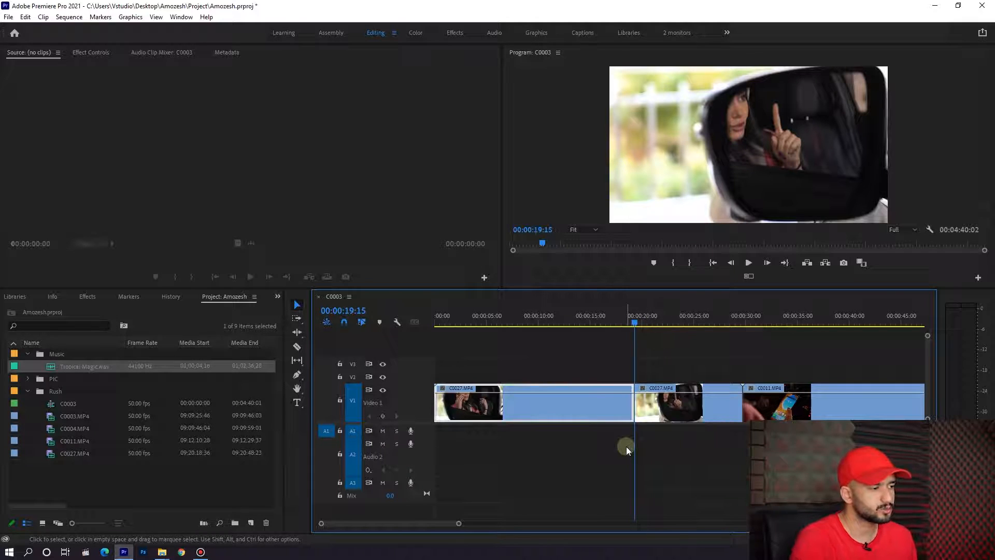
pyautogui.press('Delete')
# Split the remaining C0027.MP4 footage at about 00:00:22 and delete the part after the cut.
pyautogui.press('space')
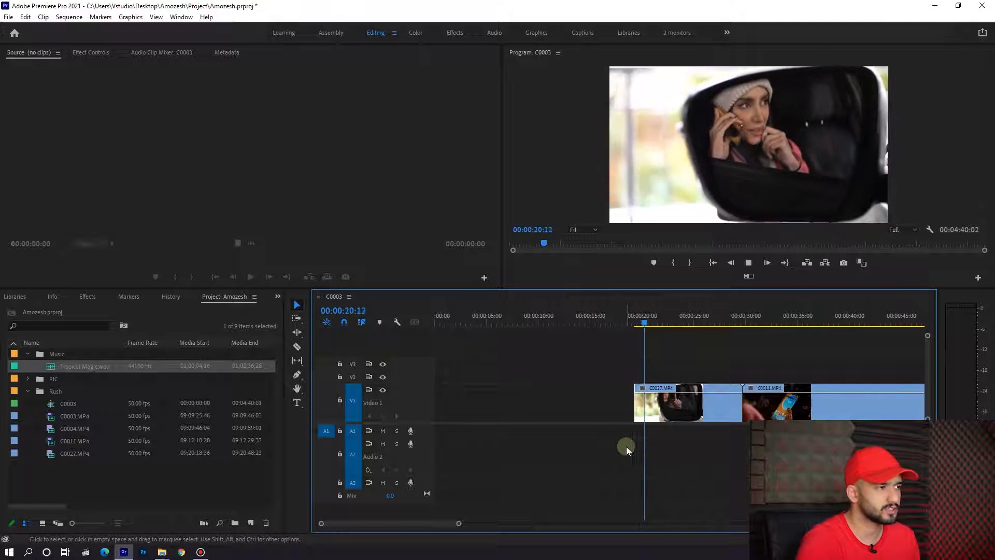
pyautogui.scroll(2, 627, 446)
pyautogui.press('space')
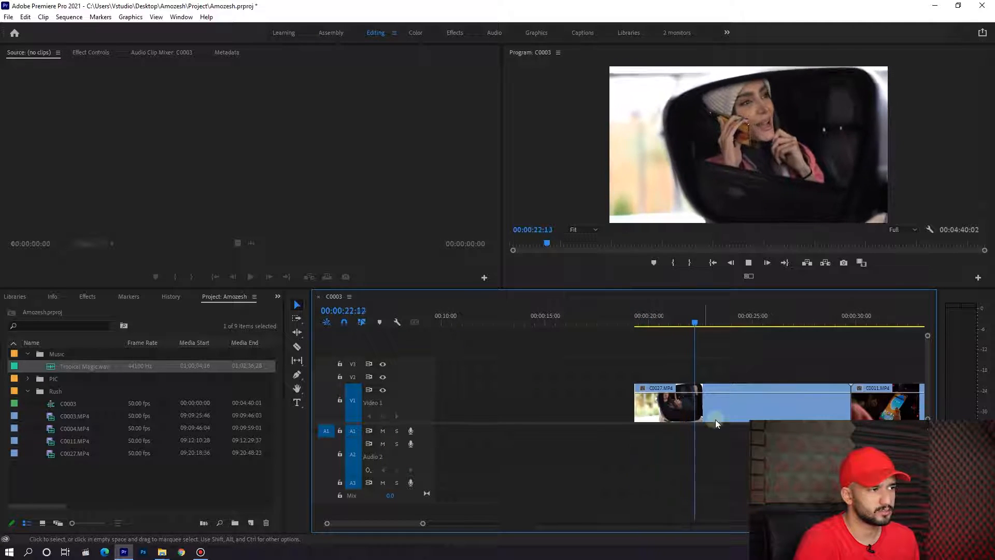
pyautogui.hotkey('ctrl', 'k')
pyautogui.press('space')
pyautogui.click(745, 322)
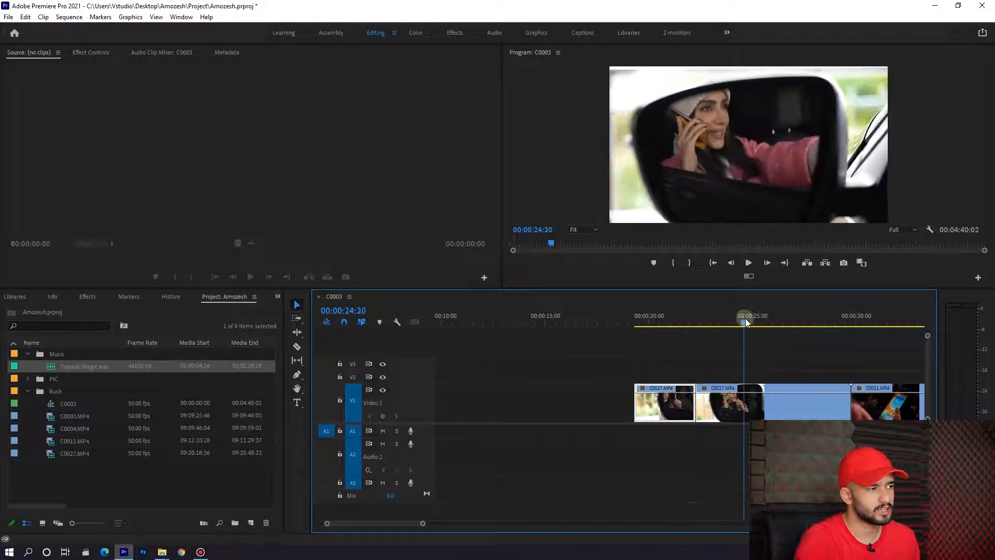
pyautogui.scroll(2, 791, 322)
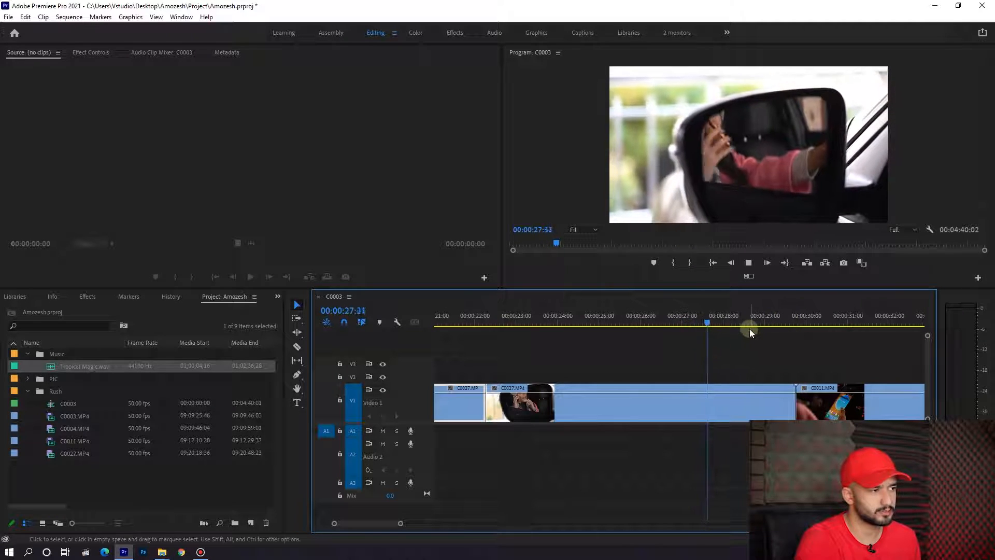
pyautogui.press('-')
pyautogui.press('space')
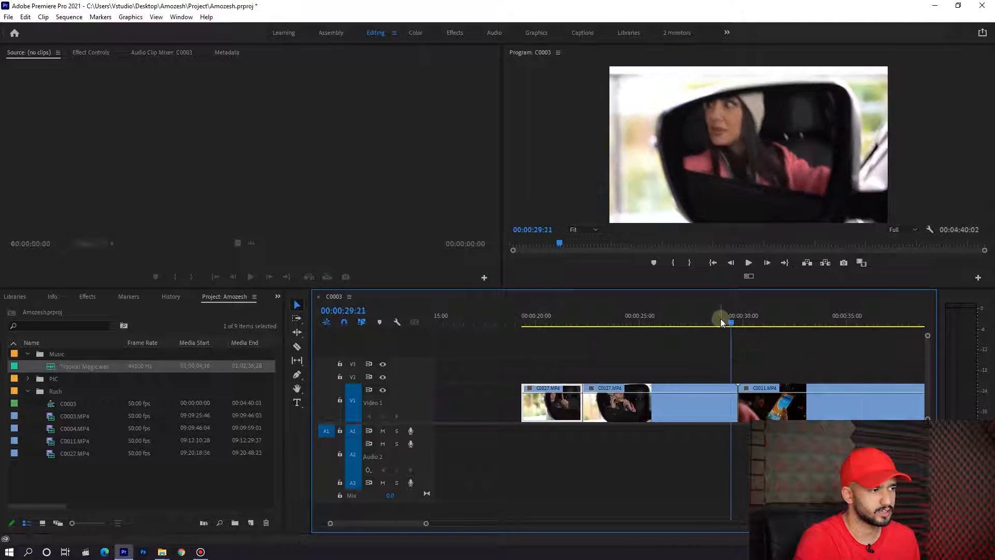
pyautogui.moveTo(720, 319); pyautogui.dragTo(702, 323)
pyautogui.click(651, 362)
pyautogui.press('Delete')
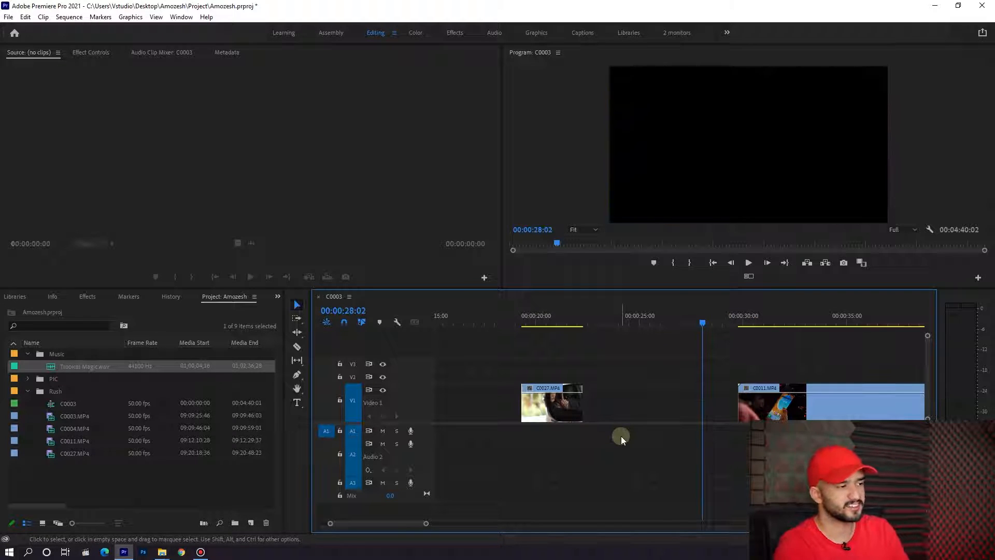
# Play the trimmed C0027.MP4 segment from its start to check the kept footage.
pyautogui.moveTo(502, 315); pyautogui.dragTo(517, 313)
pyautogui.press('space')
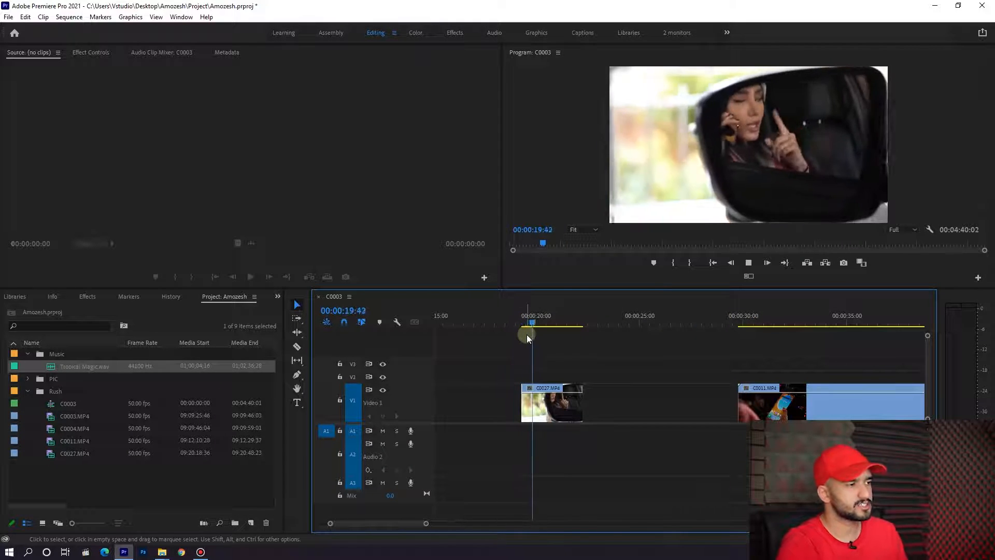
pyautogui.press('-')
pyautogui.press('-')
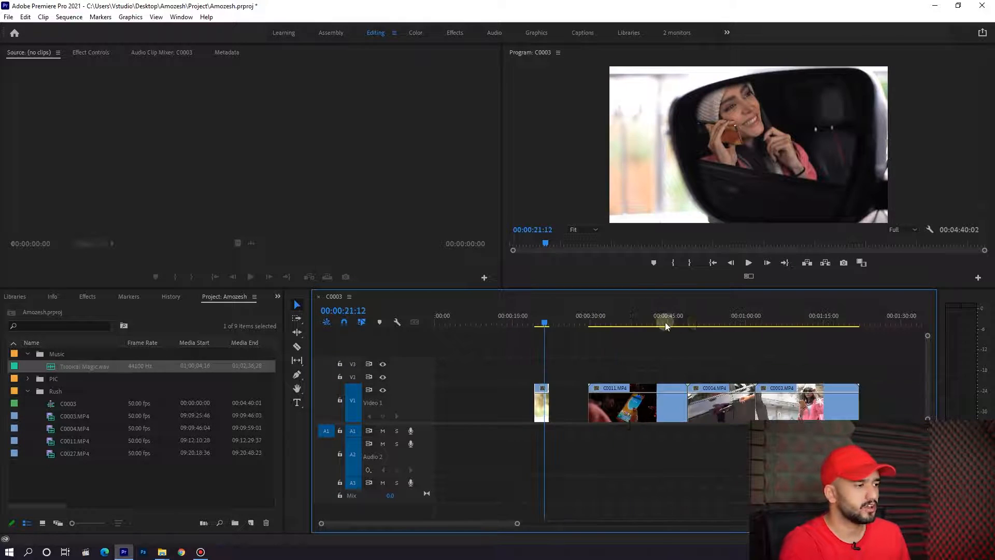
# Review the start of clip C0011.MP4, split it at 00:00:36:45 and delete the part before the cut.
pyautogui.moveTo(589, 319)
pyautogui.mouseDown()
pyautogui.moveTo(609, 320)
pyautogui.moveTo(600, 320)
pyautogui.mouseUp()
pyautogui.press('space')
pyautogui.press('=')
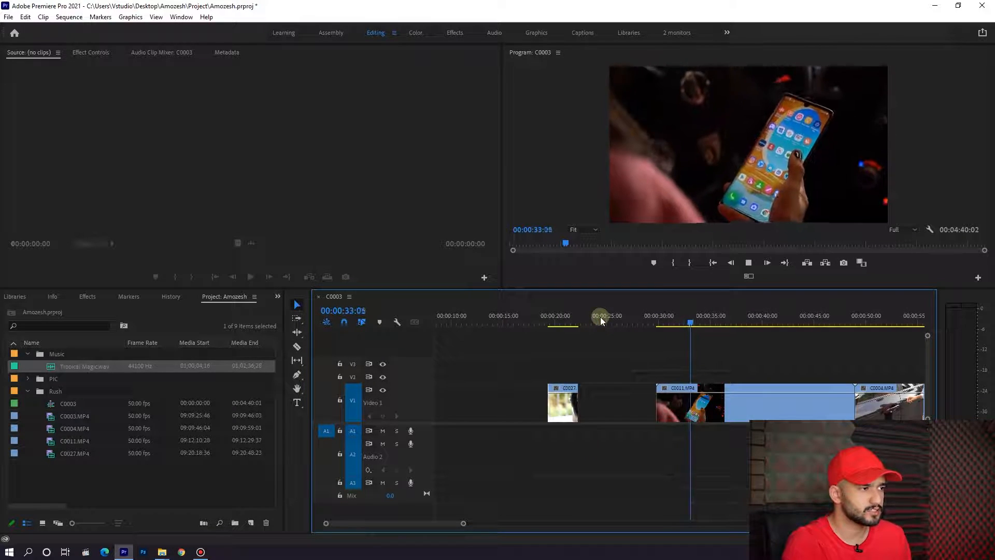
pyautogui.press('=')
pyautogui.press('-')
pyautogui.moveTo(679, 314); pyautogui.dragTo(715, 315)
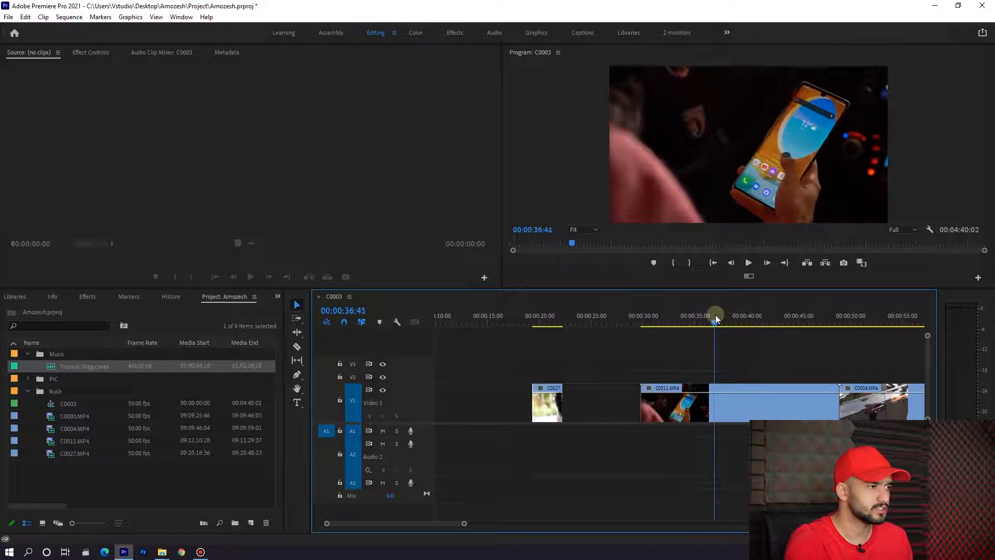
pyautogui.hotkey('ctrl', 'k')
pyautogui.press('Delete')
# Split clip C0011.MP4 at 00:00:44:14 and delete the part after the cut.
pyautogui.press('space')
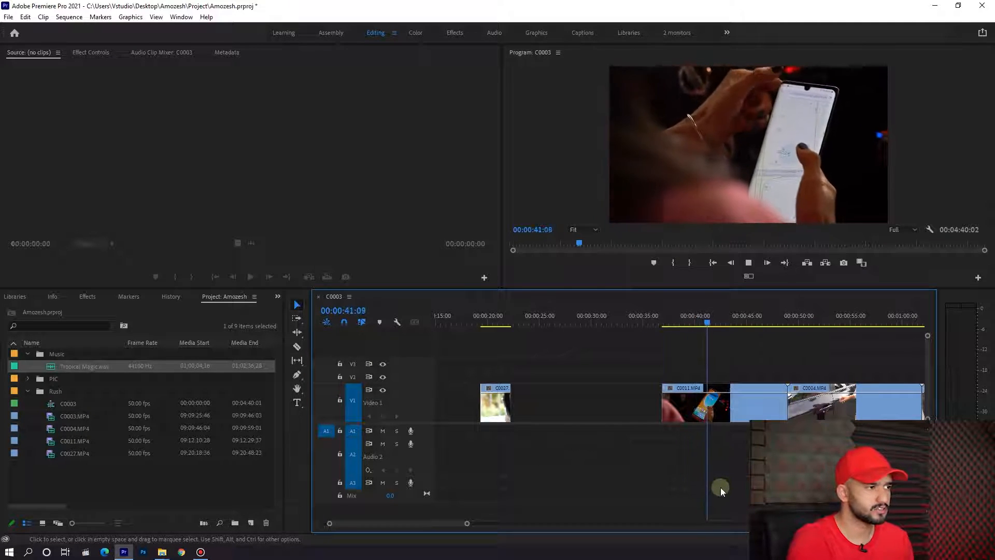
pyautogui.press('space')
pyautogui.press('space')
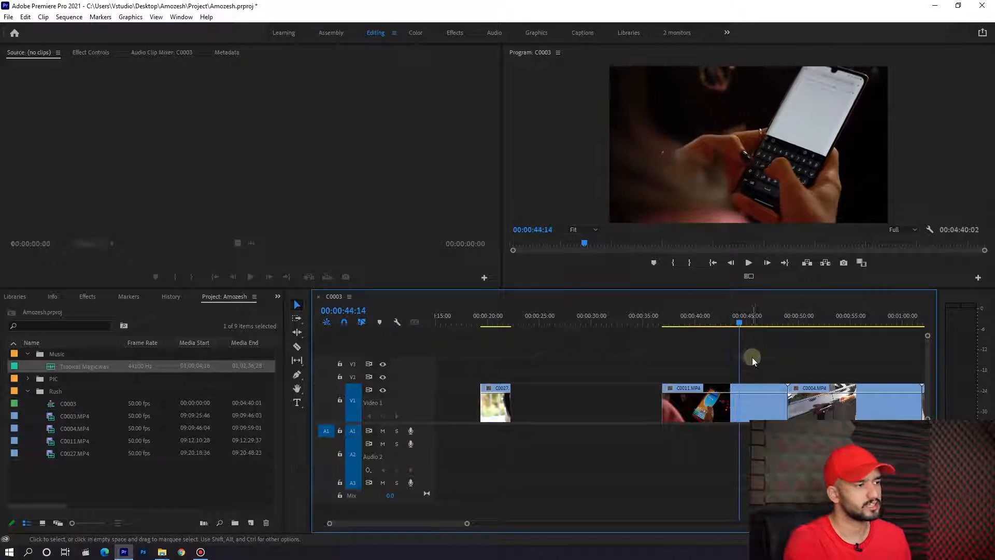
pyautogui.press('-')
pyautogui.press('Delete')
pyautogui.press('-')
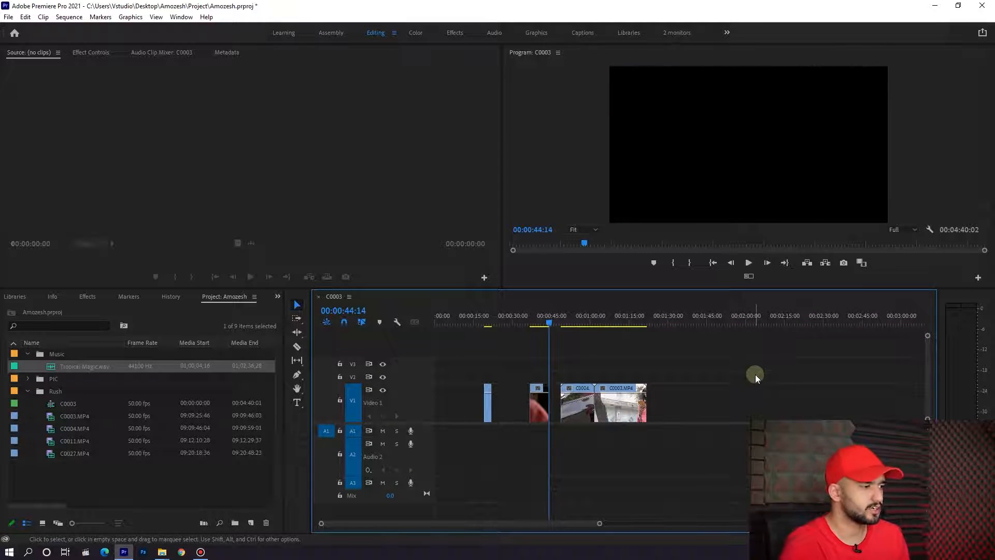
# Review clip C0004.MP4, split it at 00:00:51:06 and delete the part before the cut.
pyautogui.press('Down')
pyautogui.press('=')
pyautogui.press('=')
pyautogui.press('space')
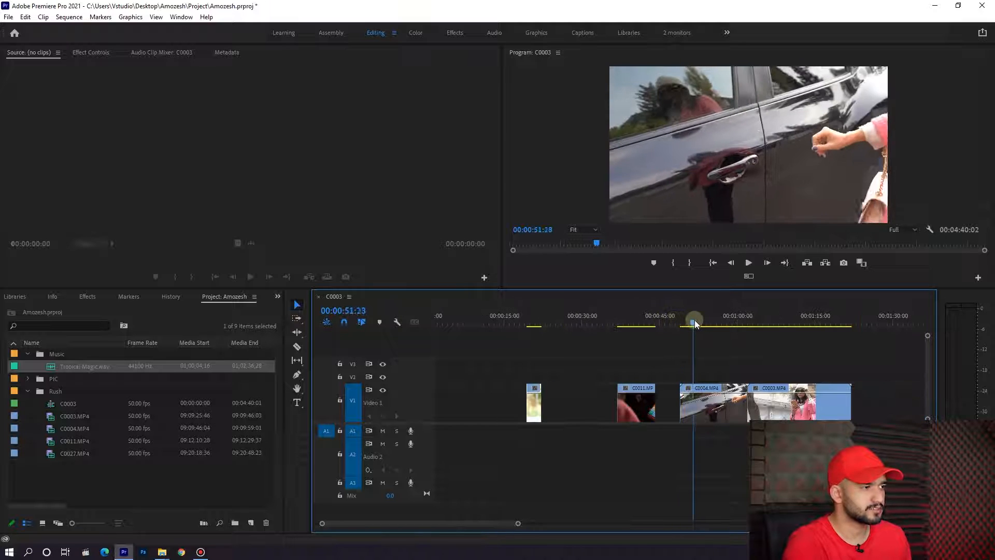
pyautogui.press('=')
pyautogui.moveTo(695, 319); pyautogui.dragTo(749, 312)
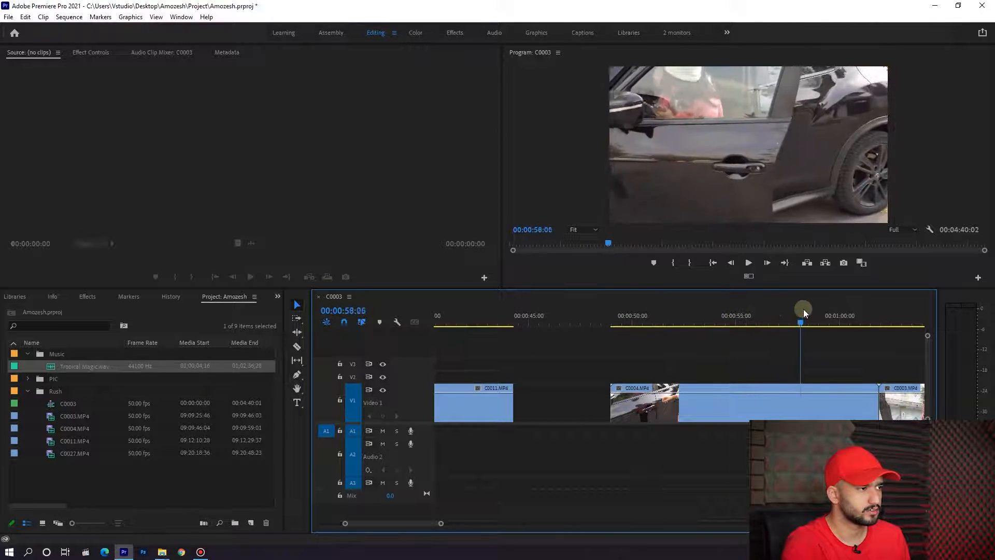
pyautogui.press('-')
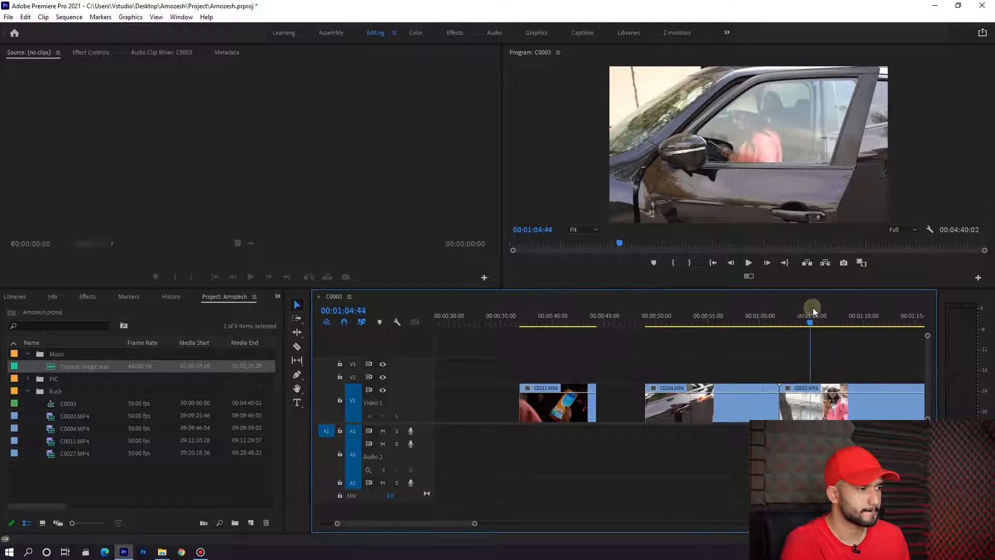
pyautogui.press('-')
pyautogui.moveTo(760, 315); pyautogui.dragTo(674, 321)
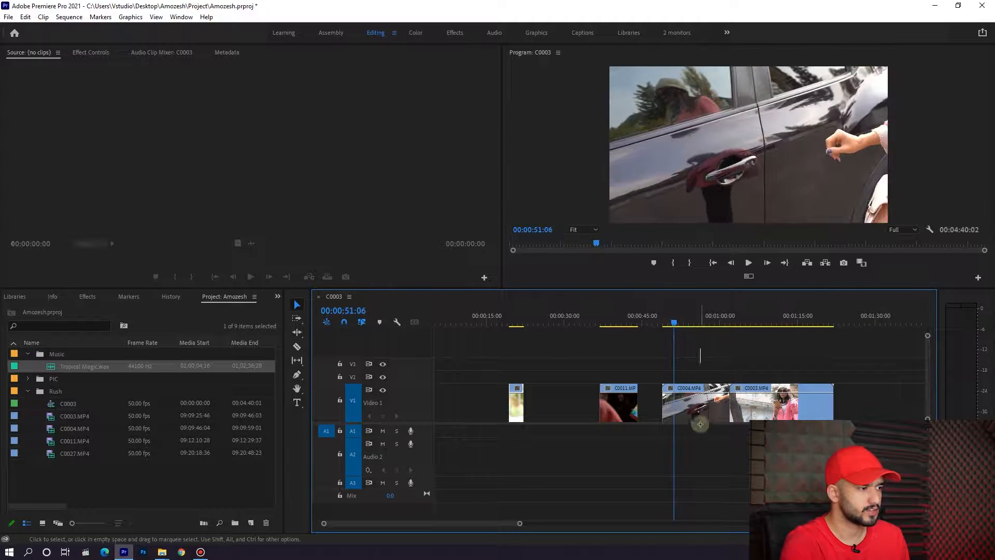
pyautogui.click(699, 418)
pyautogui.hotkey('ctrl', 'k')
pyautogui.press('Delete')
# Play the rest of clip C0004.MP4, split it at 00:00:59:18 and delete the part after the cut.
pyautogui.press('space')
pyautogui.press('=')
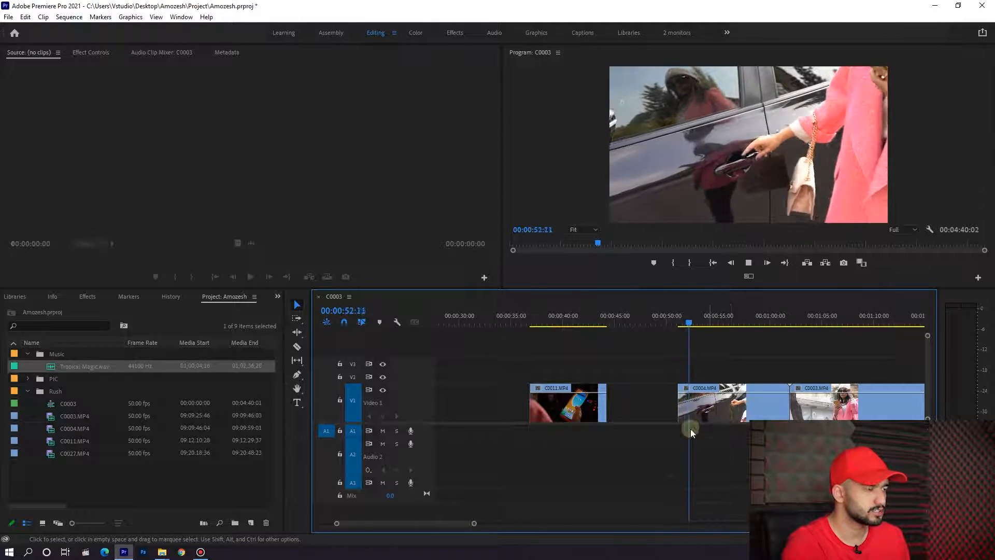
pyautogui.press('-')
pyautogui.press('=')
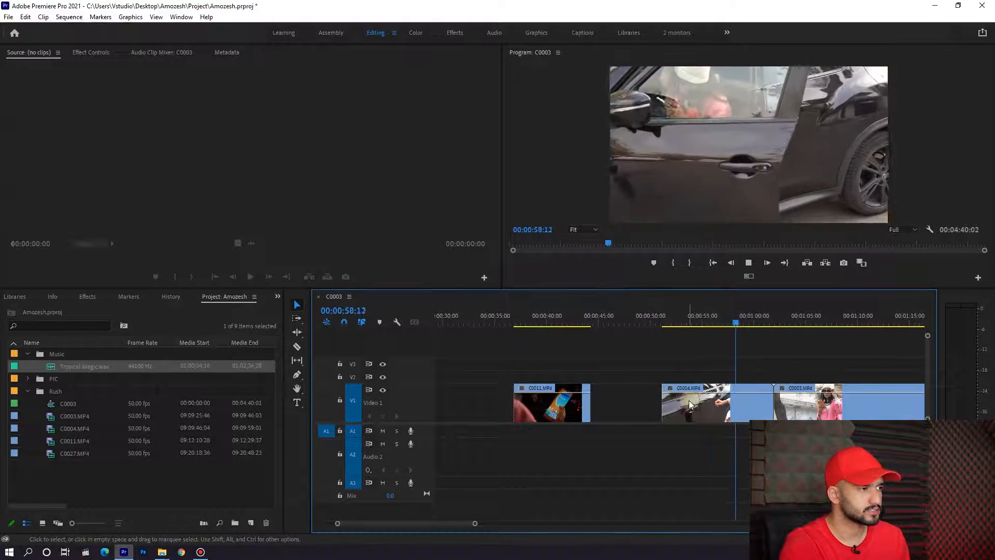
pyautogui.click(748, 322)
pyautogui.moveTo(749, 322); pyautogui.dragTo(741, 323)
pyautogui.press('space')
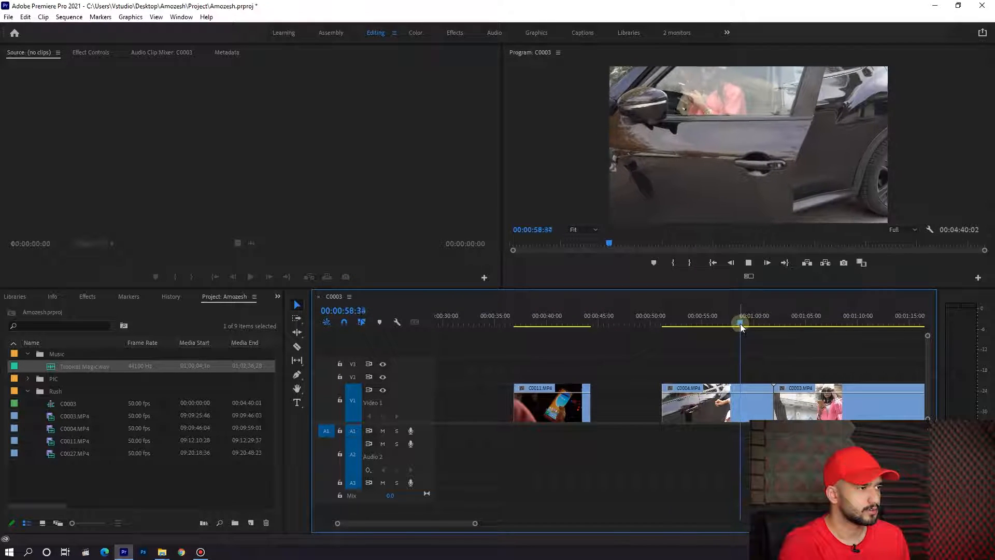
pyautogui.press('=')
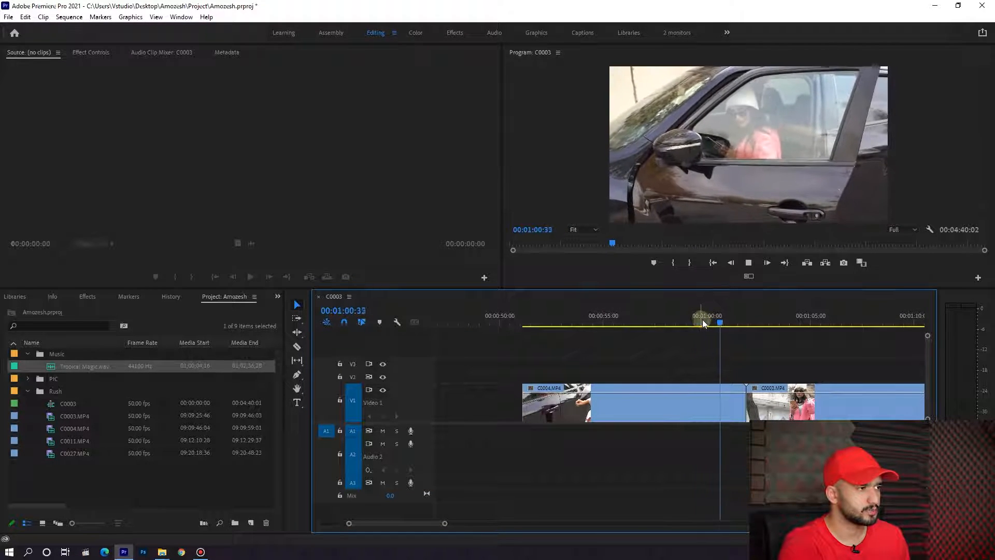
pyautogui.press('space')
pyautogui.moveTo(713, 318)
pyautogui.mouseDown()
pyautogui.moveTo(676, 324)
pyautogui.moveTo(693, 323)
pyautogui.mouseUp()
pyautogui.hotkey('ctrl', 'k')
pyautogui.click(723, 384)
pyautogui.press('Delete')
pyautogui.press('-')
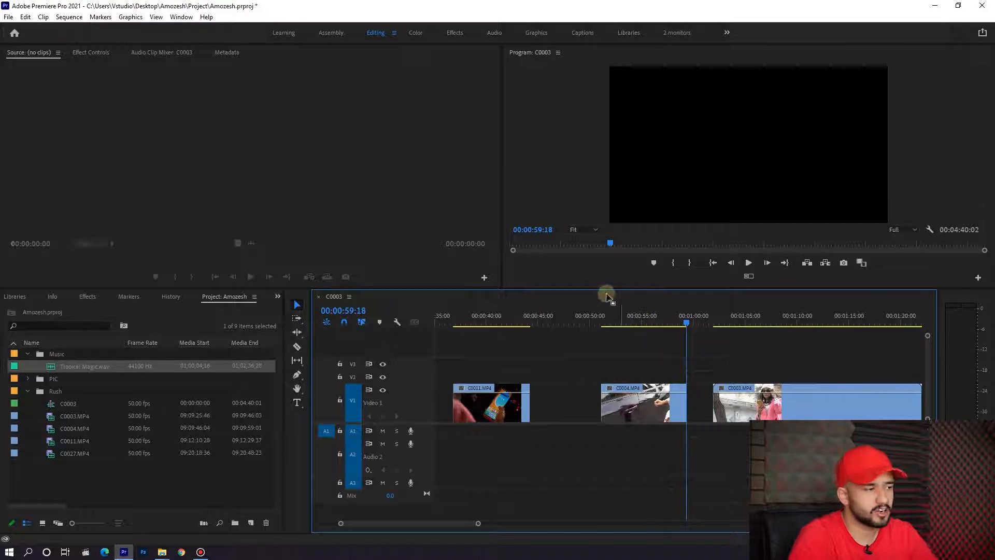
# Delete the trimmed clip C0004.MP4 from the timeline and undo the deletion.
pyautogui.moveTo(662, 322); pyautogui.dragTo(642, 347)
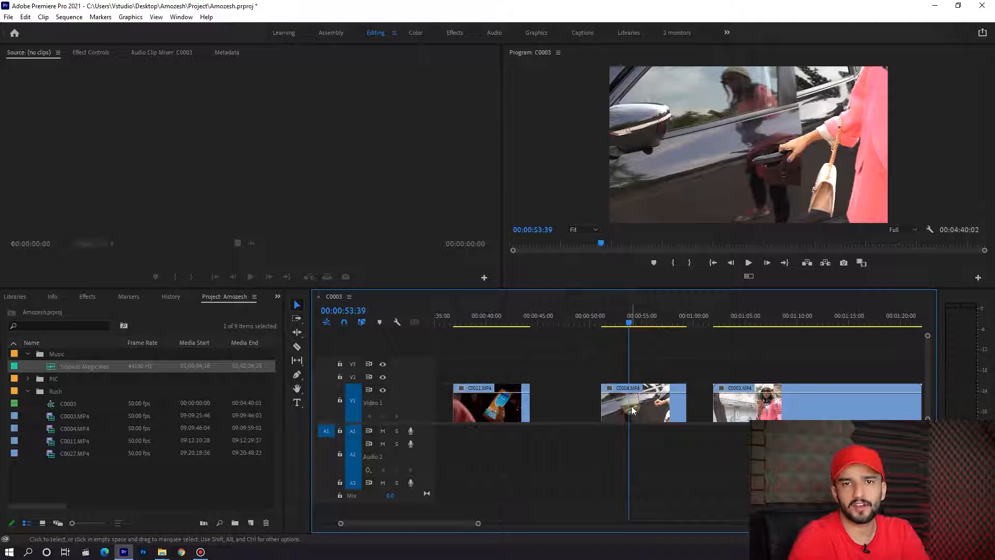
pyautogui.press('-')
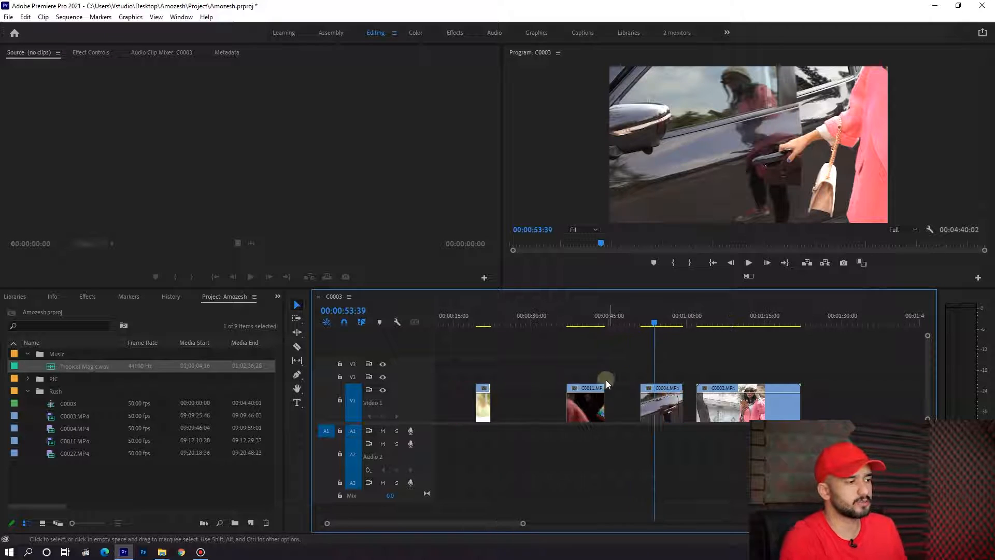
pyautogui.press('Delete')
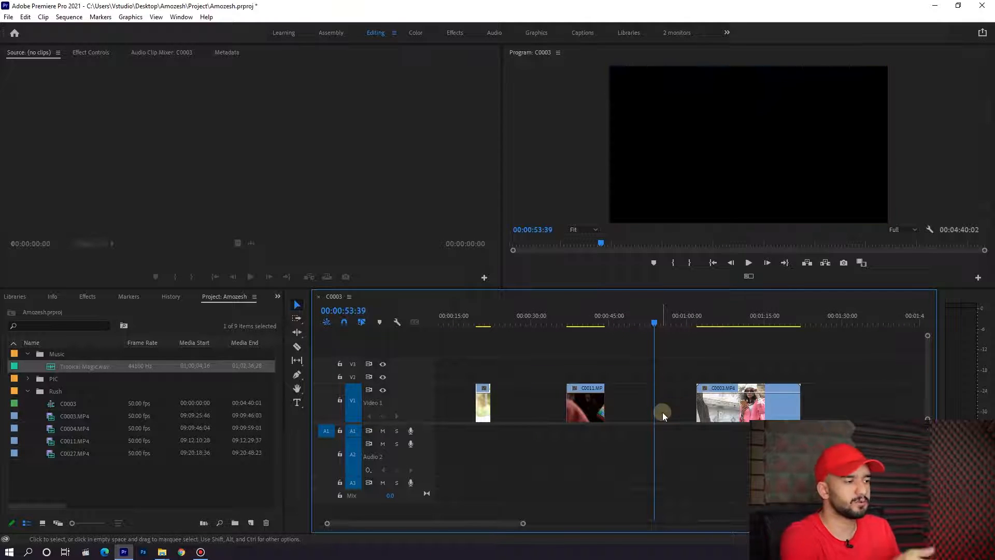
pyautogui.hotkey('ctrl', 'z')
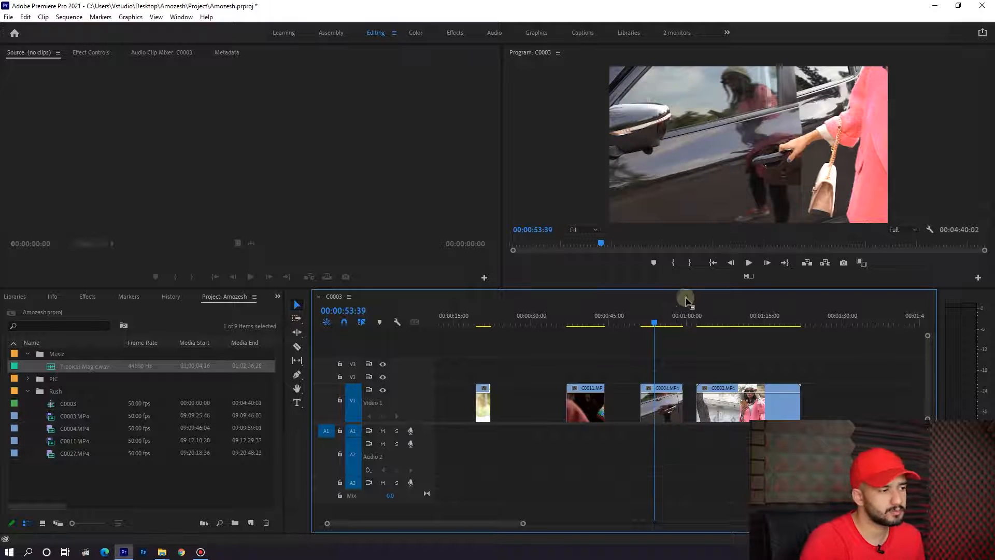
# Review the start of clip C0003.MP4, split it at 00:01:07:36 and delete the part before the cut.
pyautogui.click(717, 316)
pyautogui.press('=')
pyautogui.click(651, 322)
pyautogui.moveTo(651, 321); pyautogui.dragTo(698, 325)
pyautogui.moveTo(745, 363); pyautogui.dragTo(712, 453)
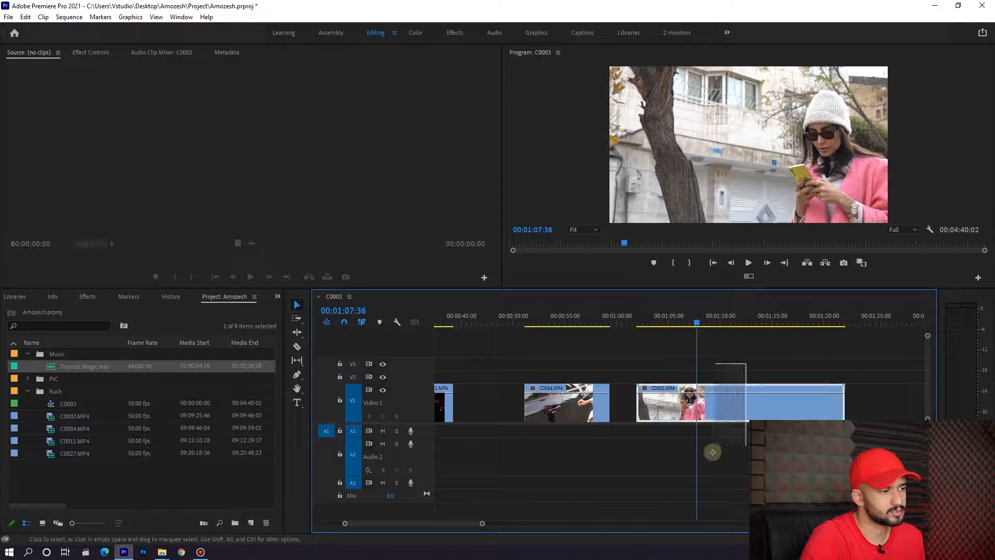
pyautogui.hotkey('ctrl', 'k')
pyautogui.press('Delete')
# Review the rest of clip C0003.MP4, split it at 00:01:13:23 and delete the part after the cut.
pyautogui.press('space')
pyautogui.moveTo(714, 323); pyautogui.dragTo(757, 321)
pyautogui.hotkey('ctrl', 'k')
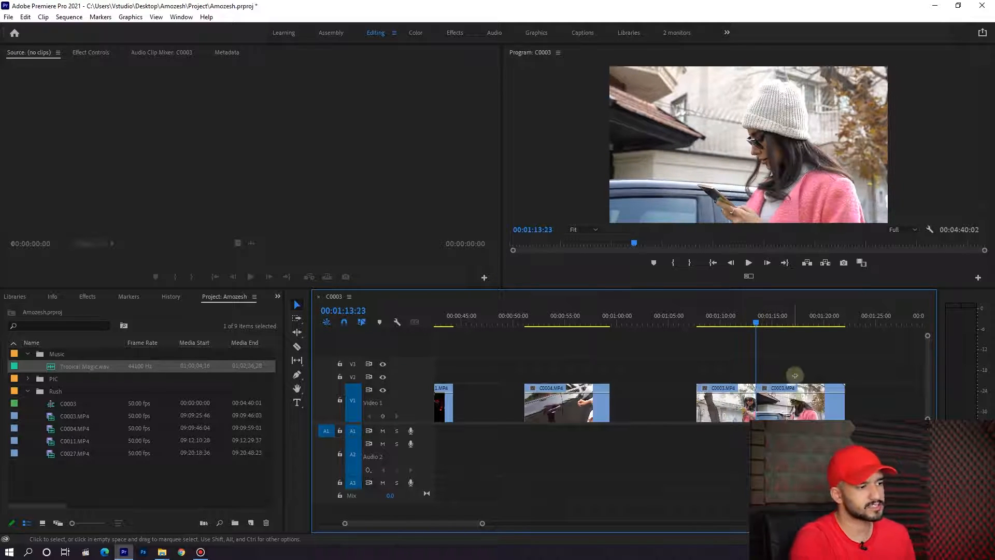
pyautogui.click(794, 399)
pyautogui.press('Delete')
# Move clip C0004.MP4 directly after clip C0003.MP4, starting at 00:01:13:24, and play across the join.
pyautogui.moveTo(560, 409); pyautogui.dragTo(791, 400)
pyautogui.click(751, 325)
pyautogui.press('space')
pyautogui.press('=')
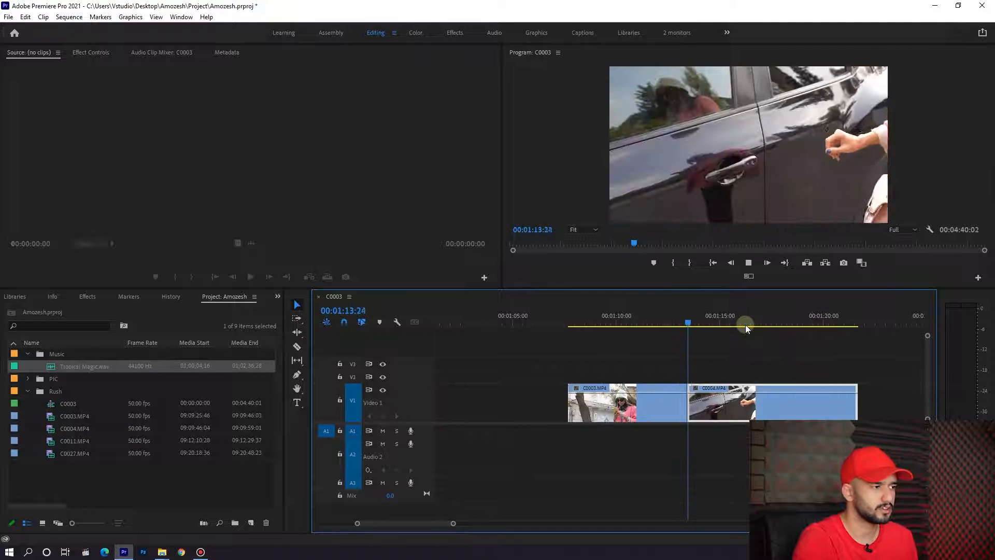
# Split off and remove the opening of clip C0004.MP4, and join the remainder to the end of C0003.MP4.
pyautogui.press('space')
pyautogui.press('=')
pyautogui.moveTo(694, 318); pyautogui.dragTo(751, 316)
pyautogui.hotkey('ctrl', 'k')
pyautogui.moveTo(798, 410); pyautogui.dragTo(709, 411)
# Play the transition from clip C0003.MP4 to clip C0004.MP4, starting at 00:01:12:07 and again at 00:01:12:44.
pyautogui.click(604, 314)
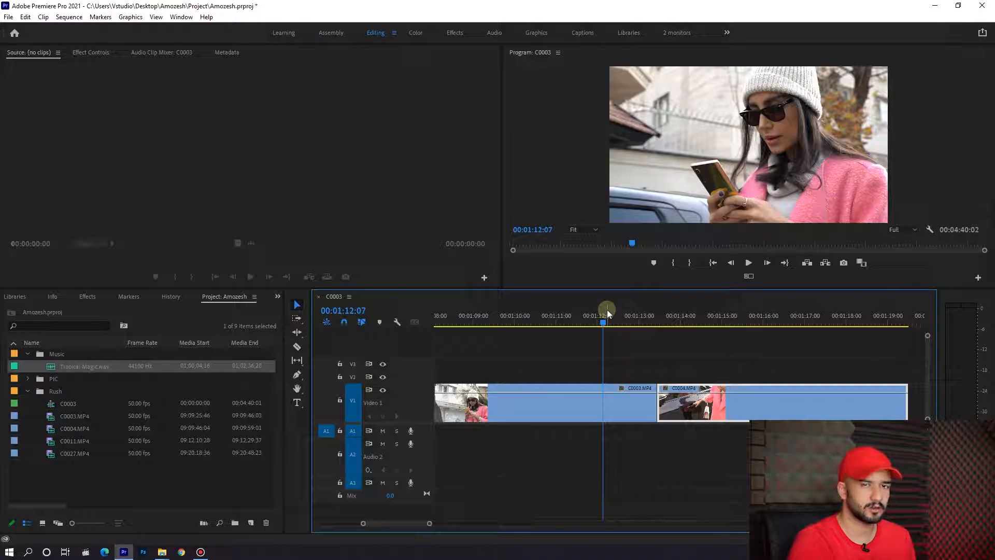
pyautogui.press('space')
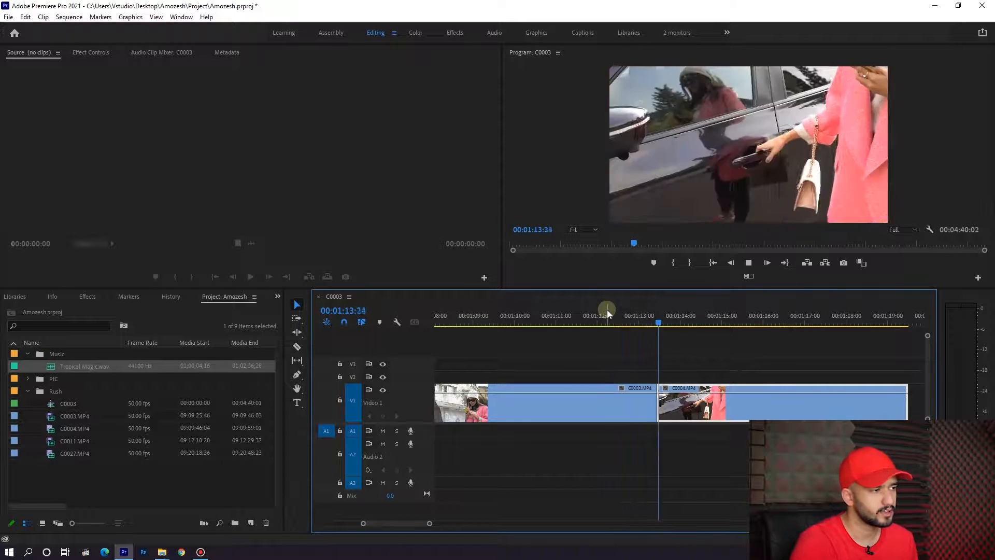
pyautogui.press('-')
pyautogui.click(658, 312)
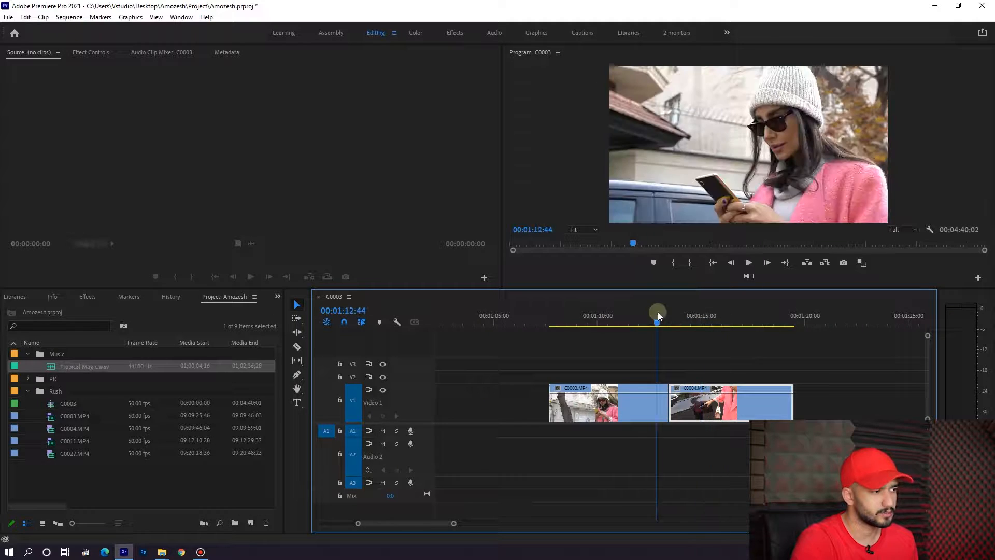
pyautogui.press('space')
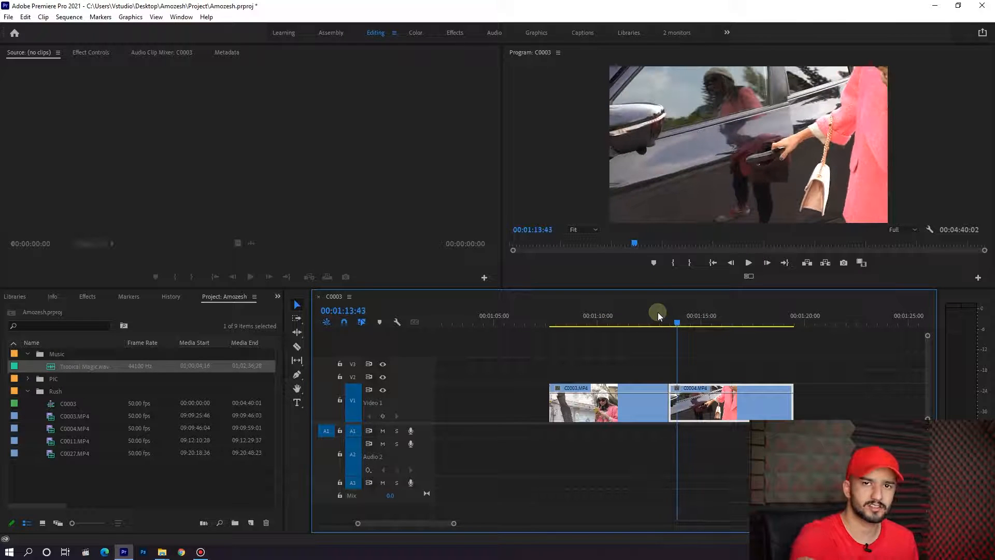
pyautogui.press('space')
# Split clip C0004.MP4 at 00:01:15:44 and delete the part after the cut.
pyautogui.press('-')
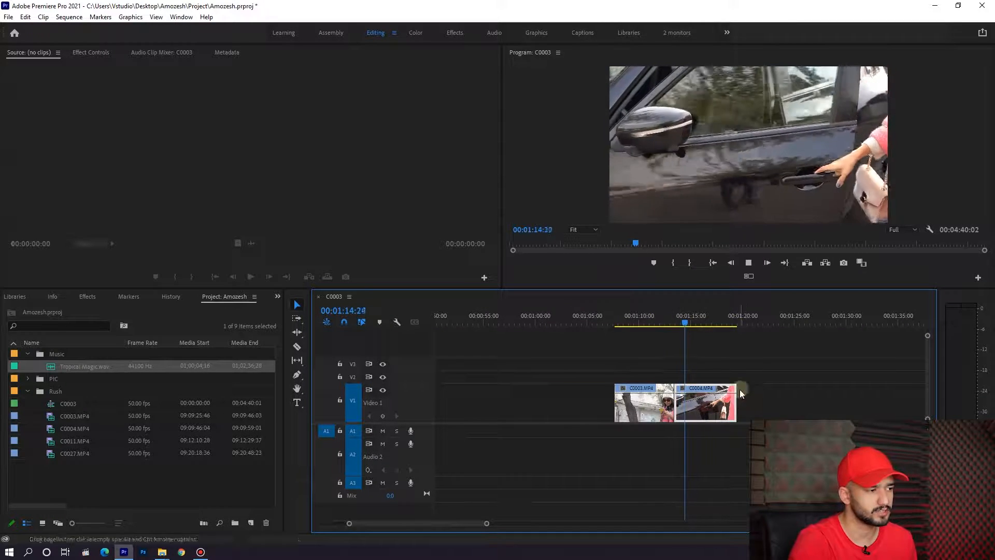
pyautogui.press('=')
pyautogui.press('space')
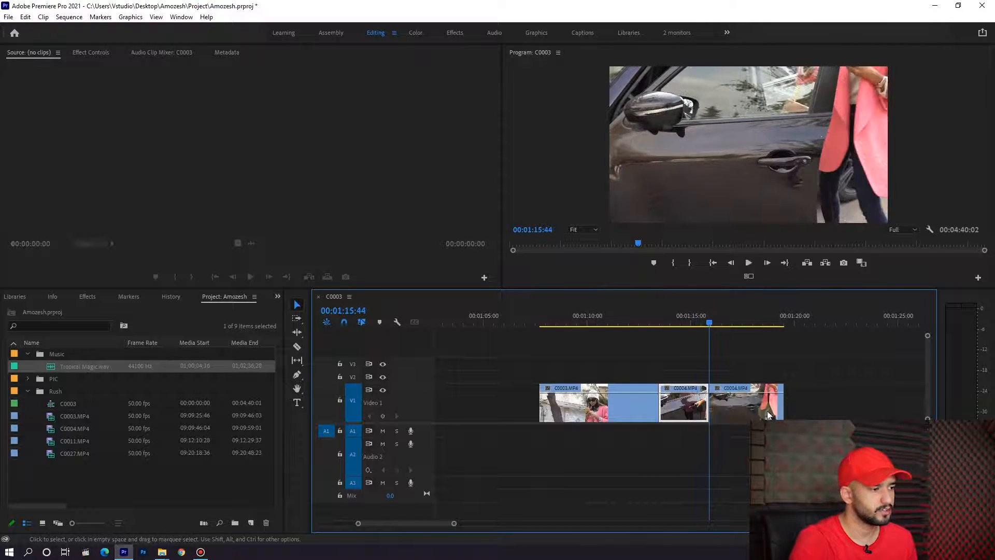
pyautogui.press('space')
pyautogui.press('space')
pyautogui.click(764, 413)
pyautogui.press('Delete')
# Cut the joined clips C0003.MP4 and C0004.MP4 and paste them near the start of the sequence, before clip C0027.MP4.
pyautogui.press('-')
pyautogui.press('-')
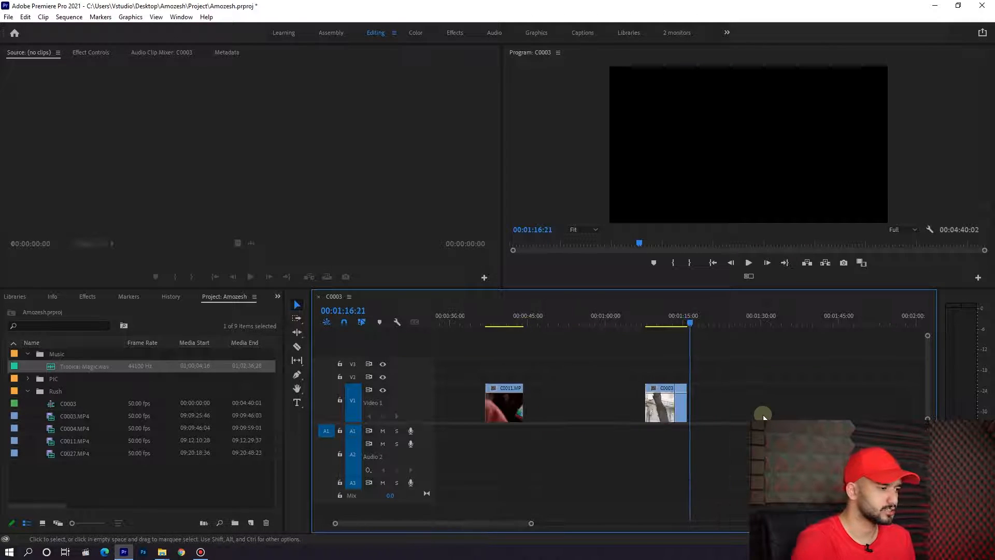
pyautogui.click(666, 412)
pyautogui.press('Delete')
pyautogui.press('-')
pyautogui.moveTo(482, 315); pyautogui.dragTo(489, 316)
pyautogui.press('=')
pyautogui.press('=')
pyautogui.click(493, 317)
pyautogui.hotkey('ctrl', 'v')
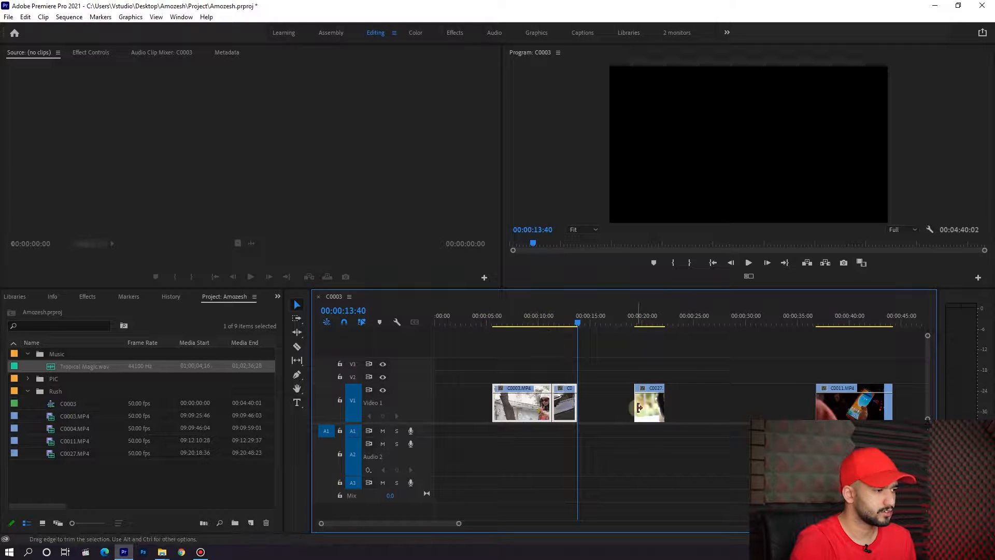
# Place clips C0027.MP4 and C0011.MP4 directly after C0004.MP4 and play the joined clips.
pyautogui.moveTo(639, 408)
pyautogui.mouseDown()
pyautogui.moveTo(607, 407)
pyautogui.moveTo(807, 407)
pyautogui.moveTo(655, 402)
pyautogui.mouseUp()
pyautogui.press('=')
pyautogui.moveTo(625, 317); pyautogui.dragTo(661, 321)
pyautogui.press('space')
pyautogui.press('=')
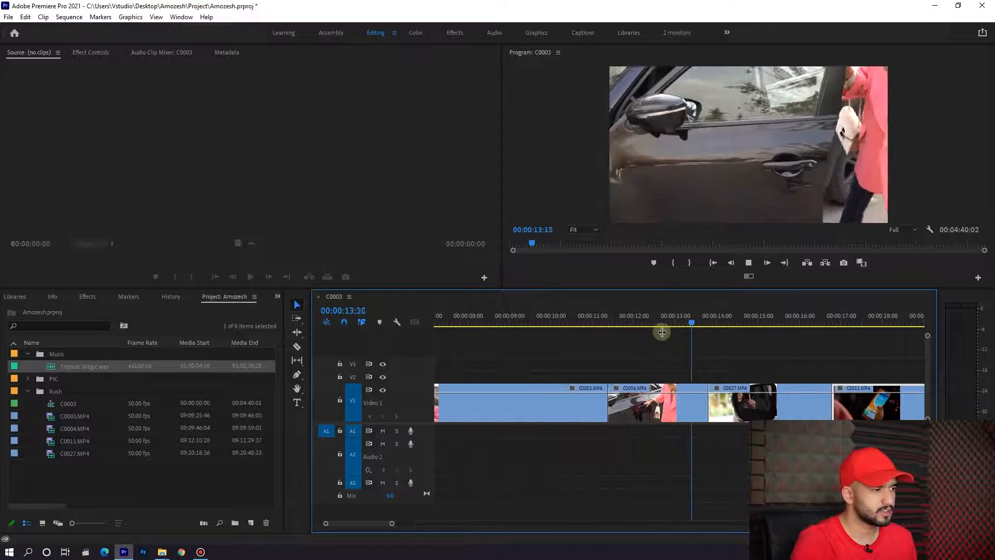
pyautogui.press('-')
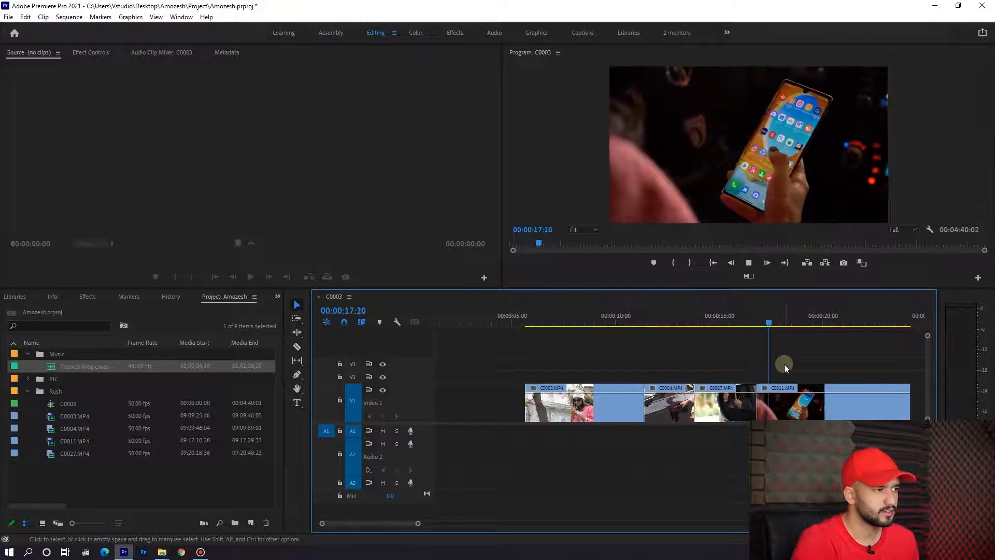
# Move clip C0027.MP4 earlier to the playhead at 00:00:04:20 and undo the move.
pyautogui.moveTo(622, 318); pyautogui.dragTo(621, 325)
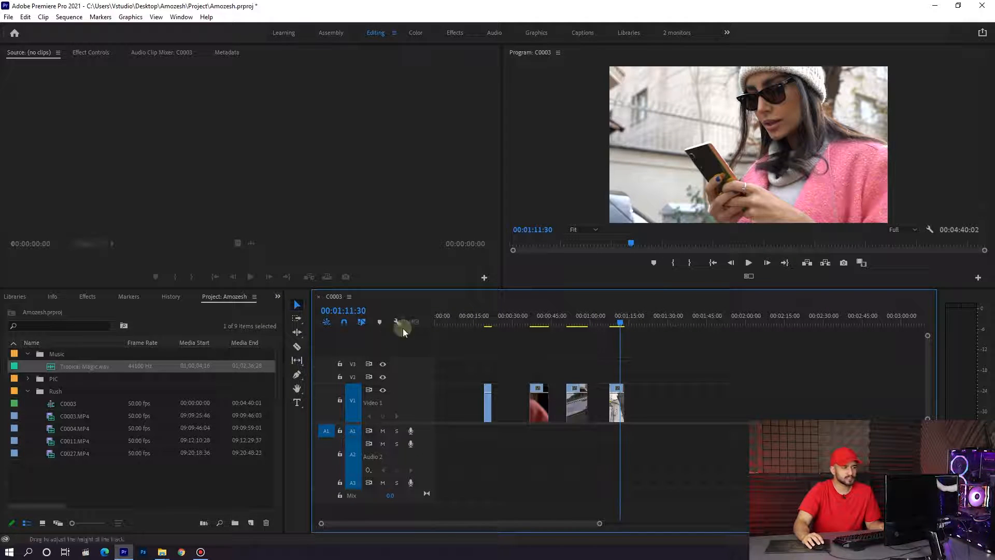
pyautogui.click(458, 319)
pyautogui.press('=')
pyautogui.moveTo(542, 409); pyautogui.dragTo(459, 408)
pyautogui.hotkey('ctrl', 'z')
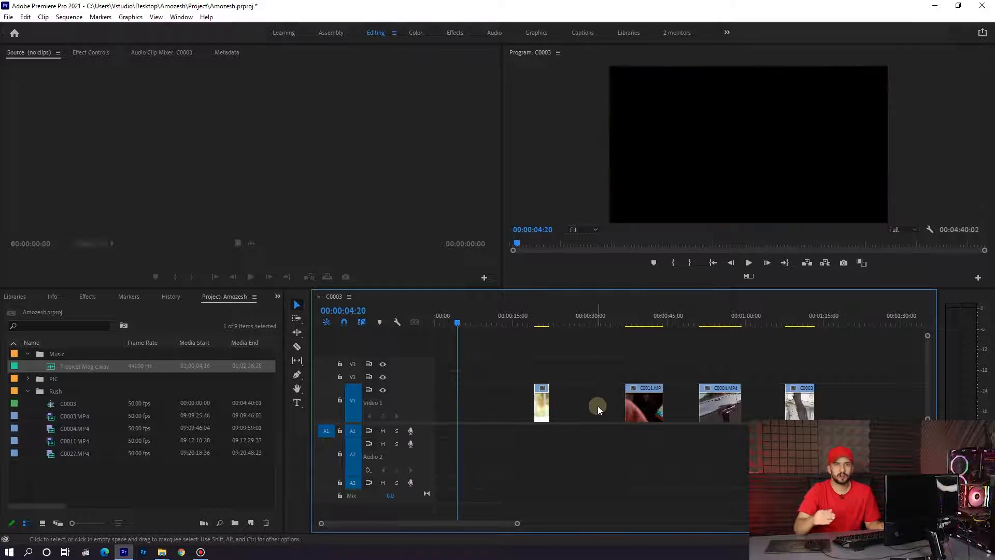
# Restore clip C0027.MP4 to its full untrimmed length, beginning at the start of the sequence.
pyautogui.moveTo(535, 407); pyautogui.dragTo(677, 414)
pyautogui.press('-')
pyautogui.hotkey('ctrl', 'z')
pyautogui.hotkey('ctrl', 'z')
pyautogui.hotkey('ctrl', 'z')
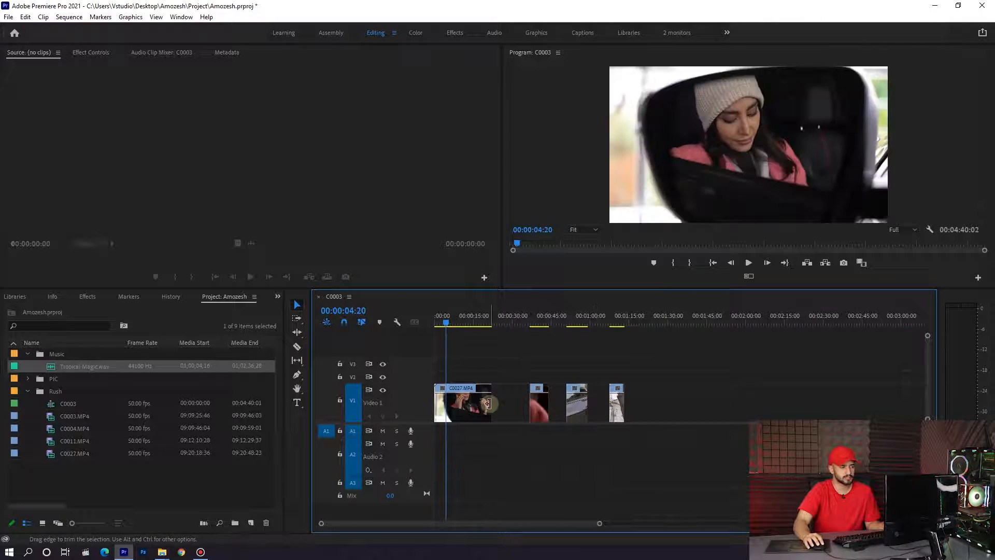
# Cut clip C0027.MP4 with the Razor tool at 00:00:10:15 and at three further points along the clip.
pyautogui.press('=')
pyautogui.moveTo(457, 306); pyautogui.dragTo(489, 319)
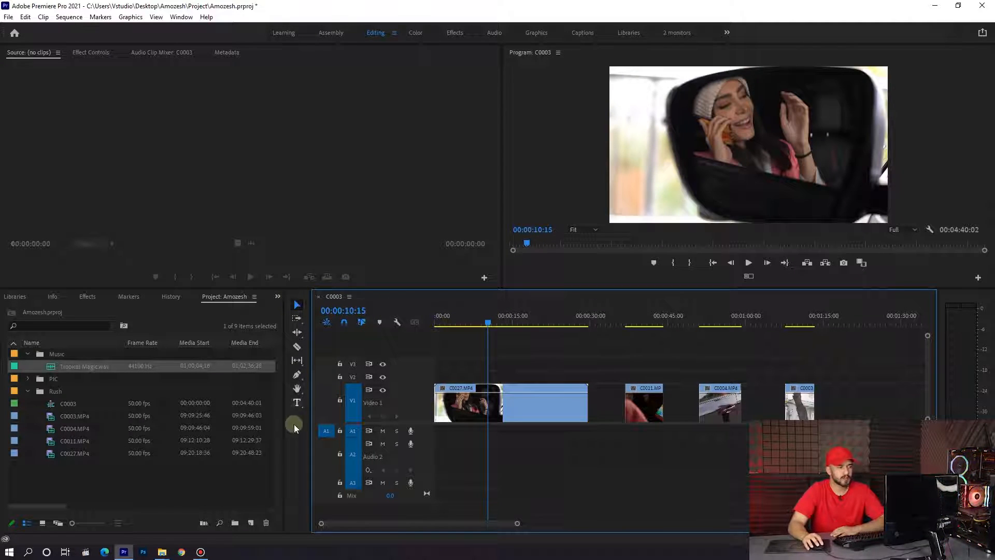
pyautogui.click(297, 348)
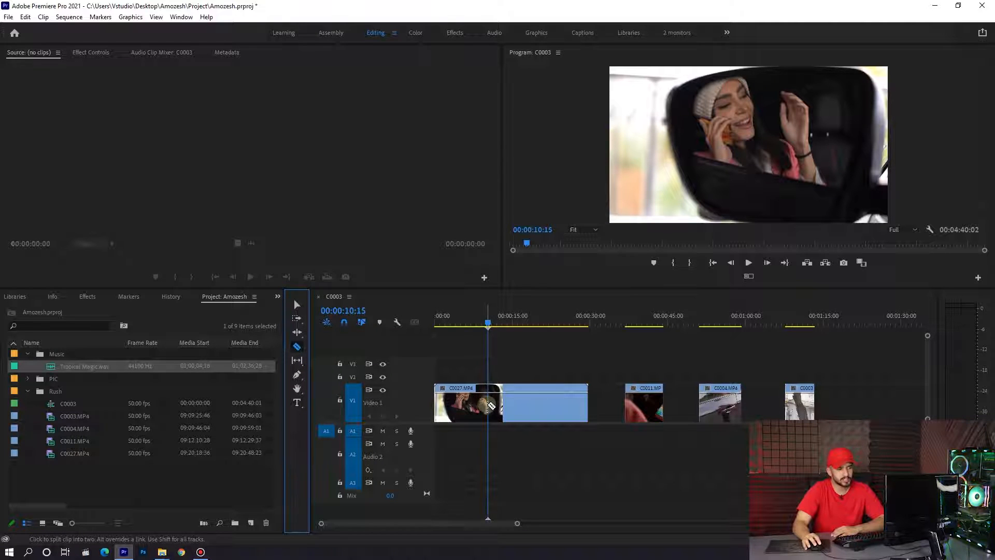
pyautogui.click(490, 405)
pyautogui.click(520, 407)
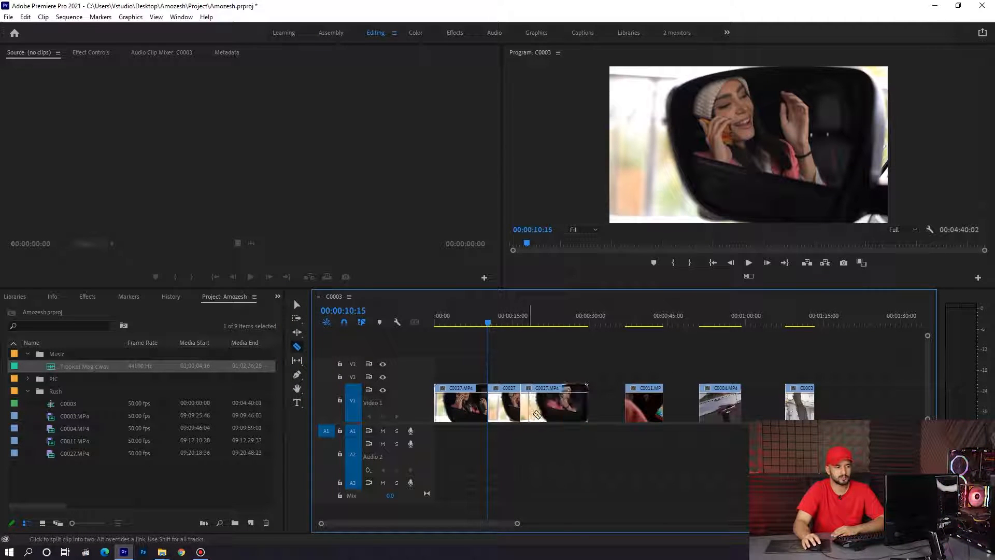
pyautogui.click(538, 405)
pyautogui.click(572, 402)
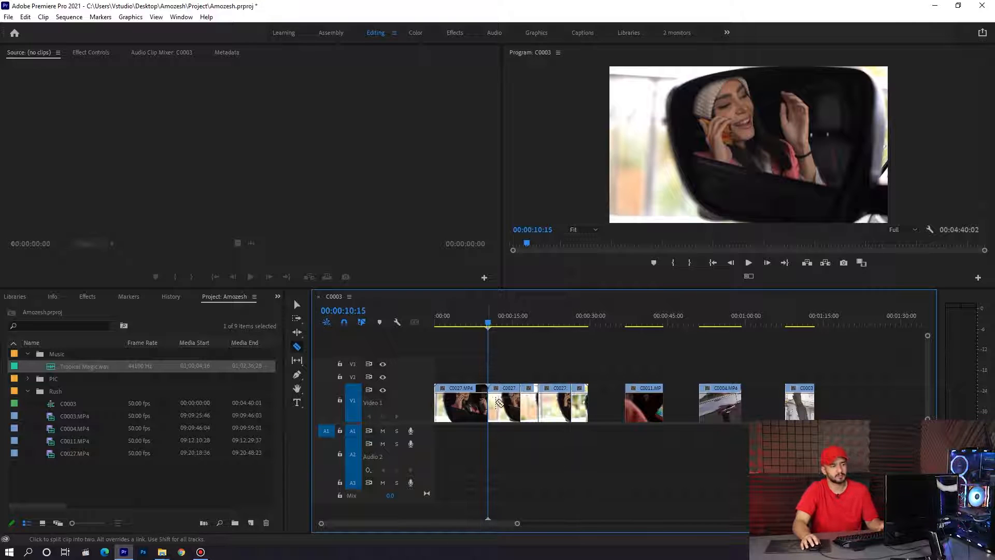
# Return to the Selection tool and undo the razor cuts in clip C0027.MP4.
pyautogui.press('v')
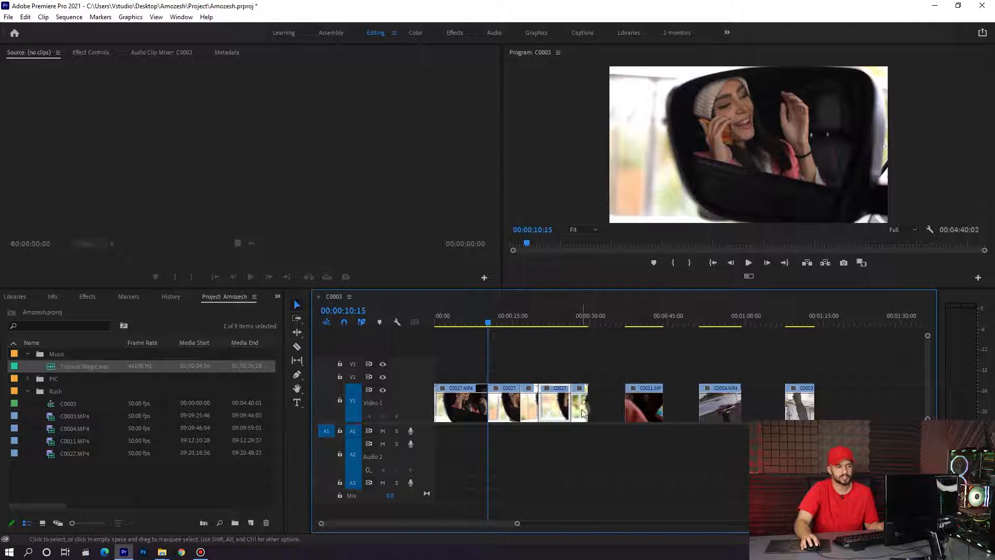
pyautogui.hotkey('ctrl', 'z')
pyautogui.hotkey('ctrl', 'z')
pyautogui.hotkey('ctrl', 'z')
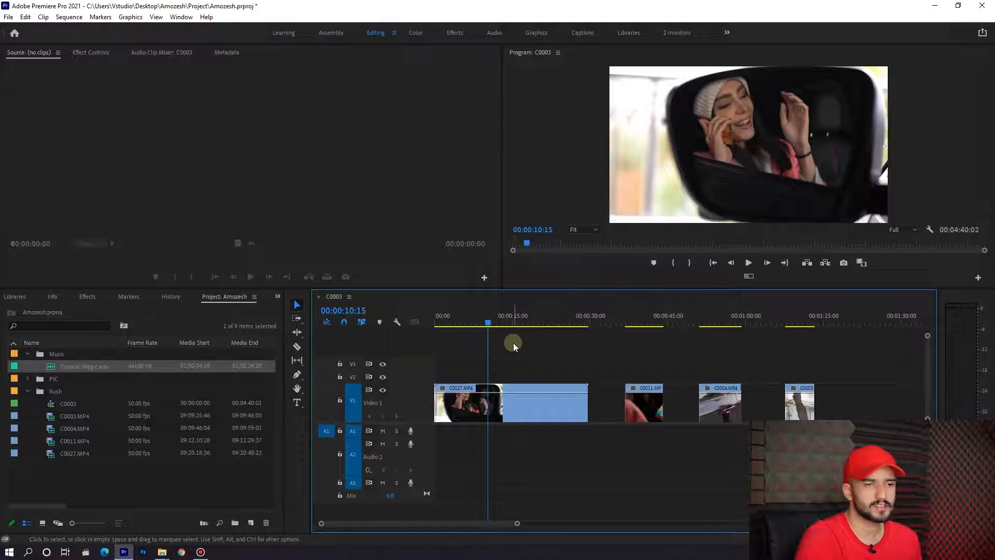
# Split clip C0027.MP4 at the playhead four times, including at 00:00:10:15, 00:00:21:40 and 00:00:26:10.
pyautogui.click(497, 400)
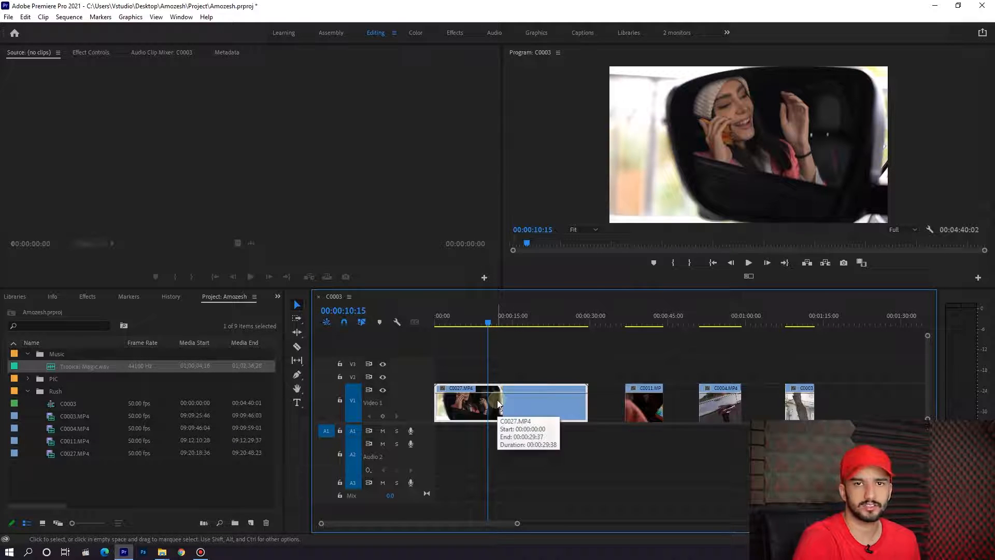
pyautogui.hotkey('ctrl', 'k')
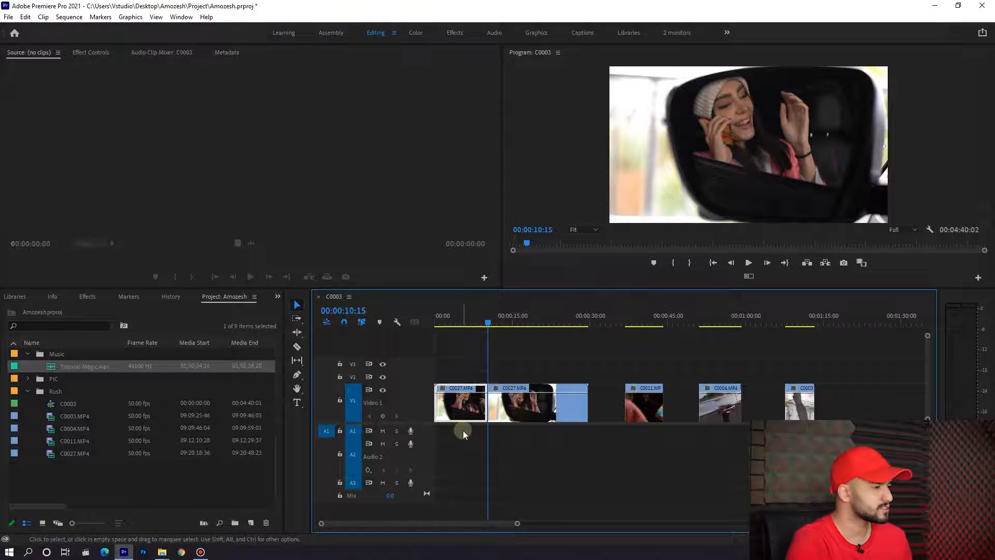
pyautogui.click(517, 318)
pyautogui.hotkey('ctrl', 'k')
pyautogui.click(541, 342)
pyautogui.click(548, 319)
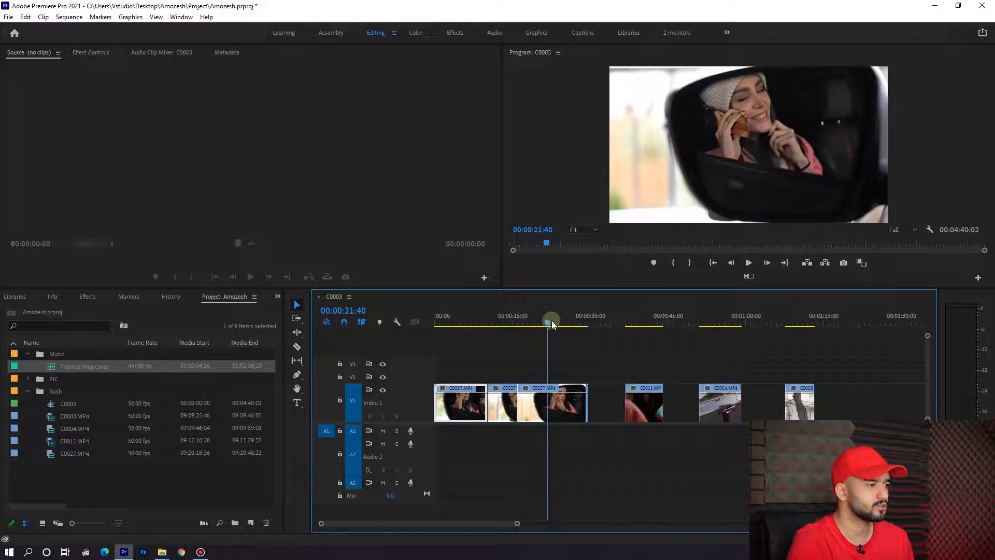
pyautogui.hotkey('ctrl', 'k')
pyautogui.click(571, 318)
pyautogui.hotkey('ctrl', 'k')
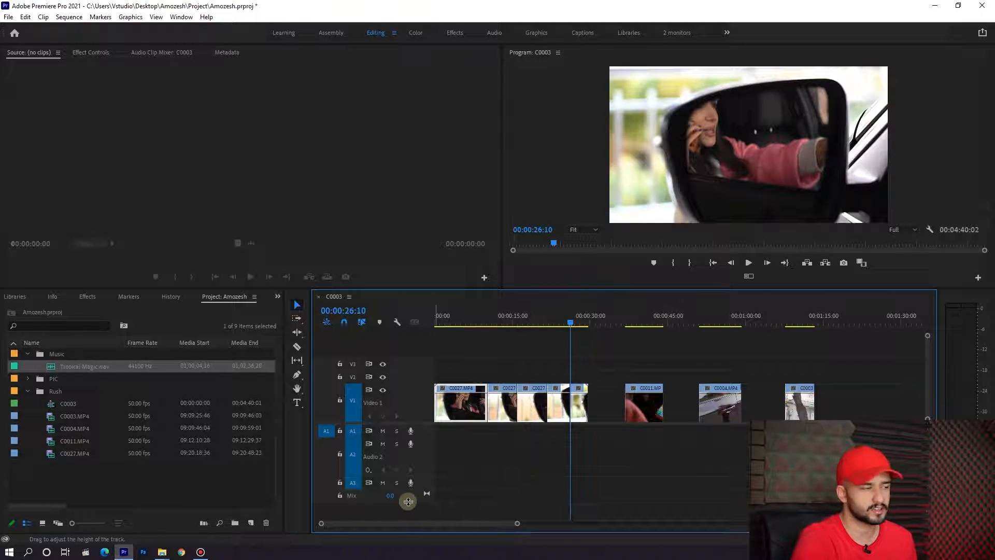
# Undo the four playhead splits in clip C0027.MP4.
pyautogui.hotkey('ctrl', 'z')
pyautogui.hotkey('ctrl', 'z')
pyautogui.hotkey('ctrl', 'z')
pyautogui.hotkey('ctrl', 'z')
# Split clip C0027.MP4 at the start of its useful portion and again at 00:00:24:23.
pyautogui.moveTo(462, 320); pyautogui.dragTo(688, 319)
pyautogui.press('=')
pyautogui.hotkey('ctrl', 'k')
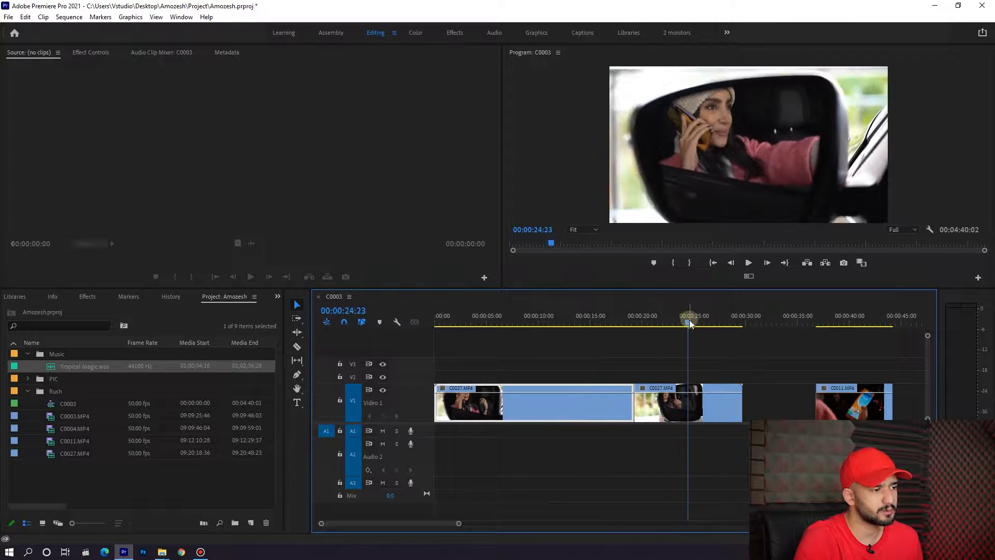
pyautogui.hotkey('ctrl', 'k')
# Inspect the end of the sequence and the whole timeline, and return the playhead to 00:00:00:00.
pyautogui.press('End')
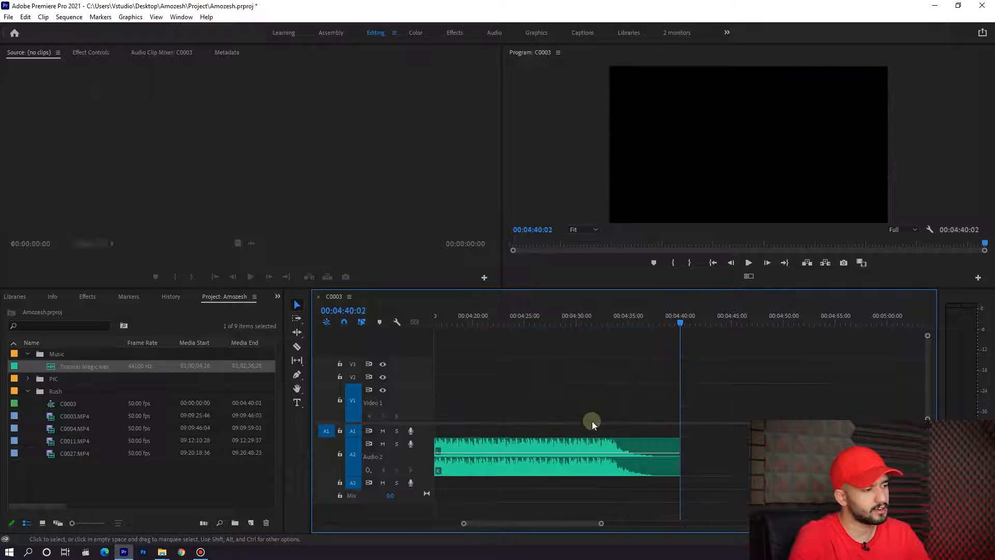
pyautogui.press('-')
pyautogui.press('-')
pyautogui.press('-')
pyautogui.press('-')
pyautogui.press('-')
pyautogui.moveTo(449, 317); pyautogui.dragTo(433, 320)
pyautogui.press('=')
pyautogui.press('=')
pyautogui.press('=')
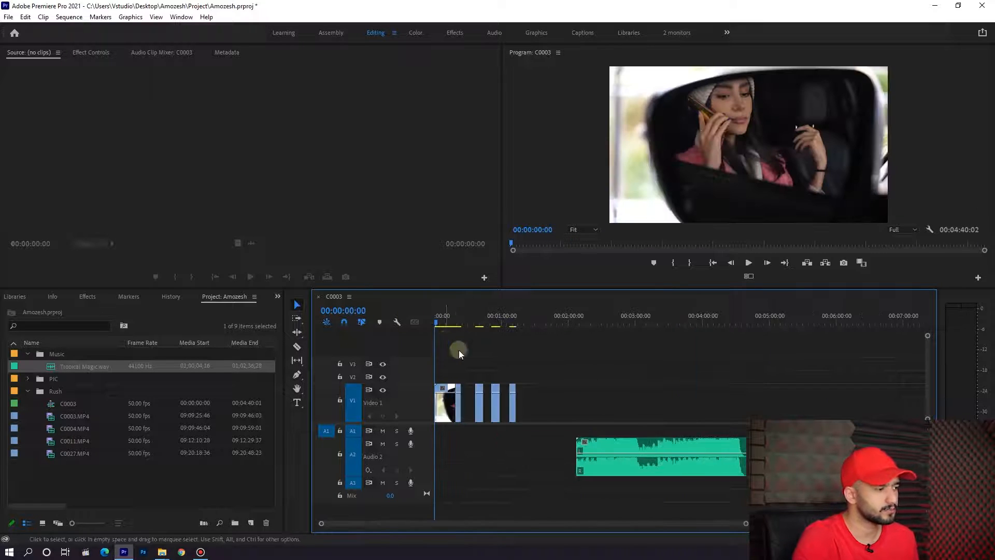
pyautogui.press('=')
# Delete the parts of clip C0027.MP4 around its middle section and undo the cuts and deletions.
pyautogui.click(526, 409)
pyautogui.press('Delete')
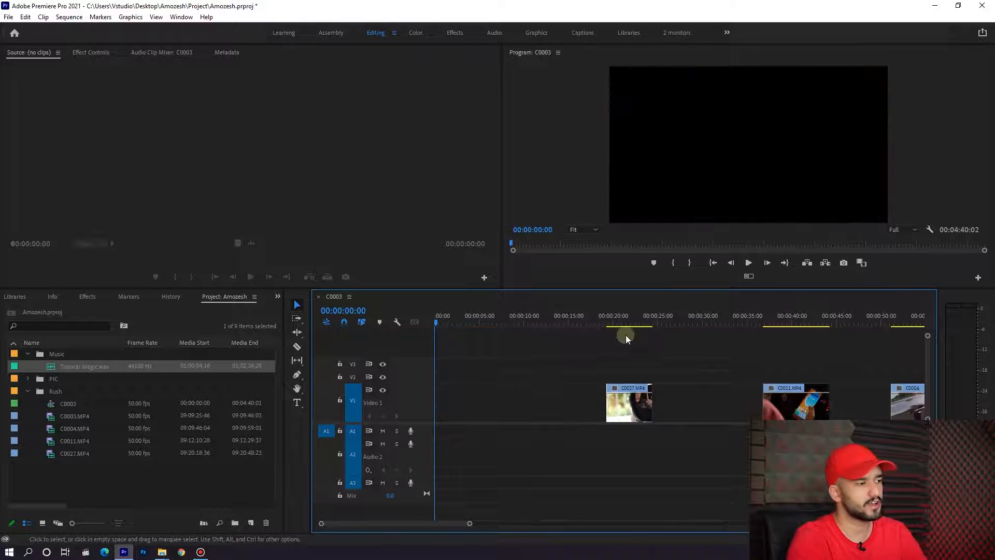
pyautogui.hotkey('ctrl', 'z')
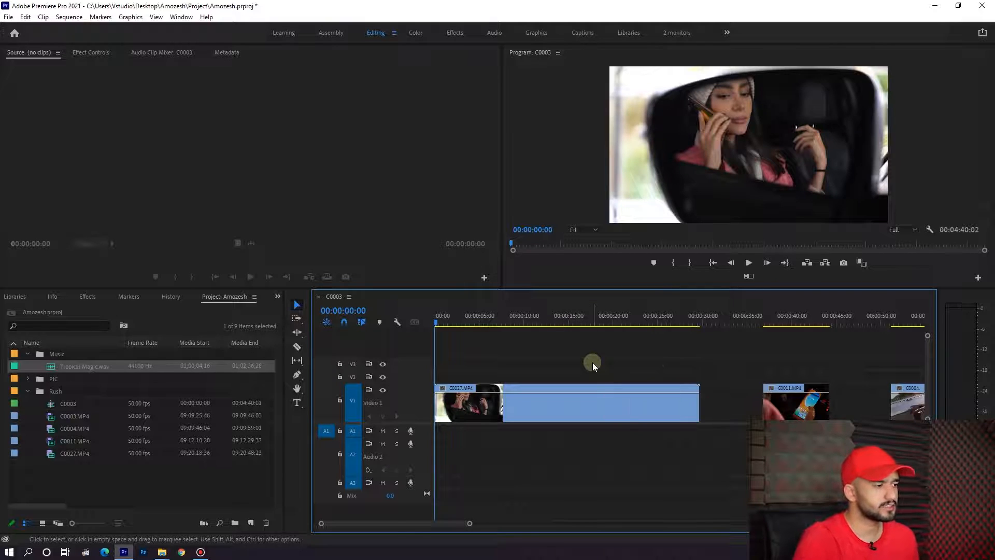
# Trim clip C0027.MP4 by its edges to start at 00:00:19:28 and end at 00:00:23:34.
pyautogui.moveTo(562, 314); pyautogui.dragTo(609, 311)
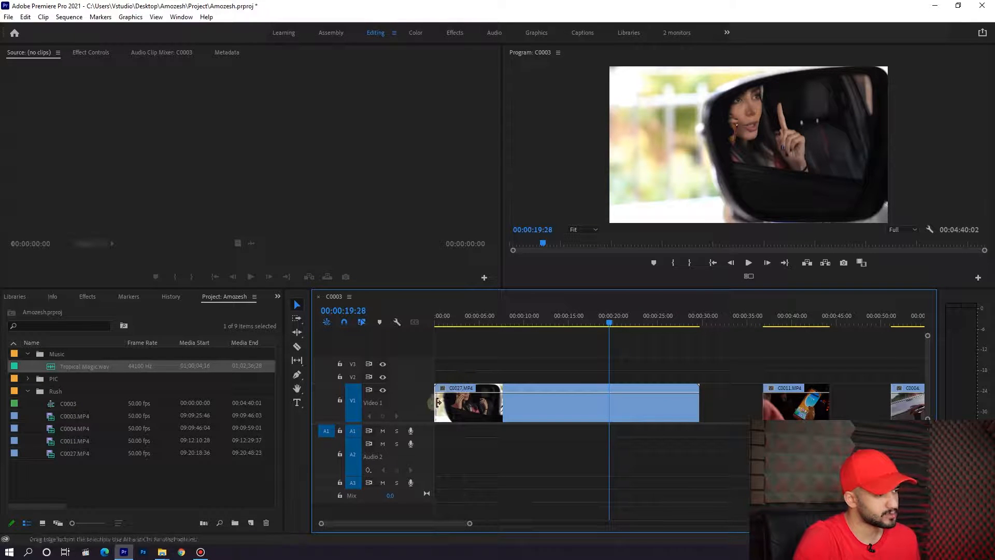
pyautogui.moveTo(440, 403); pyautogui.dragTo(601, 403)
pyautogui.press('space')
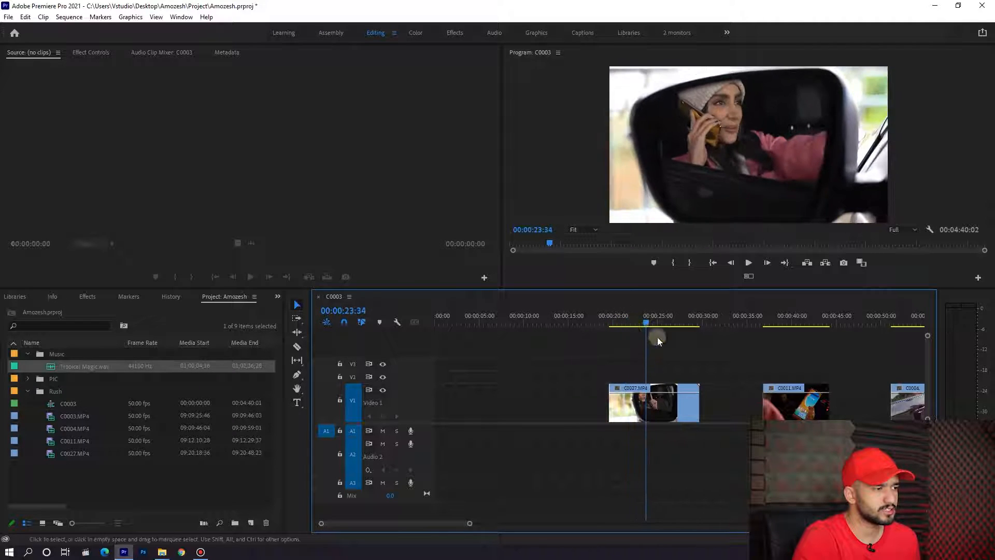
pyautogui.moveTo(698, 405); pyautogui.dragTo(646, 406)
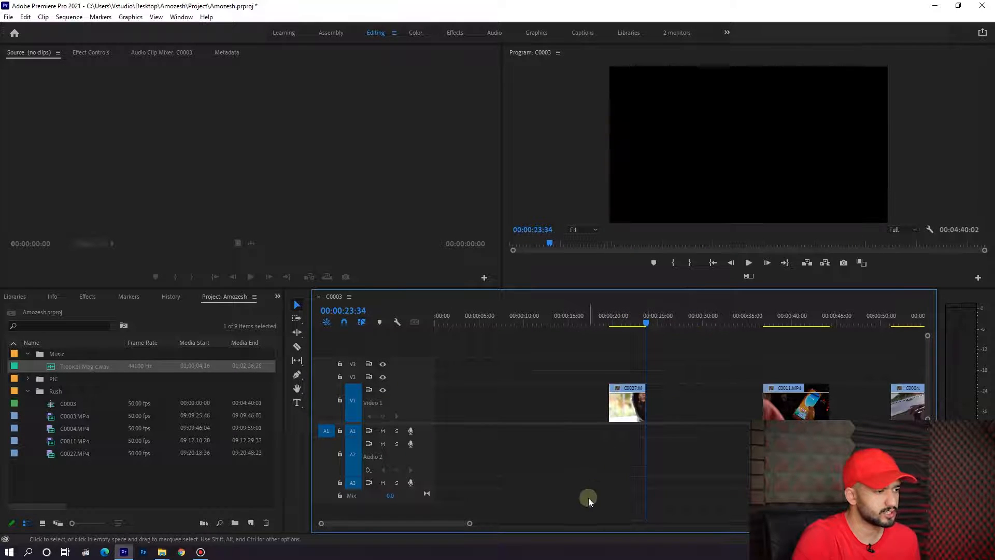
pyautogui.press('=')
pyautogui.click(626, 318)
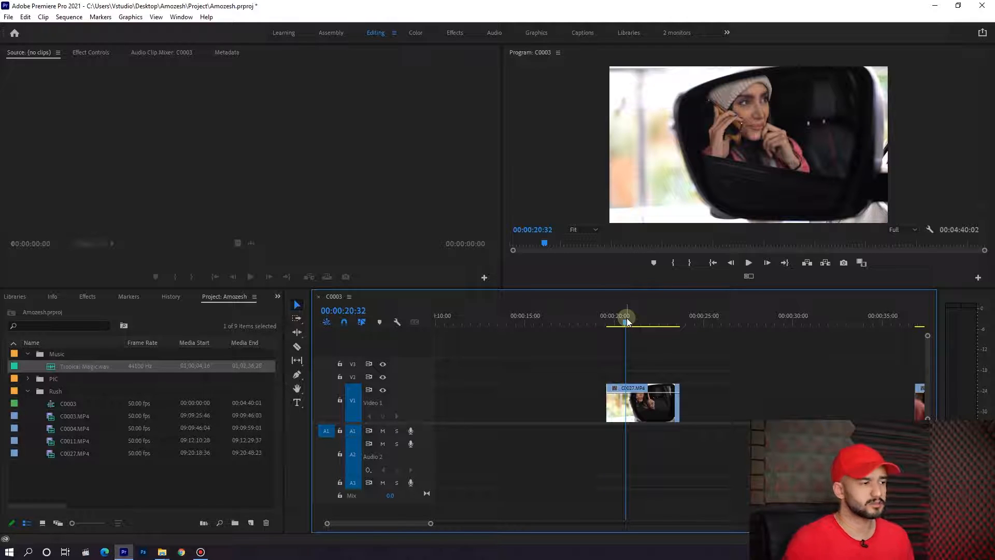
pyautogui.press('-')
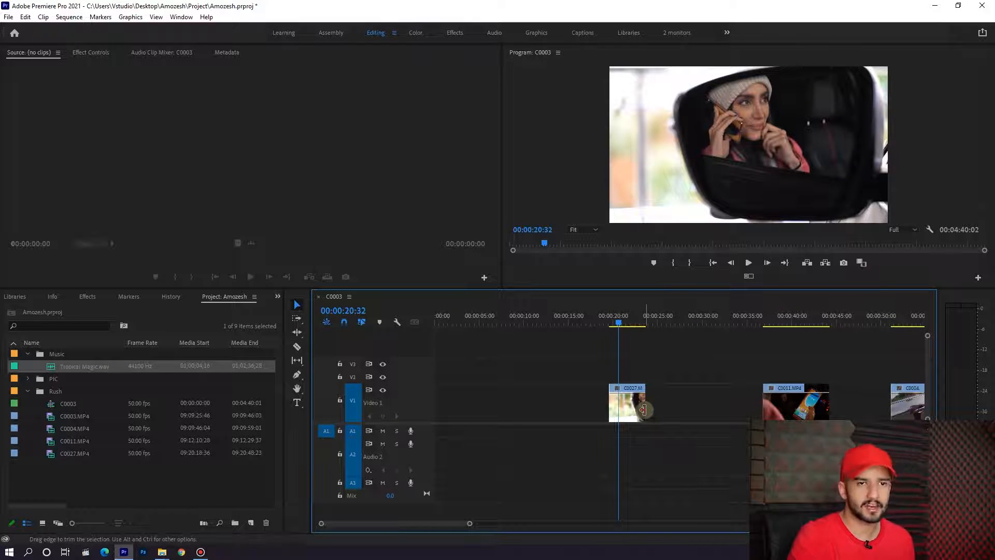
# Extend clip C0027.MP4 to its full source length at the end and at the start, and undo the start extension.
pyautogui.moveTo(643, 409); pyautogui.dragTo(699, 410)
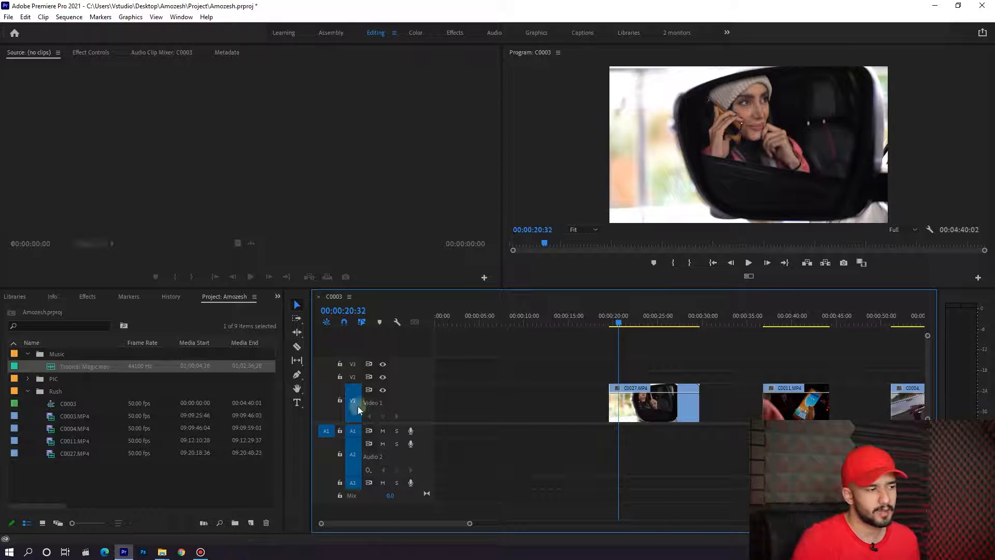
pyautogui.hotkey('ctrl', 'z')
pyautogui.moveTo(612, 412); pyautogui.dragTo(21, 544)
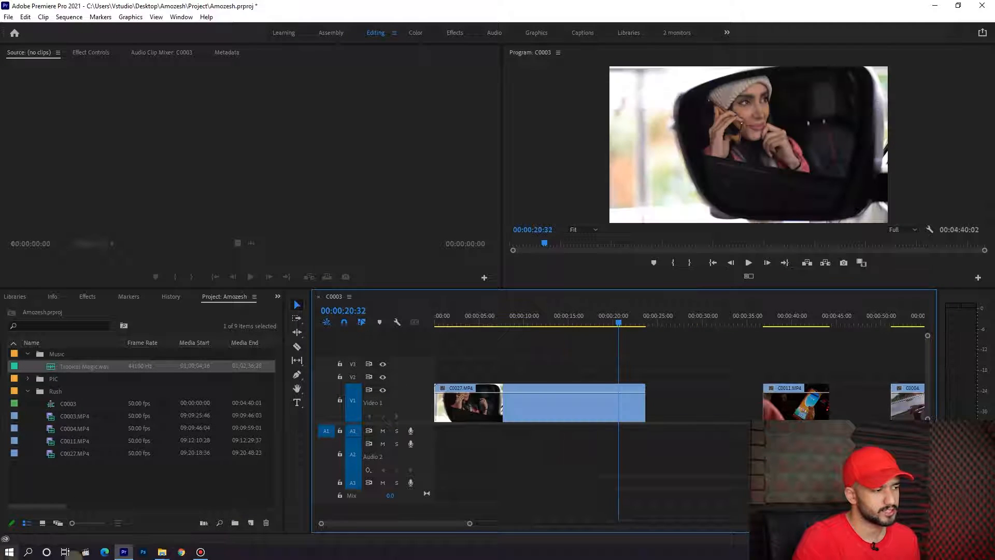
pyautogui.hotkey('ctrl', 'z')
pyautogui.moveTo(645, 402); pyautogui.dragTo(786, 392)
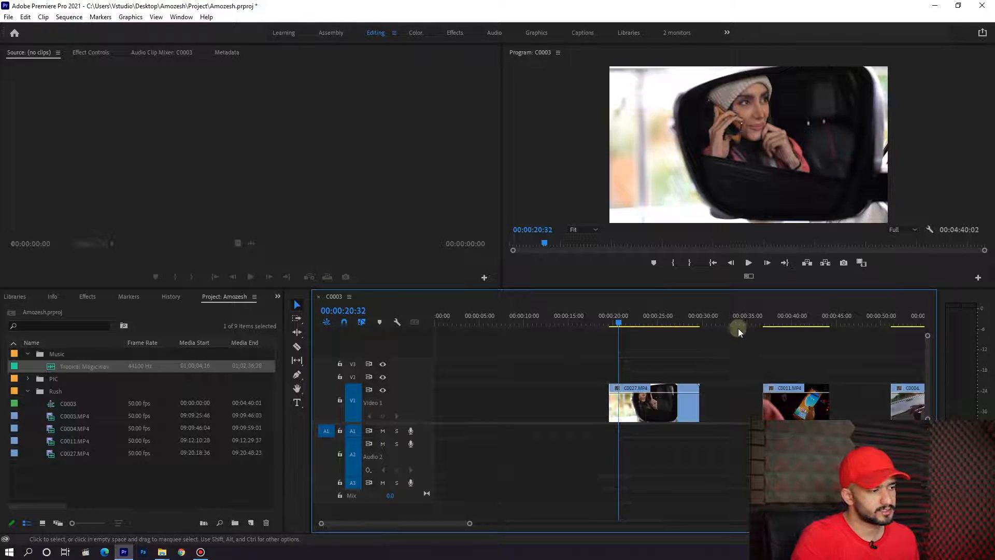
pyautogui.click(695, 324)
pyautogui.press('=')
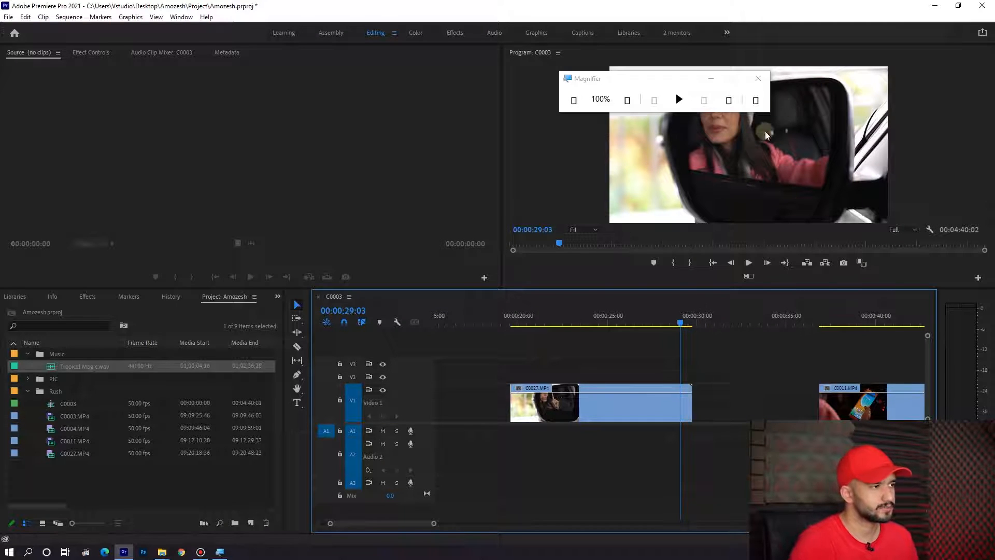
pyautogui.click(758, 78)
pyautogui.click(28, 379)
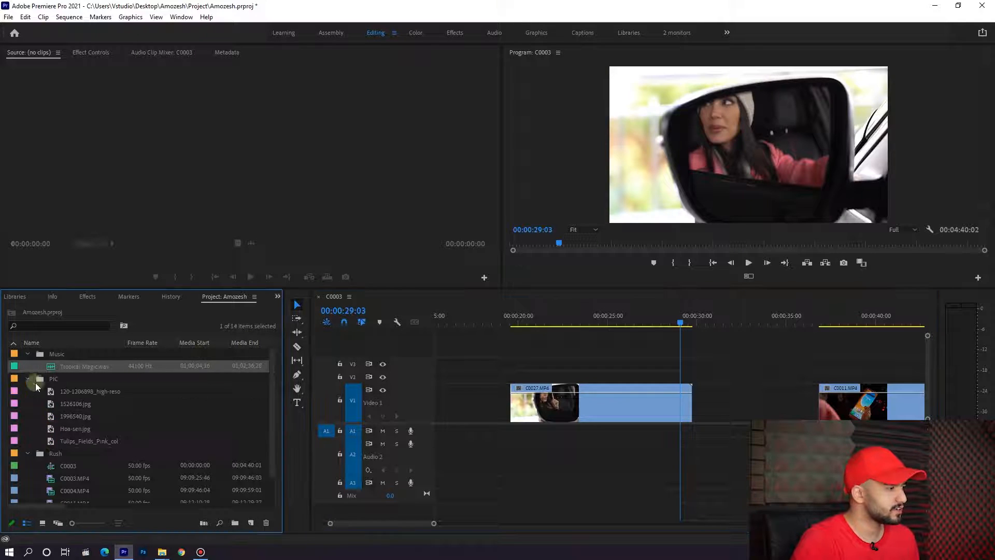
pyautogui.moveTo(69, 396); pyautogui.dragTo(545, 366)
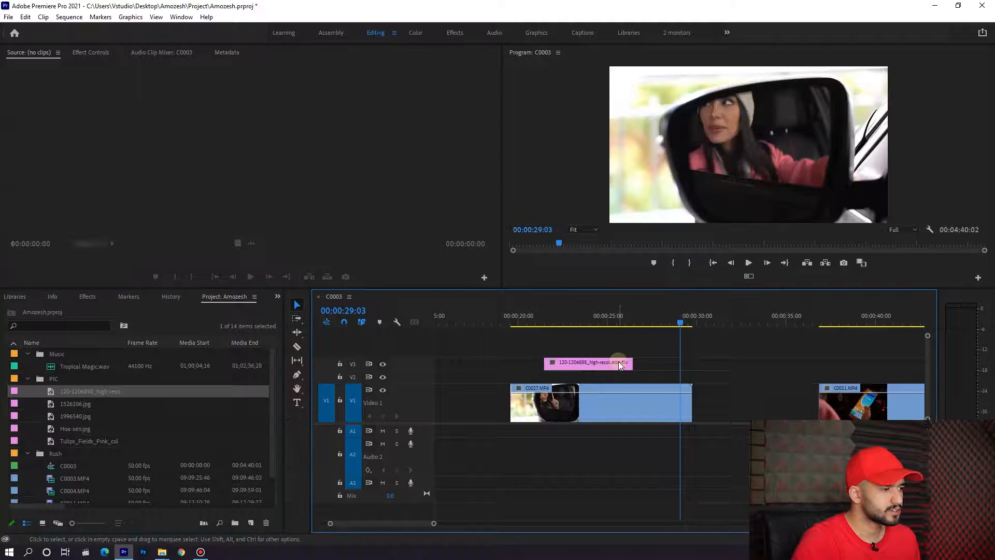
# Extend the end of the flower image on track V3 to about 00:08:50:49.
pyautogui.press('-')
pyautogui.press('-')
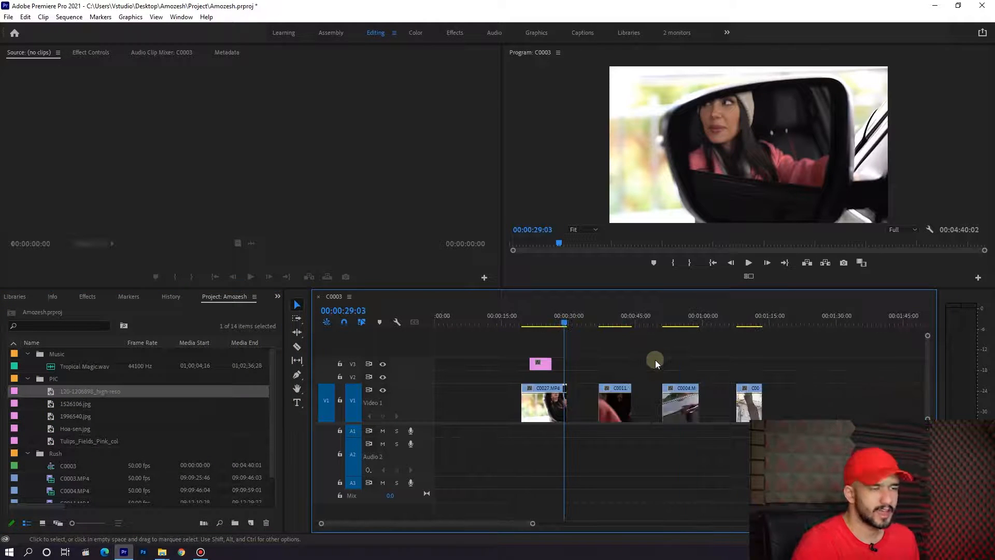
pyautogui.press('-')
pyautogui.press('-')
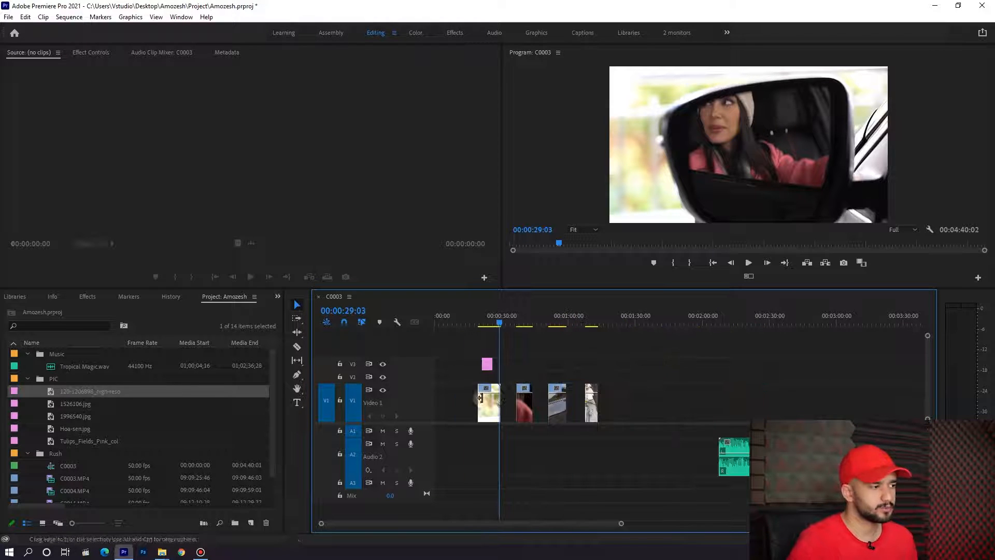
pyautogui.moveTo(465, 364); pyautogui.dragTo(993, 297)
pyautogui.press('-')
pyautogui.press('-')
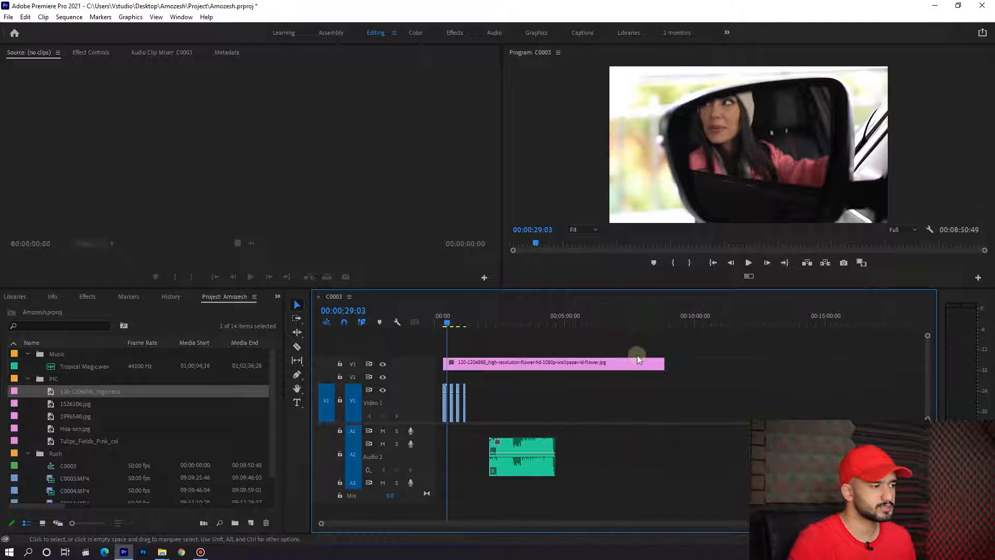
# Lengthen the flower image to about 00:20:15:39, move it onto track V1 after the video clips and preview it at 00:21:21:19.
pyautogui.moveTo(660, 362); pyautogui.dragTo(963, 363)
pyautogui.moveTo(601, 320); pyautogui.dragTo(554, 332)
pyautogui.press('-')
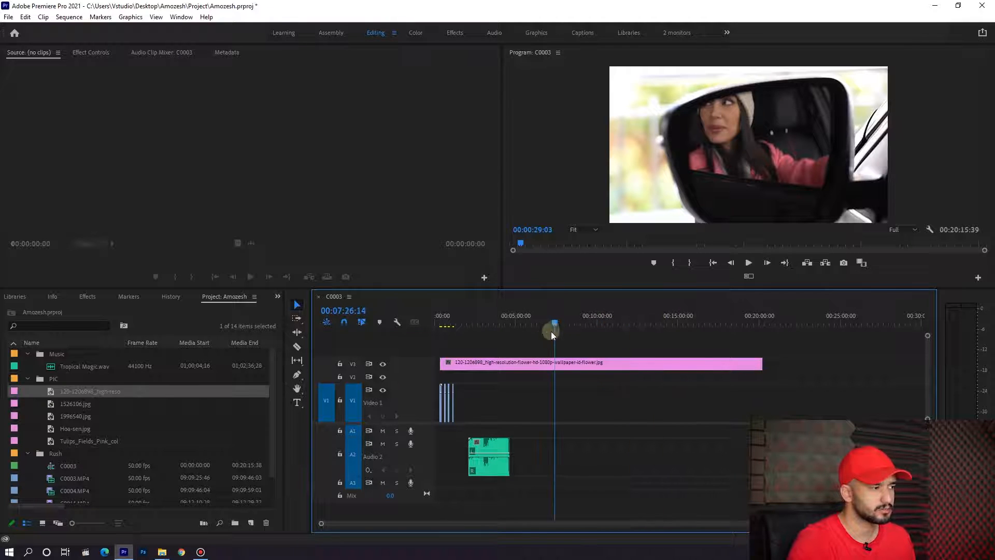
pyautogui.moveTo(560, 365); pyautogui.dragTo(627, 384)
pyautogui.moveTo(586, 319); pyautogui.dragTo(781, 315)
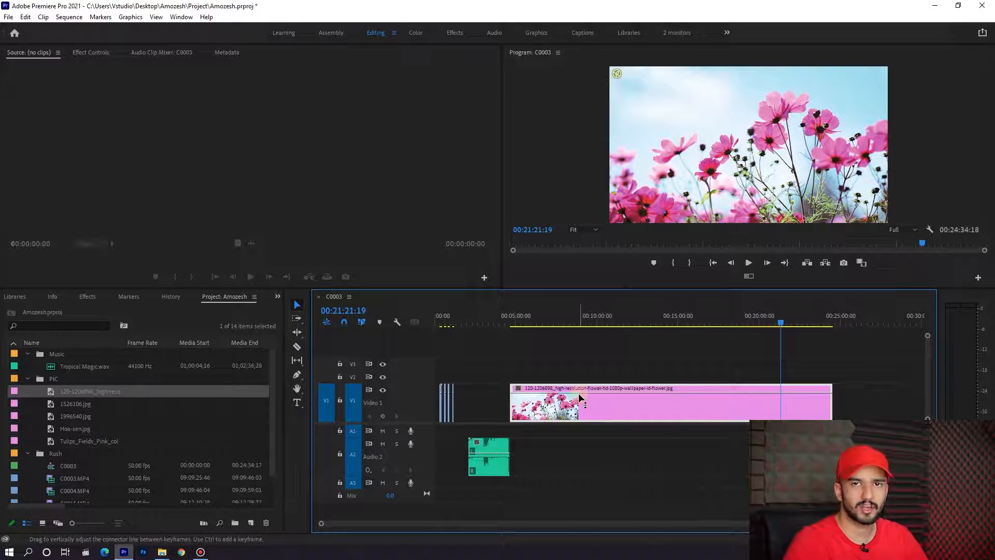
# Delete the flower image from the timeline and return the playhead to the start of clip C0027.MP4 at 00:00:19:28.
pyautogui.press('Delete')
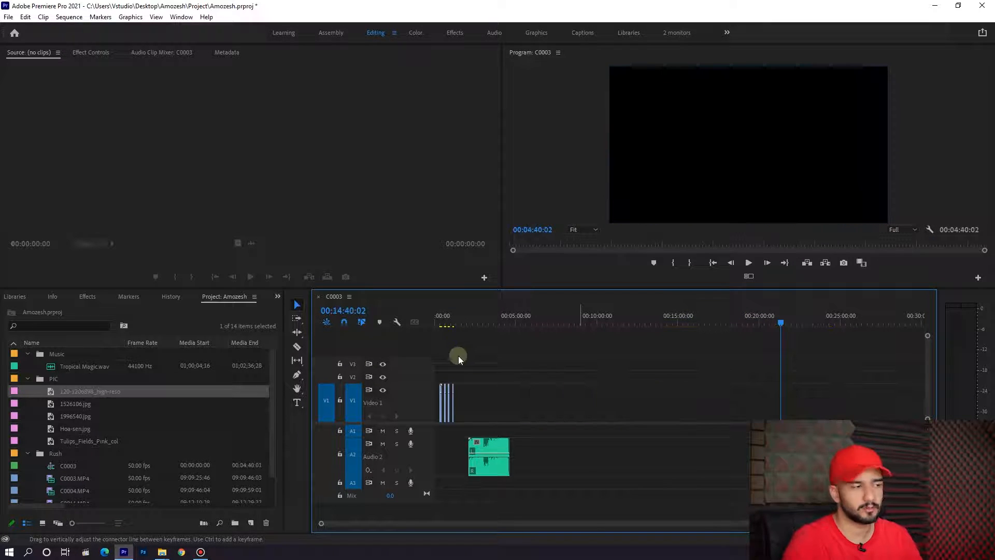
pyautogui.click(437, 323)
pyautogui.press('=')
pyautogui.press('=')
pyautogui.press('Down')
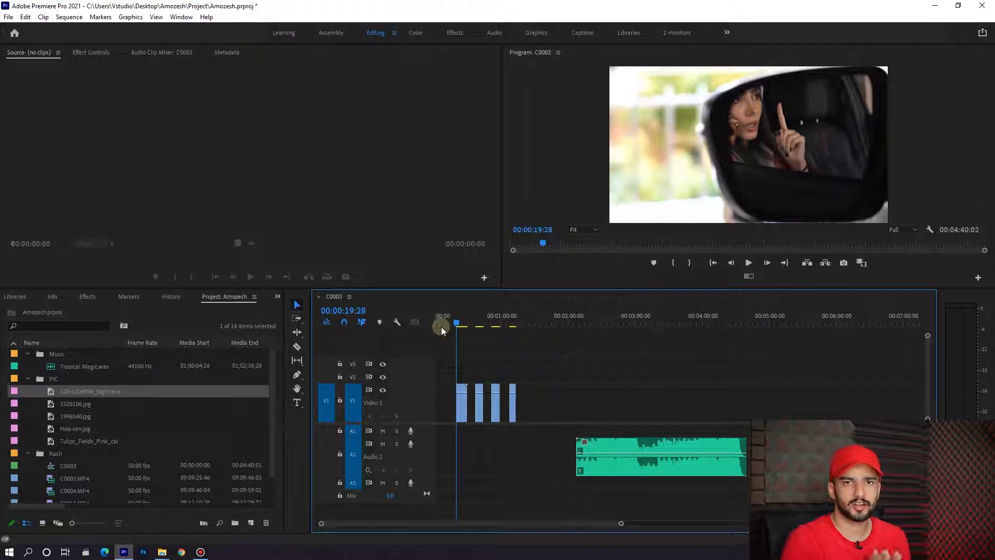
pyautogui.press('=')
pyautogui.press('=')
pyautogui.press('=')
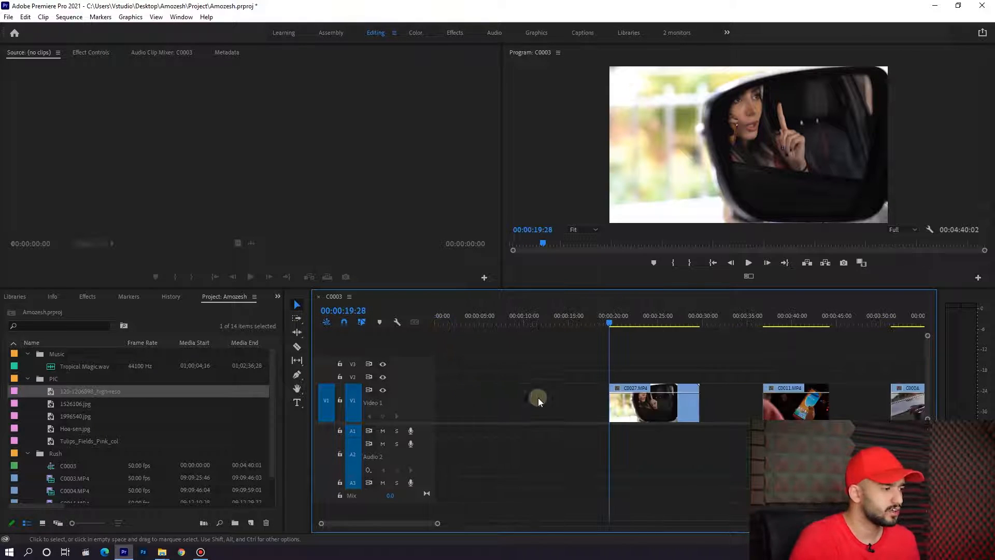
# Extend the start of clip C0027.MP4 as far as its source footage allows, and undo the recent edits.
pyautogui.moveTo(610, 407); pyautogui.dragTo(269, 403)
pyautogui.press('-')
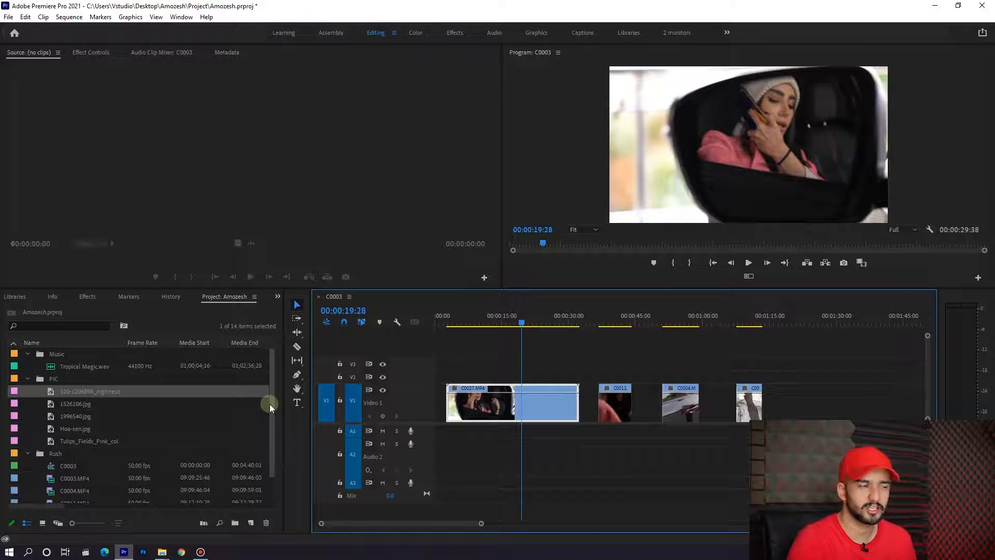
pyautogui.hotkey('ctrl', 'z')
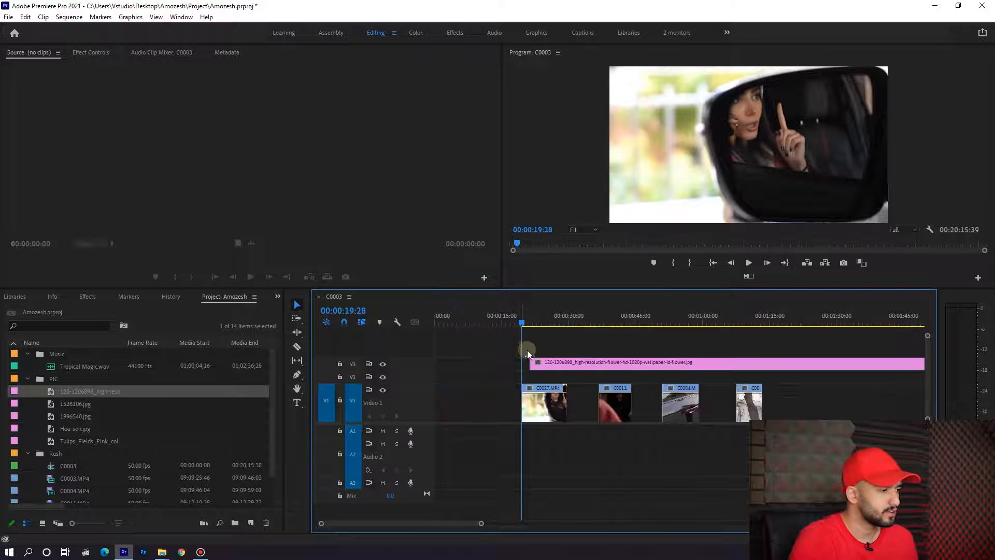
# Trim the end of clip C0027.MP4 to 00:00:23:22 and place clip C0011.MP4 directly against it on track V1.
pyautogui.click(539, 318)
pyautogui.press('=')
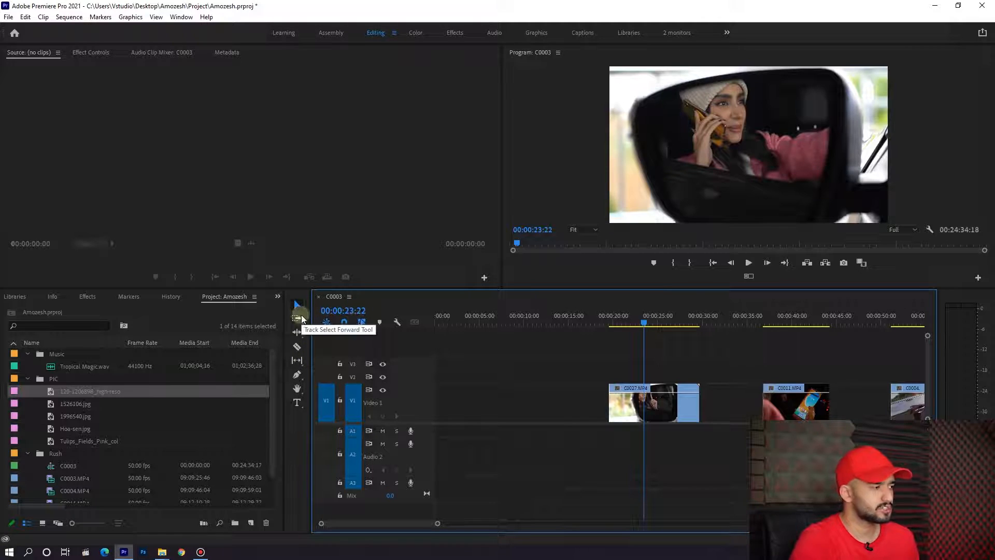
pyautogui.press('=')
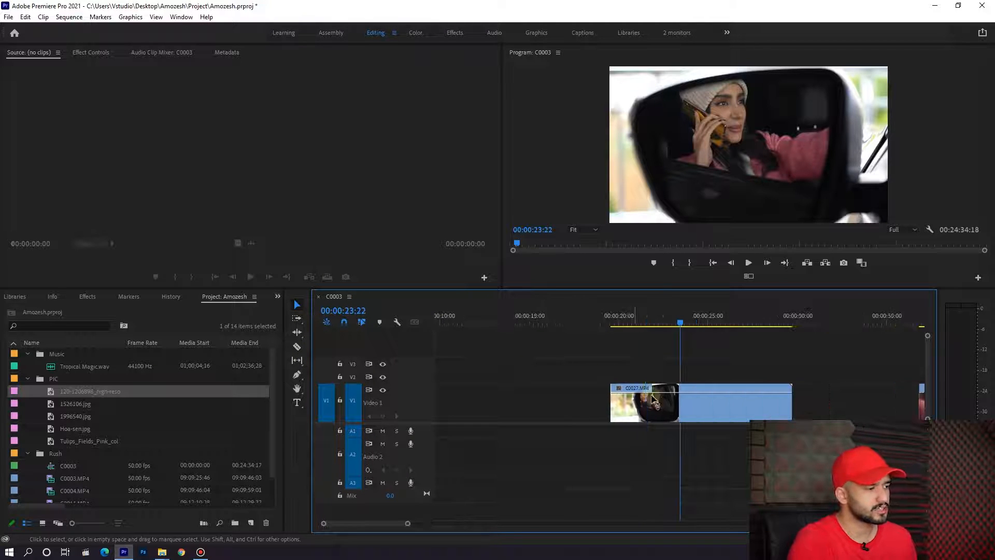
pyautogui.click(671, 412)
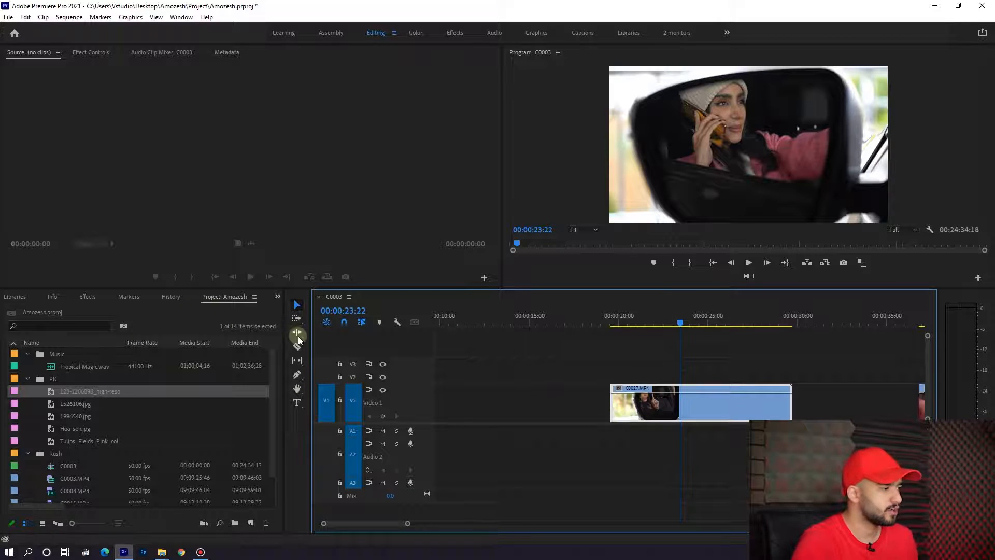
pyautogui.press('-')
pyautogui.moveTo(796, 409); pyautogui.dragTo(679, 413)
pyautogui.press('=')
# Play the sequence from 00:00:22:18 across the cut between clips C0027.MP4 and C0011.MP4.
pyautogui.click(642, 319)
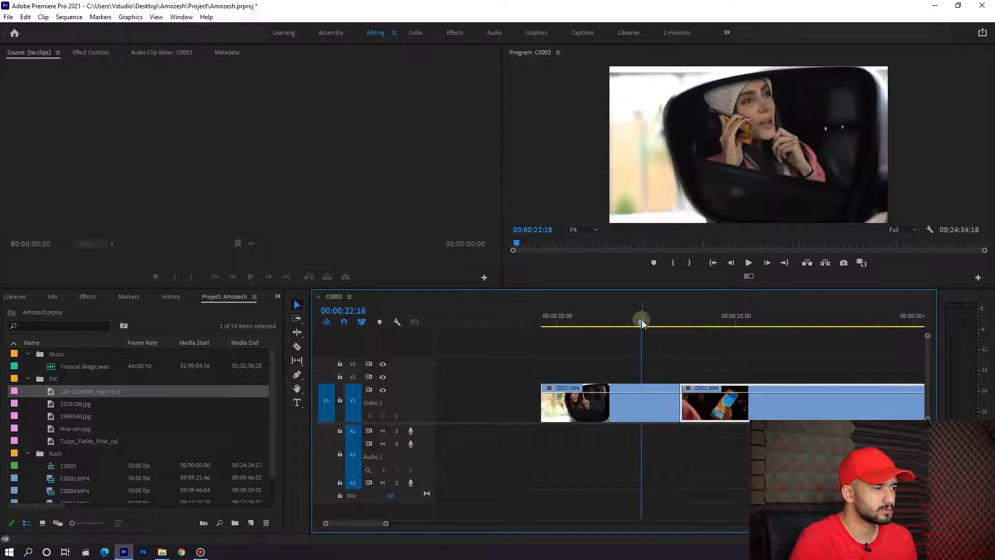
pyautogui.press('space')
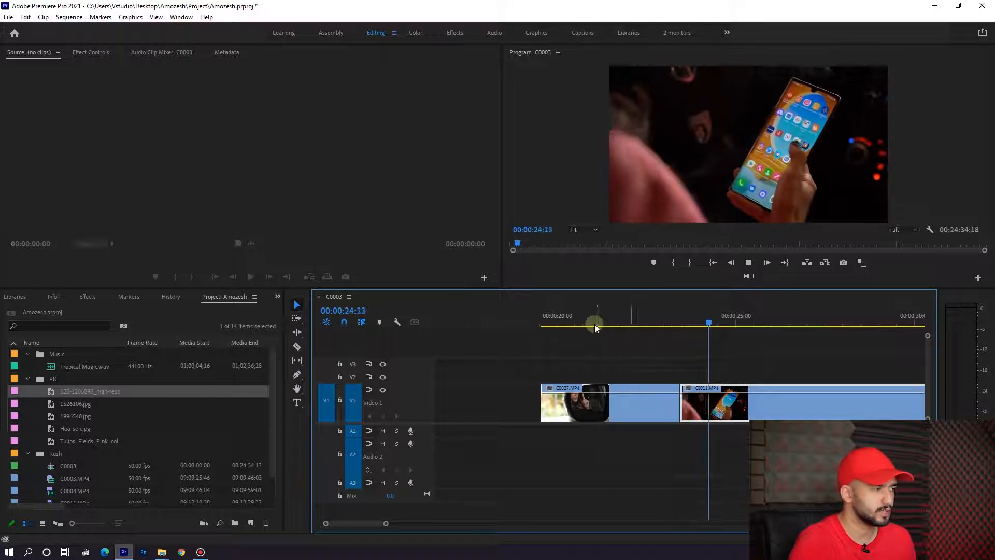
pyautogui.press('space')
# Try the Rolling Edit tool on the cut between C0027.MP4 and C0011.MP4, undo it, and return to the Selection tool.
pyautogui.click(297, 331)
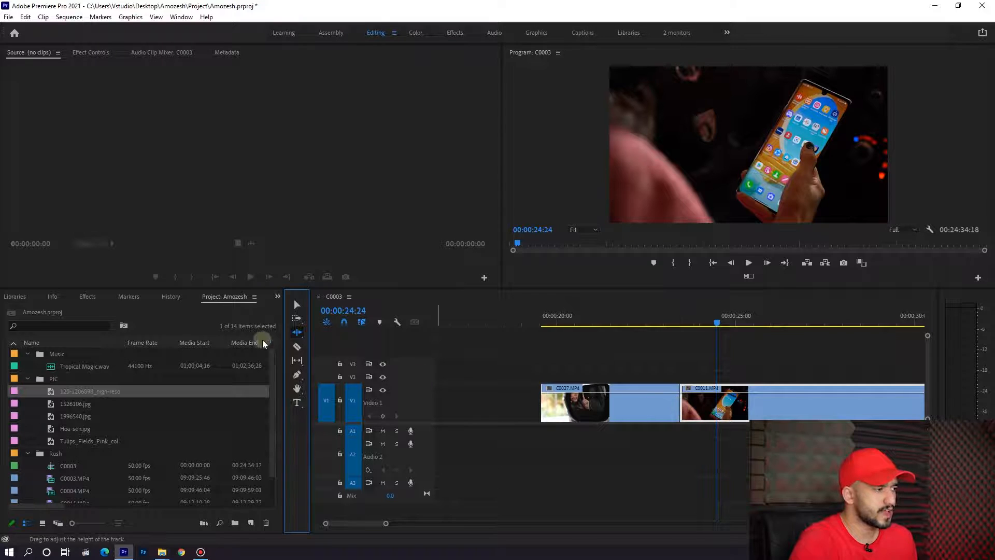
pyautogui.moveTo(297, 332); pyautogui.dragTo(345, 342)
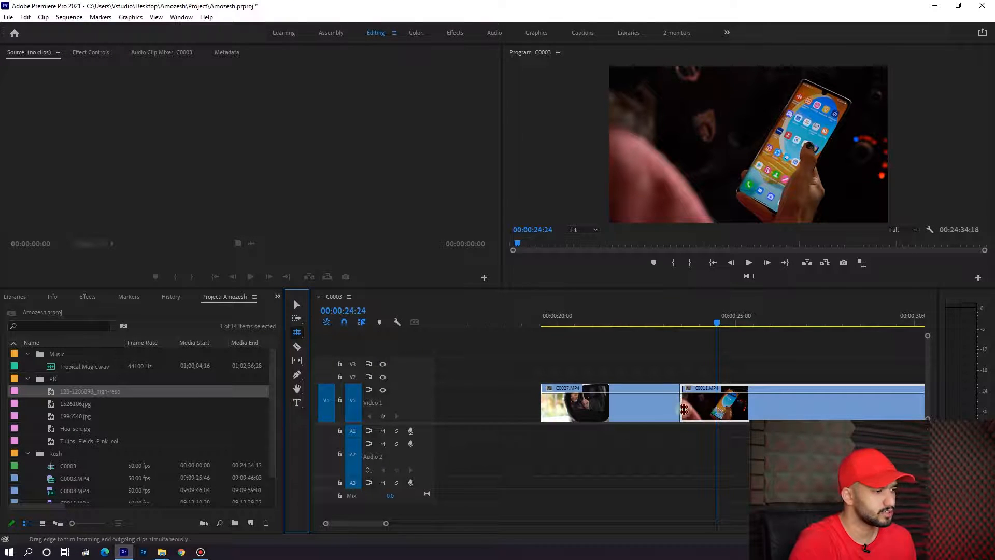
pyautogui.moveTo(680, 402)
pyautogui.mouseDown()
pyautogui.moveTo(660, 403)
pyautogui.moveTo(753, 418)
pyautogui.moveTo(676, 416)
pyautogui.mouseUp()
pyautogui.hotkey('ctrl', 'z')
pyautogui.hotkey('ctrl', 'z')
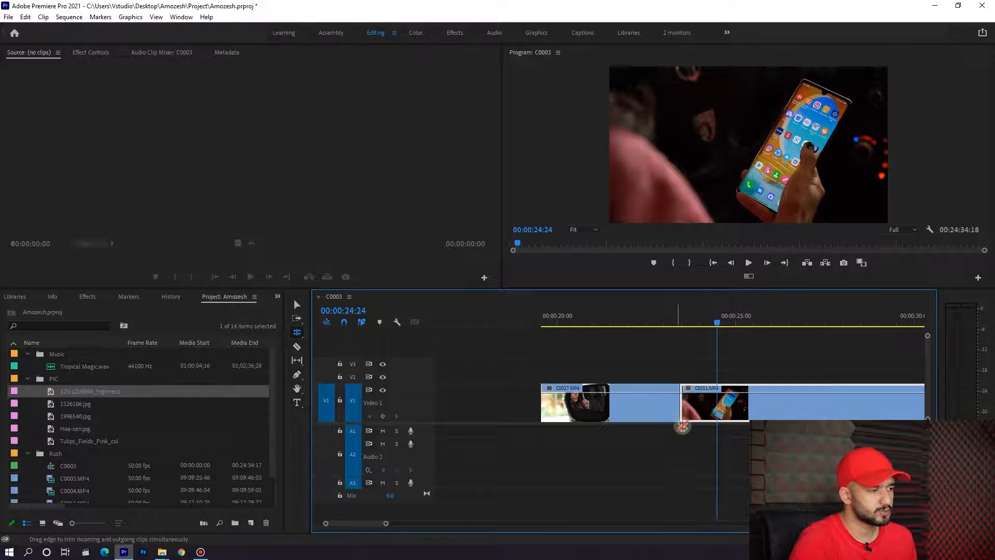
pyautogui.press('v')
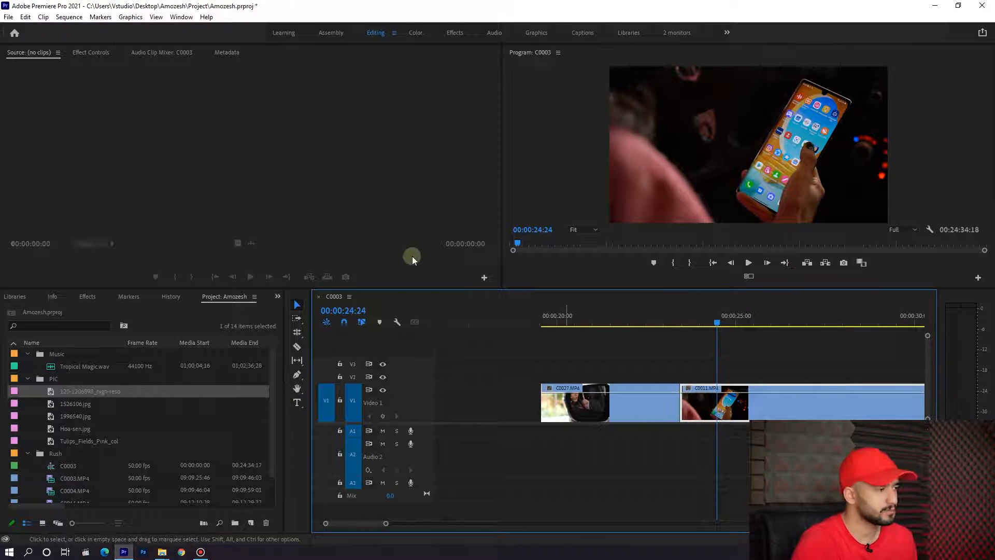
pyautogui.click(297, 306)
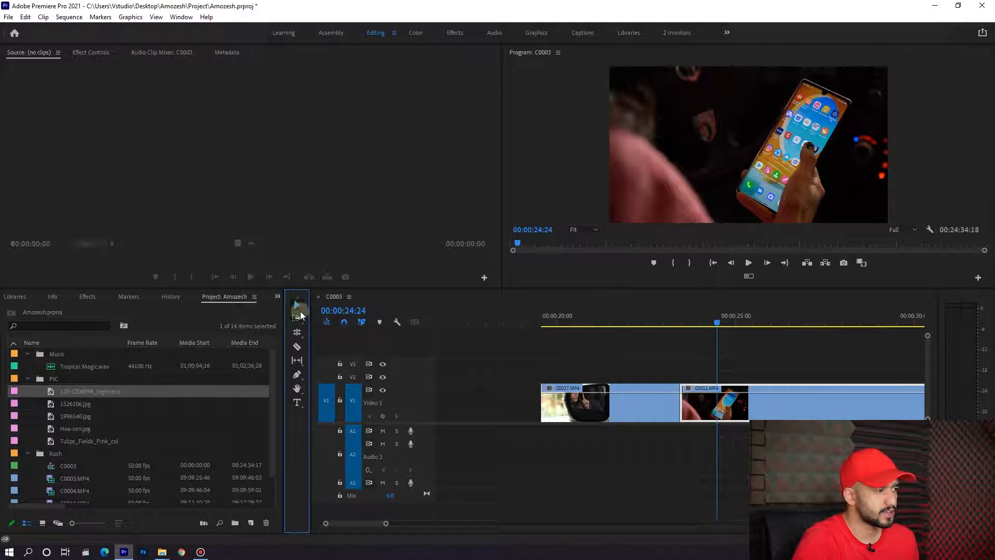
# Roll the cut between C0027.MP4 and C0011.MP4 forward in time to just past the playhead at 00:00:24:24.
pyautogui.click(668, 431)
pyautogui.press('-')
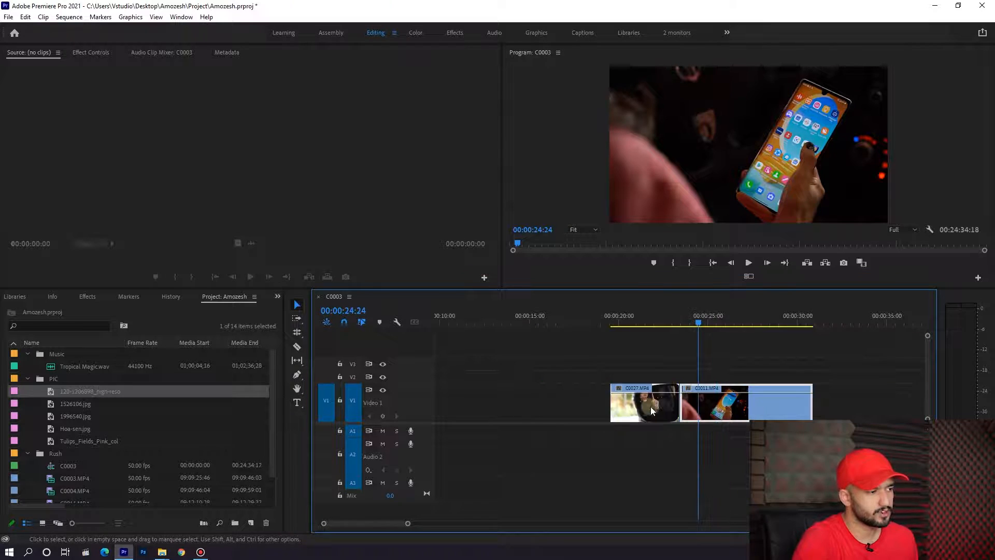
pyautogui.click(649, 405)
pyautogui.press('=')
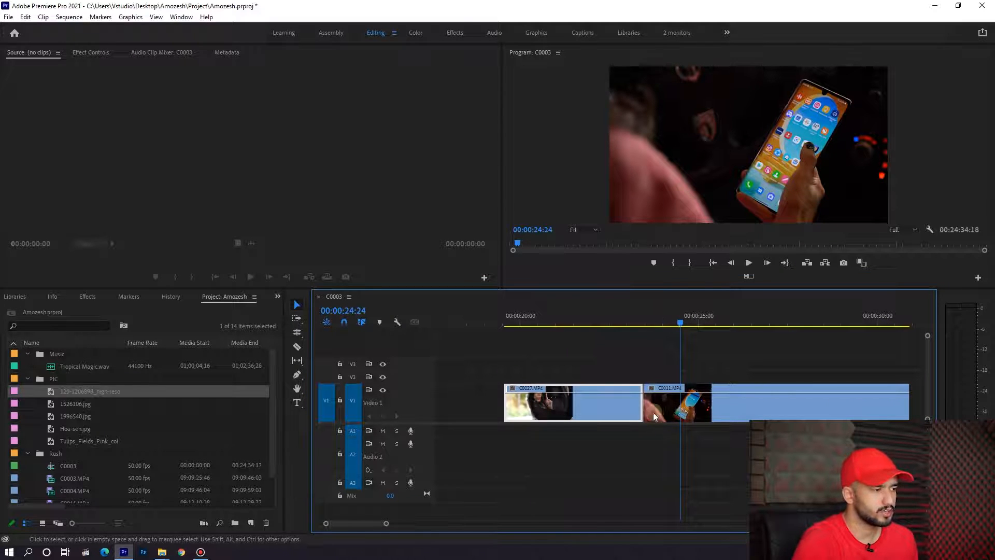
pyautogui.moveTo(644, 410); pyautogui.dragTo(716, 409)
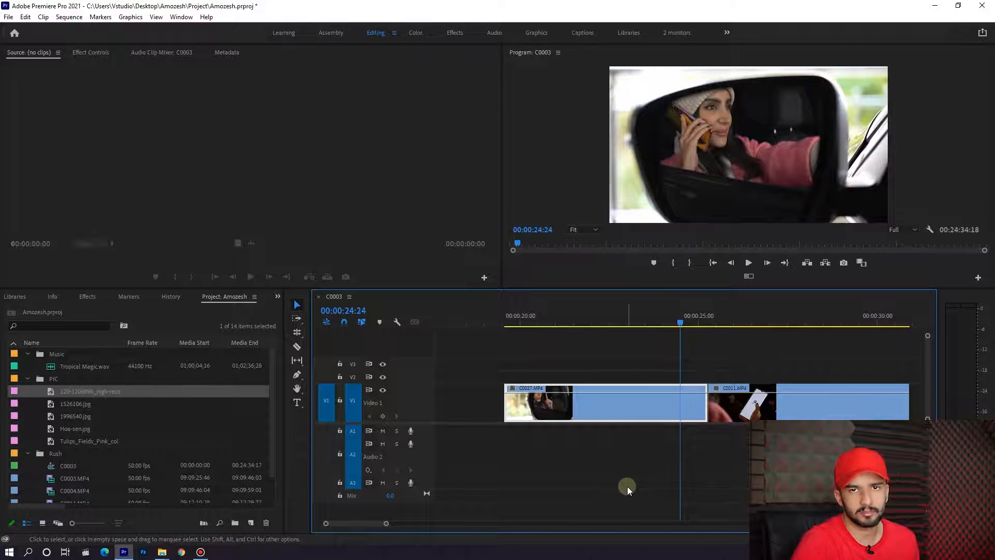
pyautogui.click(604, 343)
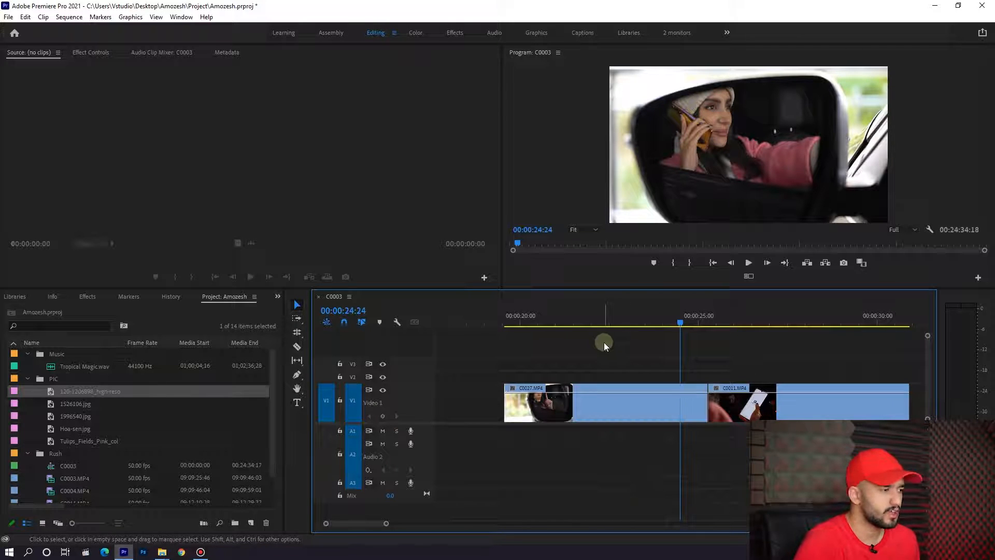
# Try the Track Select Forward tool to shift the clips from C0011.MP4 onward, undo it, and return to the Selection tool.
pyautogui.click(298, 317)
pyautogui.press('-')
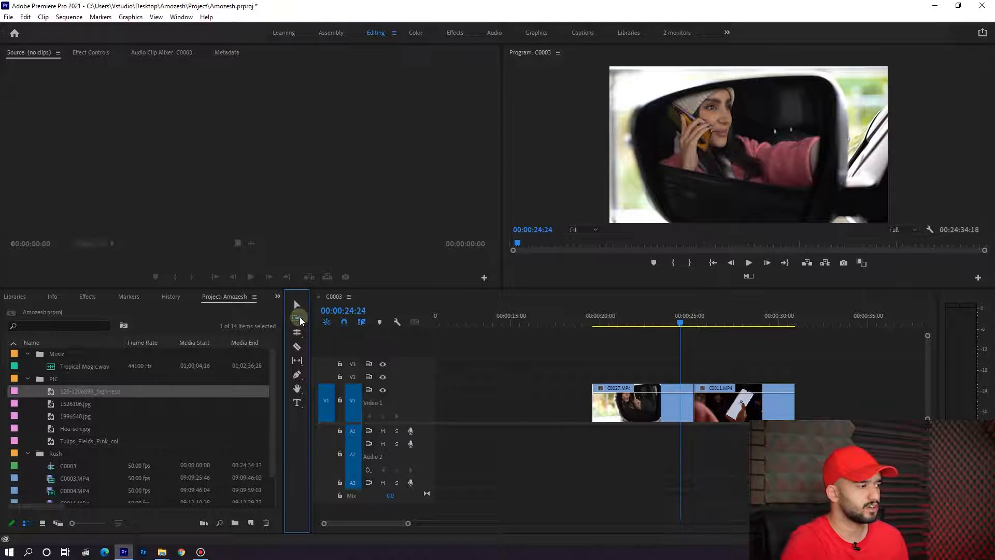
pyautogui.press('-')
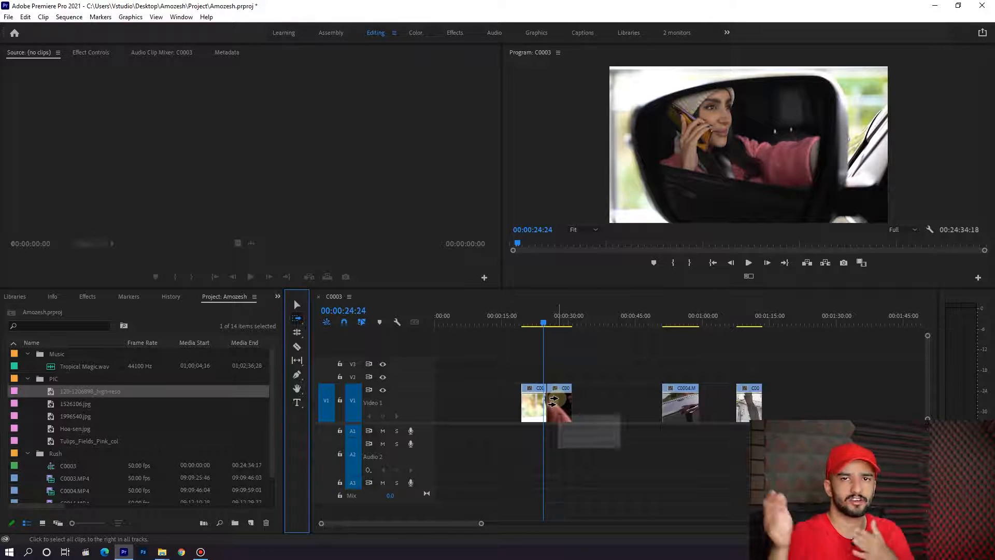
pyautogui.moveTo(553, 402); pyautogui.dragTo(617, 431)
pyautogui.hotkey('ctrl', 'z')
pyautogui.hotkey('ctrl', 'z')
pyautogui.press('v')
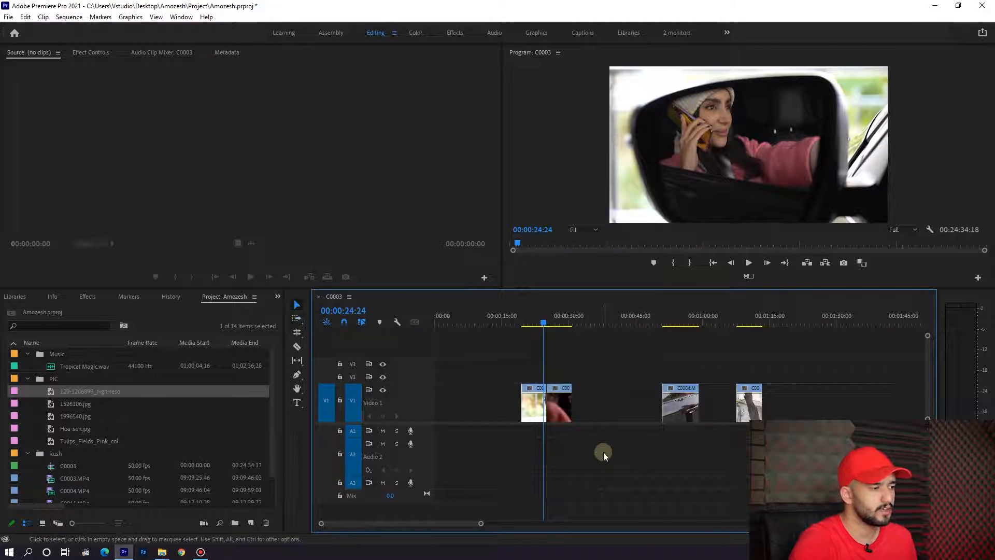
# Try selecting every clip after C0027.MP4 with the Selection tool and moving them forward in time together, and undo the move.
pyautogui.press('-')
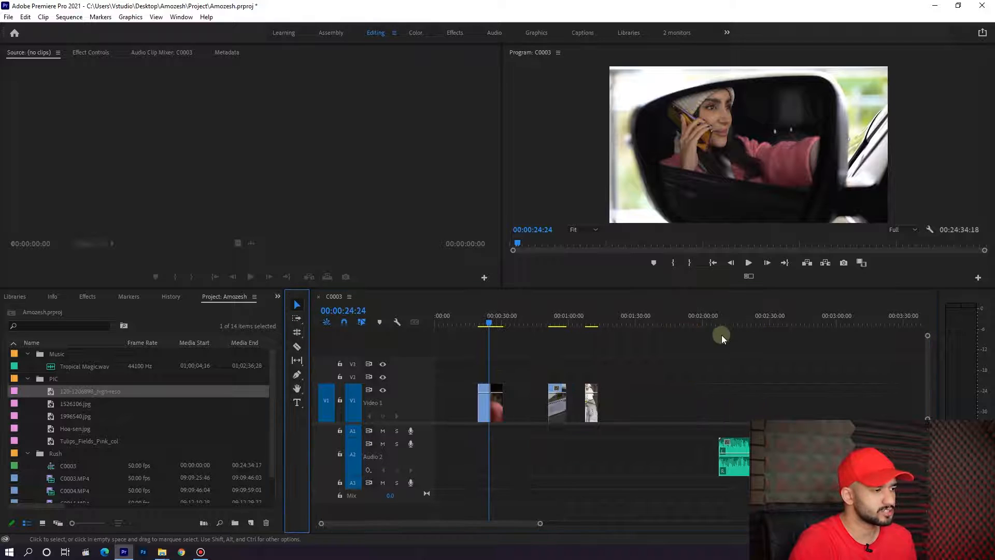
pyautogui.moveTo(800, 358); pyautogui.dragTo(493, 484)
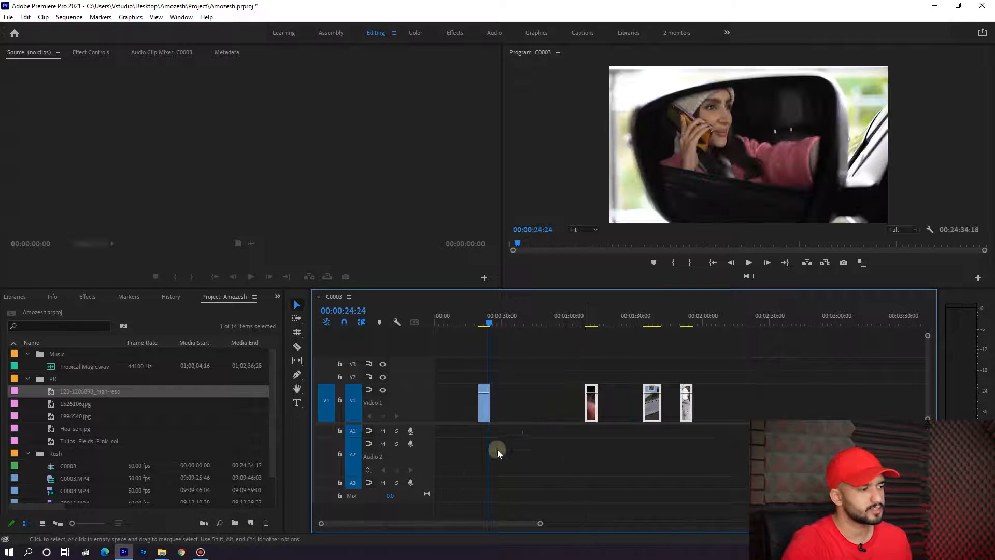
pyautogui.press('=')
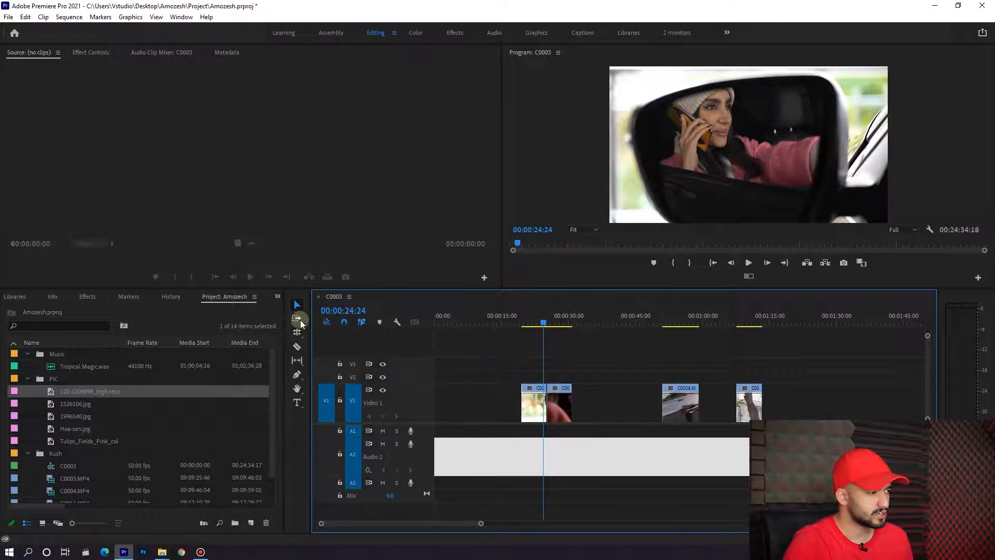
pyautogui.press('=')
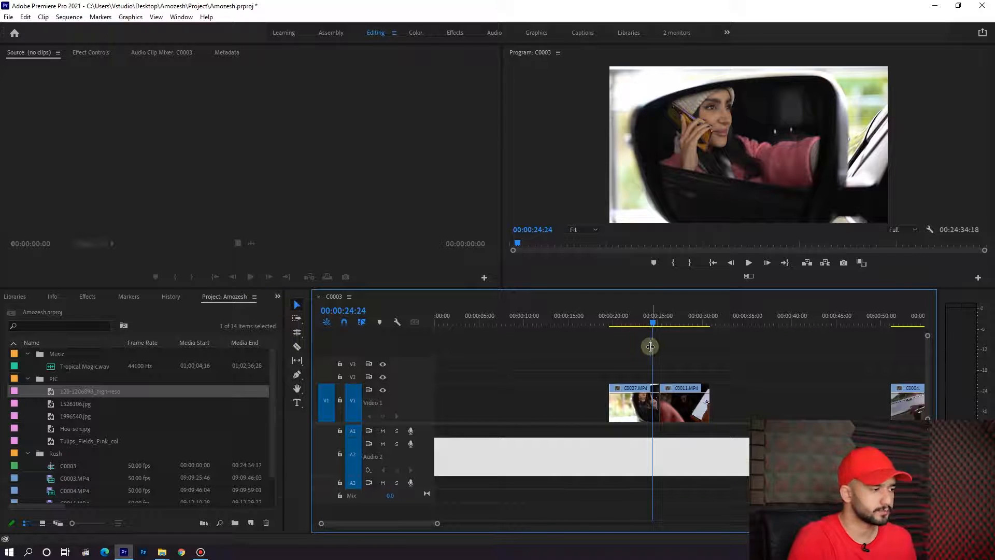
pyautogui.press('-')
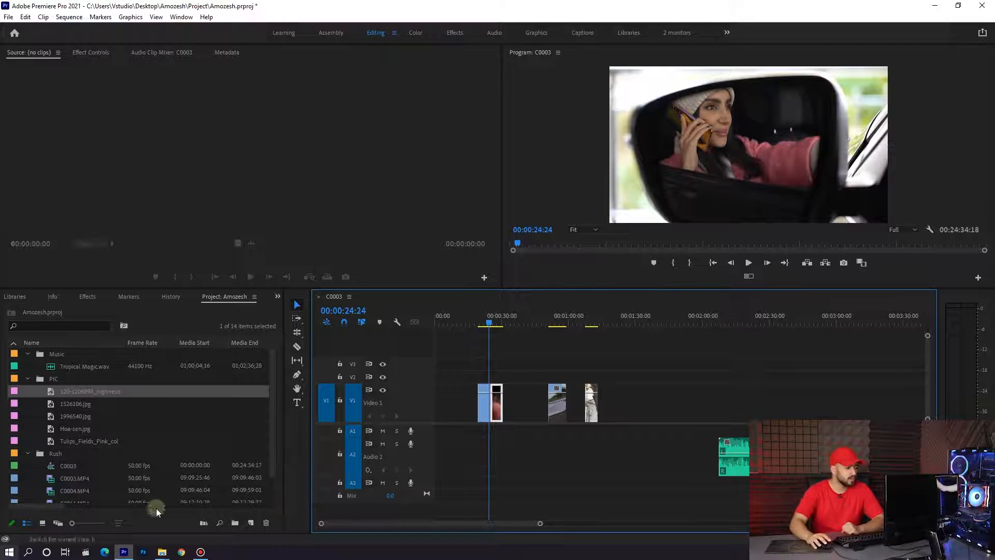
# Import 180607_B_003.mp4 from the Rush folder in File Explorer into the project's Rush bin.
pyautogui.click(162, 552)
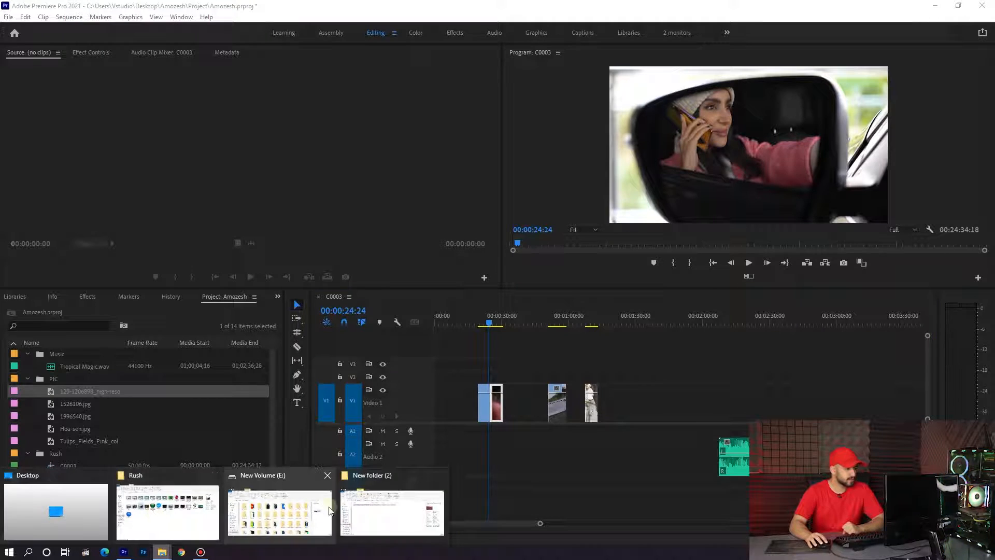
pyautogui.click(150, 518)
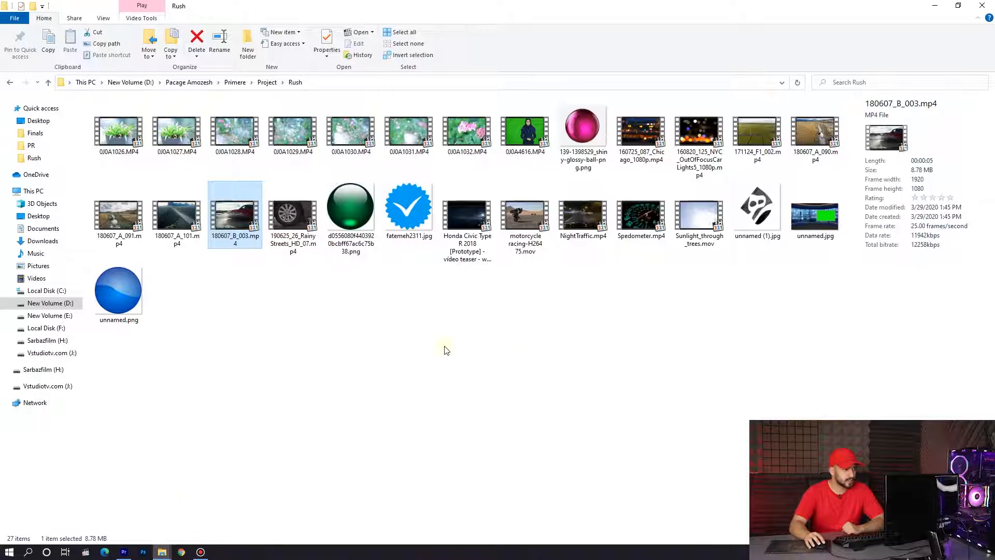
pyautogui.moveTo(235, 216); pyautogui.dragTo(151, 421)
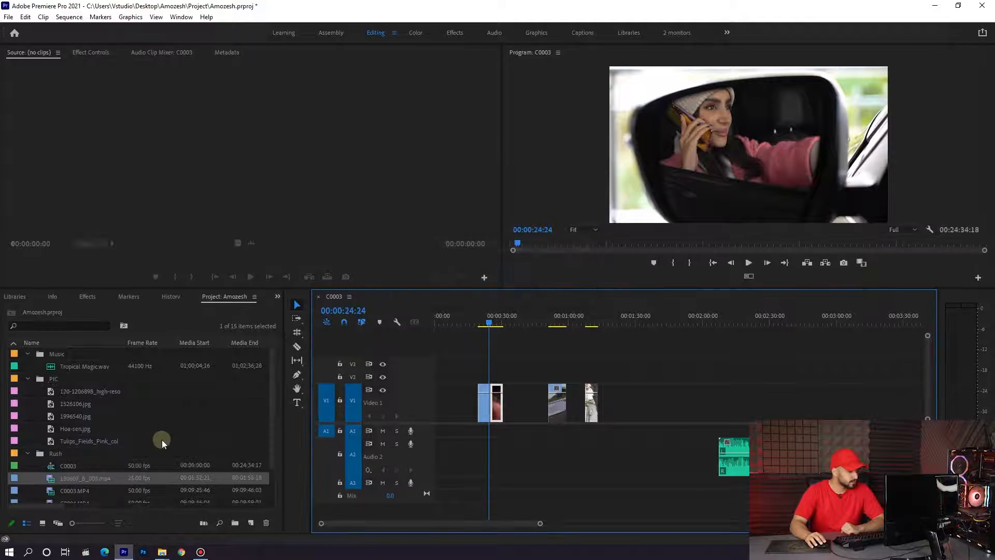
# Create a new sequence from the clip 180607_B_003.mp4 and show it enlarged in the timeline.
pyautogui.click(61, 440)
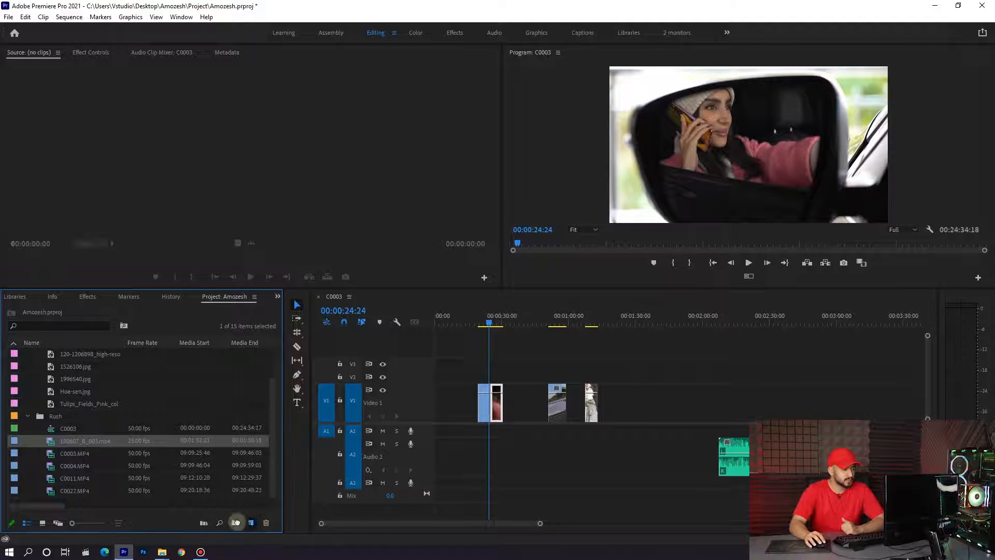
pyautogui.rightClick(89, 443)
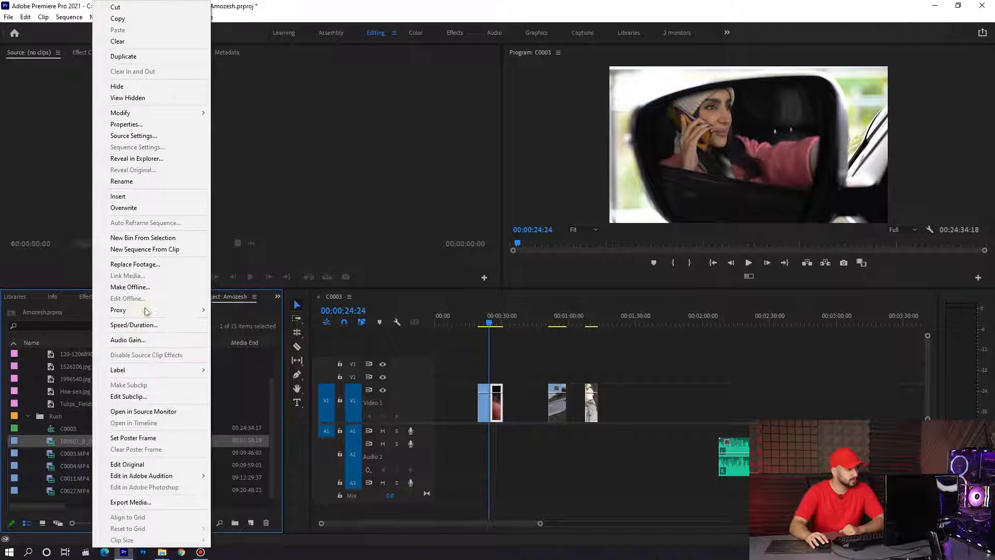
pyautogui.click(124, 249)
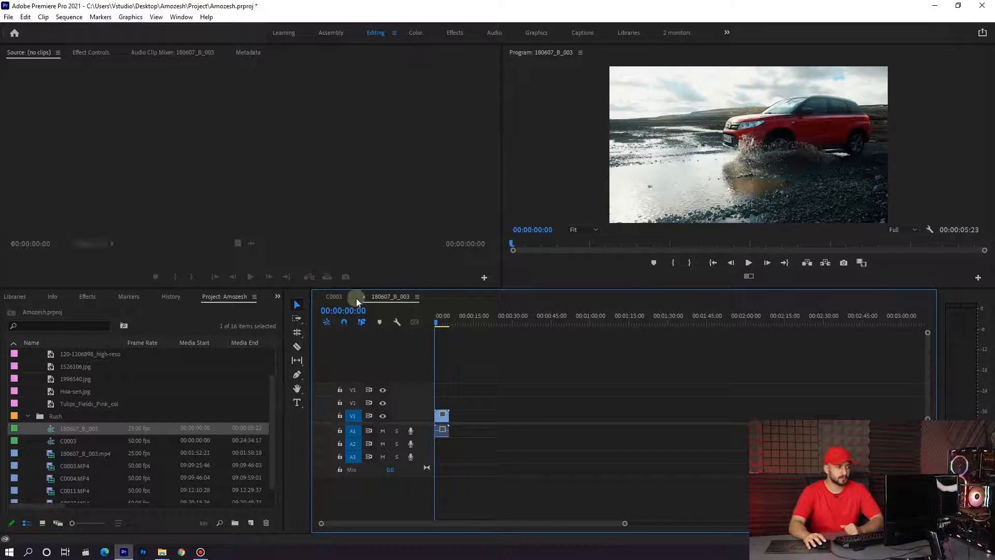
pyautogui.click(339, 296)
pyautogui.click(386, 298)
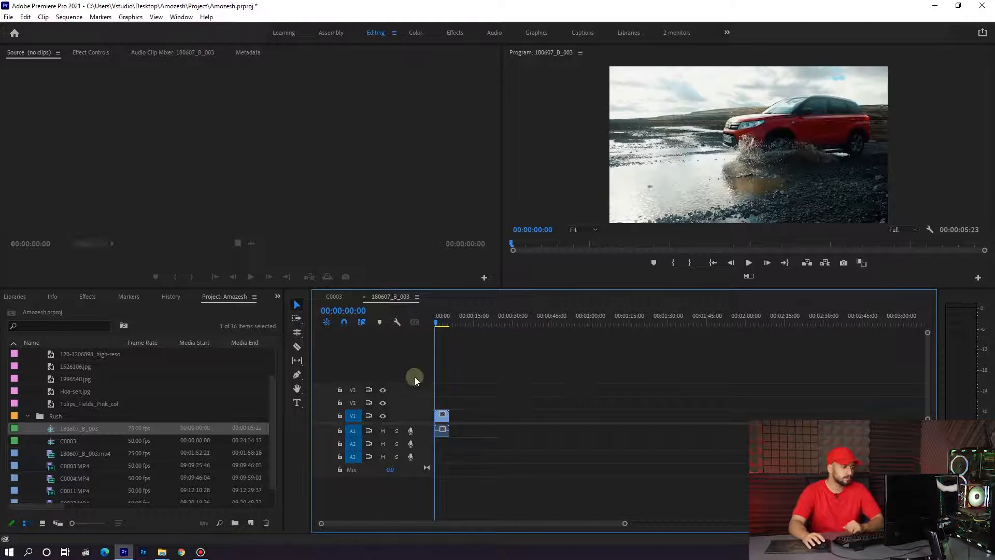
pyautogui.press('=')
pyautogui.press('=')
pyautogui.press('=')
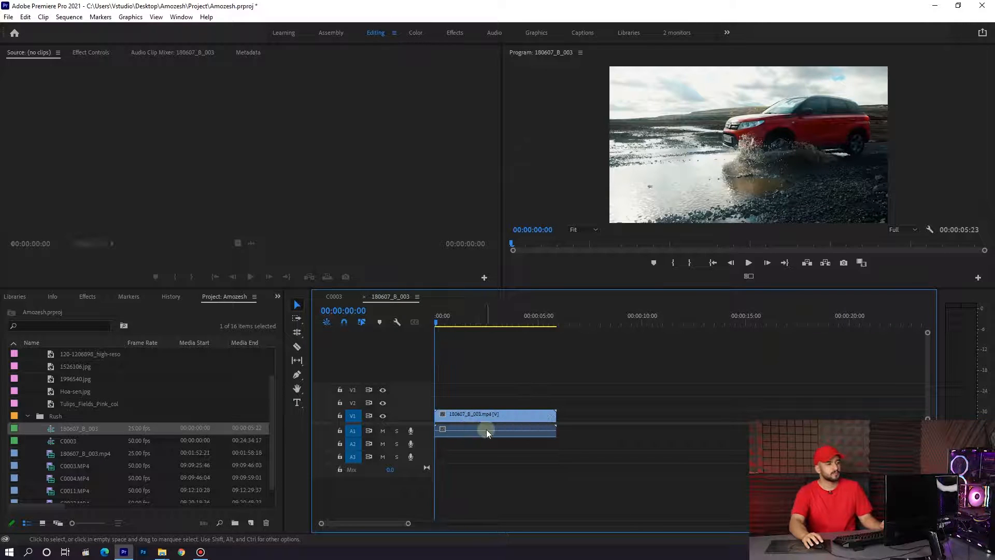
# Unlink the audio and video of 180607_B_003.mp4 and delete the audio from track A1.
pyautogui.rightClick(454, 415)
pyautogui.click(489, 193)
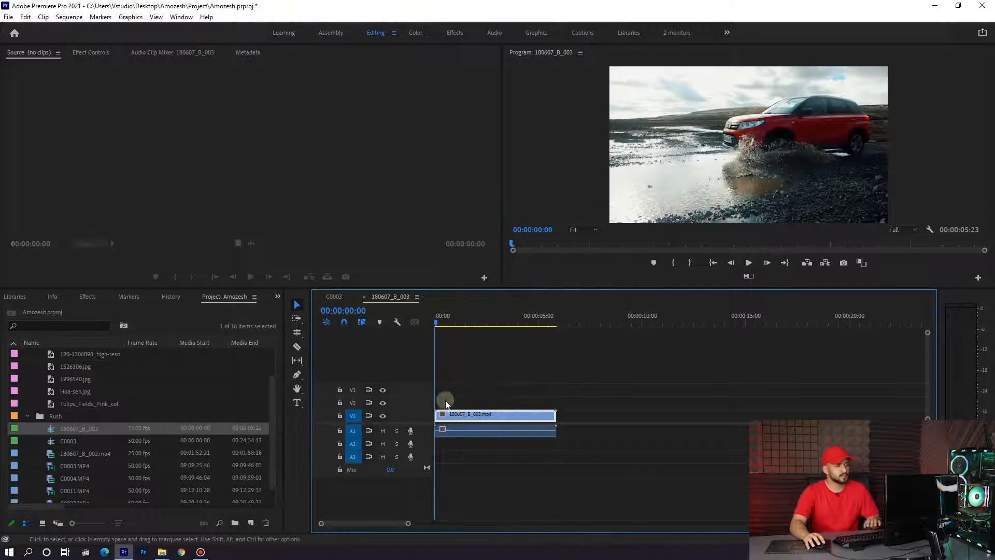
pyautogui.click(455, 438)
pyautogui.press('Delete')
# Move the clip on track V1 to start at about 4 seconds and place the playhead at 00:00:06:18.
pyautogui.moveTo(463, 421); pyautogui.dragTo(547, 420)
pyautogui.moveTo(527, 324)
pyautogui.mouseDown()
pyautogui.moveTo(574, 325)
pyautogui.moveTo(517, 326)
pyautogui.moveTo(544, 323)
pyautogui.mouseUp()
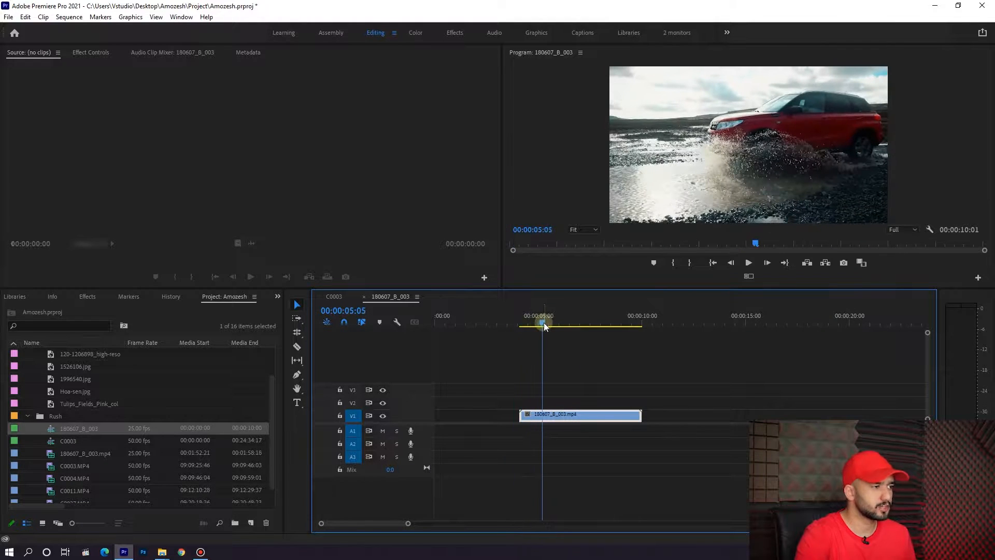
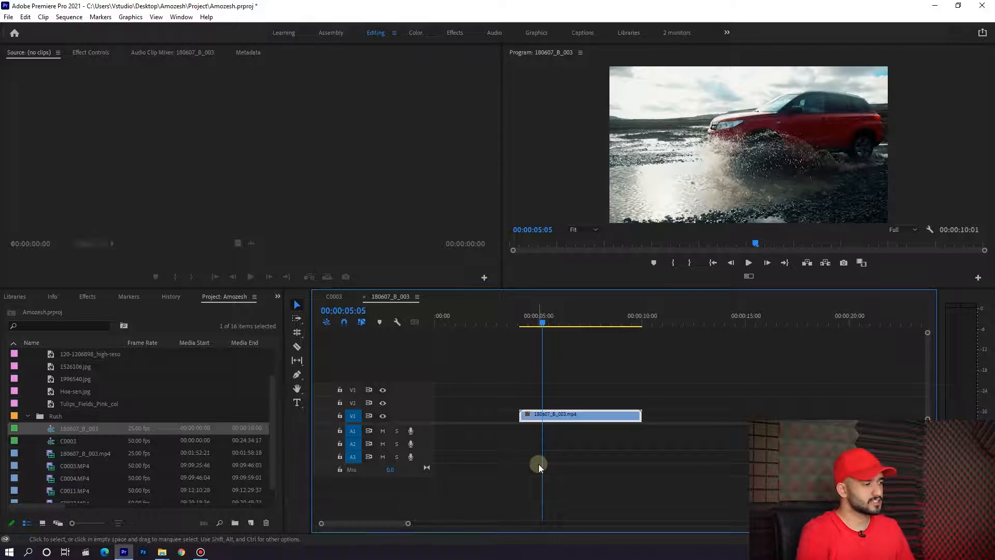
pyautogui.moveTo(408, 523); pyautogui.dragTo(615, 516)
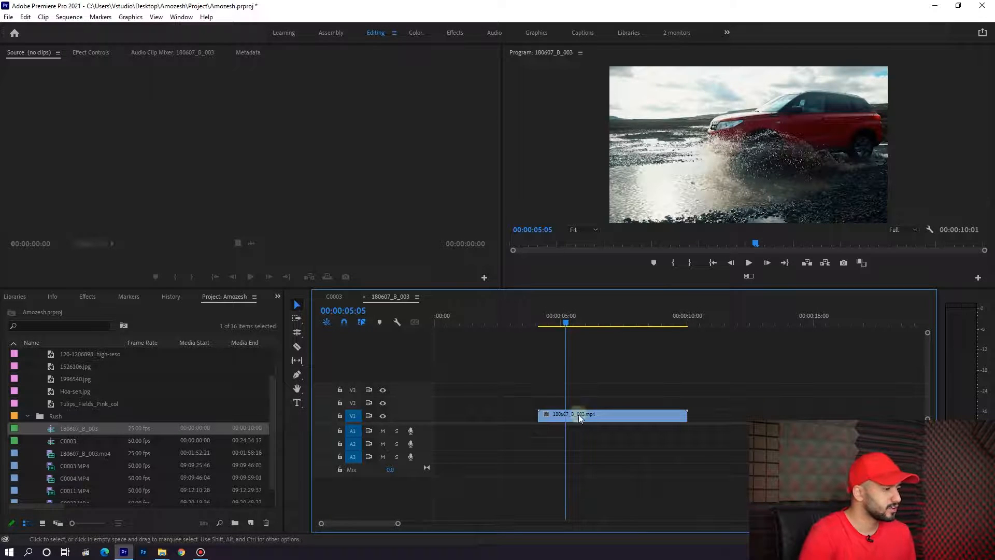
pyautogui.click(604, 321)
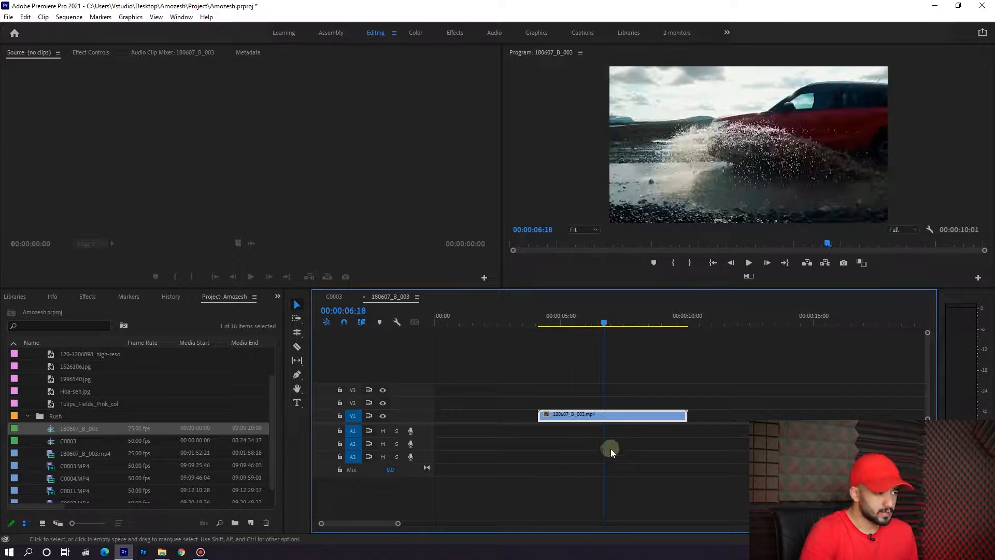
# Set the speed of clip 180607_B_003.mp4 on track V1 to 300%.
pyautogui.rightClick(598, 417)
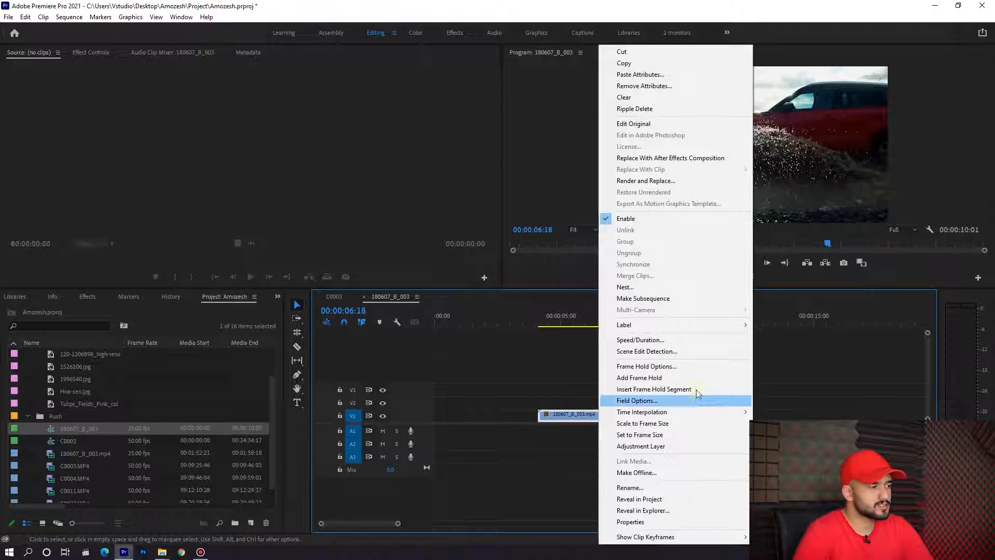
pyautogui.click(637, 340)
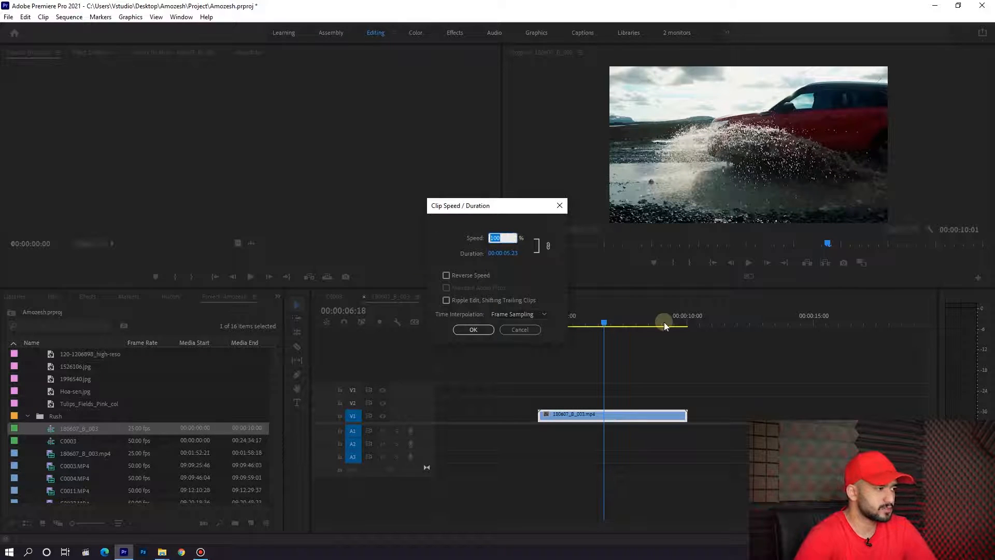
pyautogui.press('Return')
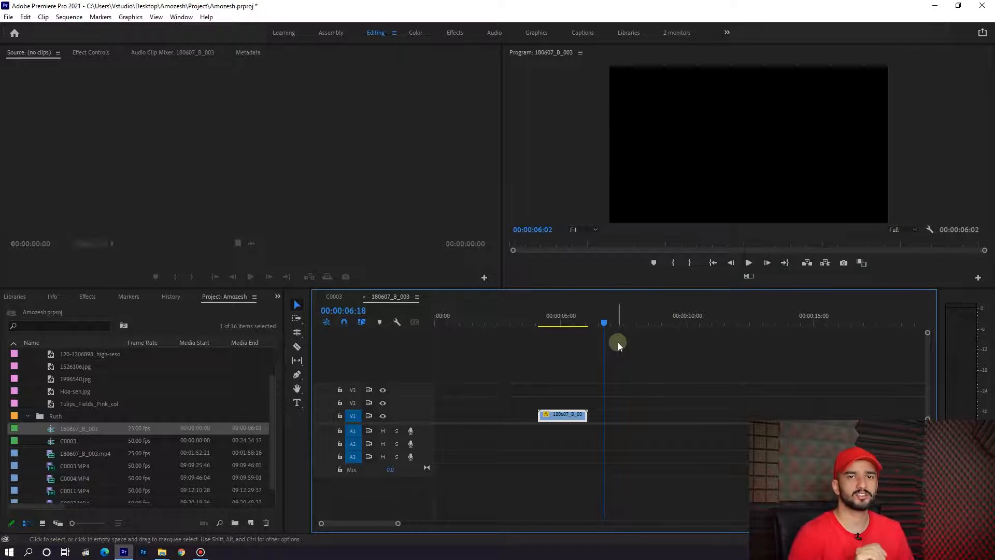
# Play the sped-up clip from its beginning, replaying it from 00:00:04:07 in a closer timeline view.
pyautogui.click(533, 320)
pyautogui.press('space')
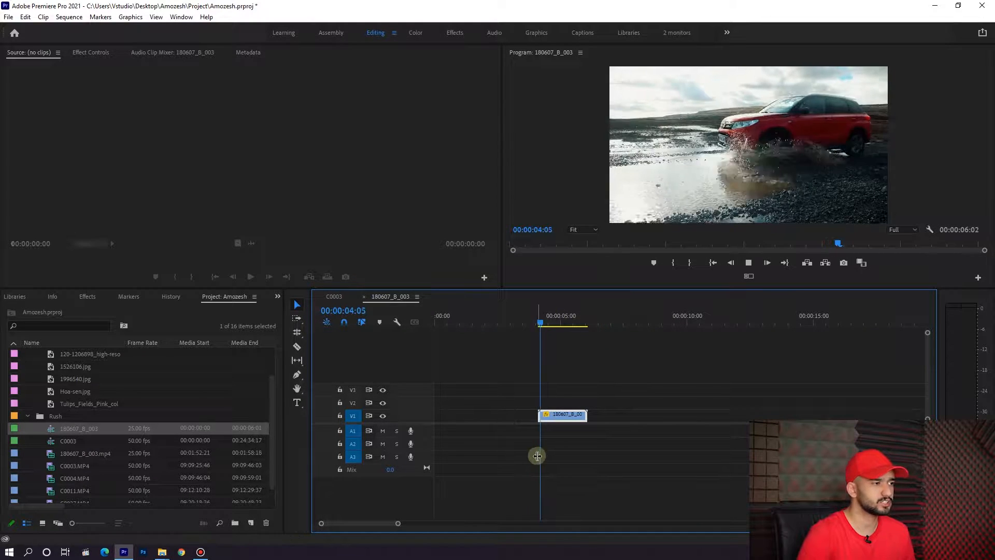
pyautogui.press('=')
pyautogui.moveTo(652, 324); pyautogui.dragTo(630, 323)
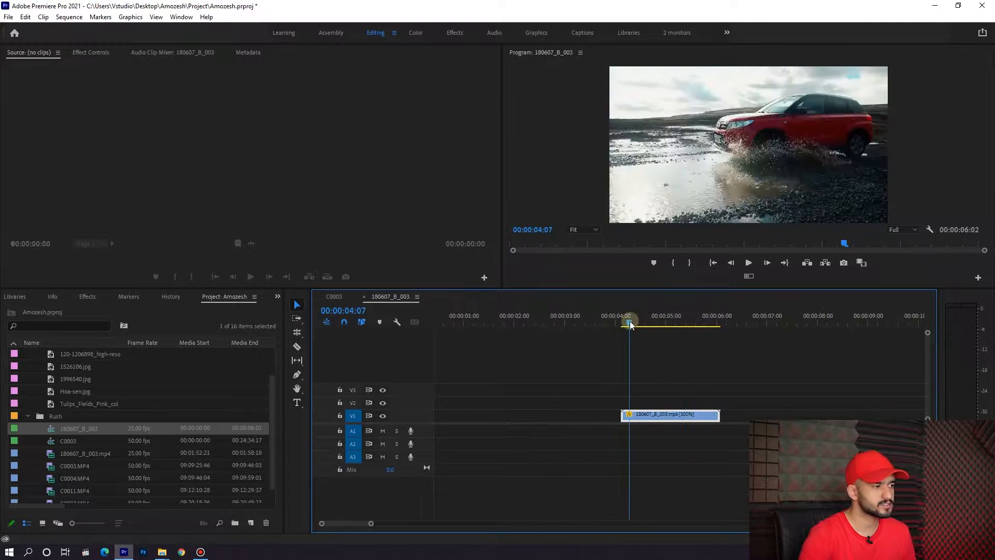
pyautogui.press('space')
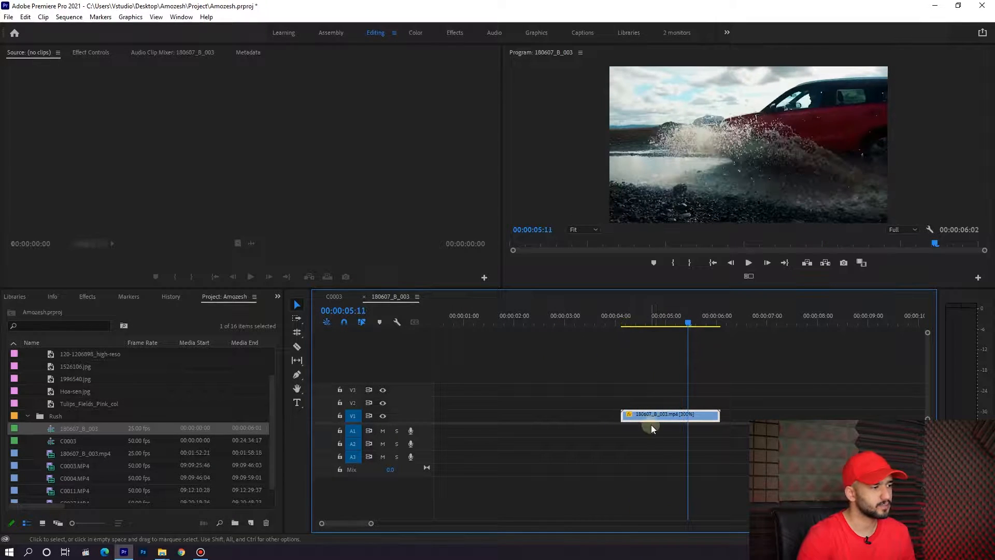
# Undo the clip's speed change to 300%.
pyautogui.rightClick(662, 418)
pyautogui.click(621, 359)
pyautogui.hotkey('ctrl', 'z')
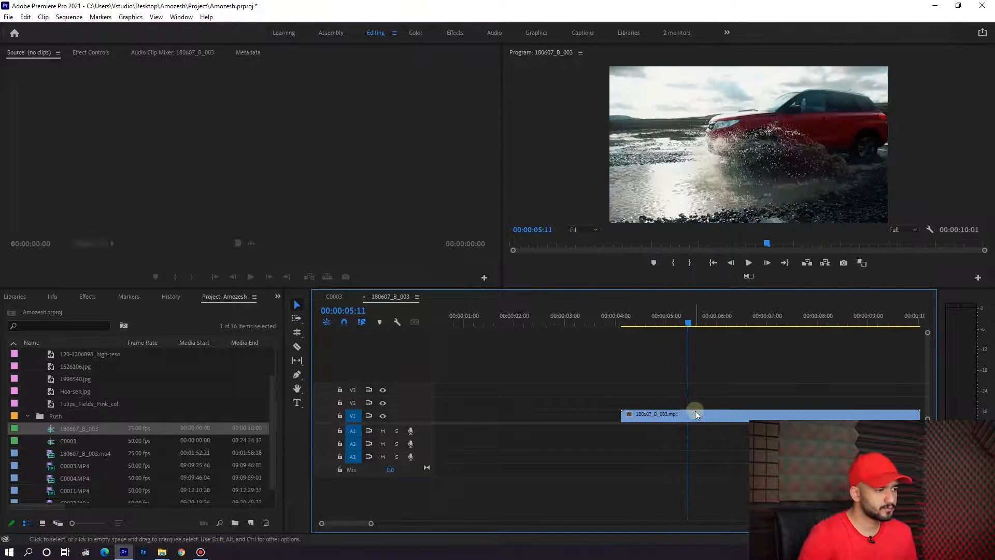
# Set the speed of clip 180607_B_003.mp4 to 50% and play the slowed clip from 00:00:05:11.
pyautogui.rightClick(698, 414)
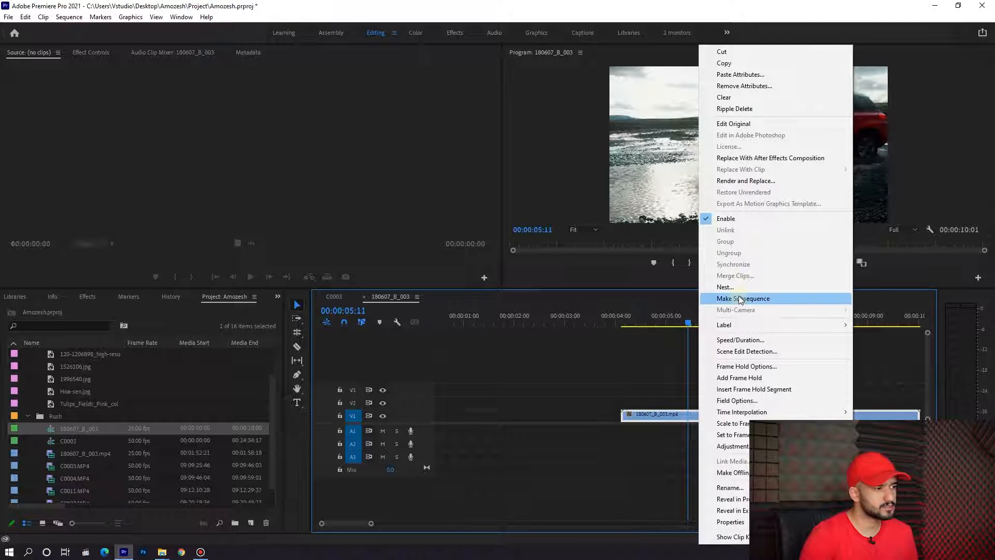
pyautogui.click(740, 340)
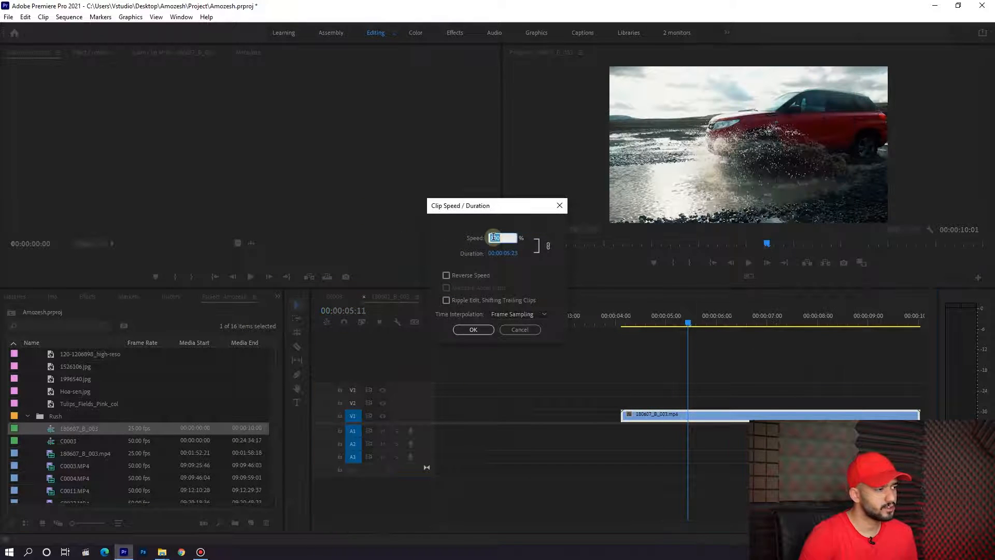
pyautogui.write('50')
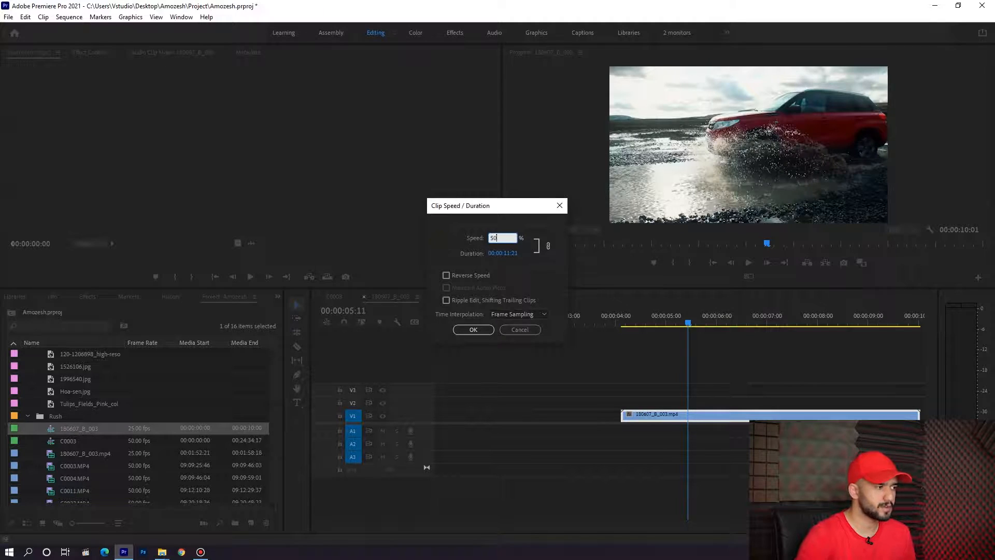
pyautogui.press('Return')
pyautogui.press('-')
pyautogui.press('-')
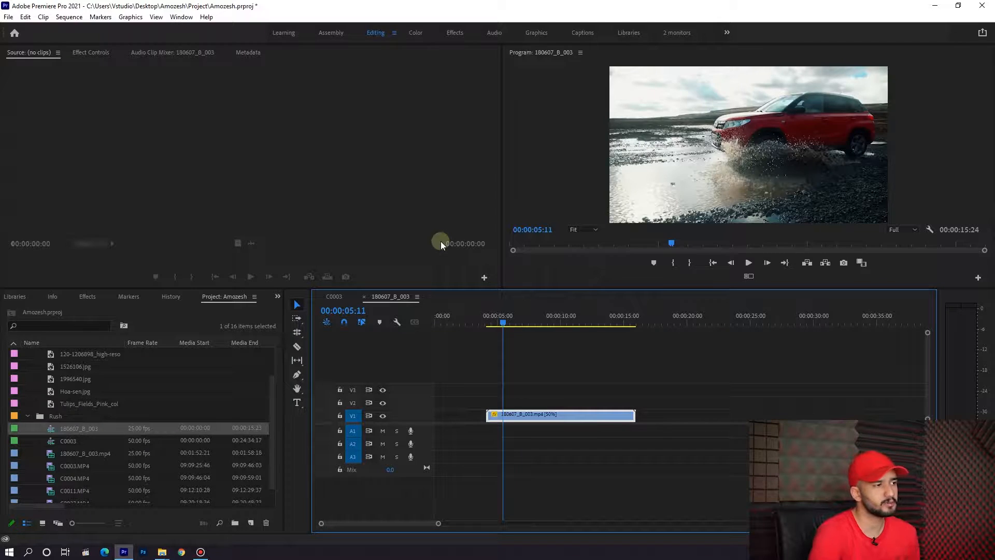
pyautogui.press('space')
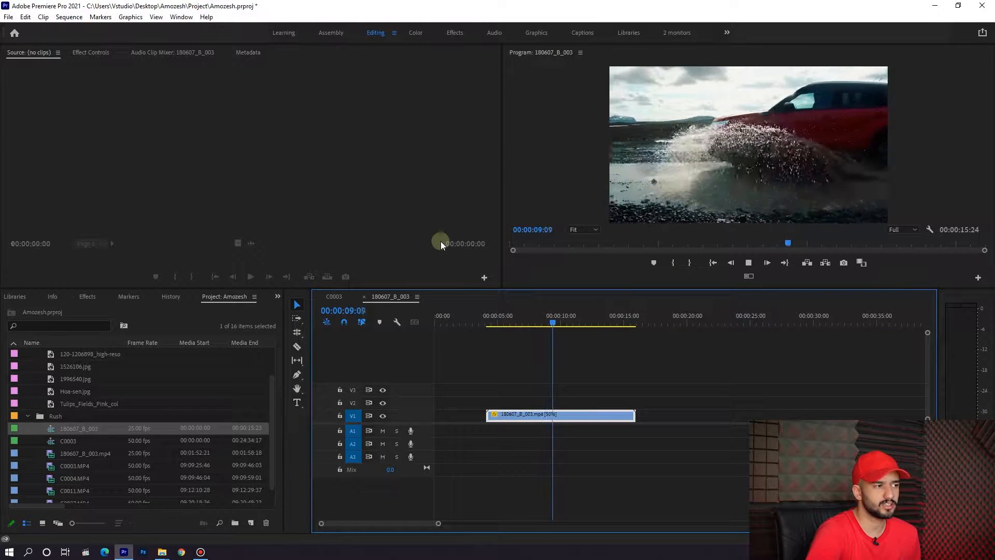
pyautogui.press('space')
# Open the properties of clip 180607_B_003.mp4 on track V1 to check its frame rate.
pyautogui.click(577, 412)
pyautogui.rightClick(577, 412)
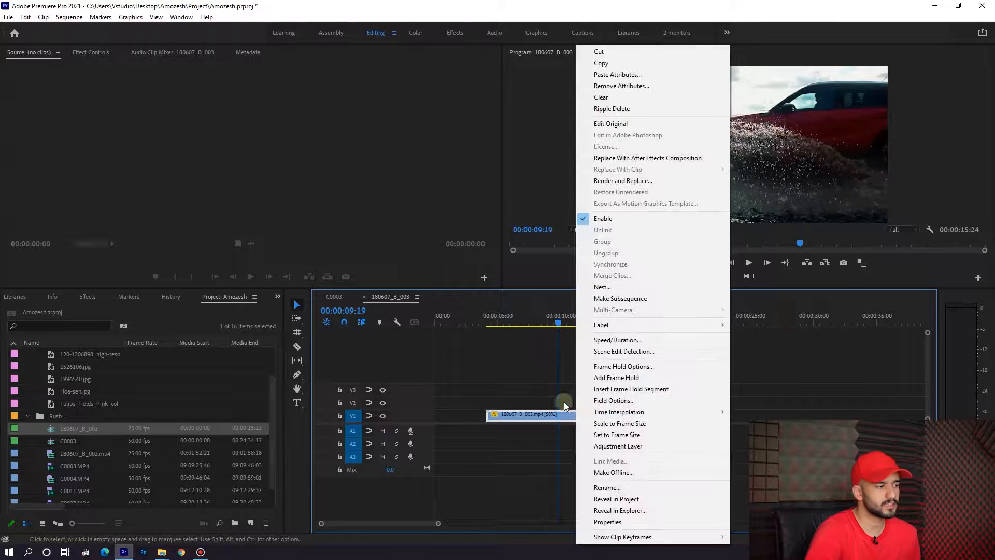
pyautogui.click(611, 510)
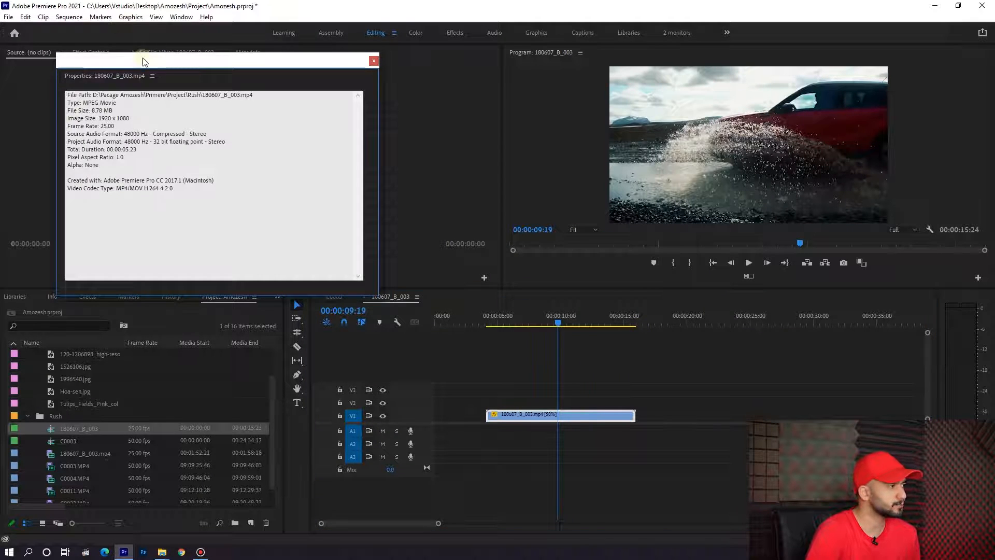
# Highlight the frame rate in the properties of clip 180607_B_003.mp4 and close the properties window.
pyautogui.moveTo(429, 183); pyautogui.dragTo(380, 180)
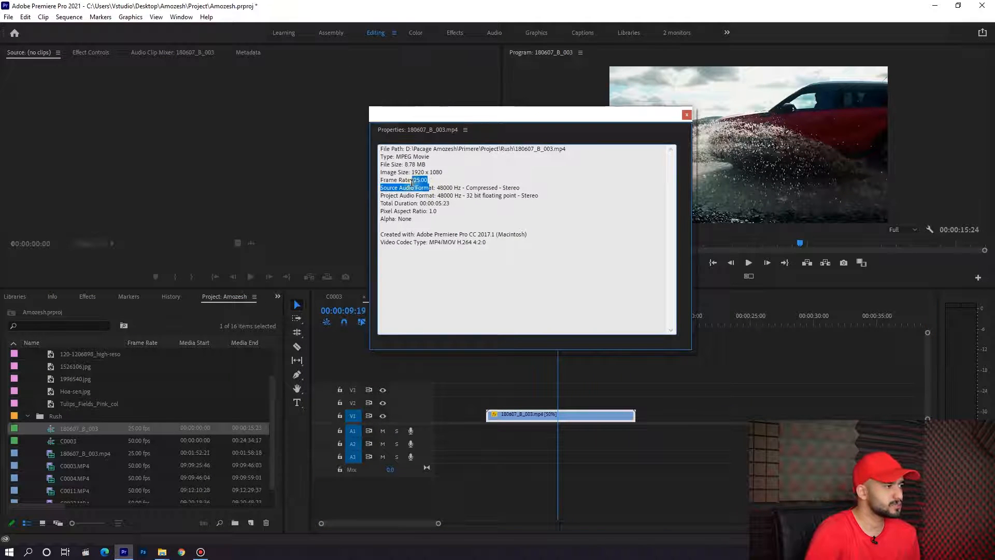
pyautogui.click(510, 193)
pyautogui.click(687, 115)
# Play the slowed clip from near its beginning and undo its 50% speed change.
pyautogui.click(496, 316)
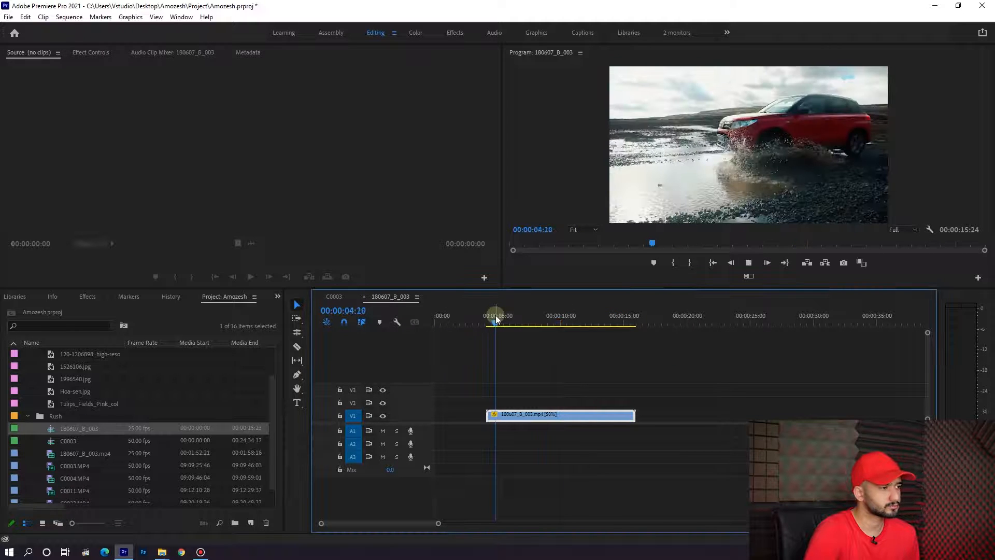
pyautogui.press('space')
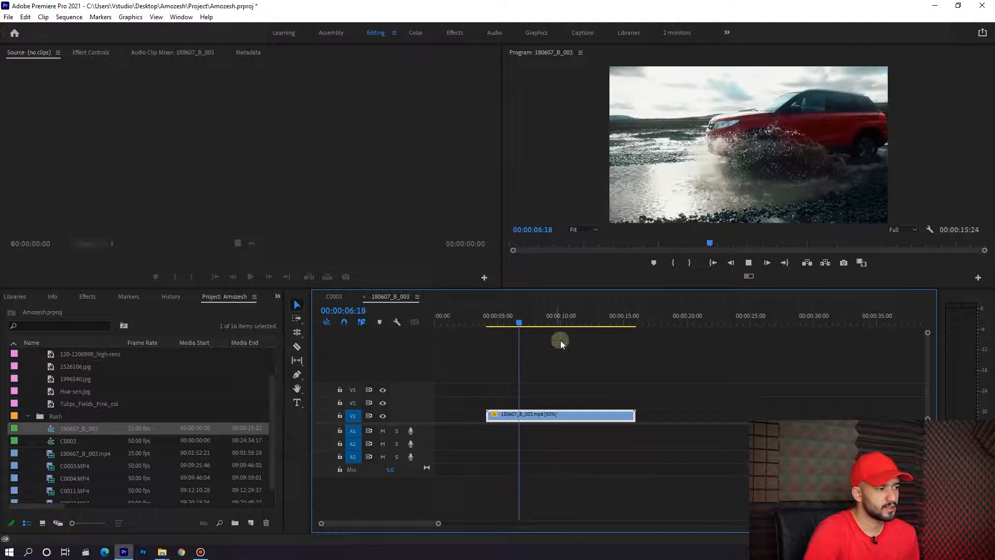
pyautogui.press('space')
pyautogui.click(553, 418)
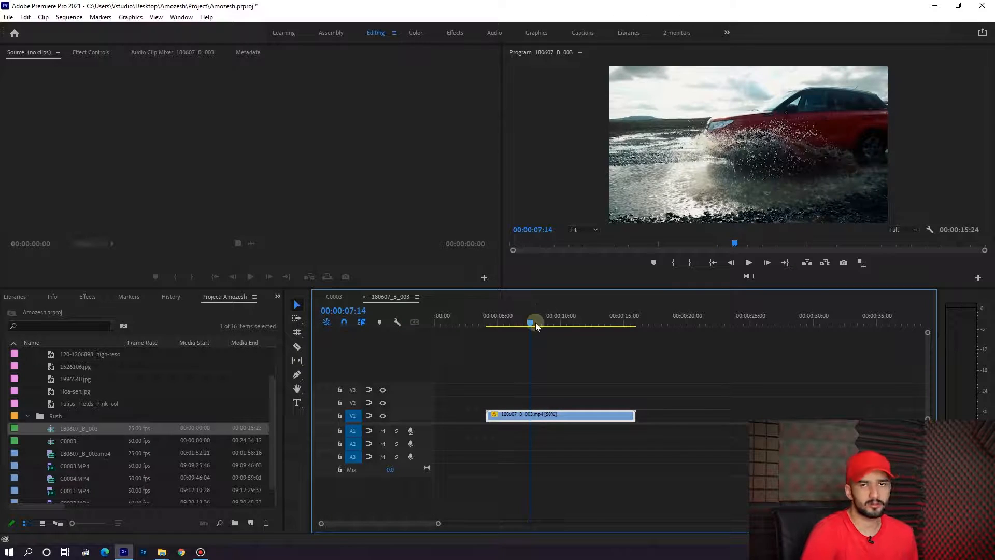
pyautogui.hotkey('ctrl', 'z')
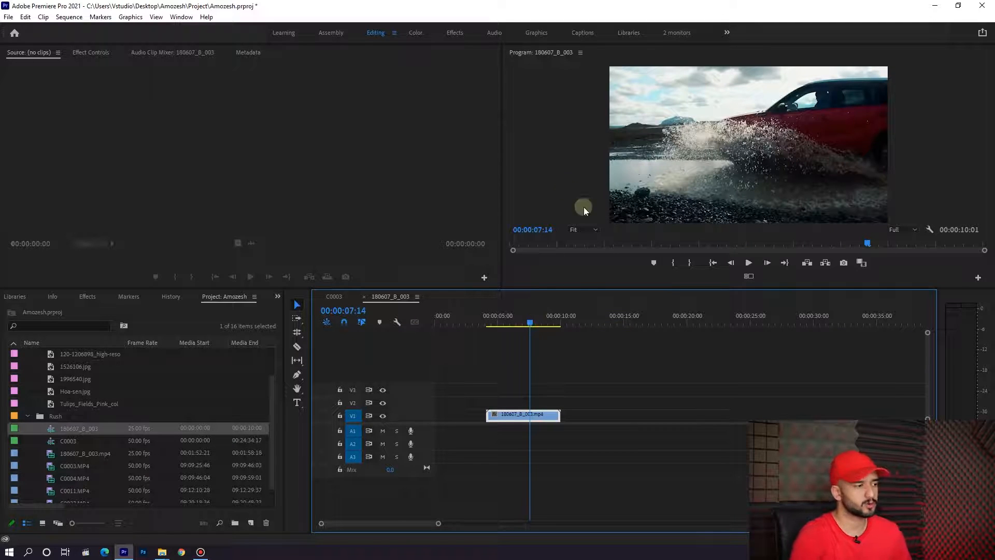
# Expand track V1 and cut clip 180607_B_003.mp4 at 00:00:05:15.
pyautogui.click(505, 321)
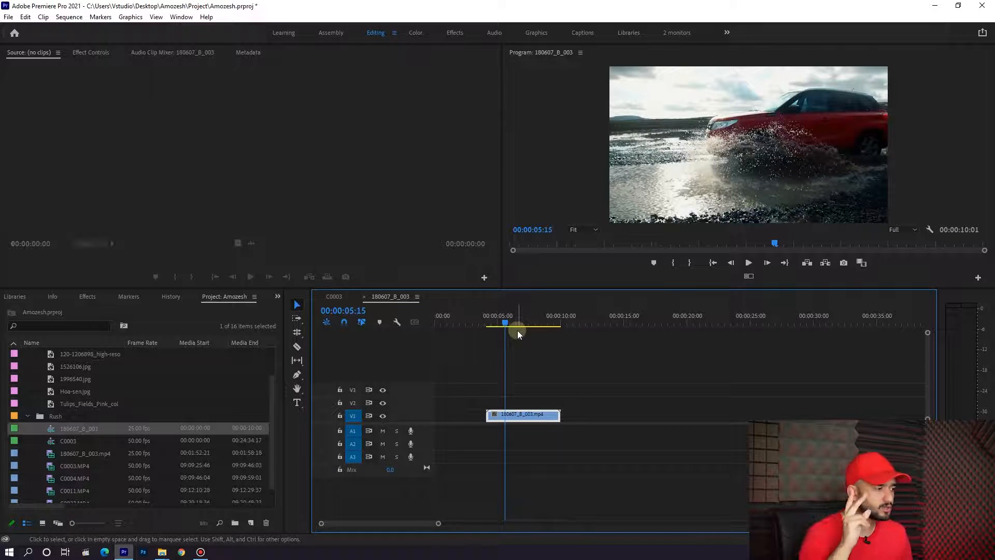
pyautogui.doubleClick(421, 415)
pyautogui.press('=')
pyautogui.press('=')
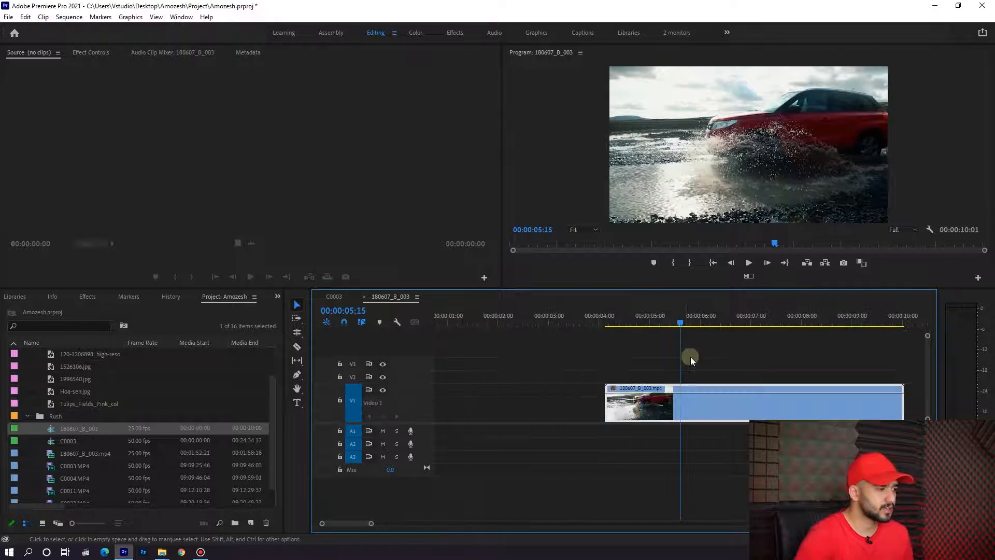
pyautogui.hotkey('ctrl', 'k')
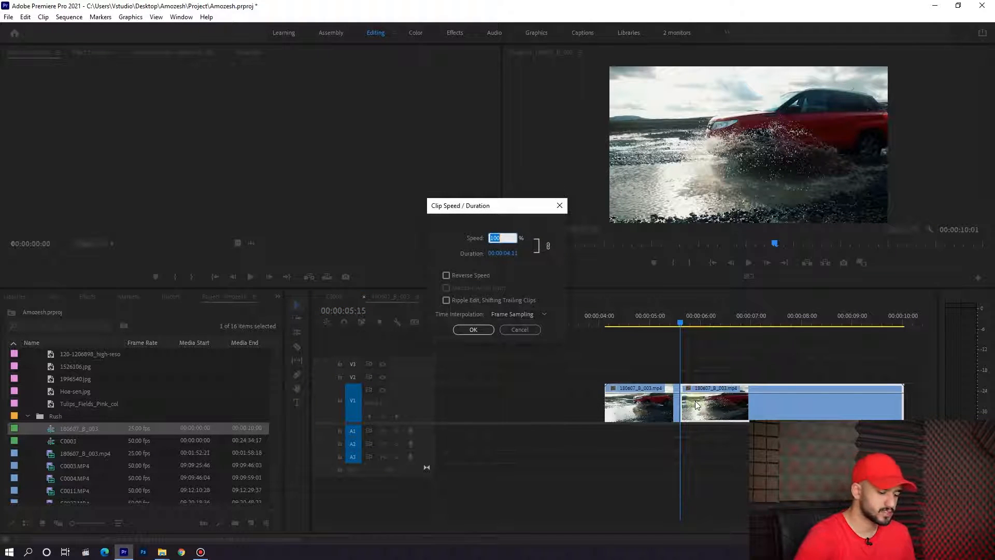
# Set the speed of the part after the cut to 300% and play across the cut from about 00:00:05:00.
pyautogui.write('300')
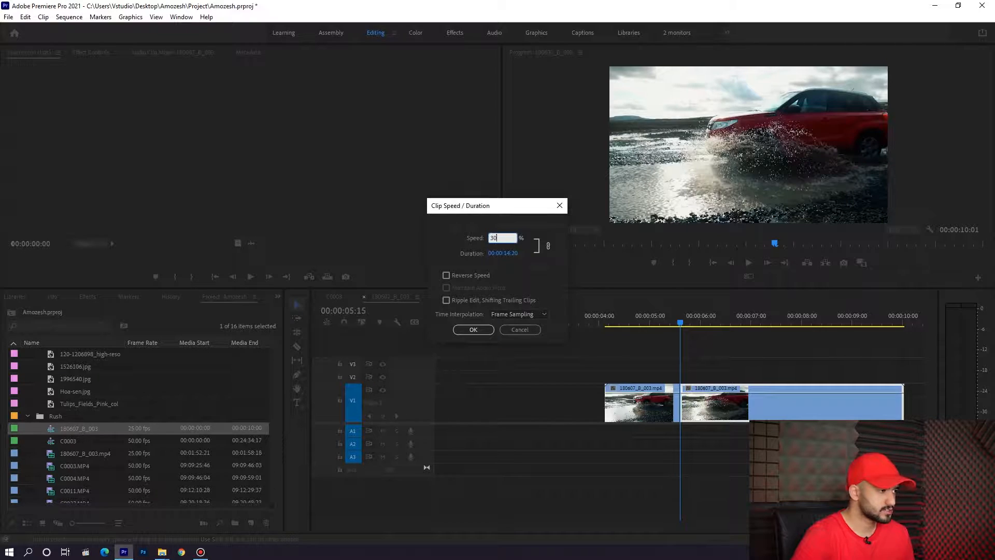
pyautogui.press('Return')
pyautogui.click(659, 319)
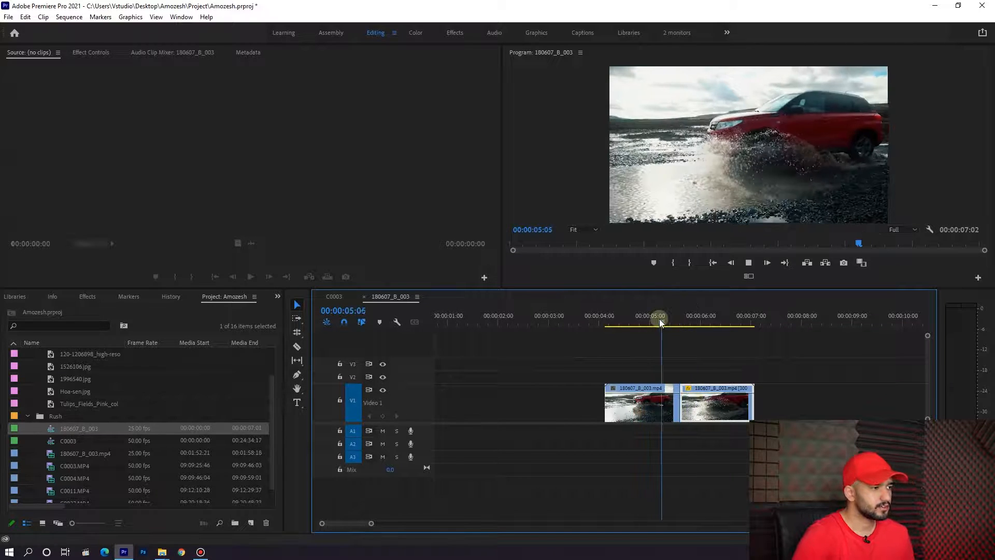
pyautogui.press('space')
pyautogui.click(655, 318)
pyautogui.press('space')
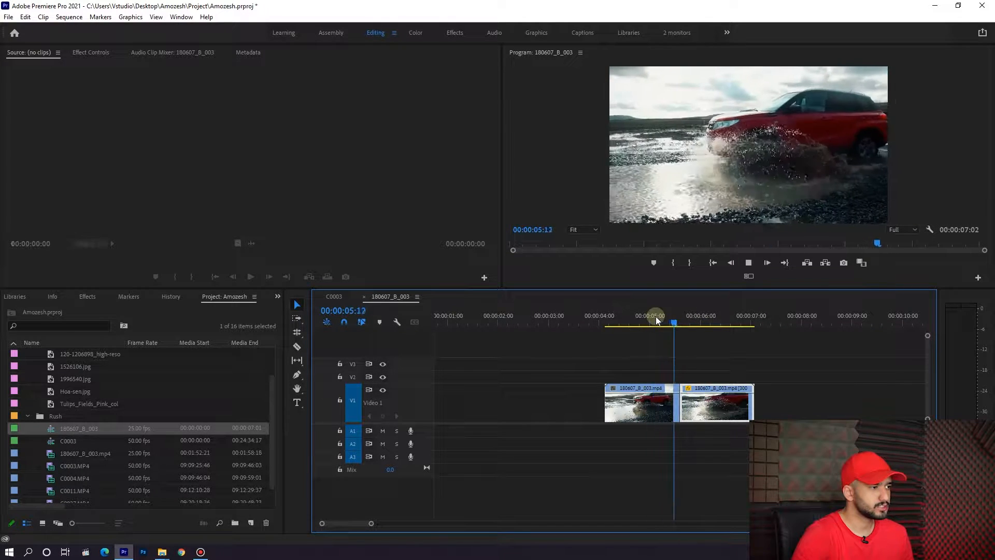
pyautogui.press('space')
# Cut the sped-up segment at 00:00:06:03 and set the speed of its last part to 100%.
pyautogui.press('=')
pyautogui.hotkey('ctrl', 'k')
pyautogui.click(712, 409)
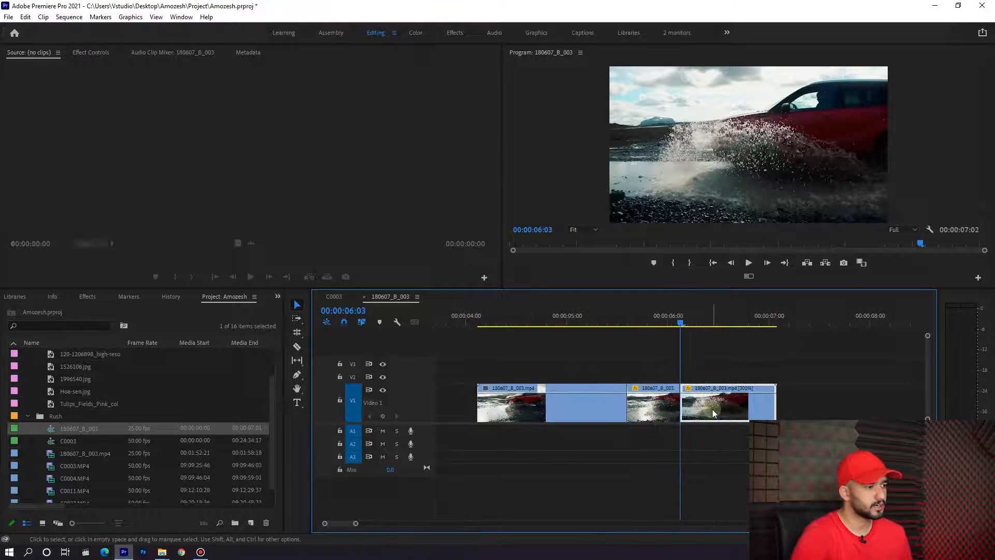
pyautogui.hotkey('ctrl', 'r')
pyautogui.write('100')
pyautogui.press('Return')
pyautogui.press('-')
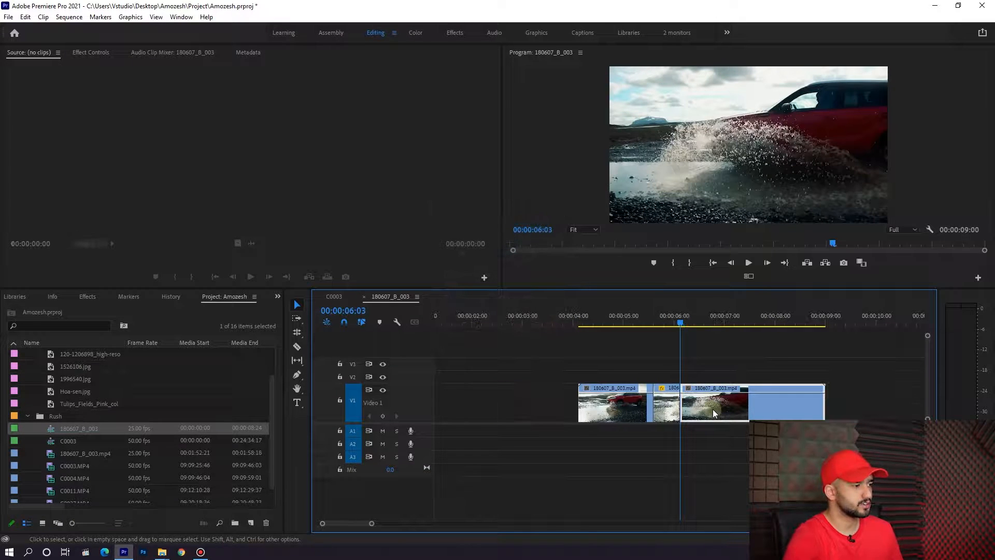
# Play the three segments on V1 from about 00:00:05:00 to check the speed changes between them.
pyautogui.click(639, 322)
pyautogui.press('space')
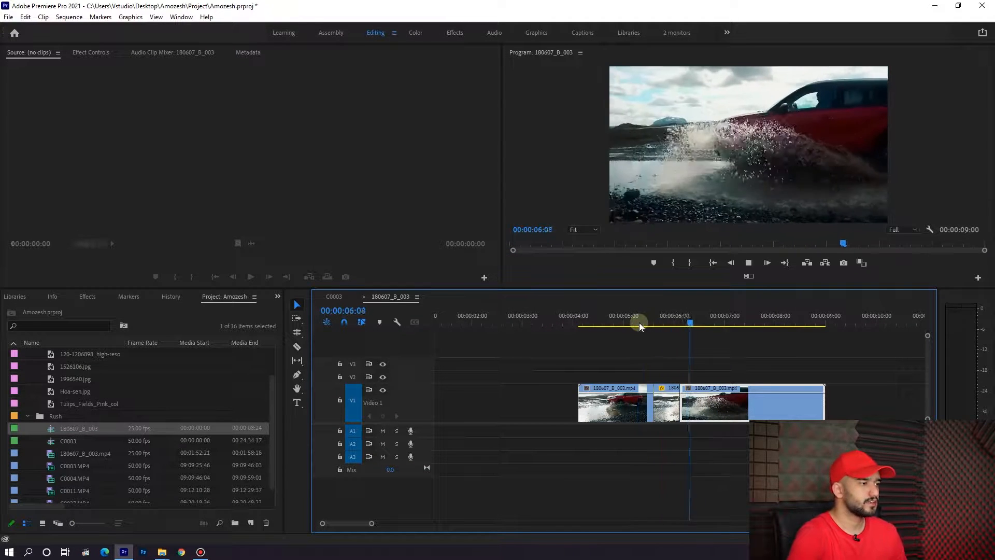
pyautogui.click(632, 319)
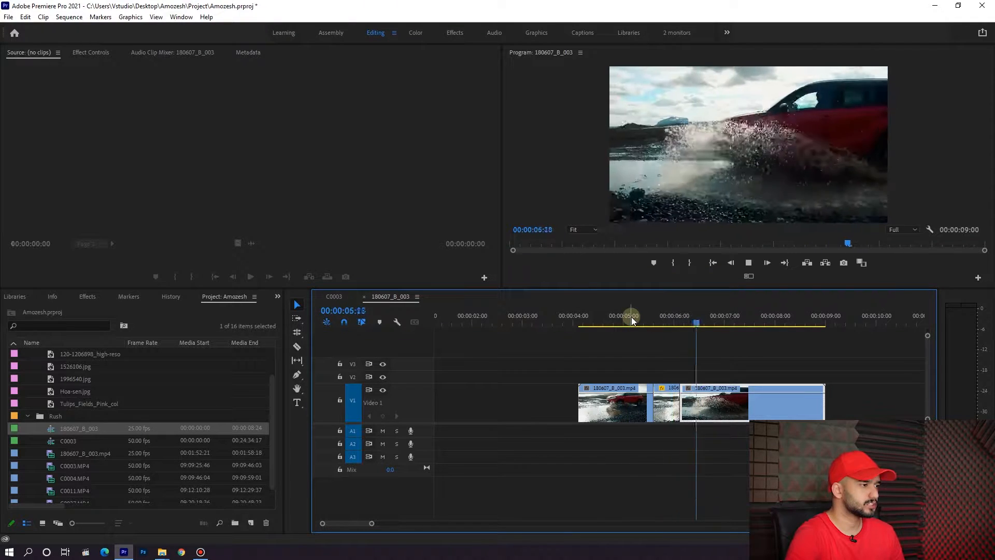
pyautogui.click(632, 319)
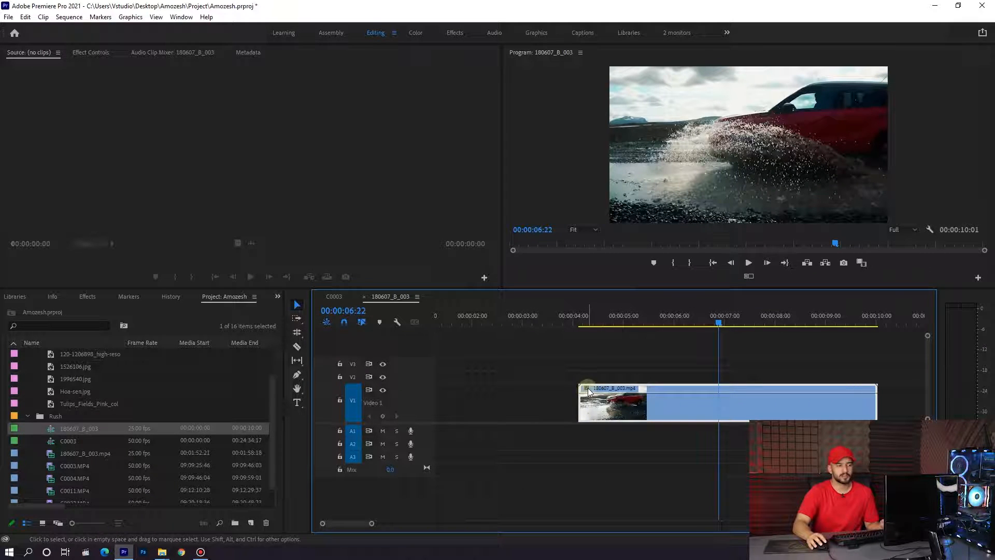
# Collapse and re-expand track V1, and try lowering the clip's opacity line before raising it back to the top.
pyautogui.click(592, 370)
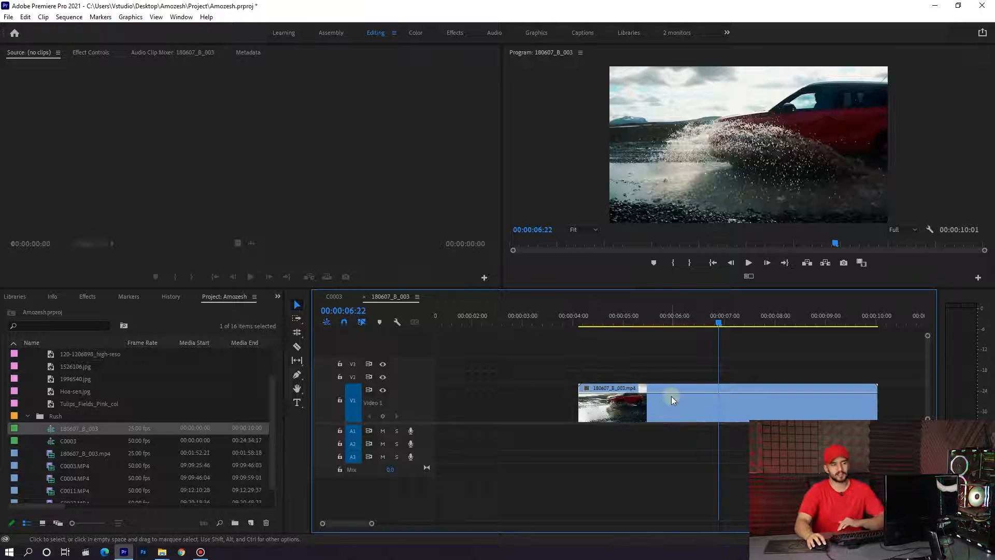
pyautogui.doubleClick(426, 403)
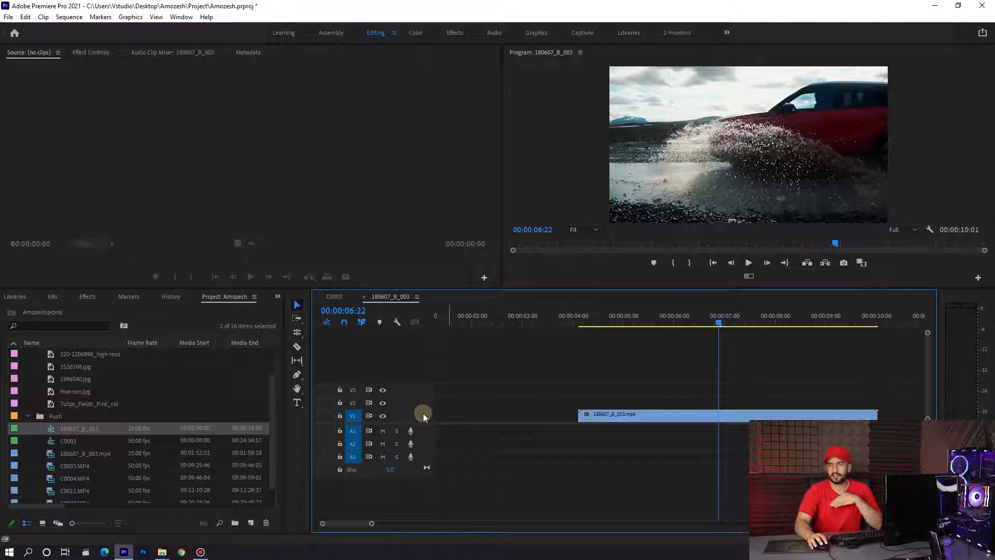
pyautogui.doubleClick(422, 413)
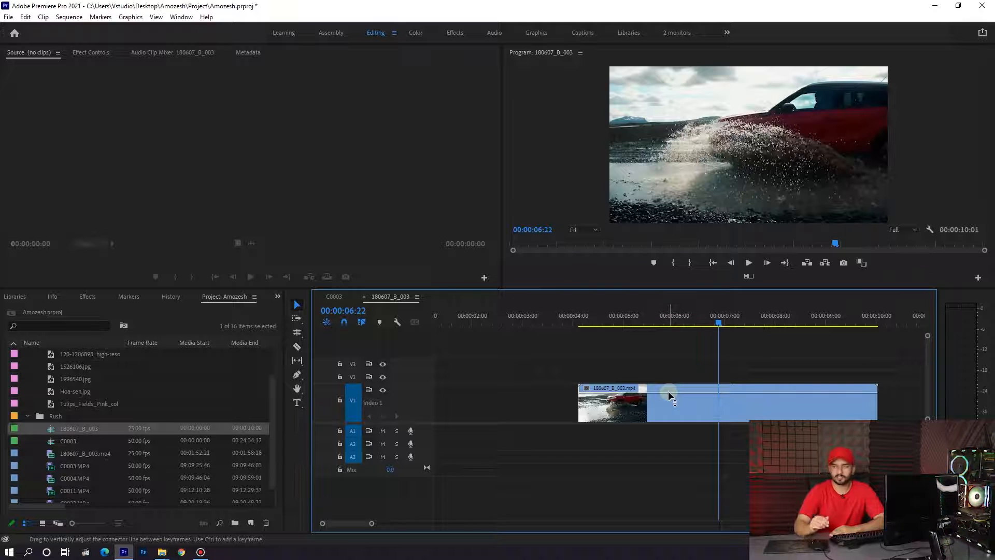
pyautogui.moveTo(668, 395); pyautogui.dragTo(677, 409)
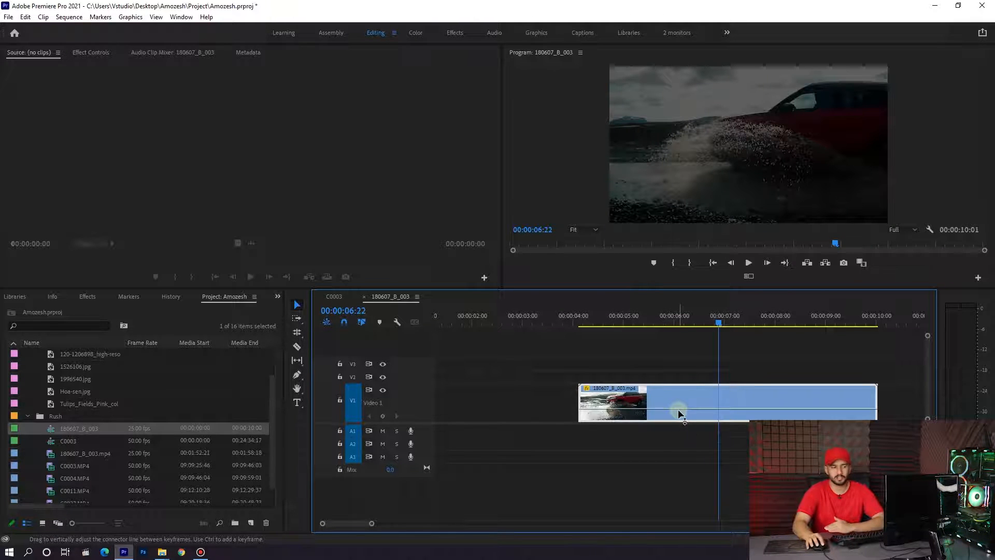
pyautogui.moveTo(678, 409); pyautogui.dragTo(672, 372)
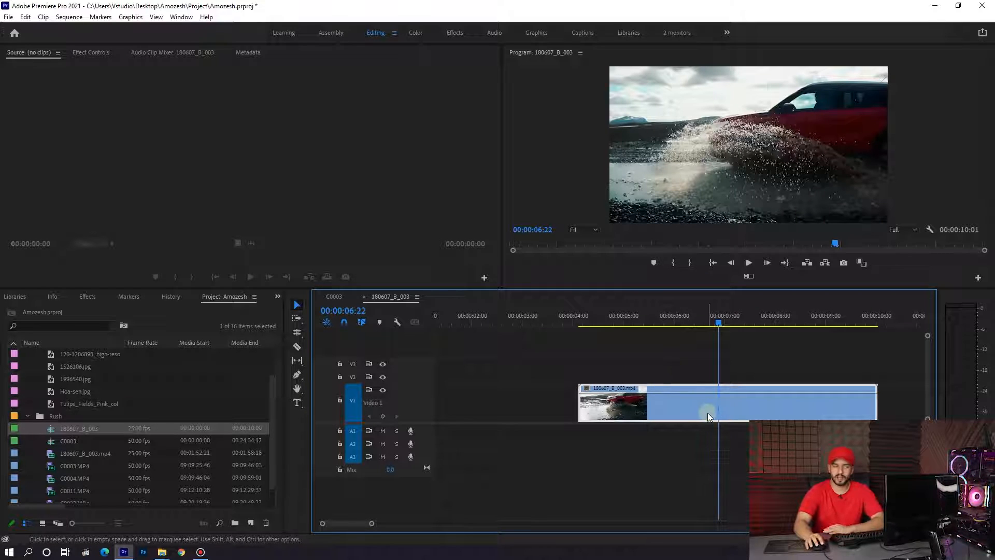
# Switch the keyframe line on clip 180607_B_003.mp4 from Opacity to Time Remapping Speed.
pyautogui.click(587, 389)
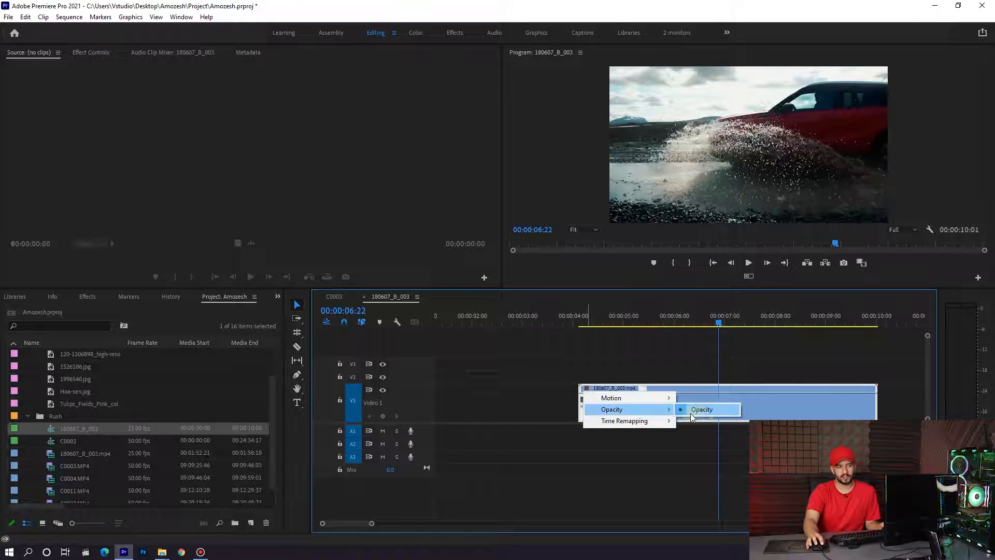
pyautogui.moveTo(624, 422)
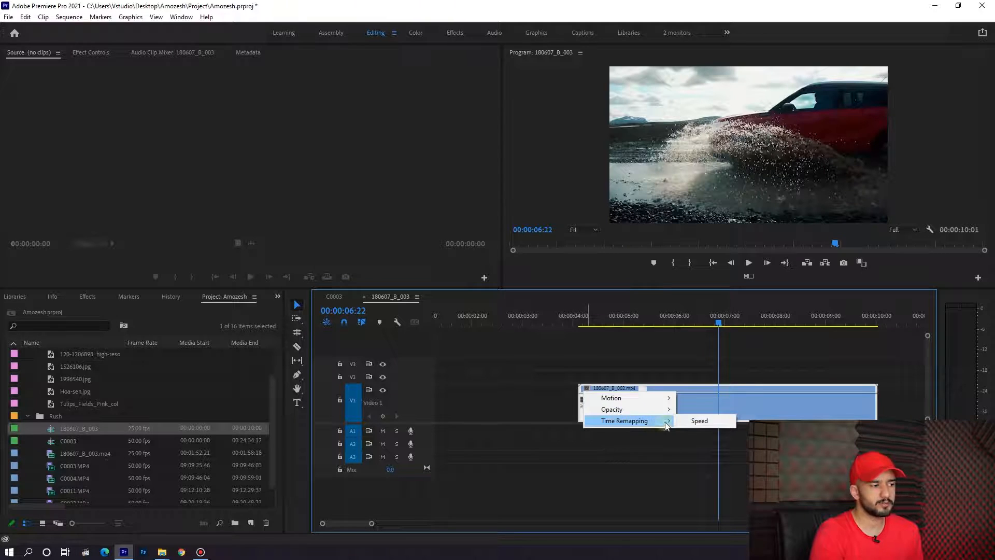
pyautogui.click(705, 421)
# Raise the clip's speed line until it ends at about 00:00:05:24, play the result and undo the speed change.
pyautogui.moveTo(606, 322)
pyautogui.mouseDown()
pyautogui.moveTo(591, 322)
pyautogui.moveTo(645, 321)
pyautogui.moveTo(607, 321)
pyautogui.mouseUp()
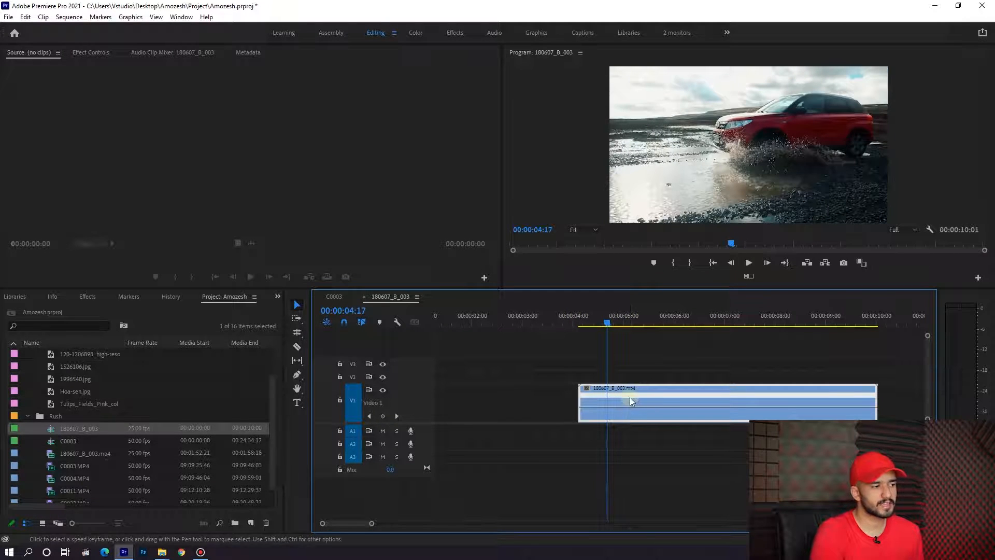
pyautogui.moveTo(631, 407)
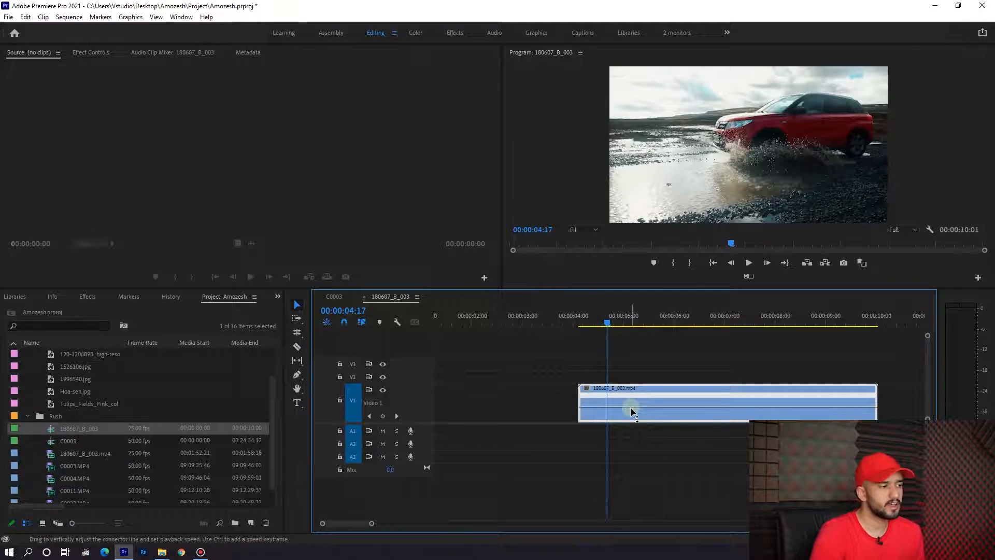
pyautogui.moveTo(630, 406); pyautogui.dragTo(630, 396)
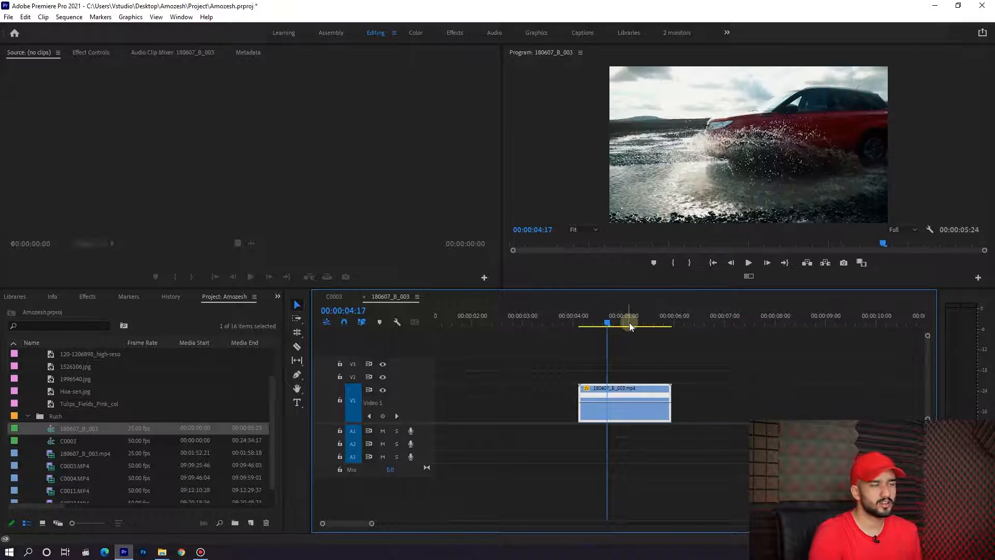
pyautogui.press('space')
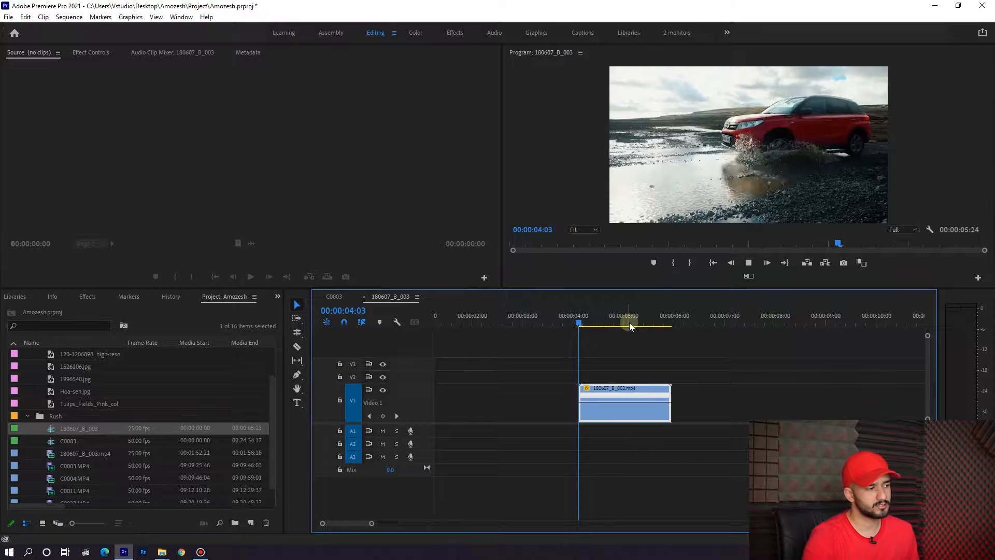
pyautogui.press('space')
pyautogui.hotkey('ctrl', 'z')
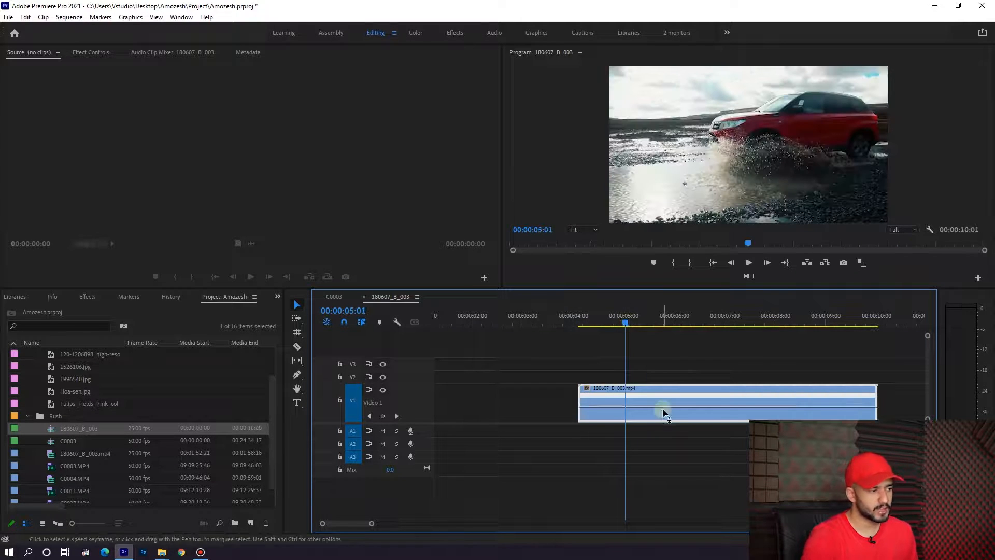
# Lower the clip's speed line strongly so that the clip lasts about 00:09:52:00.
pyautogui.moveTo(662, 407); pyautogui.dragTo(665, 505)
pyautogui.press('-')
pyautogui.press('-')
pyautogui.press('-')
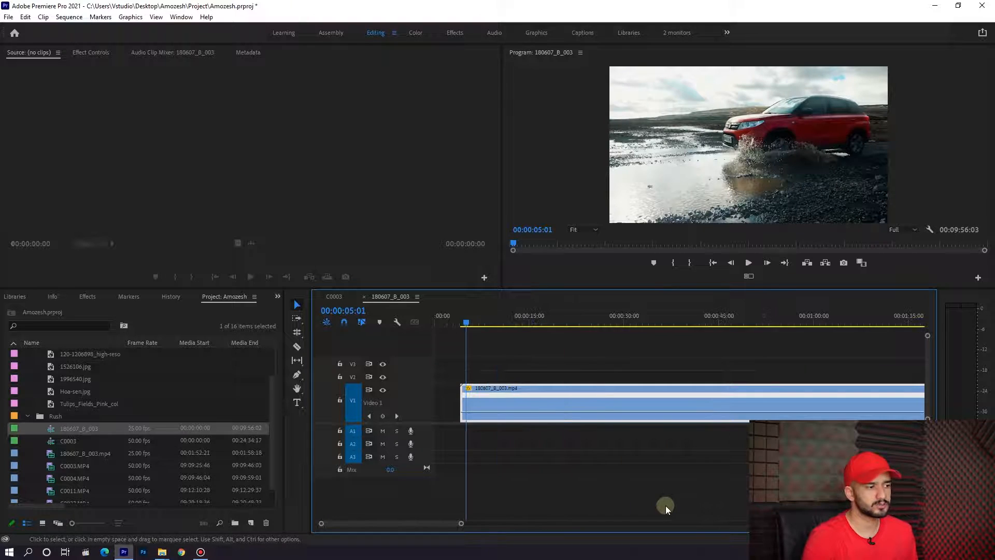
pyautogui.press('-')
pyautogui.press('-')
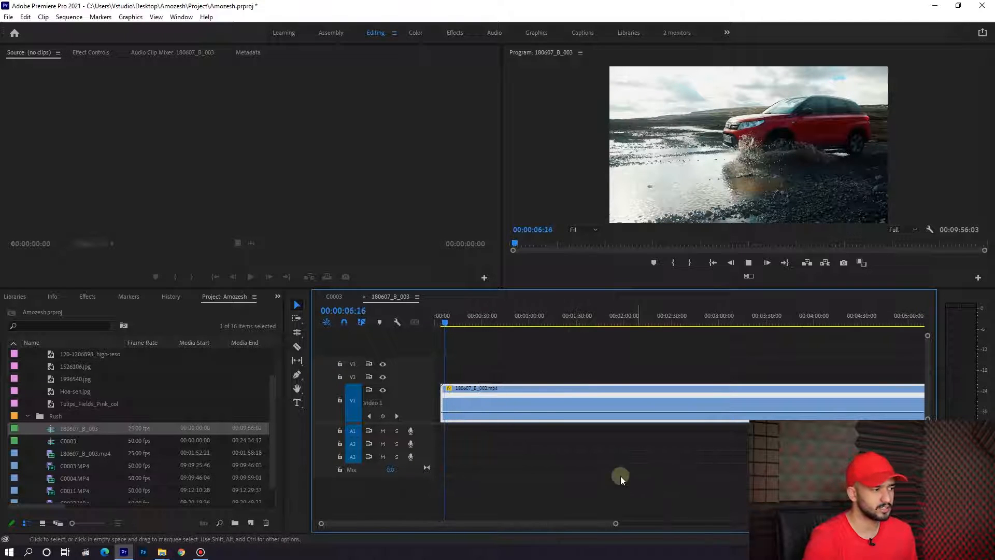
# Play the heavily slowed clip and undo the lowering of its speed line.
pyautogui.press('space')
pyautogui.press('-')
pyautogui.press('=')
pyautogui.press('space')
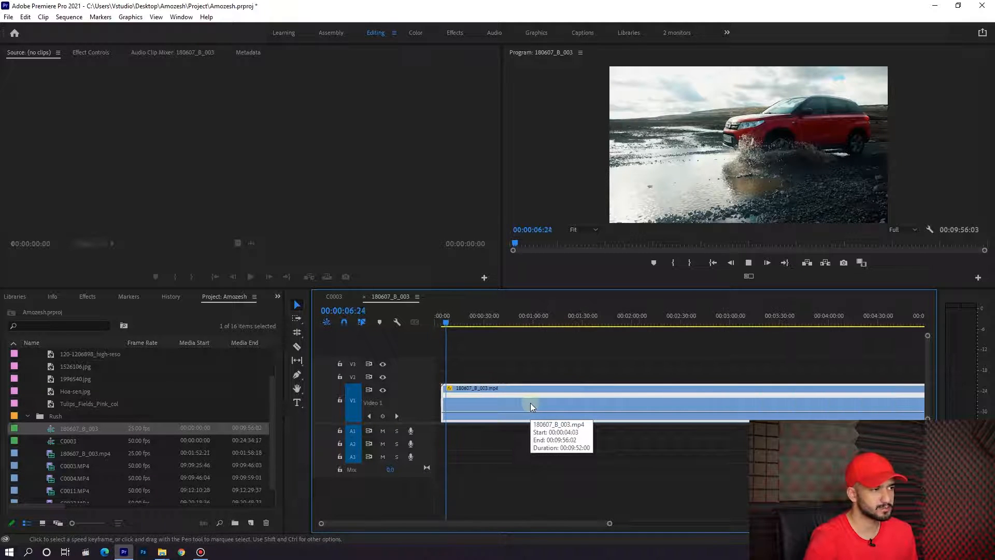
pyautogui.press('=')
pyautogui.hotkey('ctrl', 'z')
pyautogui.press('=')
pyautogui.press('=')
pyautogui.press('=')
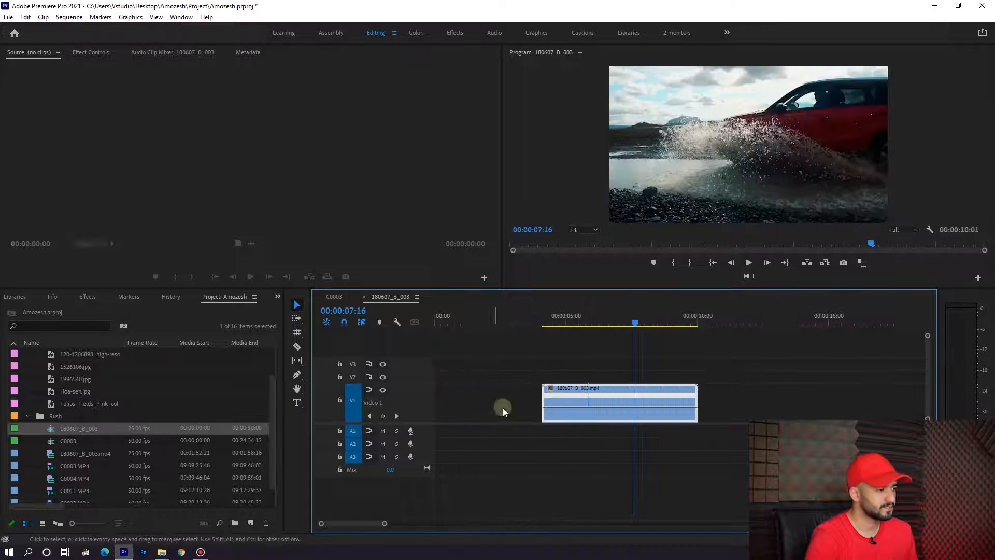
# Lower the clip's speed line slightly until it ends at about 00:00:11:20, play the result and undo the change.
pyautogui.click(554, 409)
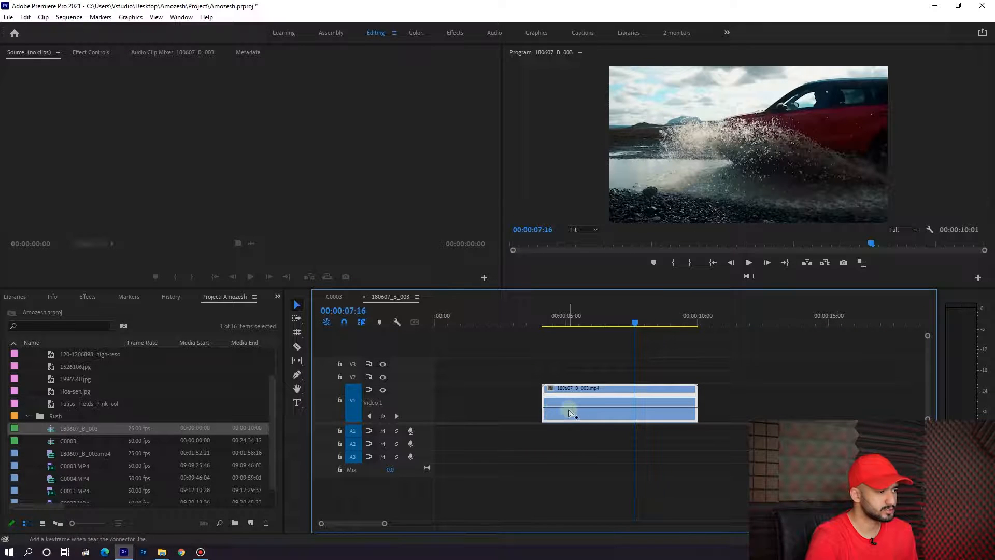
pyautogui.moveTo(583, 408); pyautogui.dragTo(539, 439)
pyautogui.press('space')
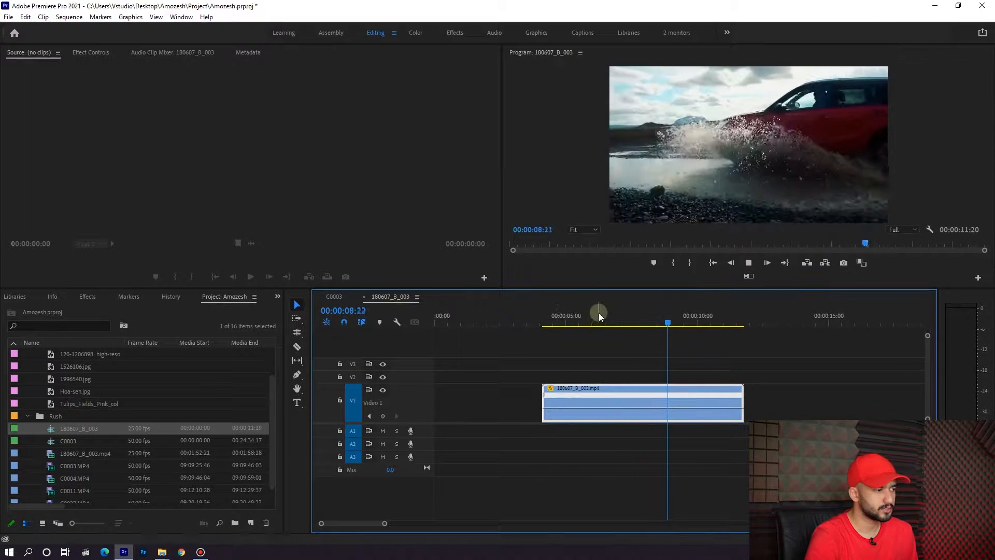
pyautogui.click(577, 311)
pyautogui.hotkey('ctrl', 'z')
pyautogui.press('=')
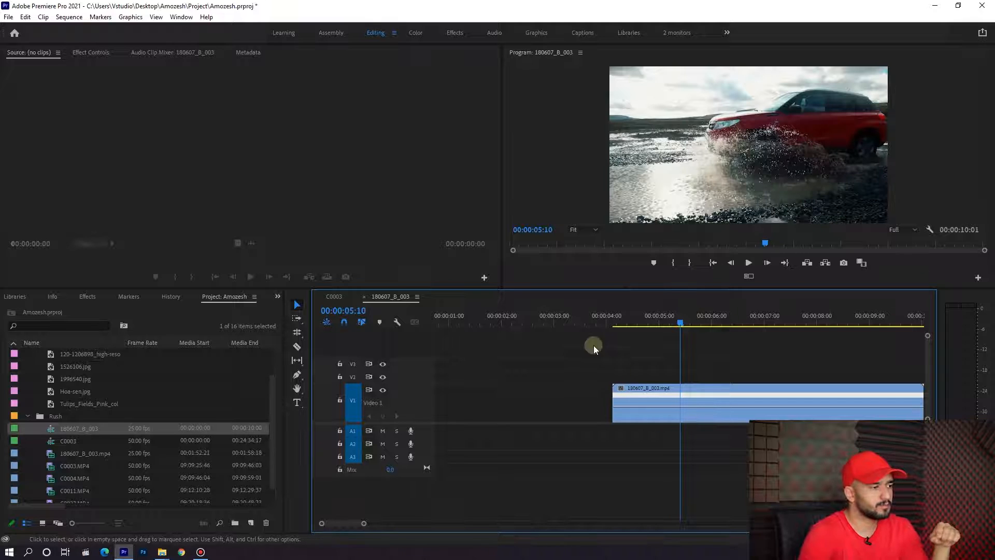
# Draw a circle graphic in the program frame at 00:00:01:10 and move it from the frame's left side to its right side.
pyautogui.moveTo(488, 318); pyautogui.dragTo(464, 372)
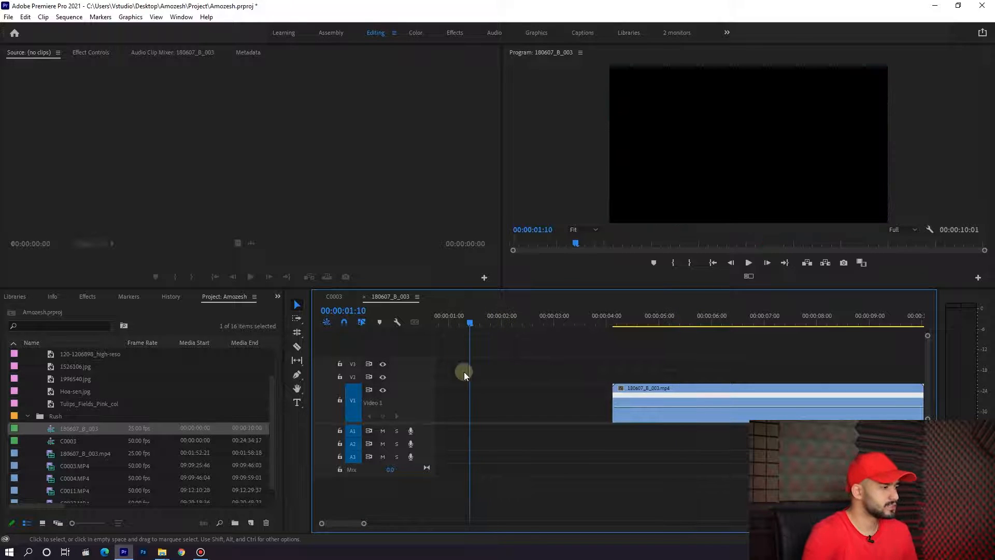
pyautogui.click(297, 374)
pyautogui.click(337, 399)
pyautogui.click(635, 127)
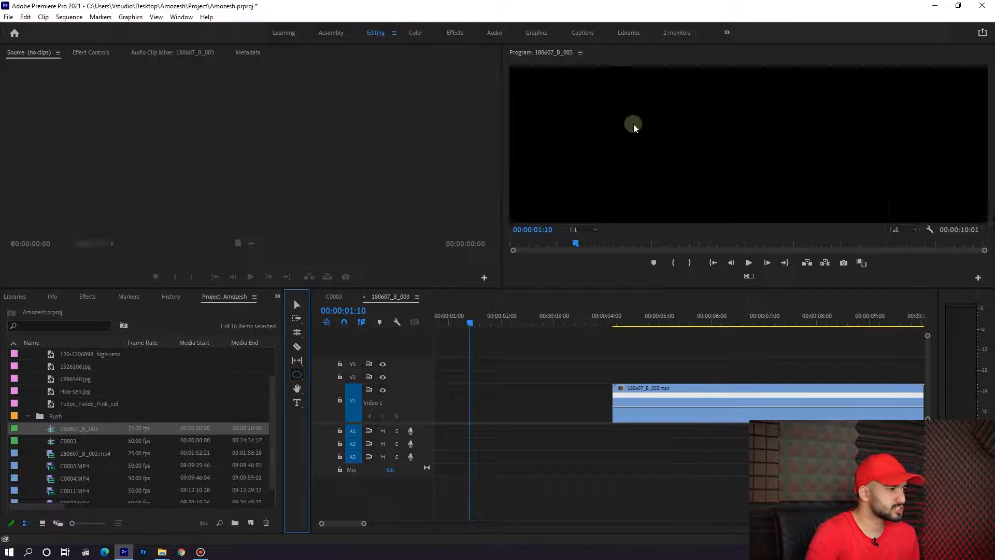
pyautogui.moveTo(618, 98)
pyautogui.mouseDown()
pyautogui.moveTo(688, 162)
pyautogui.moveTo(658, 149)
pyautogui.moveTo(652, 163)
pyautogui.mouseUp()
pyautogui.press('v')
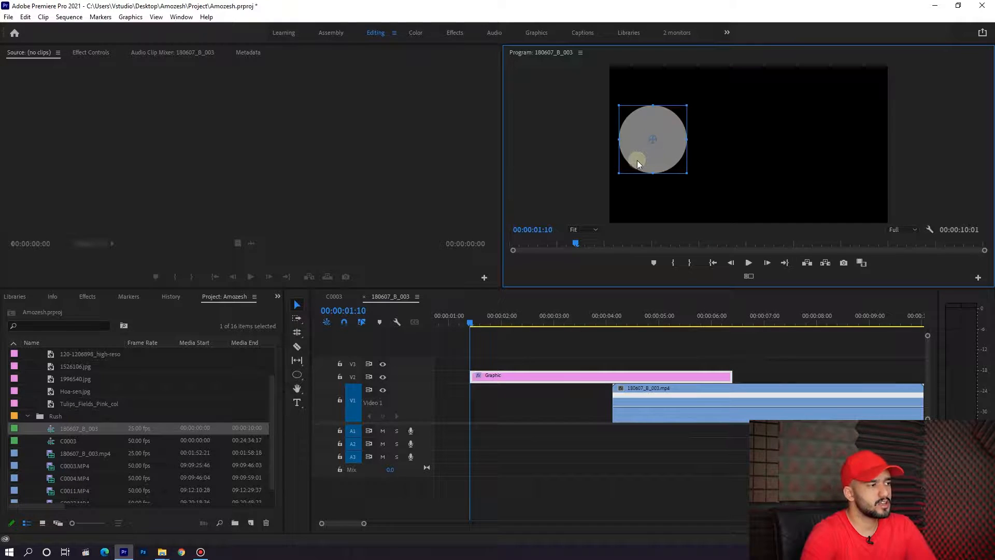
pyautogui.moveTo(637, 165); pyautogui.dragTo(839, 160)
pyautogui.click(549, 347)
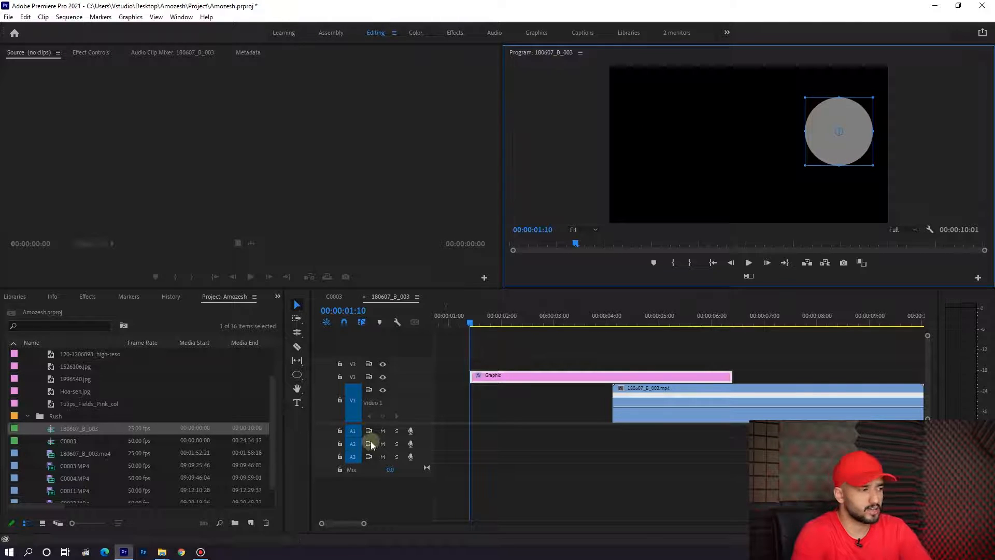
pyautogui.click(597, 345)
# Add a Time Remapping speed keyframe to the car clip at 00:00:06:00.
pyautogui.click(633, 319)
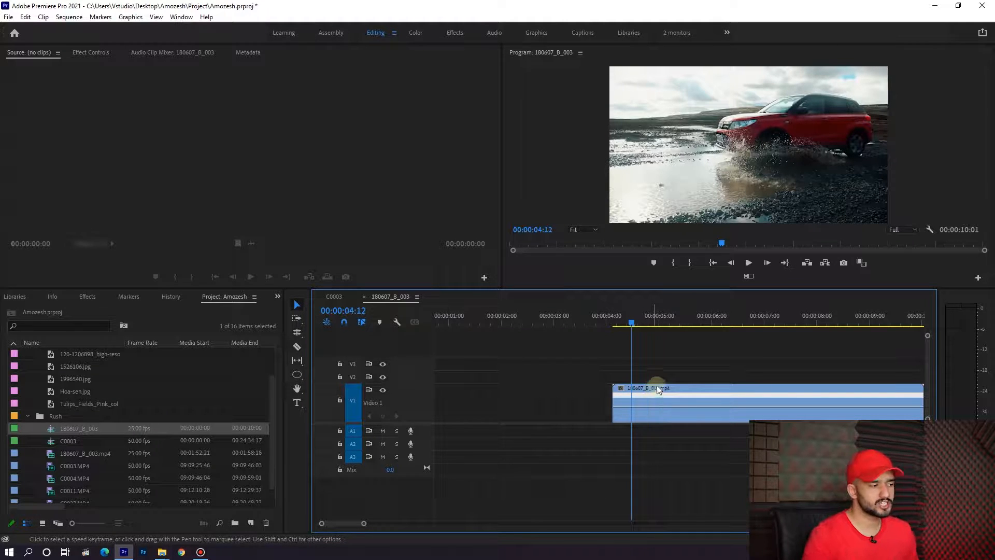
pyautogui.press('=')
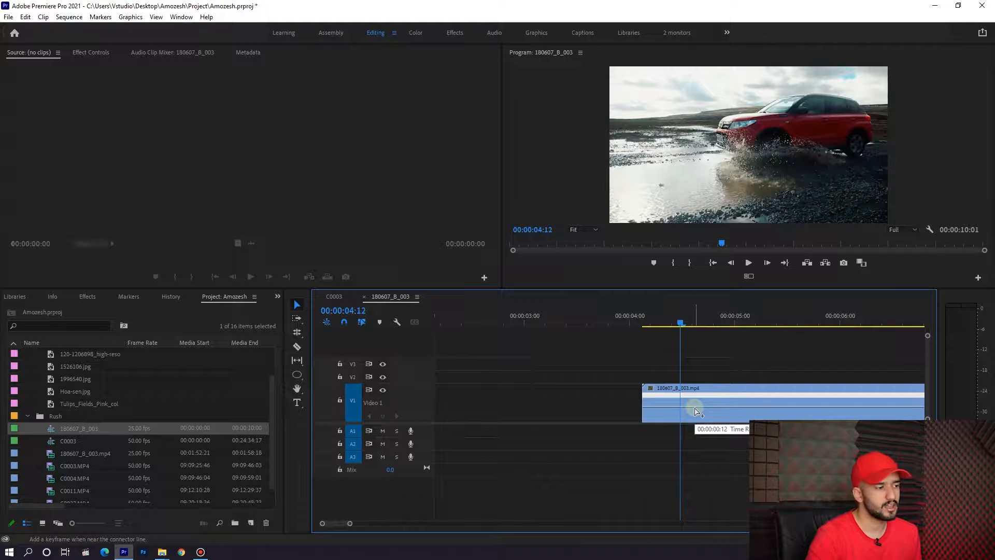
pyautogui.press('-')
pyautogui.press('space')
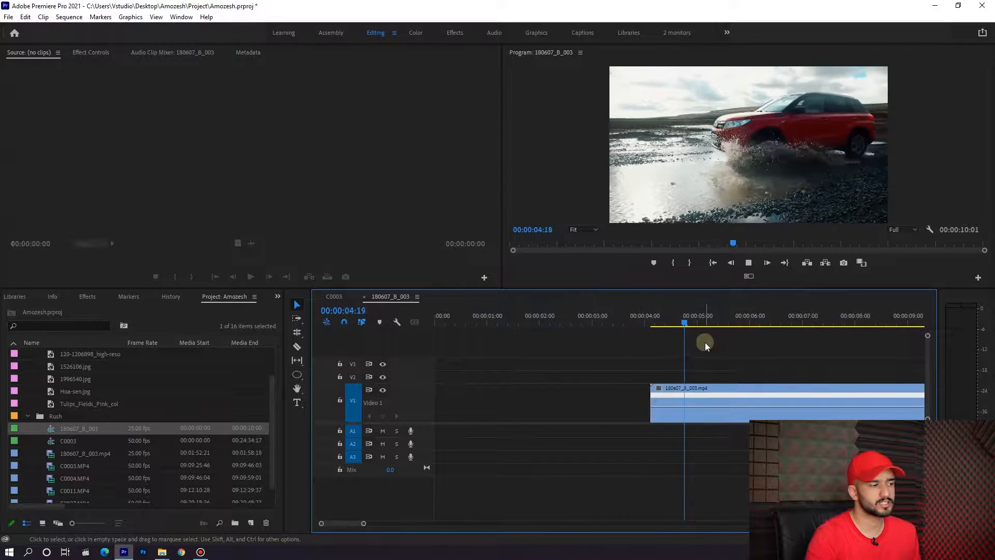
pyautogui.press('-')
pyautogui.press('=')
pyautogui.press('space')
pyautogui.keyDown('ctrl'); pyautogui.click(709, 395); pyautogui.keyUp('ctrl')
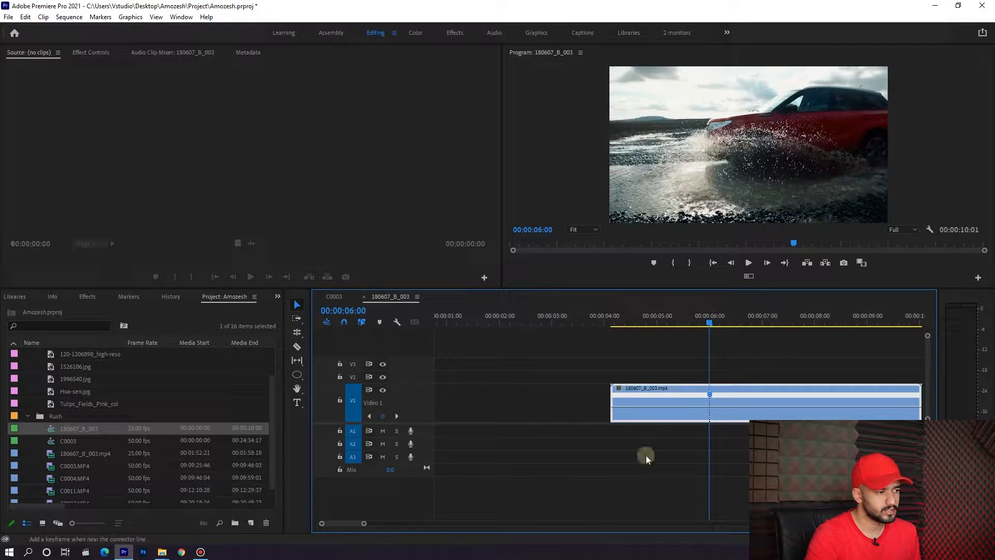
# Play on and add a second speed keyframe to the clip at 00:00:07:17.
pyautogui.press('space')
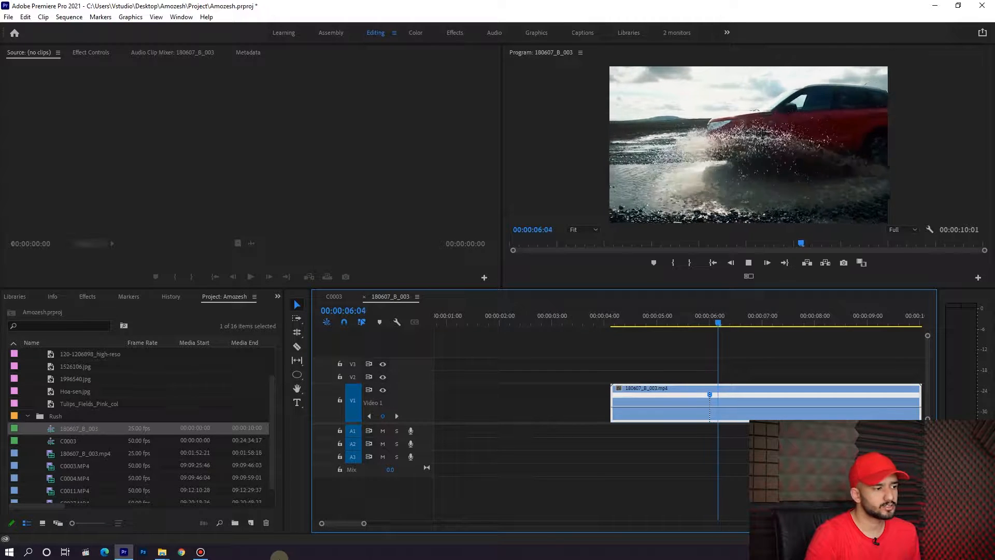
pyautogui.press('-')
pyautogui.press('space')
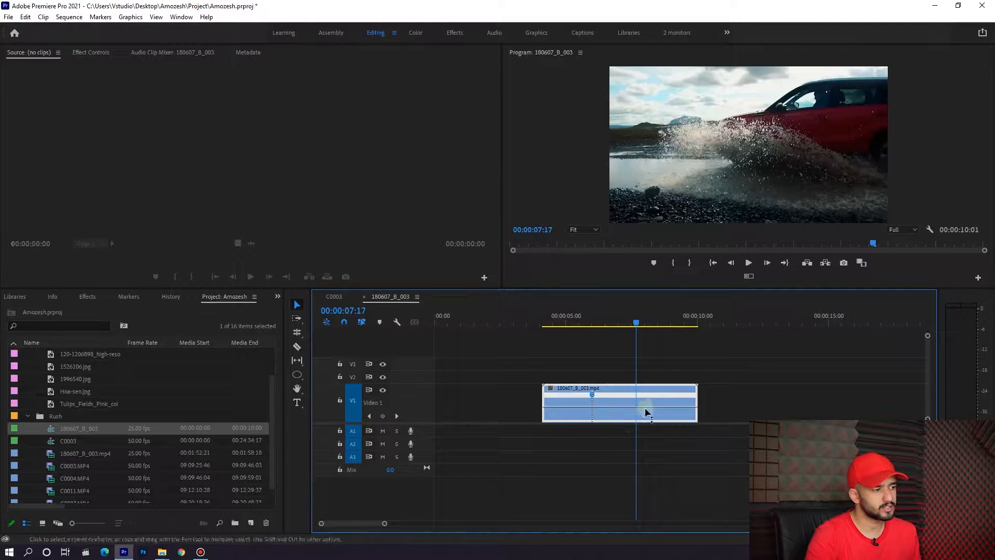
pyautogui.keyDown('ctrl'); pyautogui.click(636, 395); pyautogui.keyUp('ctrl')
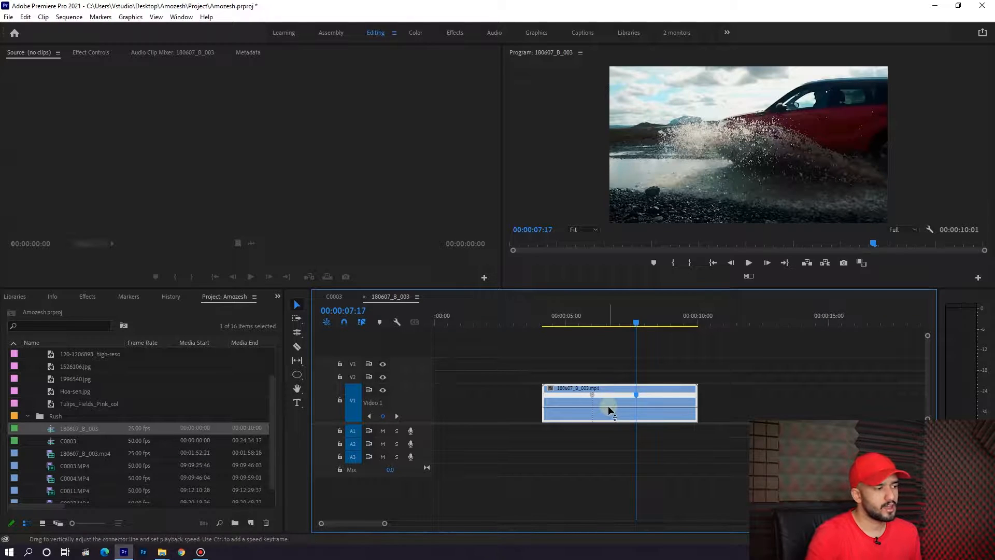
# Raise the speed line between the two keyframes until the clip ends at about 00:00:09:06, and play the sped-up section.
pyautogui.click(607, 323)
pyautogui.press('=')
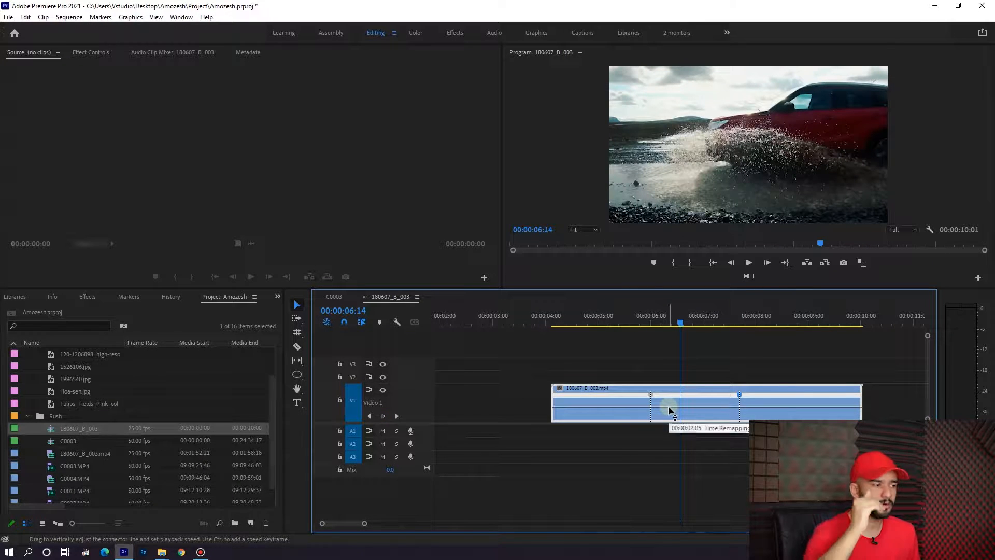
pyautogui.moveTo(668, 407); pyautogui.dragTo(672, 401)
pyautogui.moveTo(639, 324); pyautogui.dragTo(631, 321)
pyautogui.press('space')
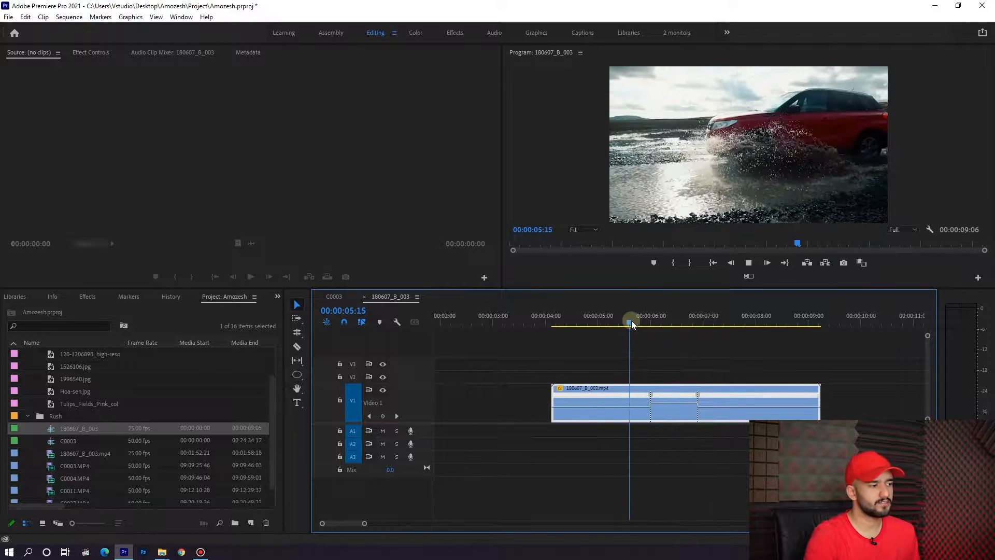
pyautogui.press('space')
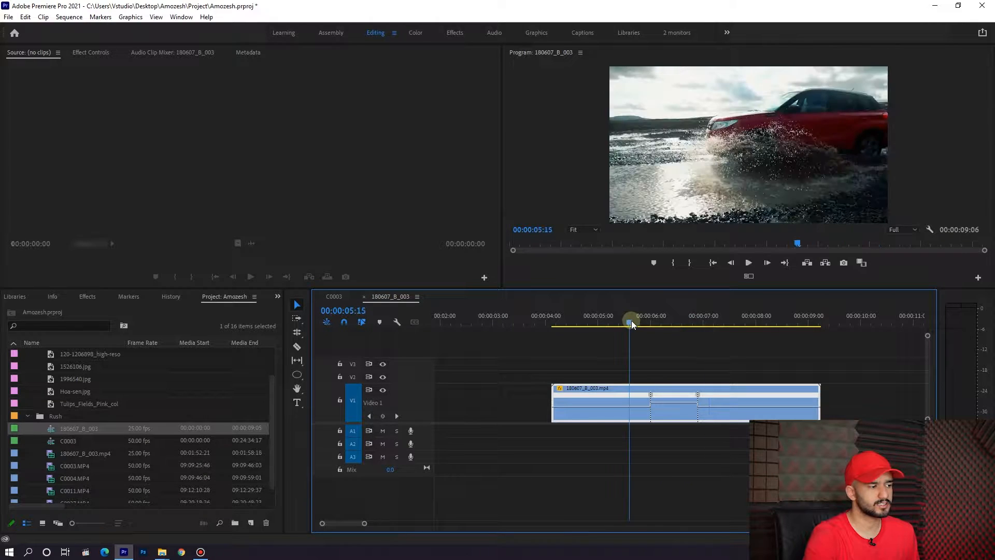
pyautogui.press('space')
pyautogui.press('space')
# Raise the section's speed line further until the clip ends at about 00:00:08:22, play it, and undo the speed changes and both keyframes.
pyautogui.moveTo(675, 402); pyautogui.dragTo(674, 340)
pyautogui.click(633, 315)
pyautogui.press('space')
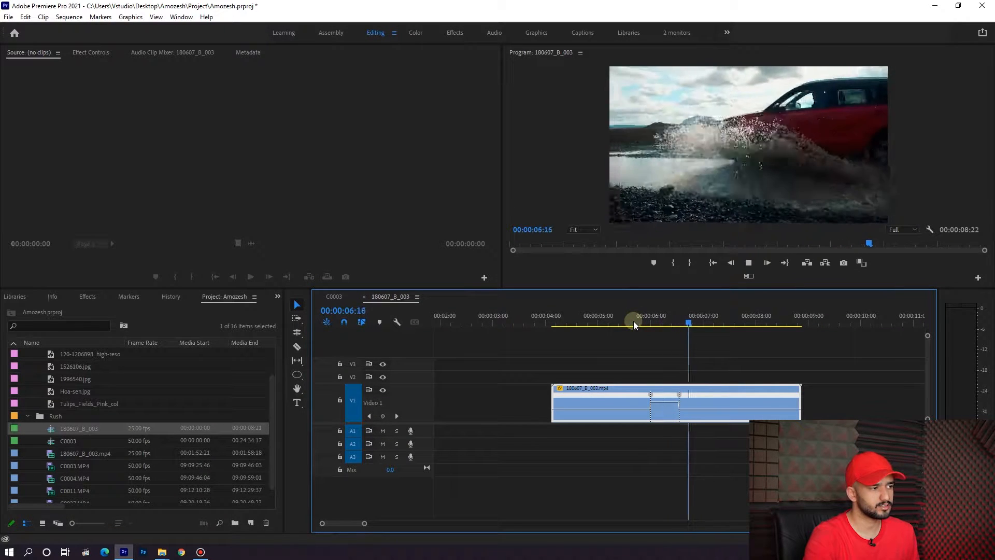
pyautogui.click(633, 322)
pyautogui.click(633, 321)
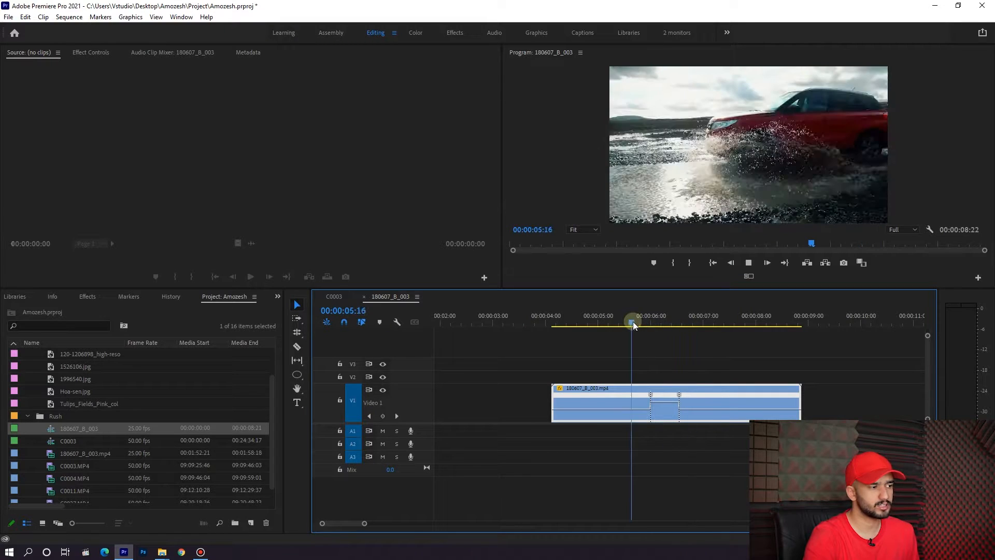
pyautogui.hotkey('ctrl', 'z')
pyautogui.hotkey('ctrl', 'z')
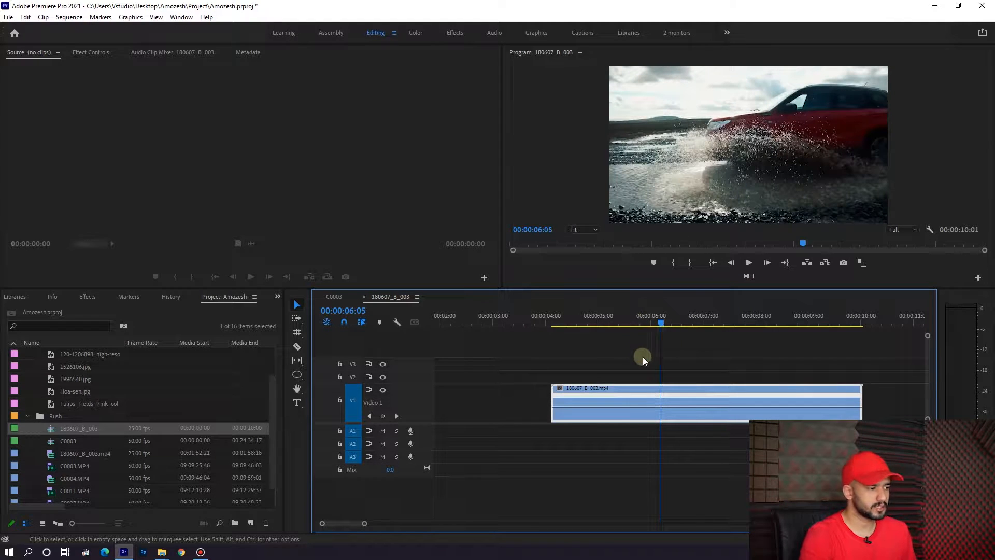
# Add two speed keyframes to the clip, at about 00:00:05:23 and 00:00:07:16.
pyautogui.click(643, 322)
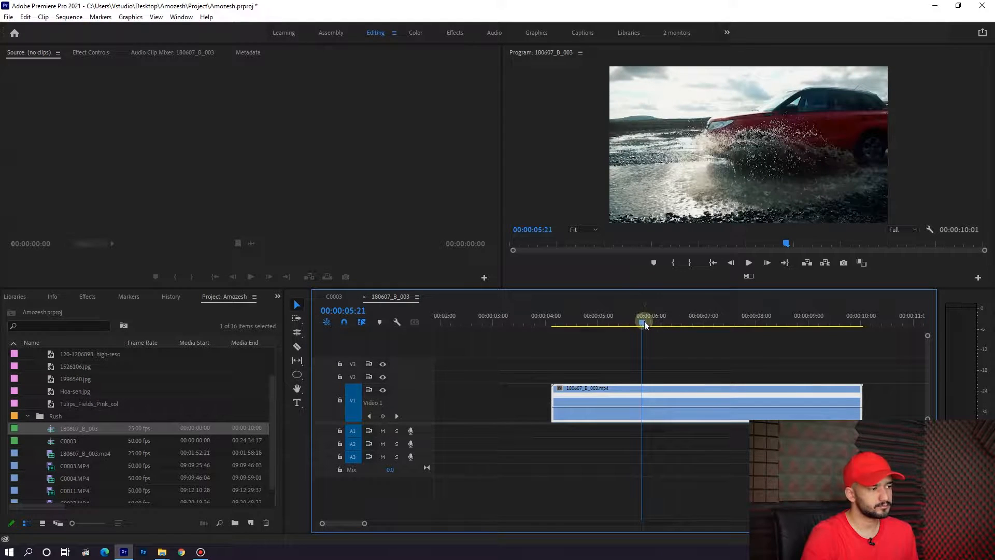
pyautogui.keyDown('ctrl'); pyautogui.click(648, 408); pyautogui.keyUp('ctrl')
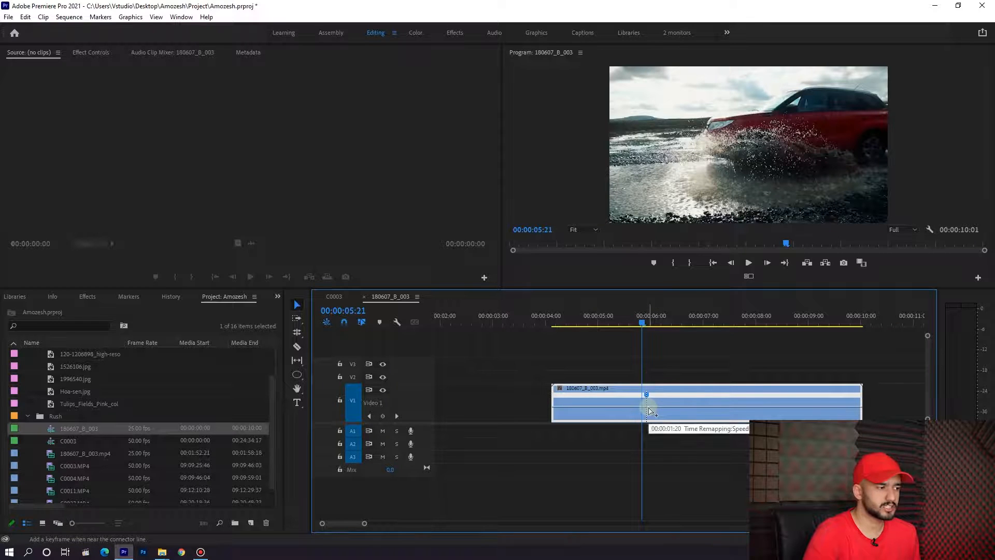
pyautogui.moveTo(642, 322); pyautogui.dragTo(739, 326)
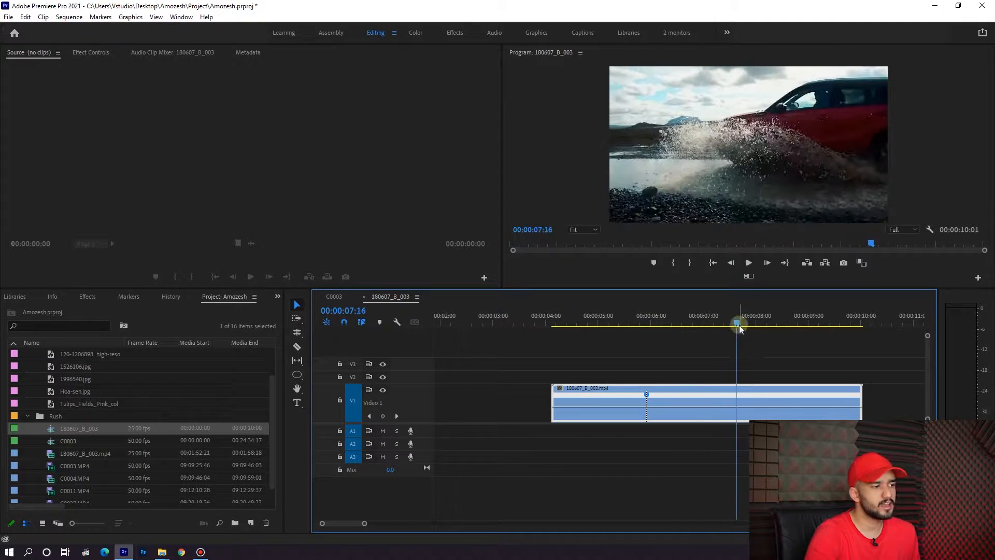
pyautogui.keyDown('ctrl'); pyautogui.click(739, 410); pyautogui.keyUp('ctrl')
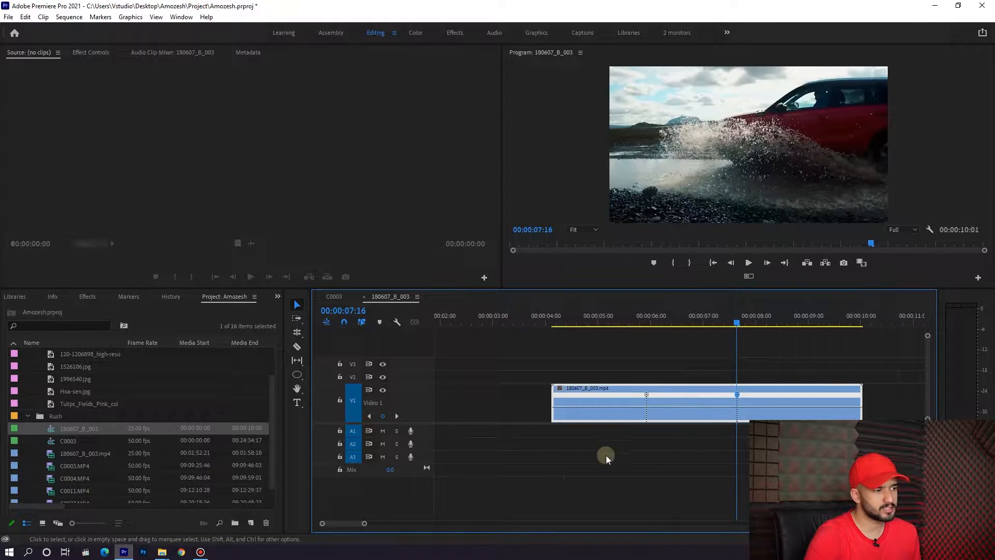
# Play the clip across the section between the two speed keyframes.
pyautogui.click(648, 322)
pyautogui.click(614, 327)
pyautogui.press('space')
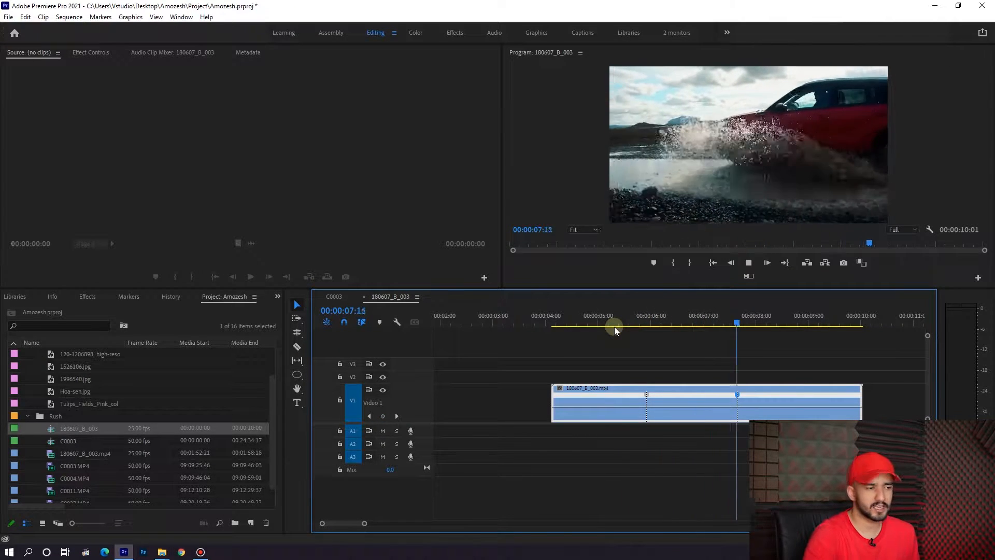
pyautogui.press('space')
# Raise the speed line between the keyframes until the clip ends at about 00:00:09:02, play it and restore the original speed.
pyautogui.click(674, 412)
pyautogui.moveTo(674, 411); pyautogui.dragTo(657, 310)
pyautogui.click(629, 326)
pyautogui.press('space')
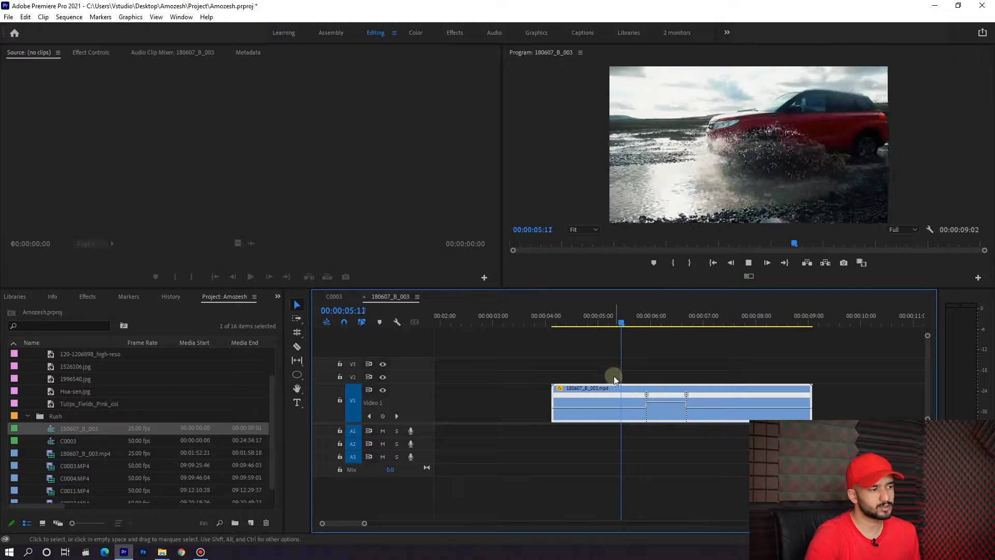
pyautogui.press('space')
pyautogui.moveTo(674, 402); pyautogui.dragTo(693, 413)
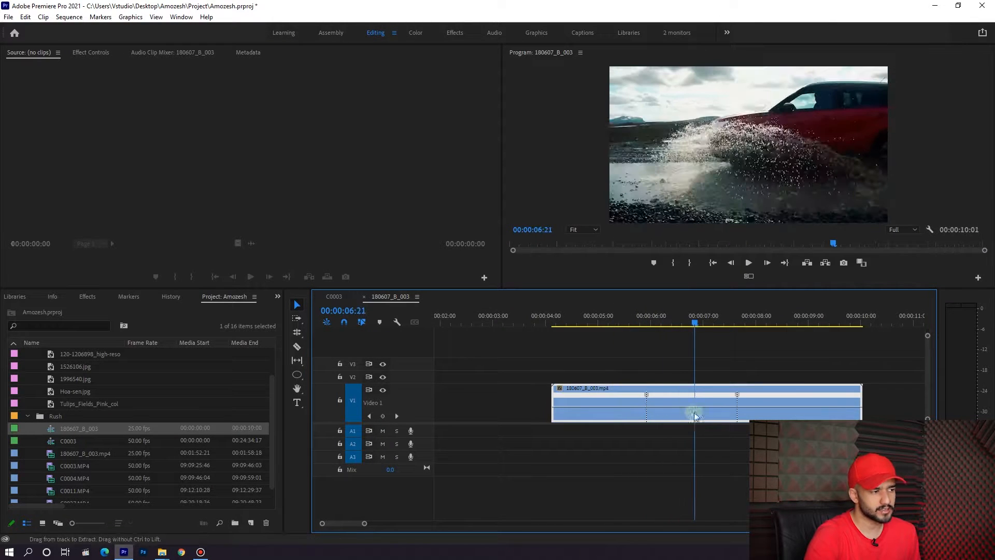
# Raise the speed line after the second keyframe until the clip ends at about 00:00:08:11, play it and undo the change.
pyautogui.moveTo(767, 408); pyautogui.dragTo(762, 307)
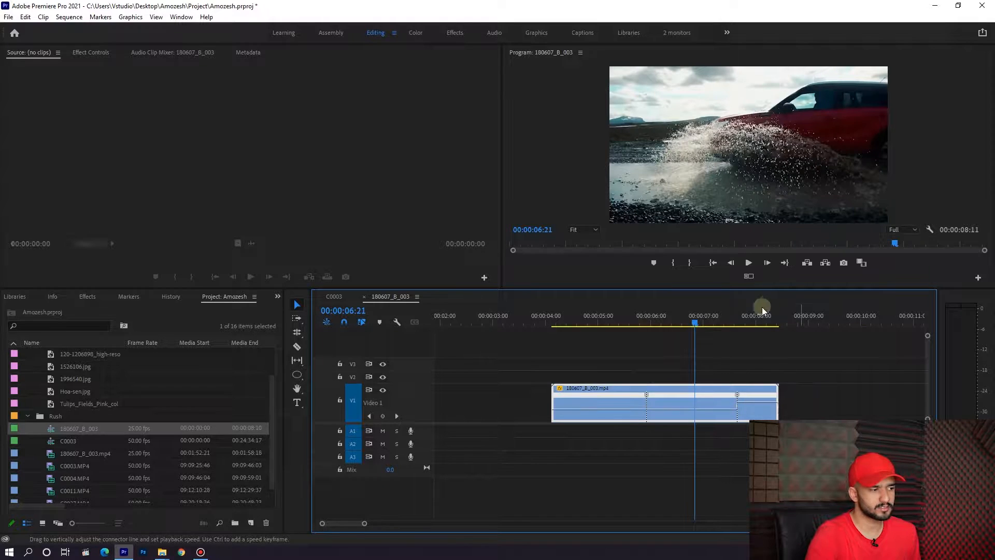
pyautogui.press('space')
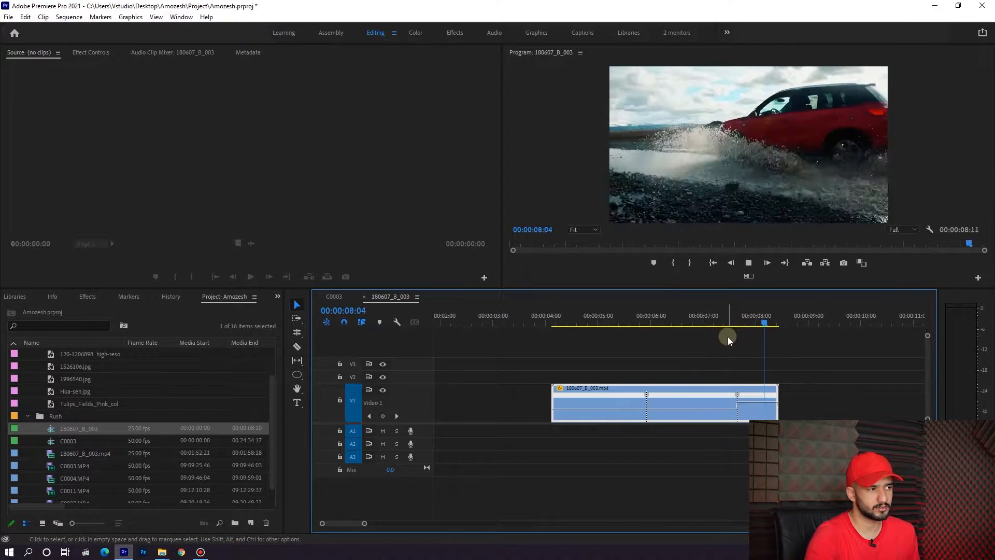
pyautogui.click(734, 324)
pyautogui.hotkey('ctrl', 'z')
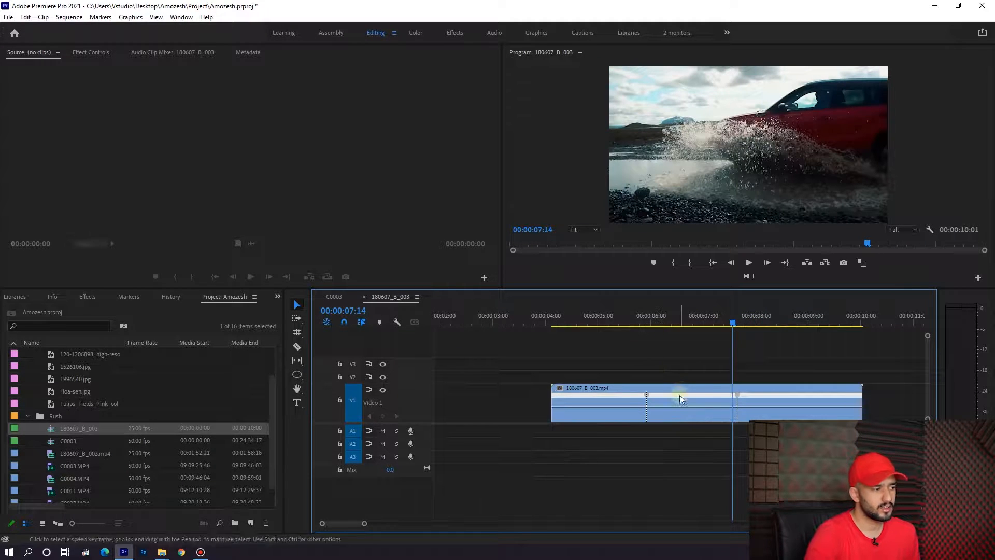
# Lower the speed line between the keyframes until the clip ends at about 00:00:10:20, play it and undo the change.
pyautogui.moveTo(671, 406); pyautogui.dragTo(670, 411)
pyautogui.click(626, 317)
pyautogui.press('space')
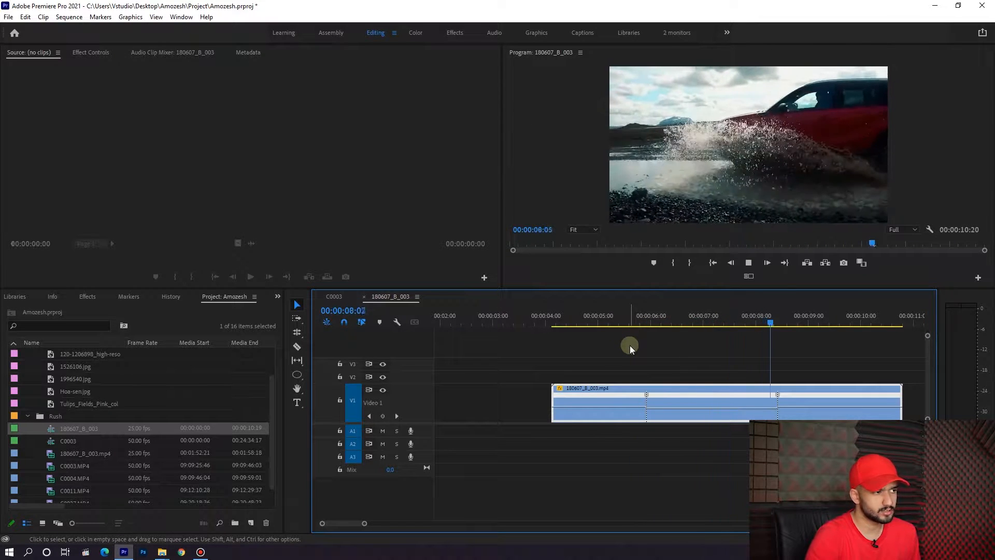
pyautogui.hotkey('ctrl', 'z')
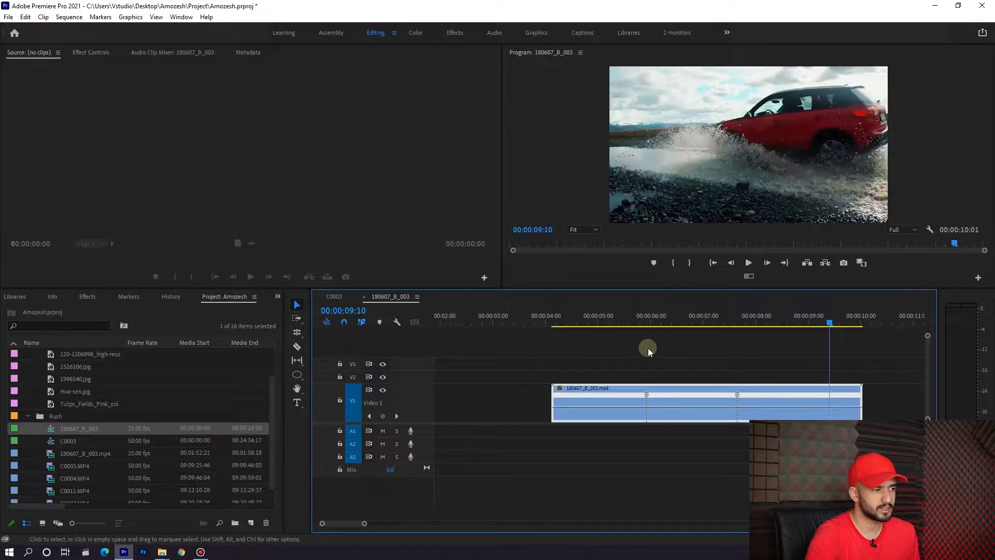
# Raise the speed line between the two keyframes until the clip ends at about 00:00:08:23.
pyautogui.moveTo(643, 314); pyautogui.dragTo(613, 322)
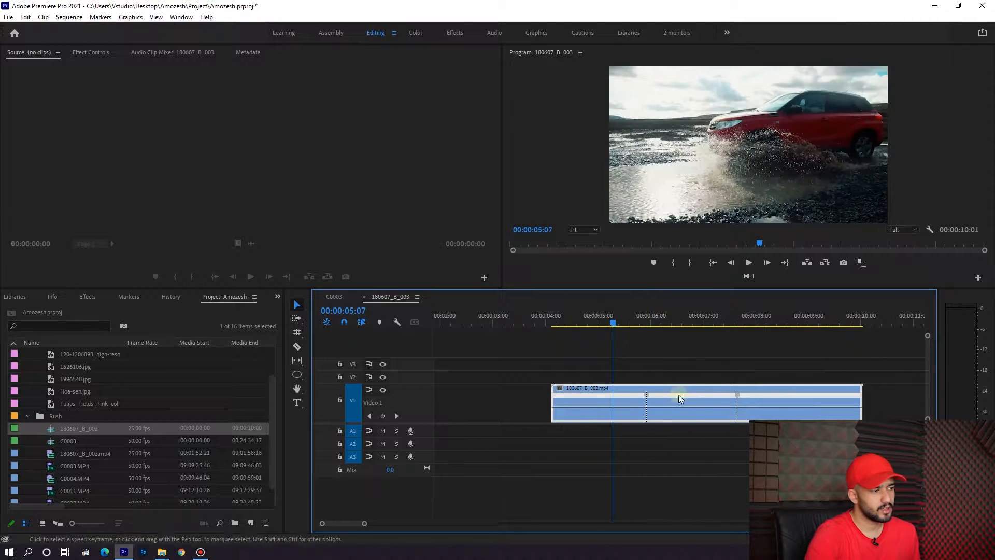
pyautogui.moveTo(668, 398); pyautogui.dragTo(662, 308)
pyautogui.press('=')
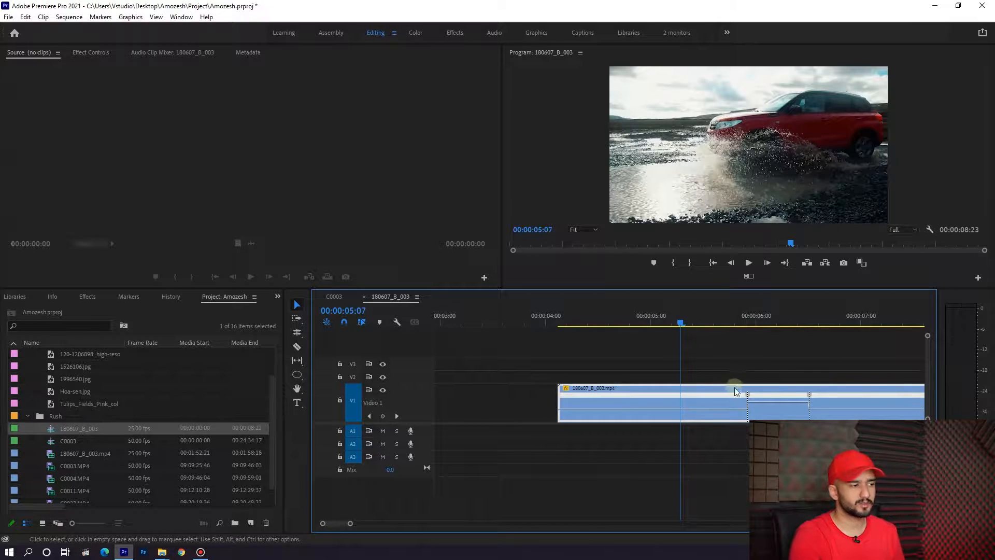
pyautogui.press('-')
pyautogui.moveTo(745, 322); pyautogui.dragTo(535, 322)
pyautogui.press('=')
pyautogui.press('=')
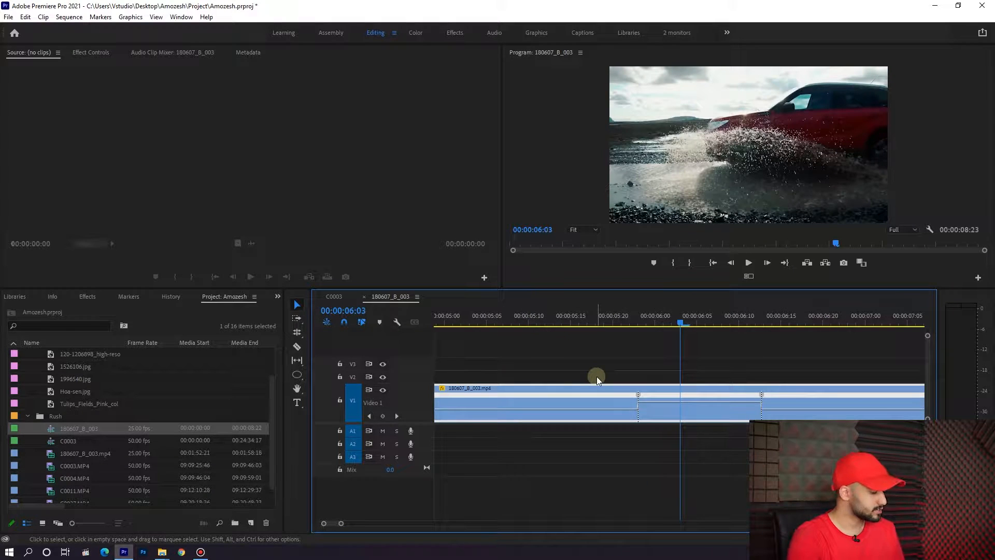
pyautogui.press('super+p')
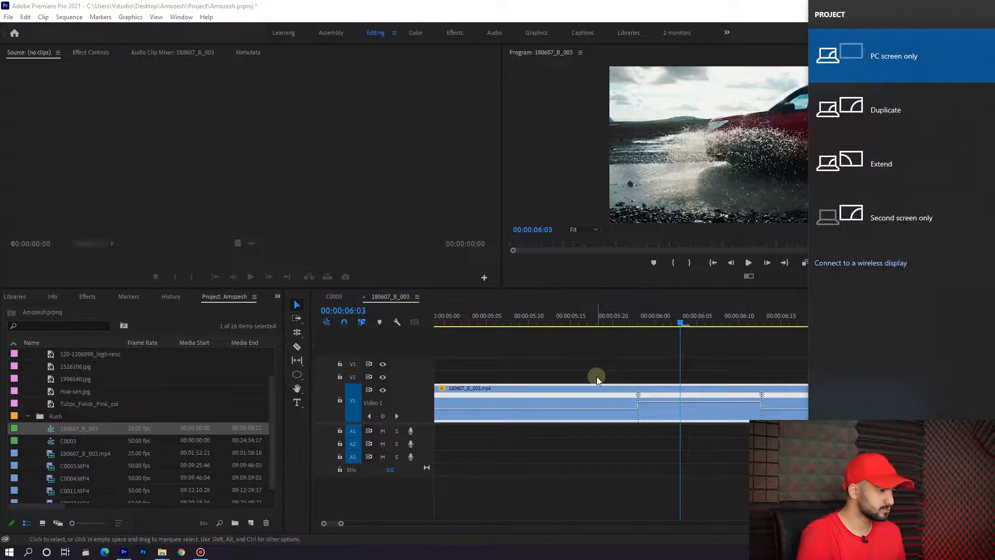
pyautogui.press('Escape')
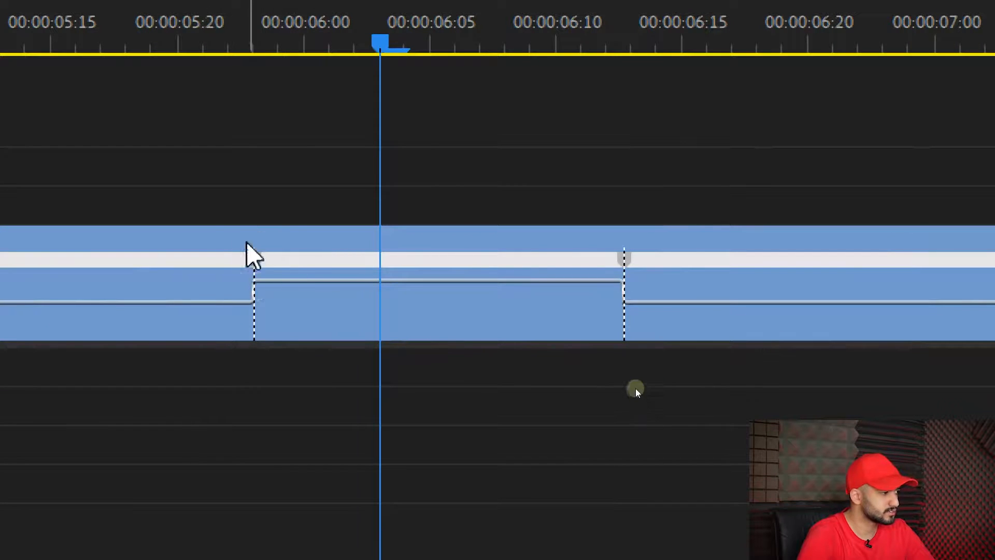
# Split the first speed keyframe so that the speed ramps up gradually from about 00:00:05:11 to 00:00:05:17.
pyautogui.moveTo(260, 285); pyautogui.dragTo(102, 291)
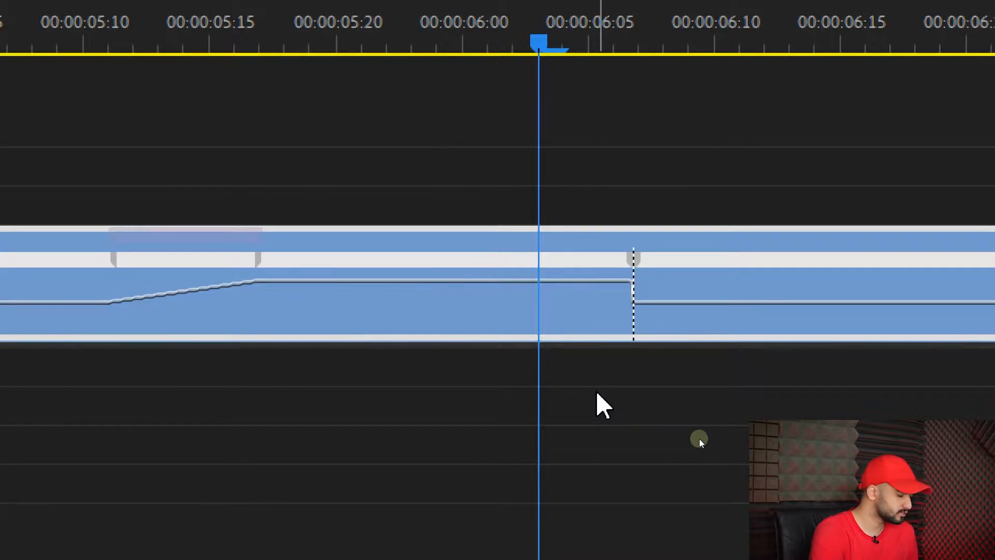
# Split the second speed keyframe so the speed ramps down gradually from about 00:00:06:07 to 00:00:06:19, and close the Magnifier.
pyautogui.press('super+minus')
pyautogui.press('super+minus')
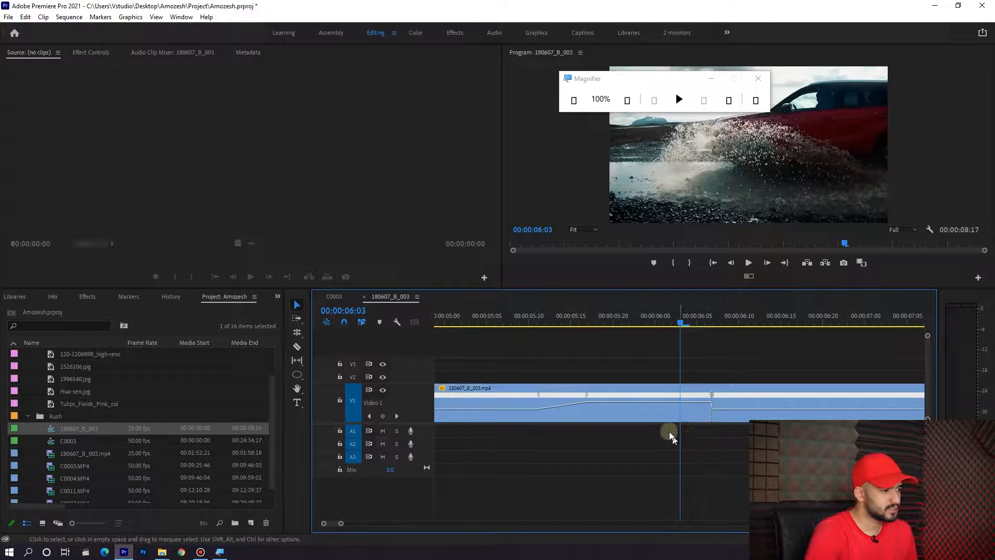
pyautogui.press('-')
pyautogui.moveTo(587, 331); pyautogui.dragTo(660, 326)
pyautogui.moveTo(696, 396); pyautogui.dragTo(755, 392)
pyautogui.moveTo(659, 324); pyautogui.dragTo(567, 357)
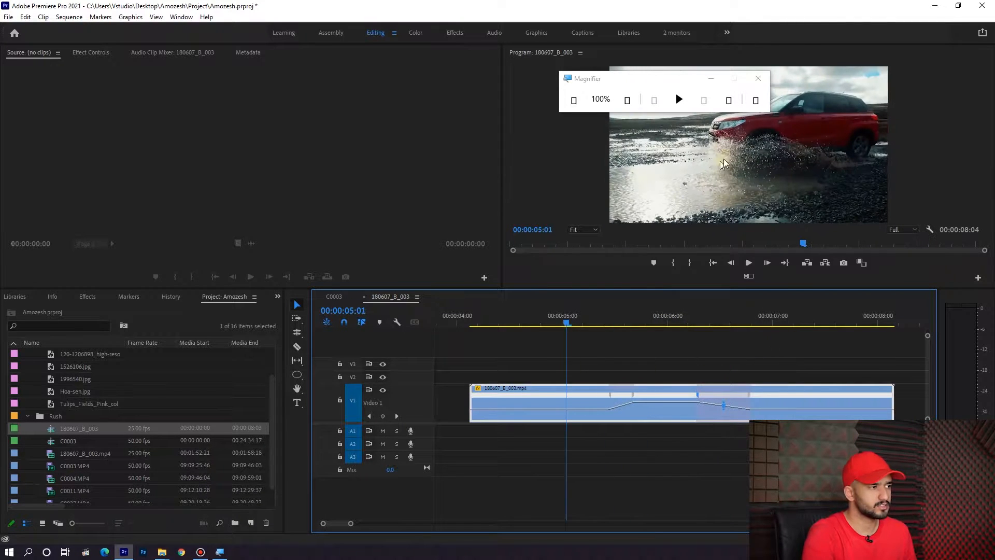
pyautogui.click(758, 79)
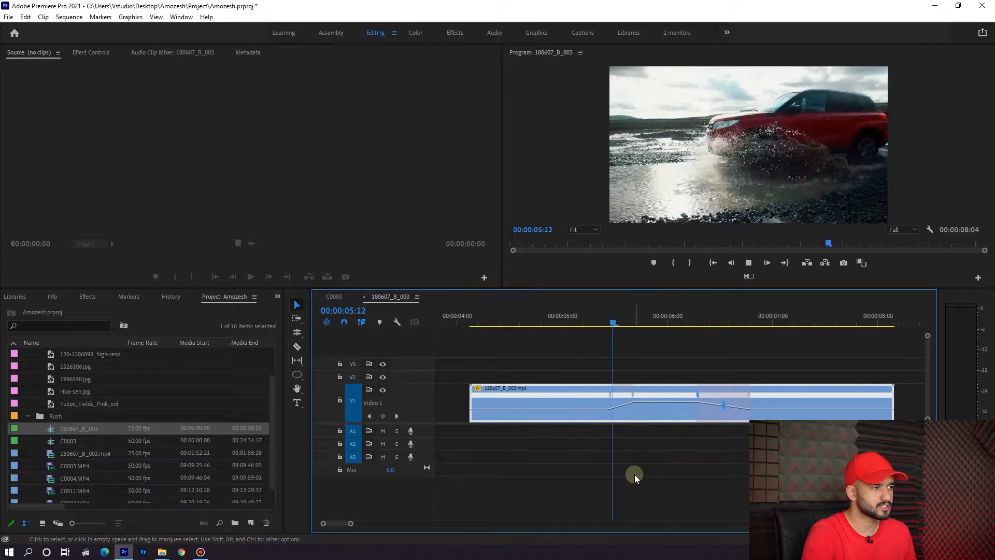
# Widen both speed ramps to run from about 00:00:04:20 to 00:00:05:09 and from about 00:00:06:00 to 00:00:06:19.
pyautogui.press('space')
pyautogui.moveTo(609, 395); pyautogui.dragTo(552, 405)
pyautogui.moveTo(718, 396); pyautogui.dragTo(749, 397)
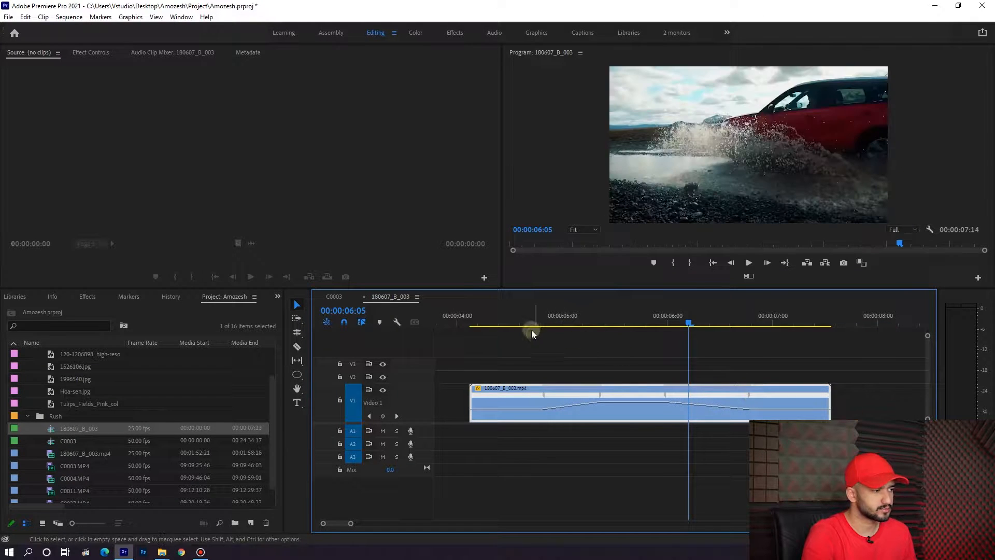
# Play the clip repeatedly from about 00:00:04:17 and scrub through it to review the two gradual speed ramps.
pyautogui.click(524, 322)
pyautogui.press('space')
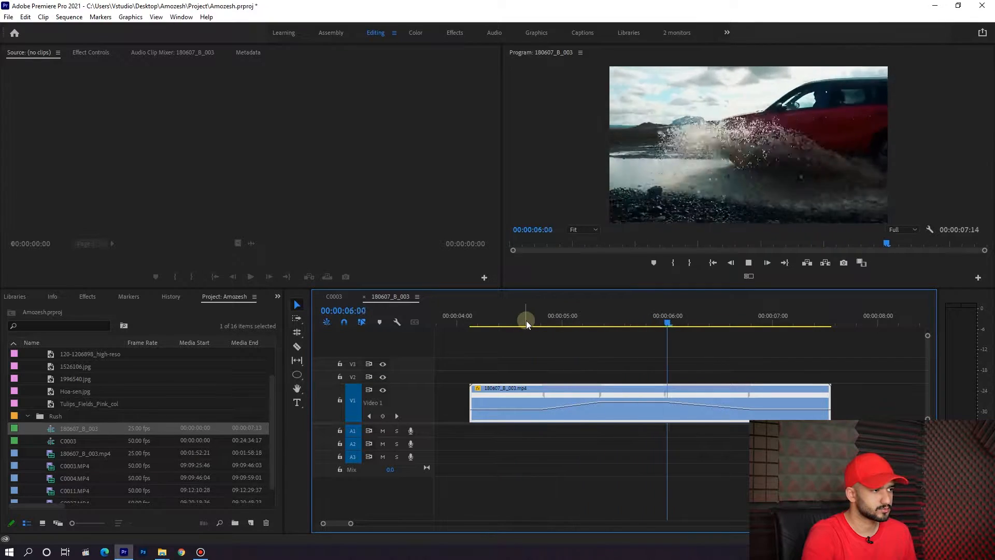
pyautogui.click(527, 310)
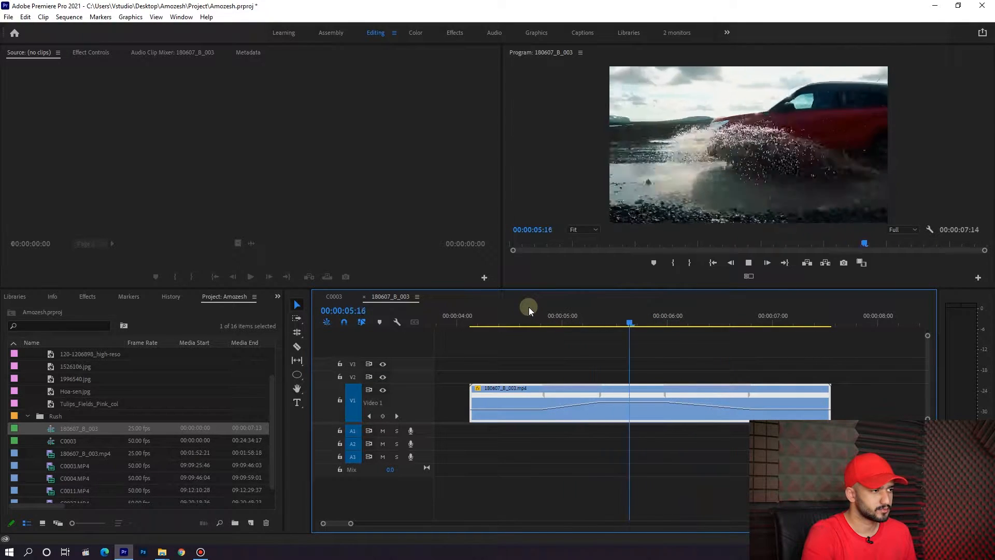
pyautogui.click(529, 307)
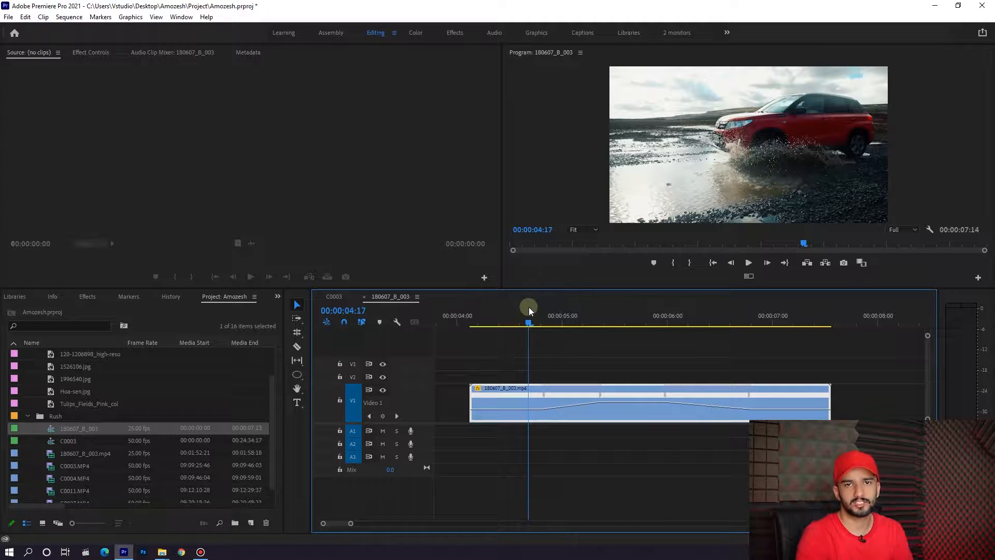
pyautogui.moveTo(531, 313); pyautogui.dragTo(748, 354)
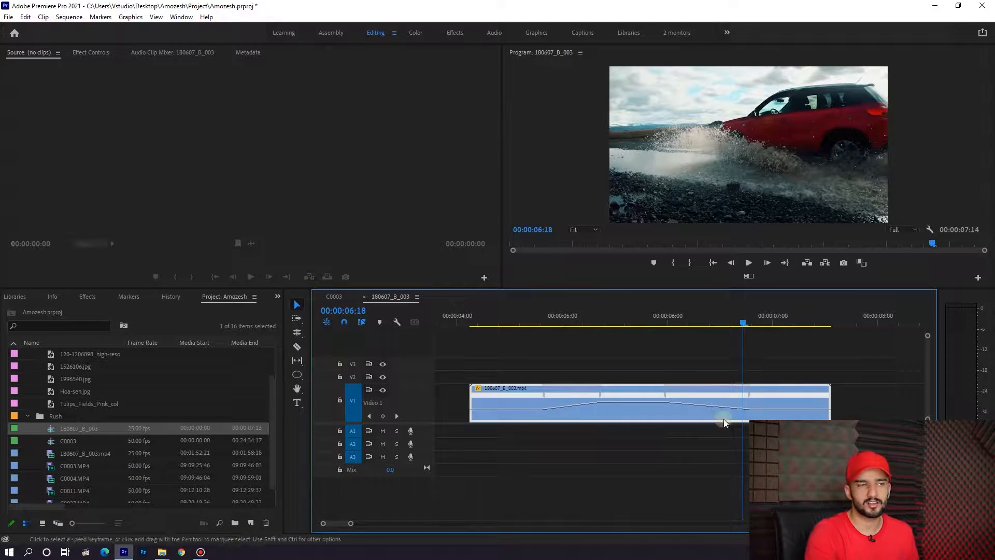
pyautogui.press('-')
pyautogui.press('-')
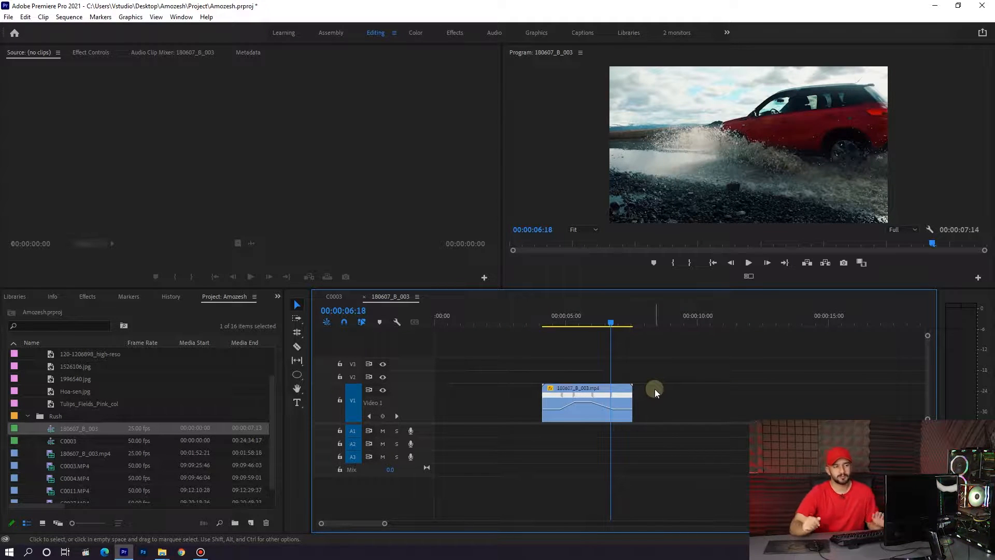
pyautogui.click(565, 323)
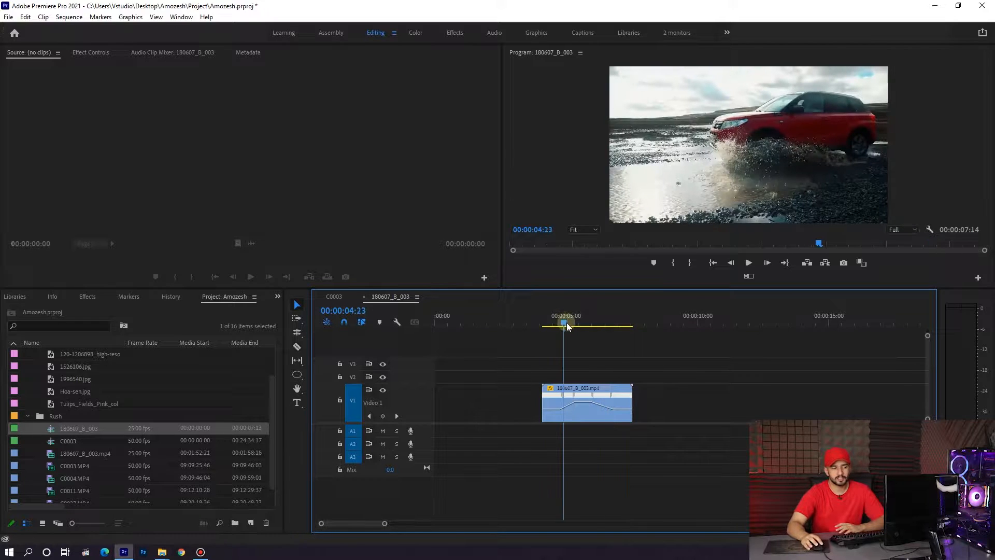